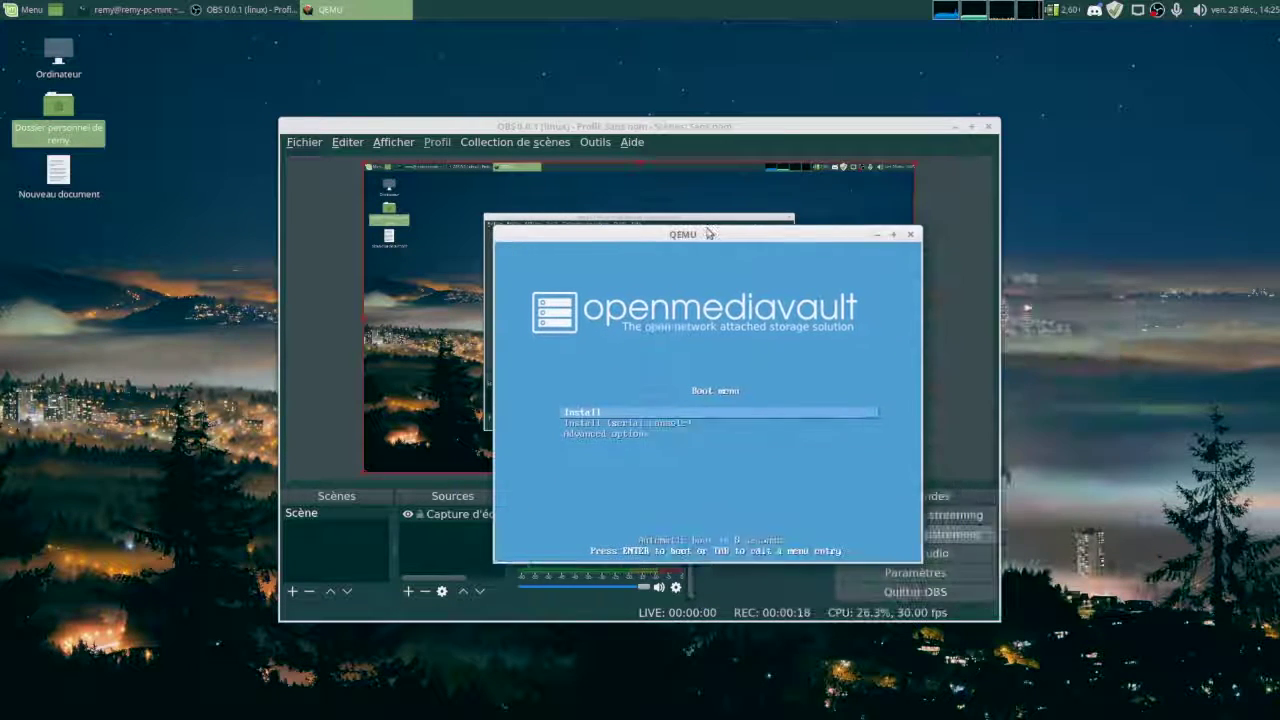
# Minimize the OBS Studio window to reveal the QEMU openmediavault boot menu.
pyautogui.click(949, 127)
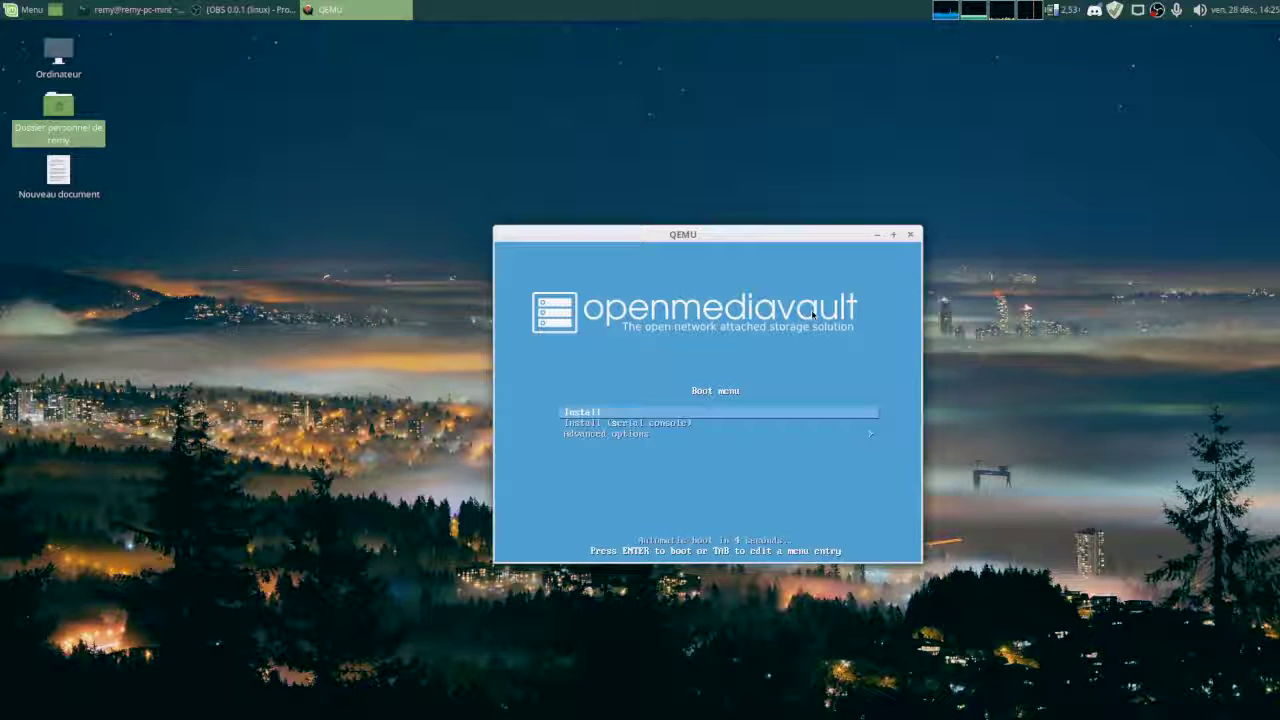
# Boot the openmediavault installer in French for France and move the QEMU window to the right edge.
pyautogui.press('Down')
pyautogui.press('Up')
pyautogui.press('Return')
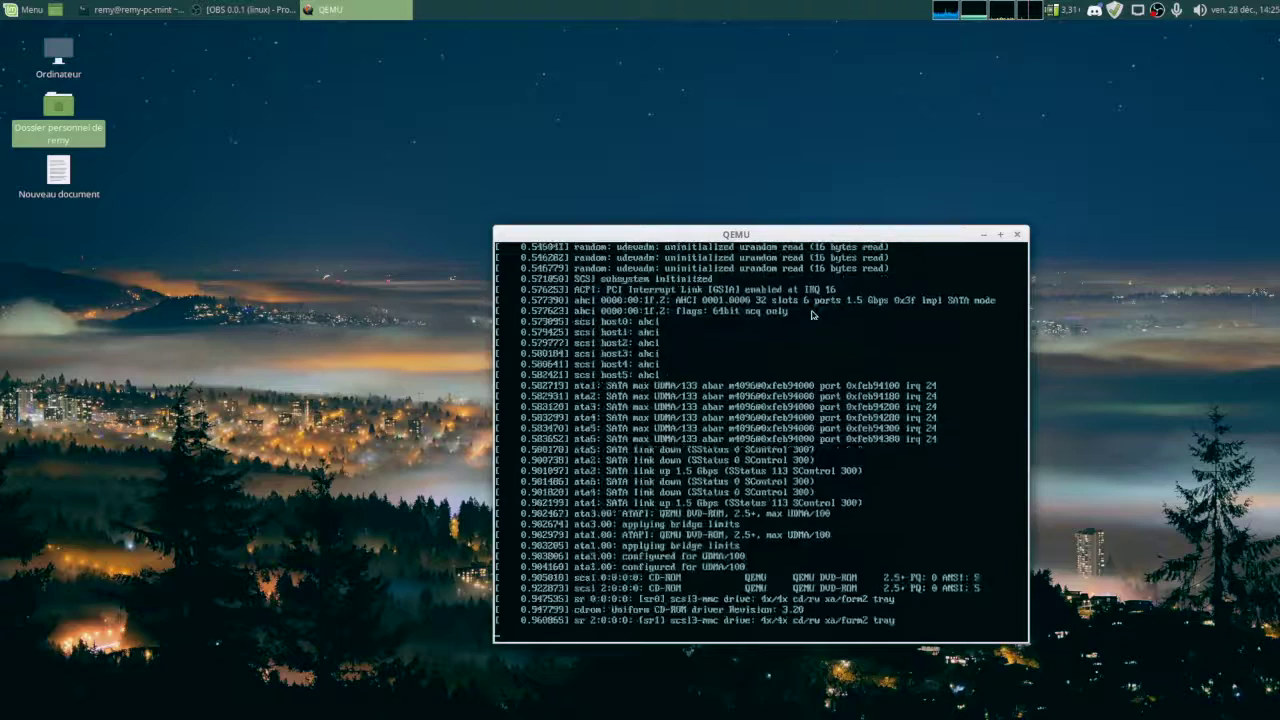
pyautogui.press('Down')
pyautogui.press('Down')
pyautogui.press('Down')
pyautogui.press('Down')
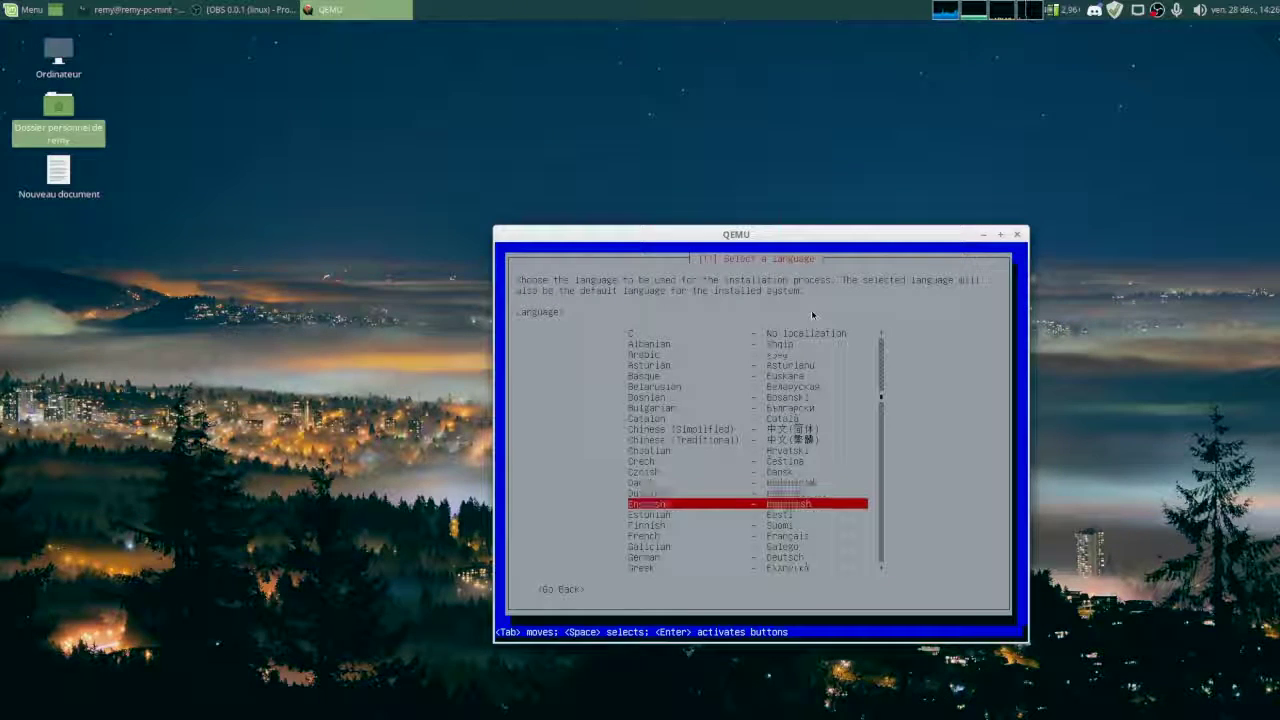
pyautogui.press('Return')
pyautogui.press('Return')
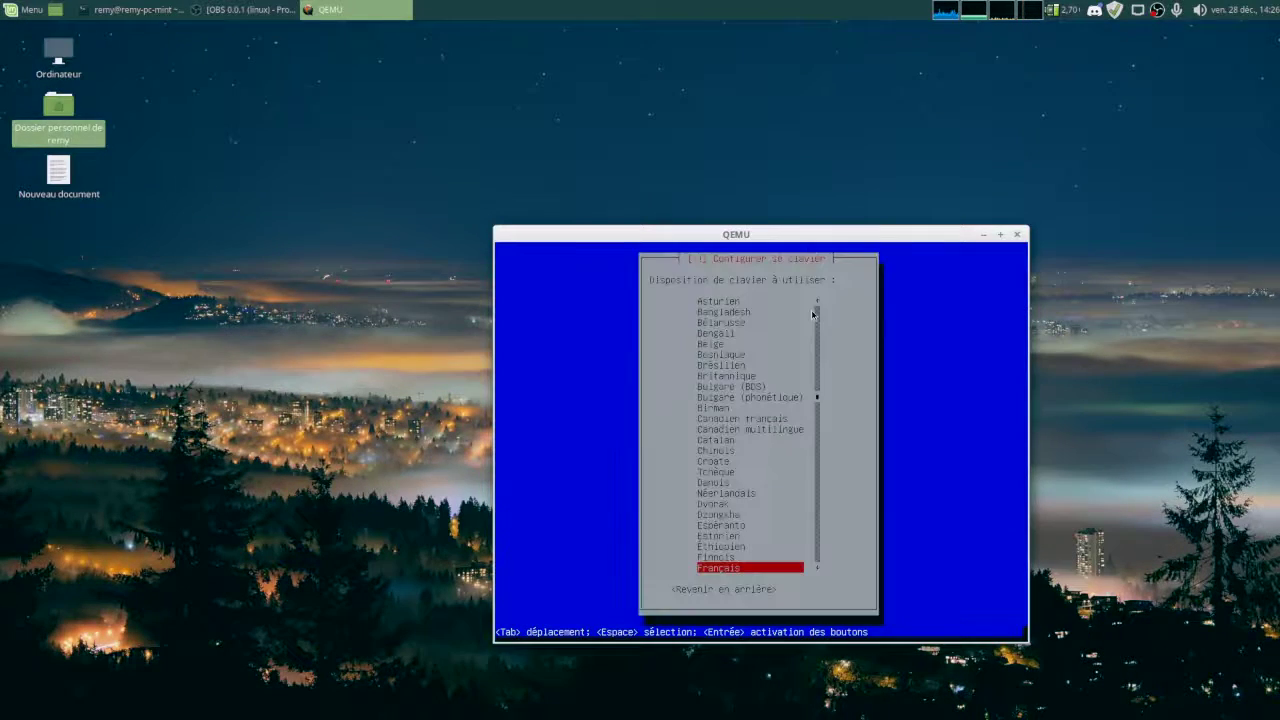
pyautogui.press('Return')
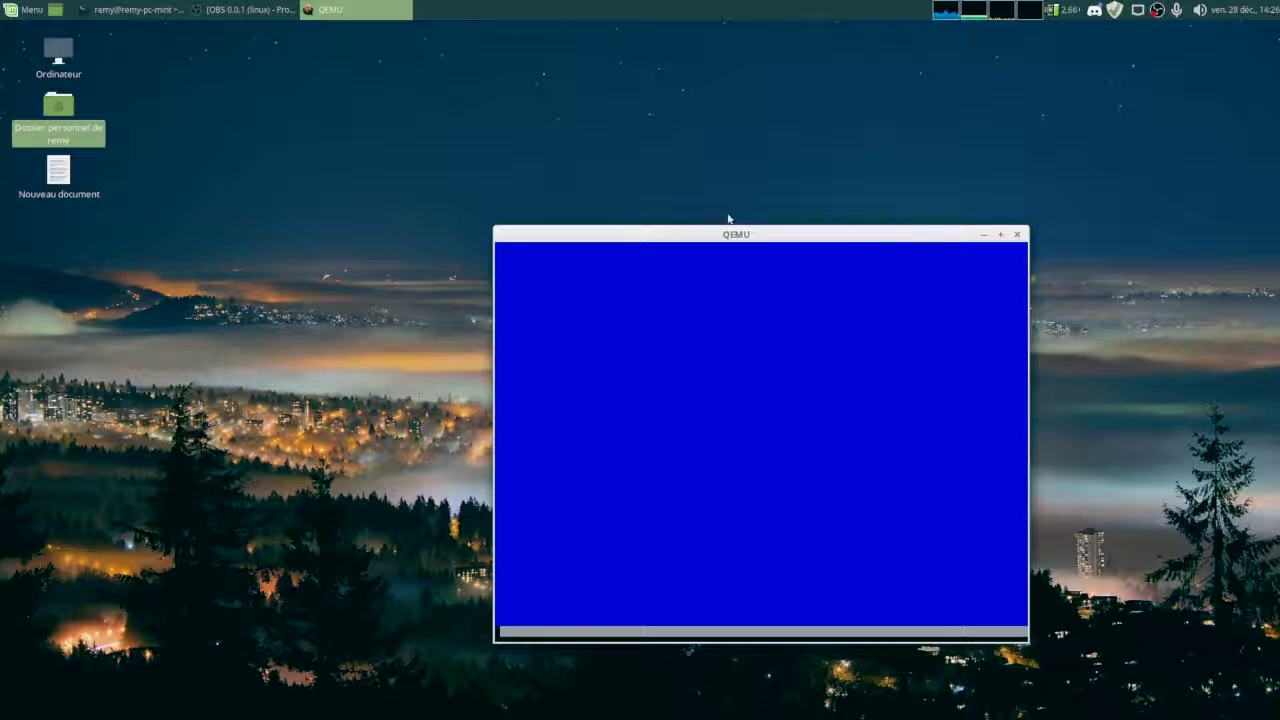
pyautogui.moveTo(723, 238); pyautogui.dragTo(974, 311)
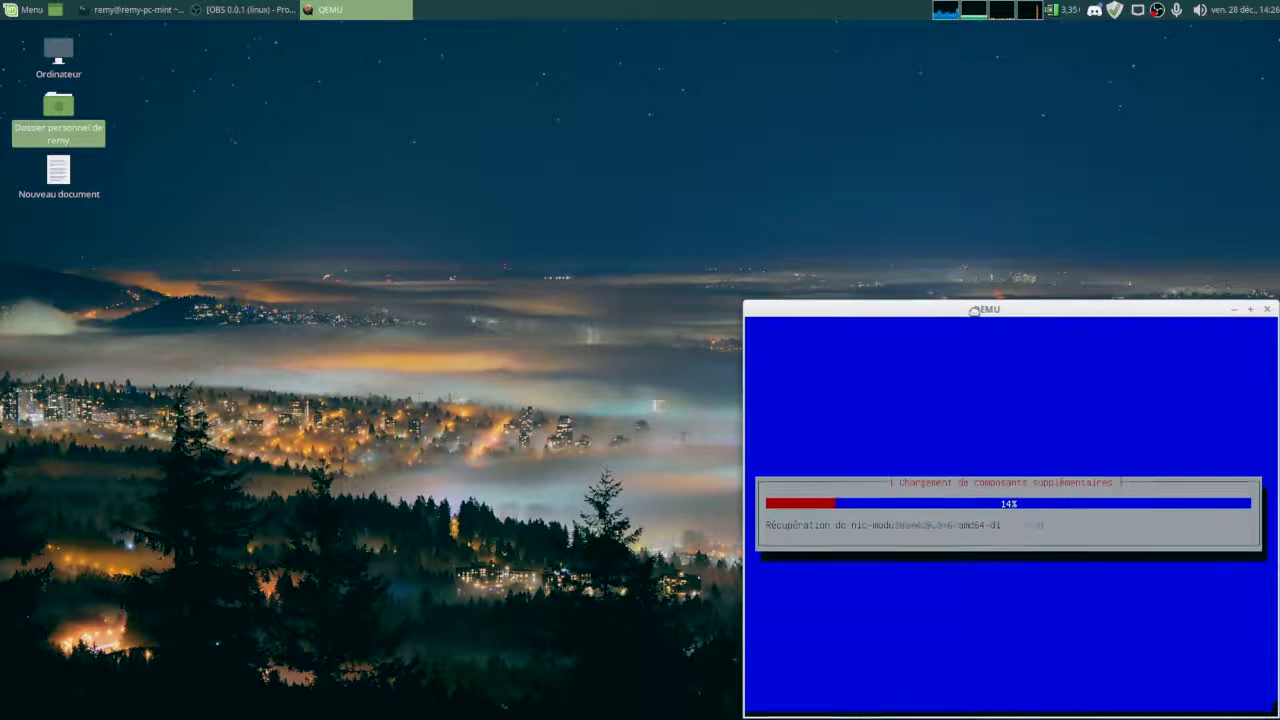
pyautogui.moveTo(492, 712)
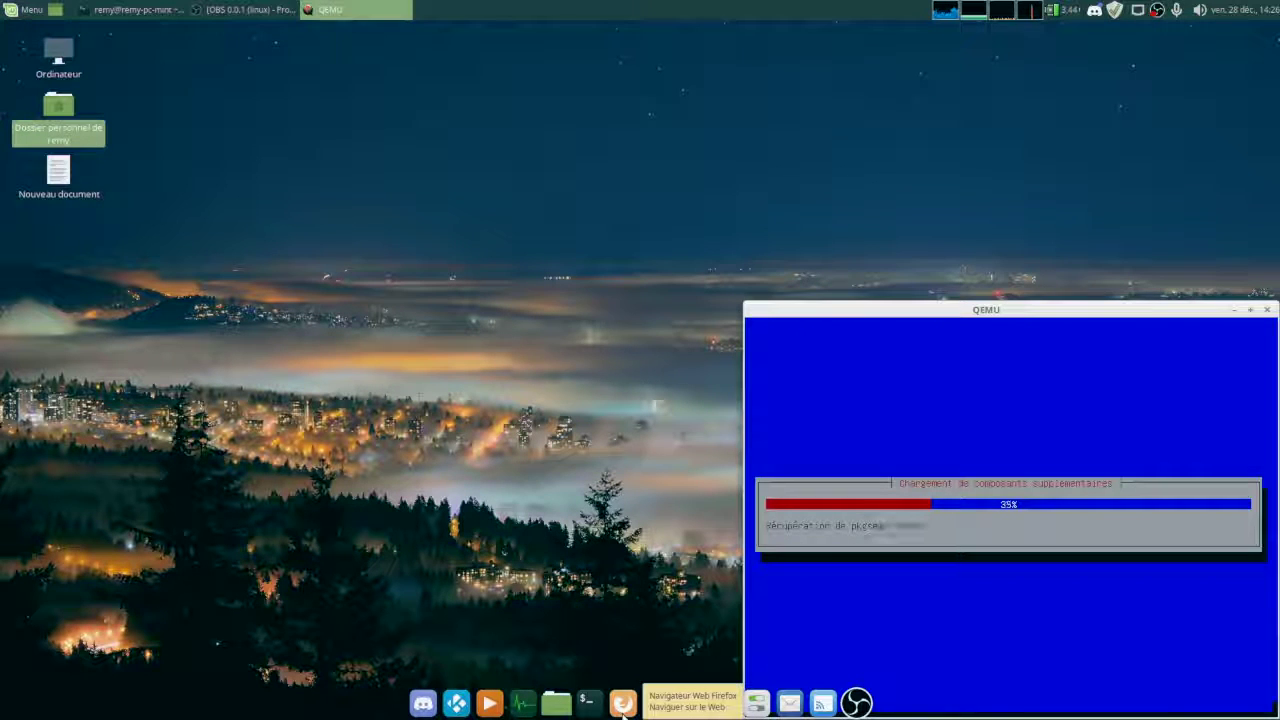
# Launch Firefox and search YouTube for 'nas et compagnie'.
pyautogui.click(622, 704)
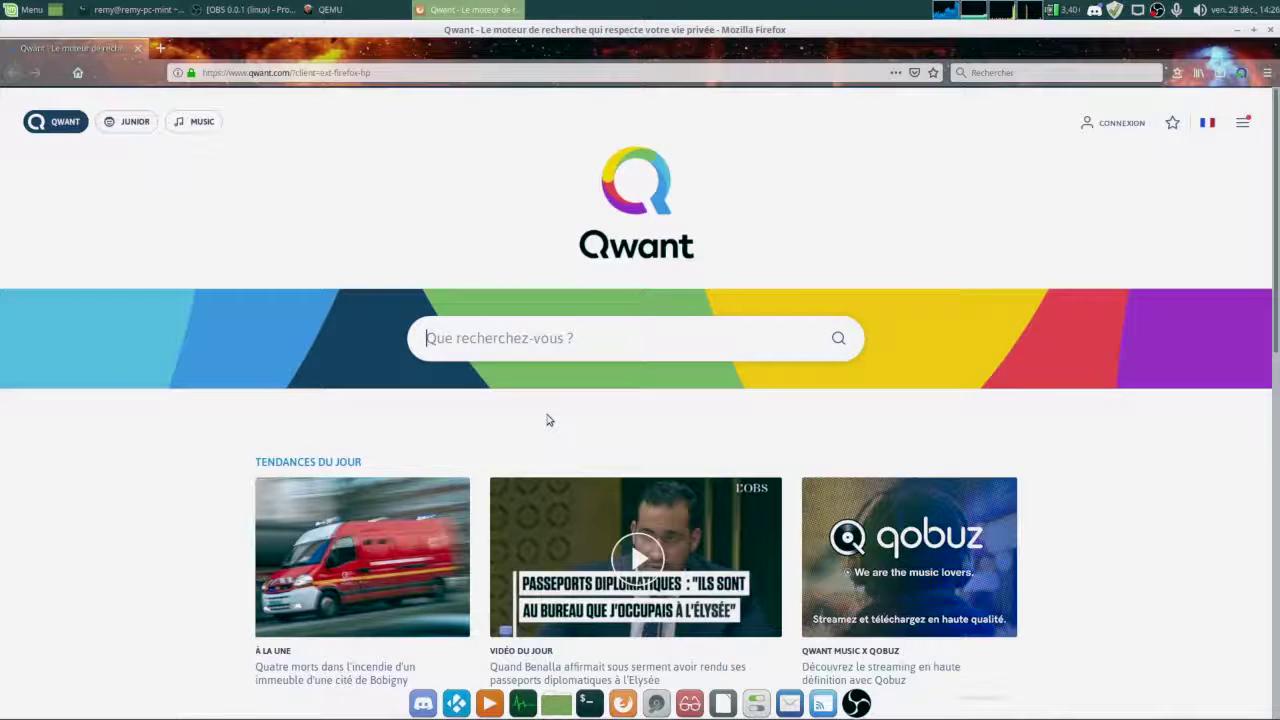
pyautogui.write('&yt')
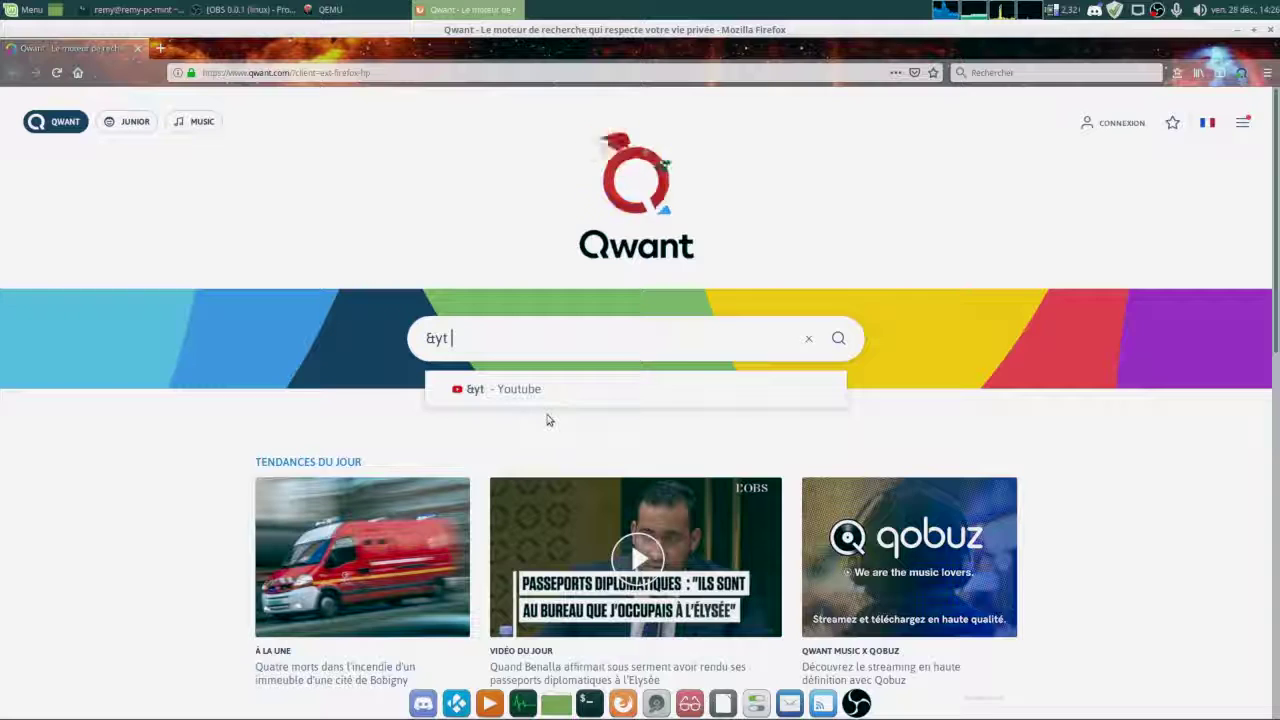
pyautogui.write('nas et compagnie')
pyautogui.press('Return')
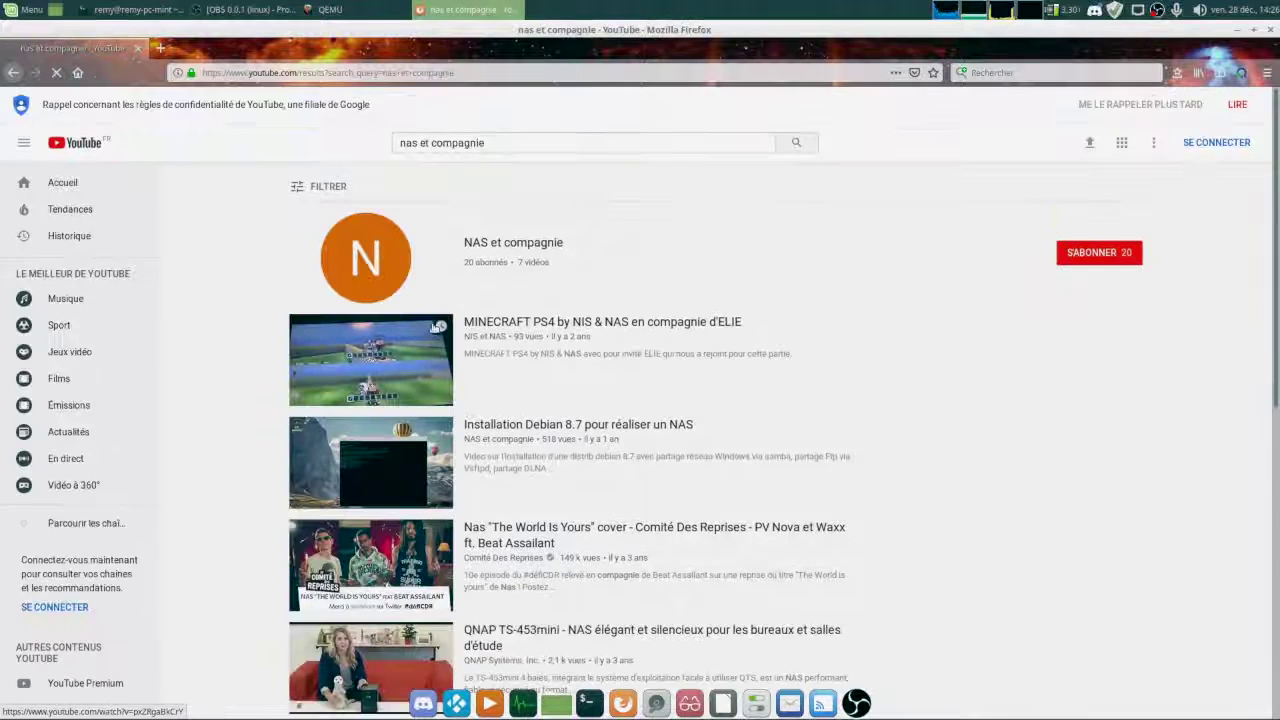
# Open the channel's 'Installation openmediavault sur PC via usb' video, select its first comment, then minimize Firefox.
pyautogui.click(516, 248)
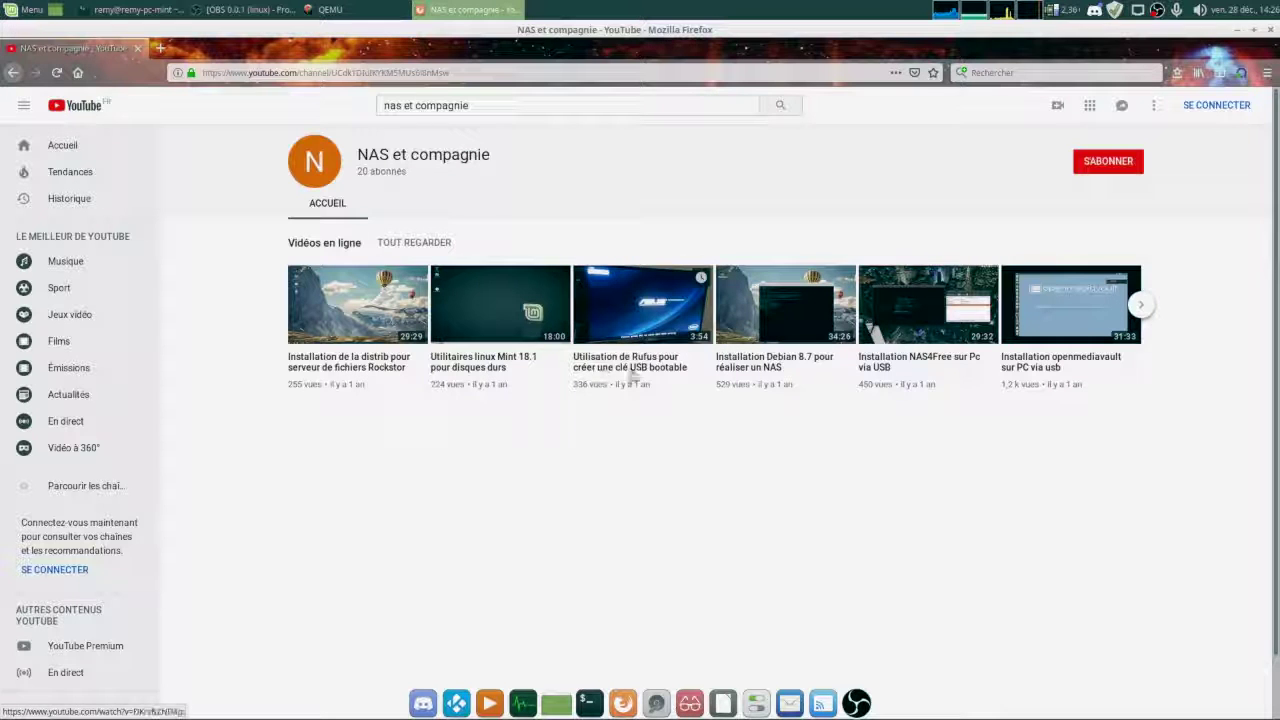
pyautogui.click(1068, 305)
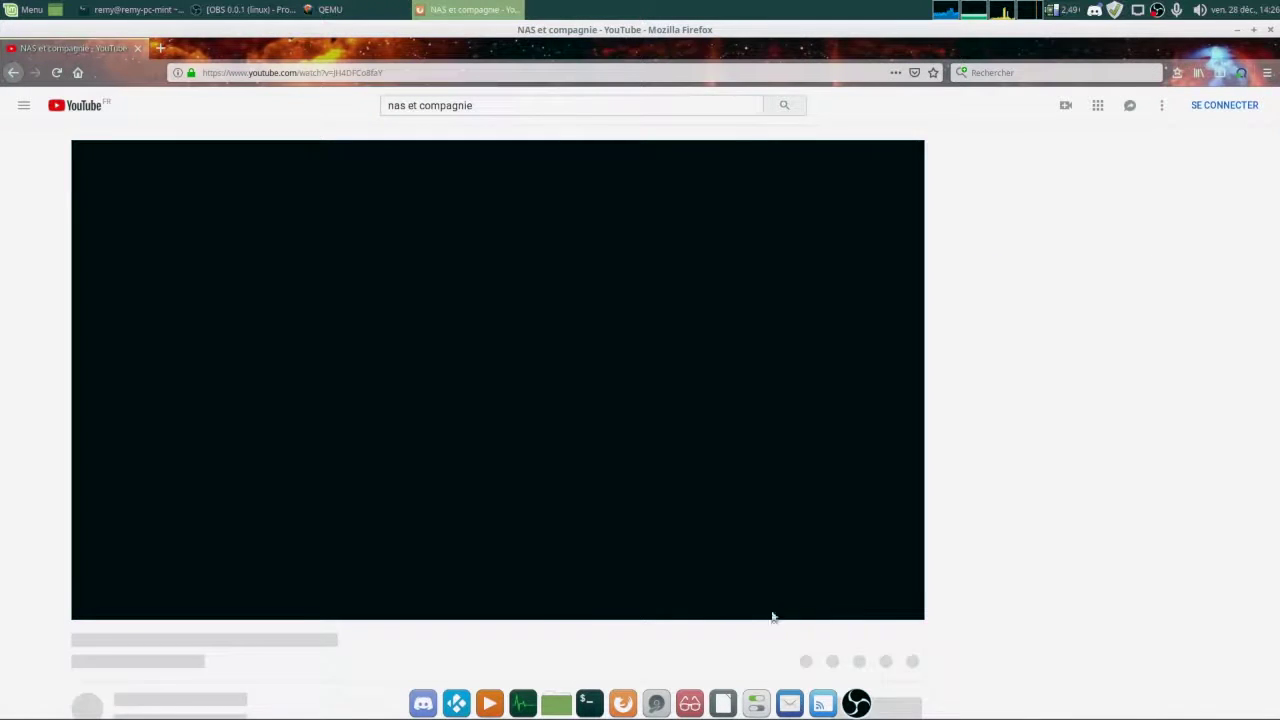
pyautogui.scroll(-3, 470, 575)
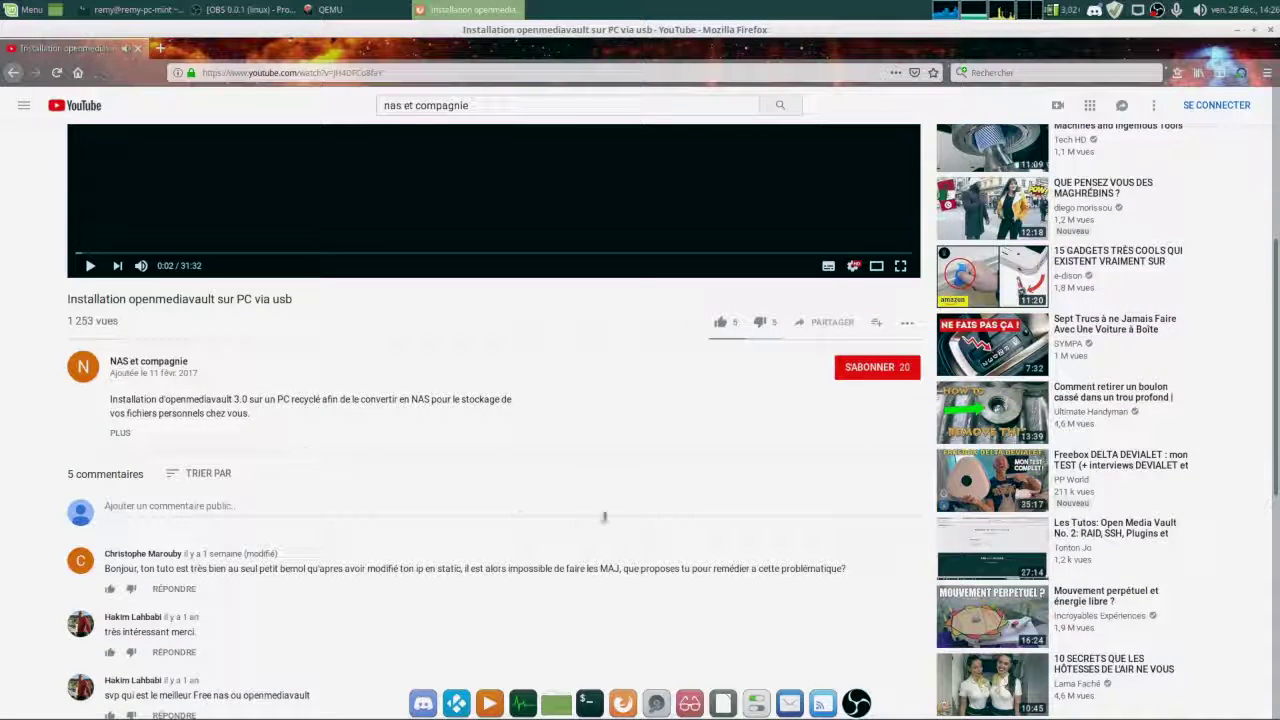
pyautogui.scroll(-2, 580, 543)
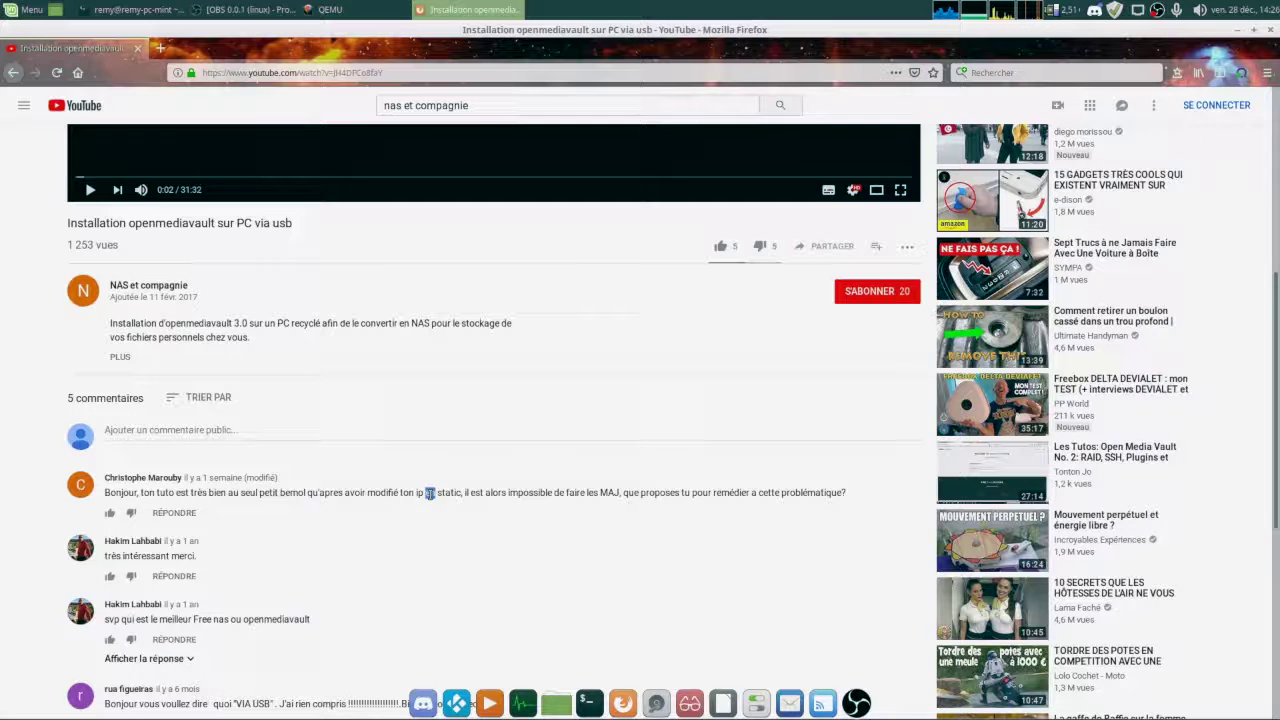
pyautogui.tripleClick(430, 493)
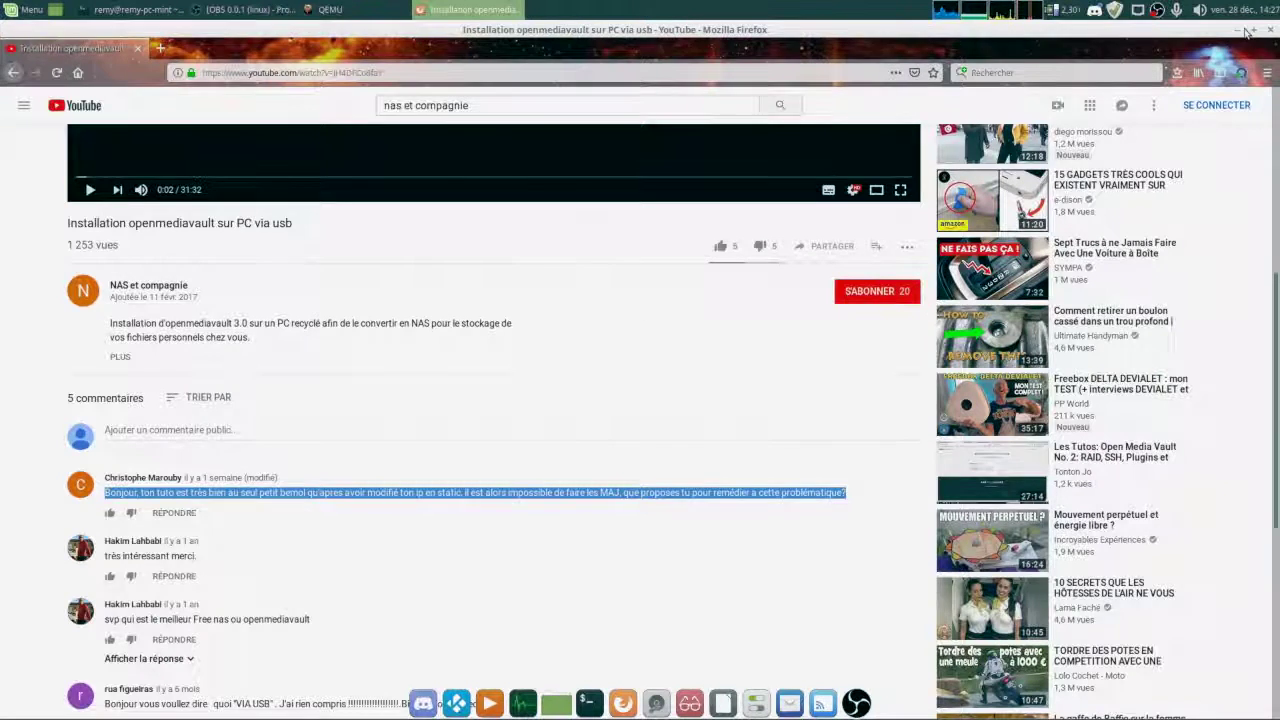
pyautogui.click(1238, 29)
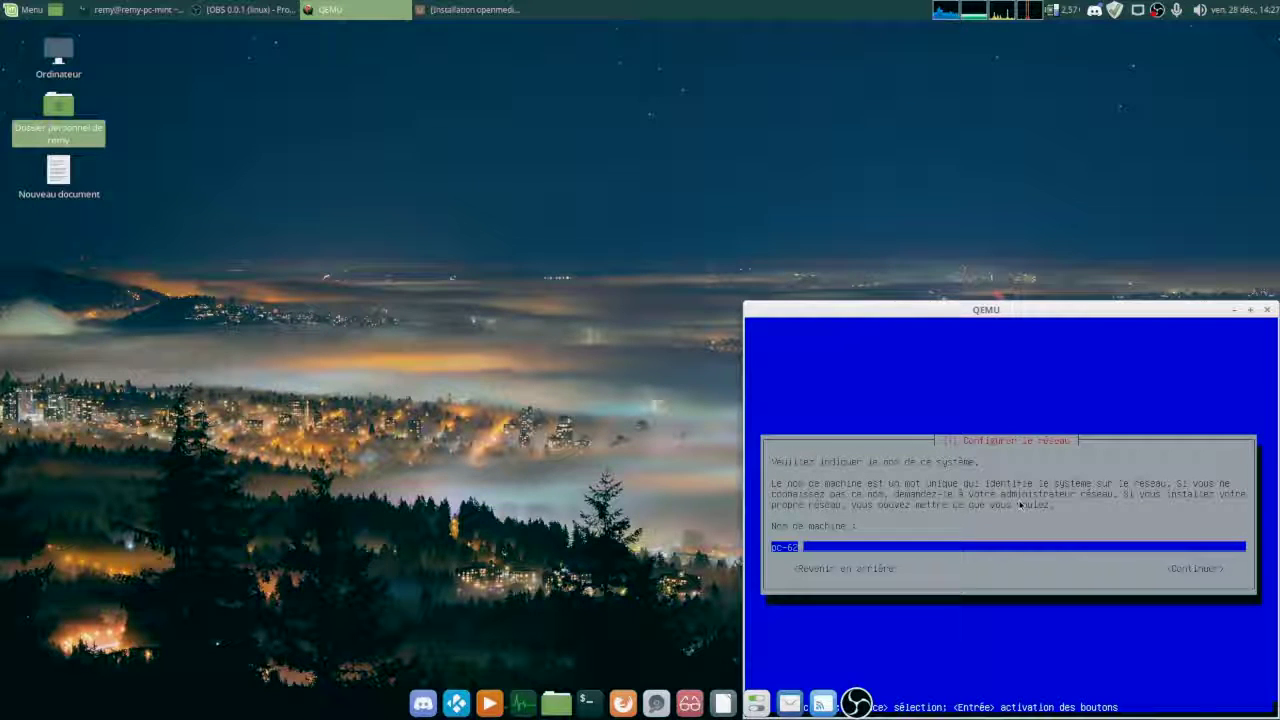
# Replace the pc-62 host name with 'open' and accept the domain.
pyautogui.press('BackSpace')
pyautogui.press('BackSpace')
pyautogui.press('BackSpace')
pyautogui.press('BackSpace')
pyautogui.press('BackSpace')
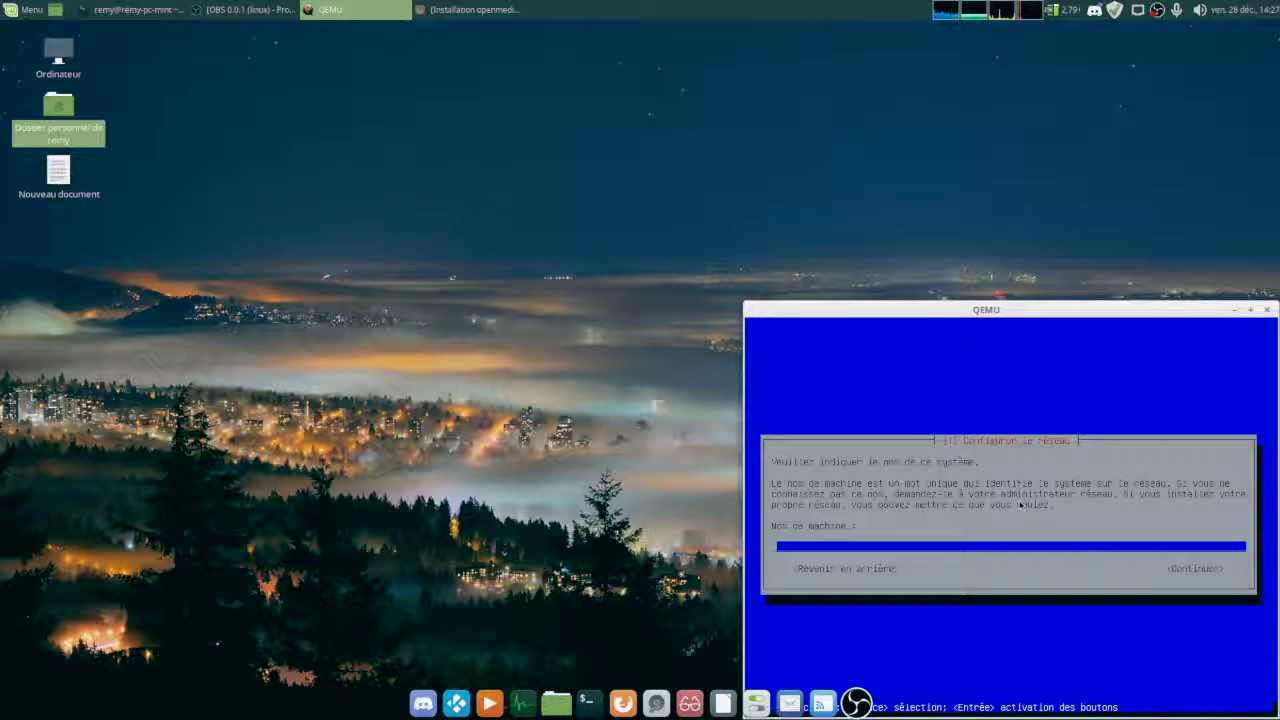
pyautogui.write('open')
pyautogui.press('Return')
pyautogui.press('Return')
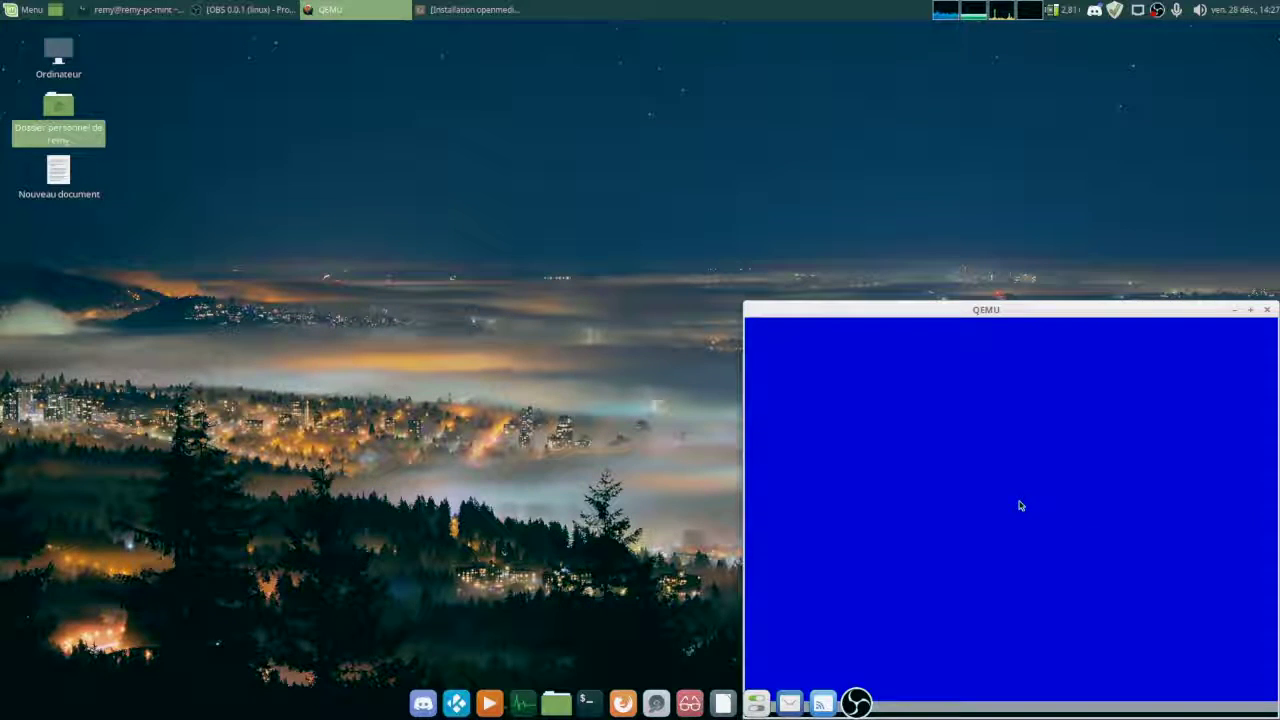
# Recenter the QEMU window, then enter and confirm the root password.
pyautogui.moveTo(1027, 312); pyautogui.dragTo(604, 197)
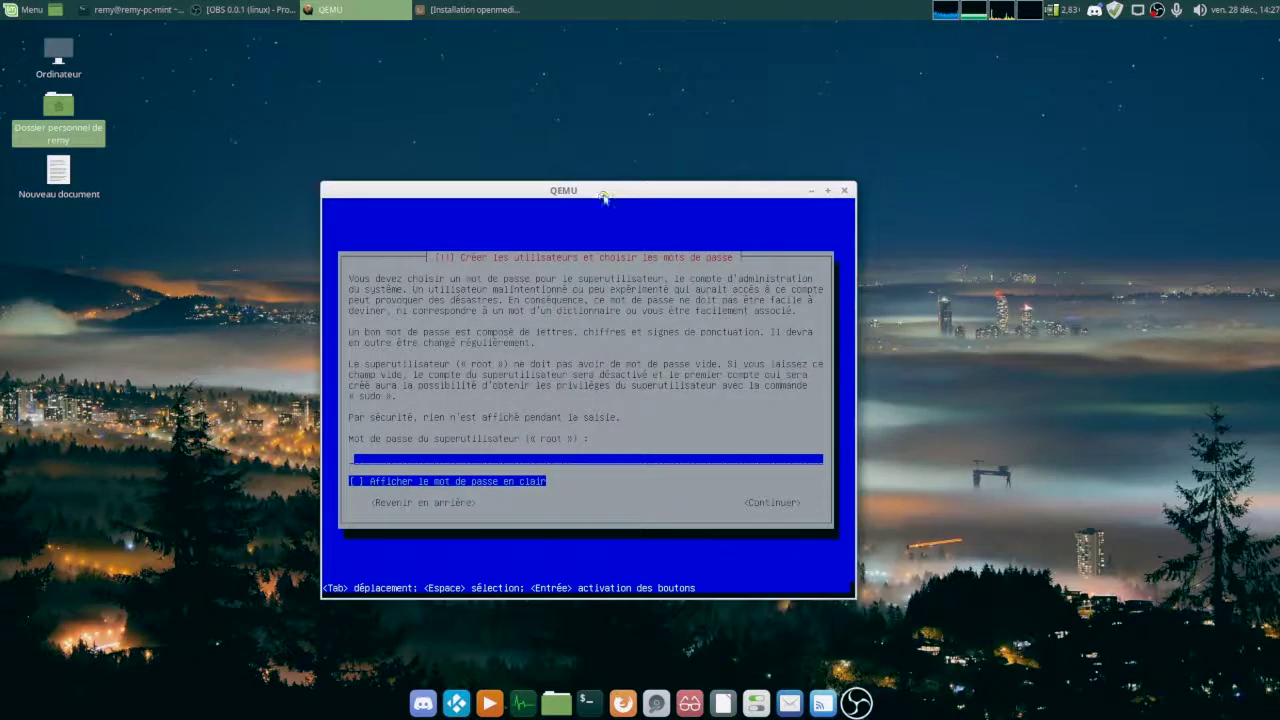
pyautogui.click(586, 458)
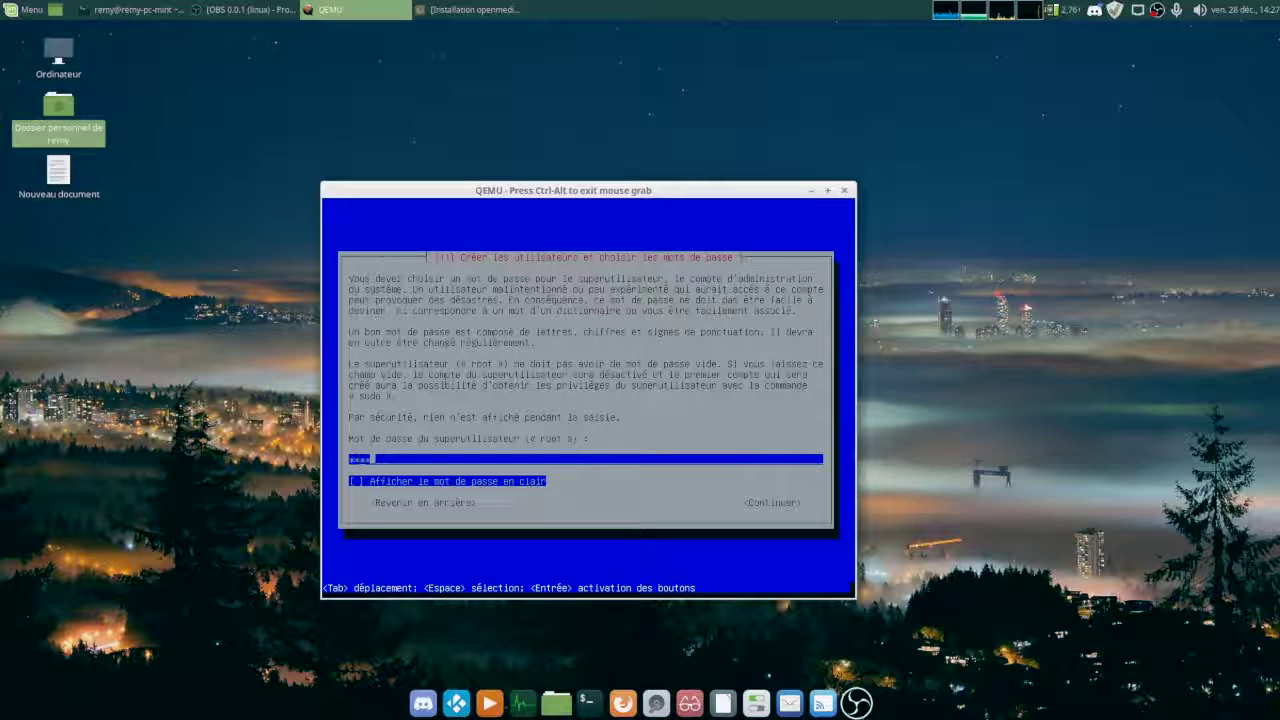
pyautogui.press('Return')
pyautogui.write('****')
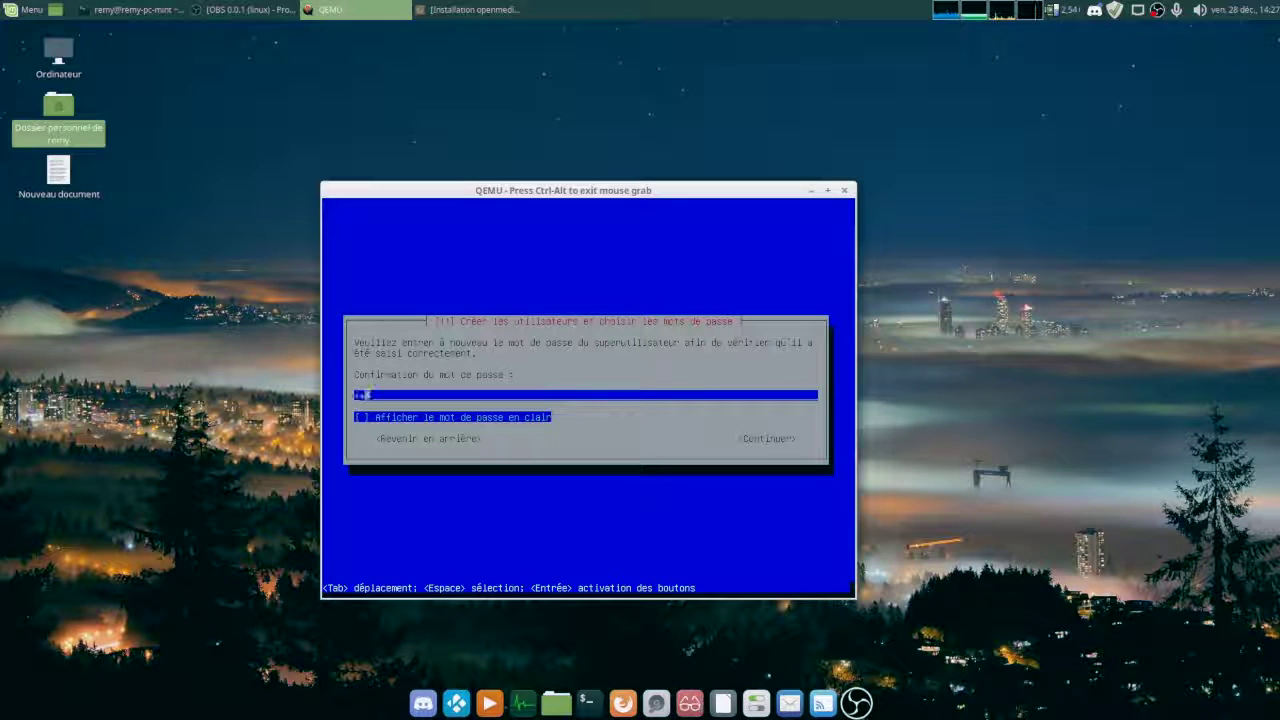
pyautogui.press('Return')
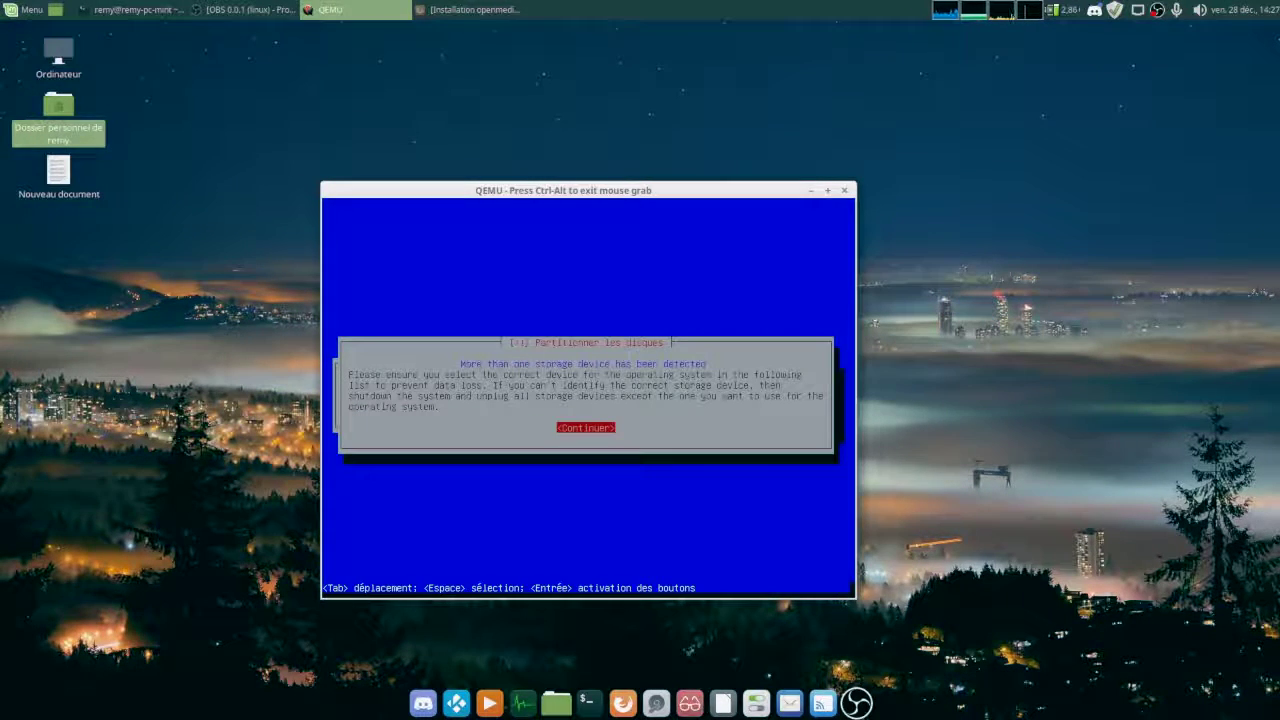
# Acknowledge the multiple-disk warning and install onto the first disk, vda.
pyautogui.press('Return')
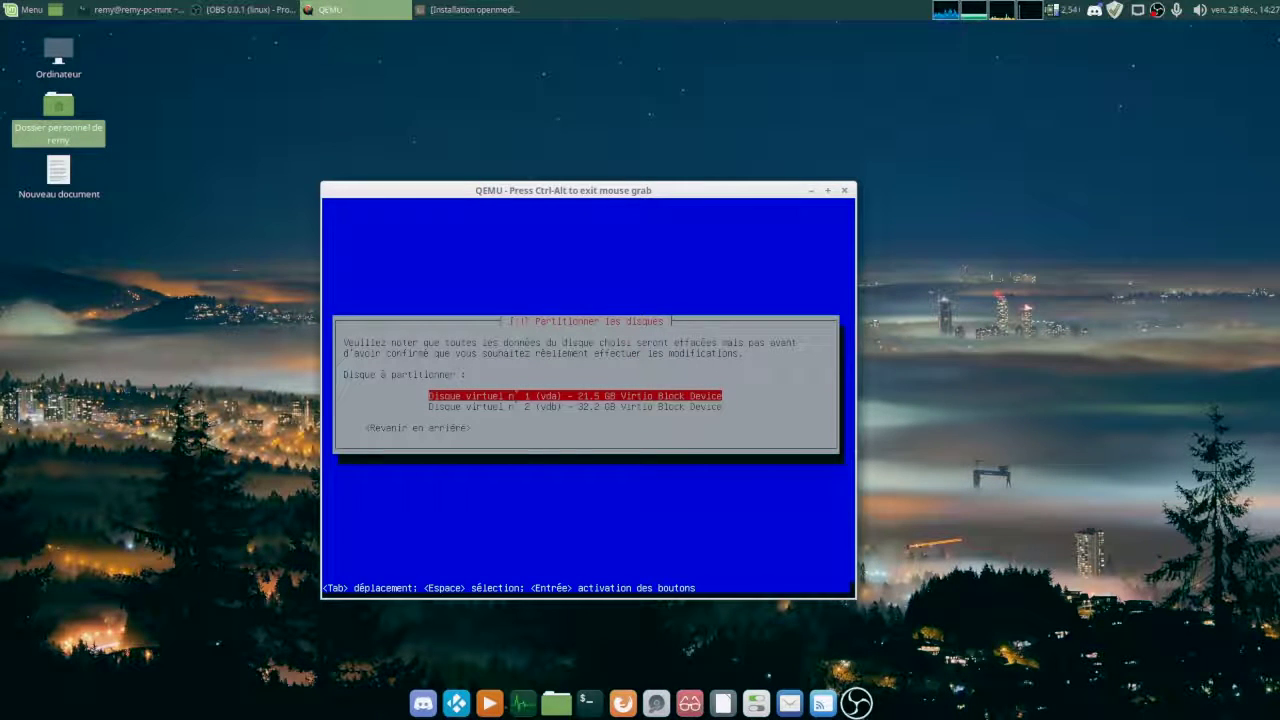
pyautogui.press('Down')
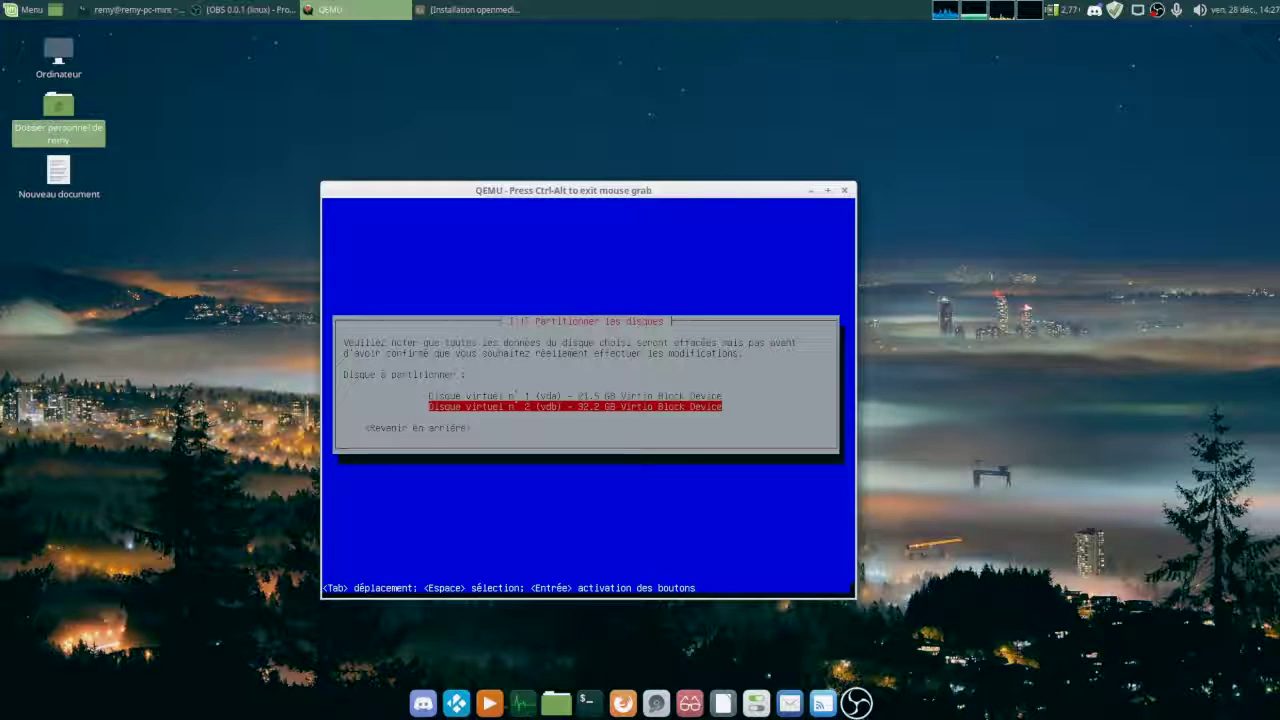
pyautogui.press('Up')
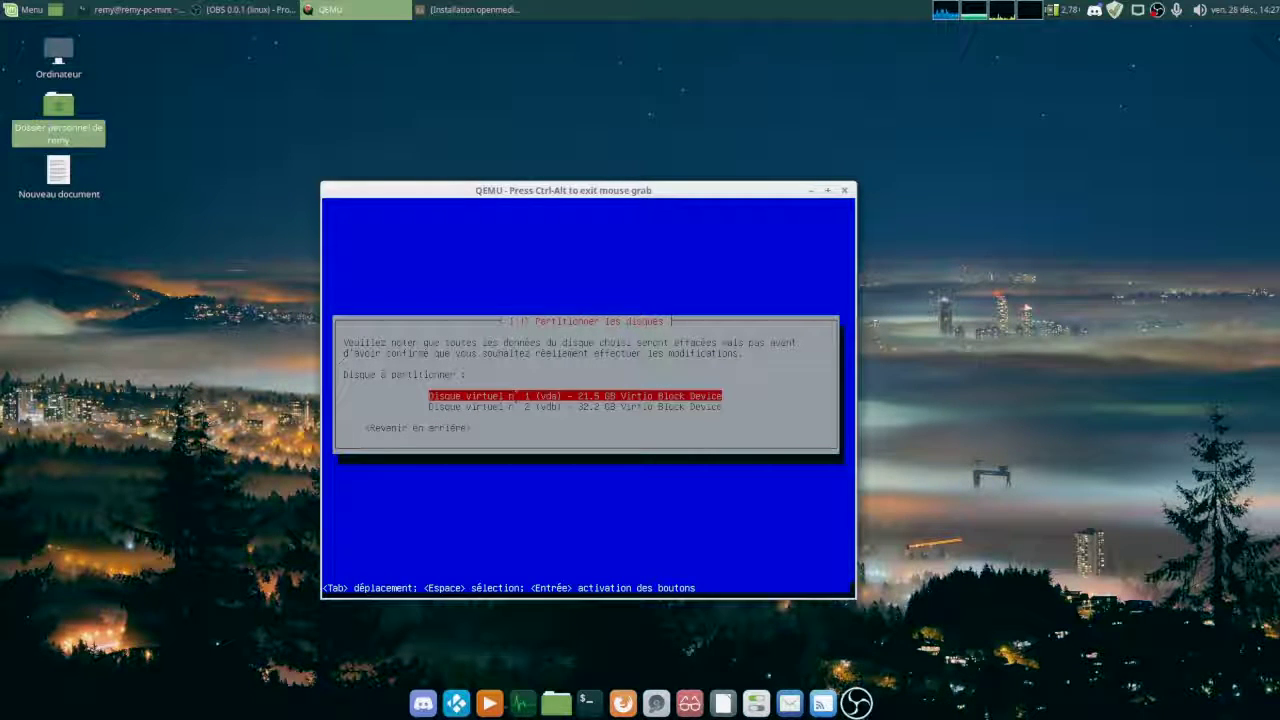
pyautogui.press('Return')
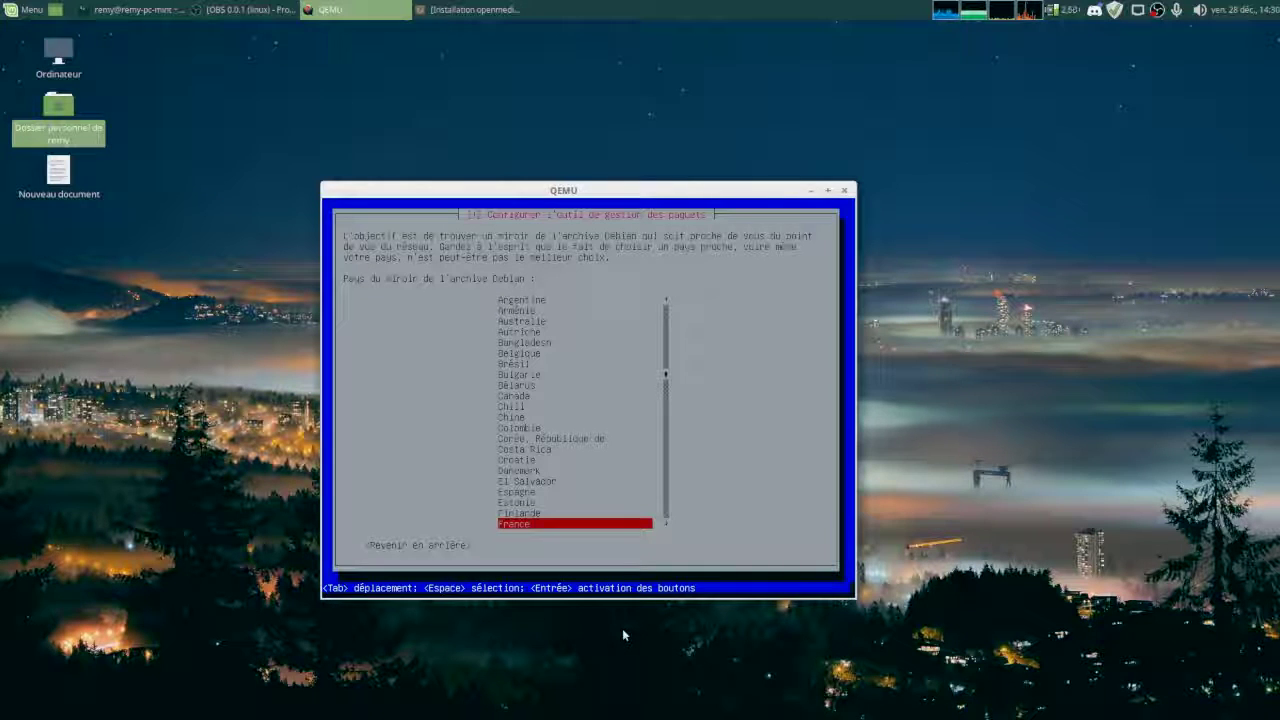
# Accept France and the ftp.fr.debian.org mirror so the installation continues.
pyautogui.press('Return')
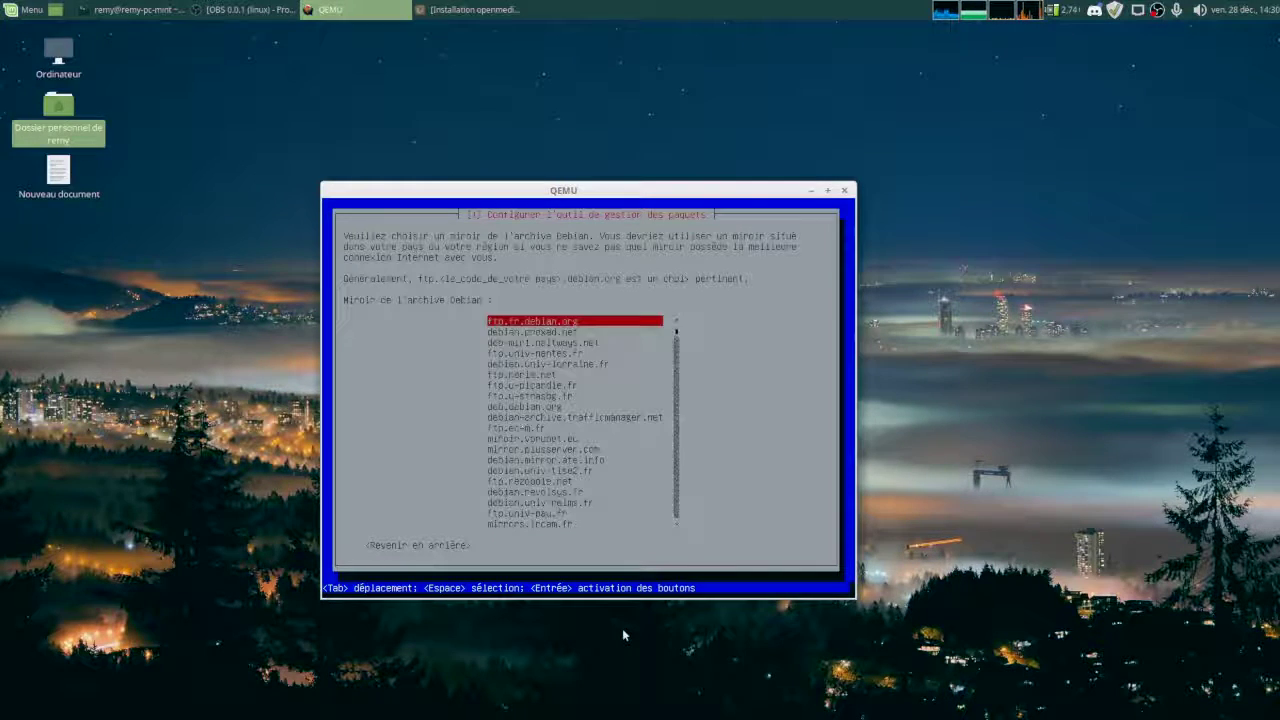
pyautogui.press('Return')
pyautogui.press('Return')
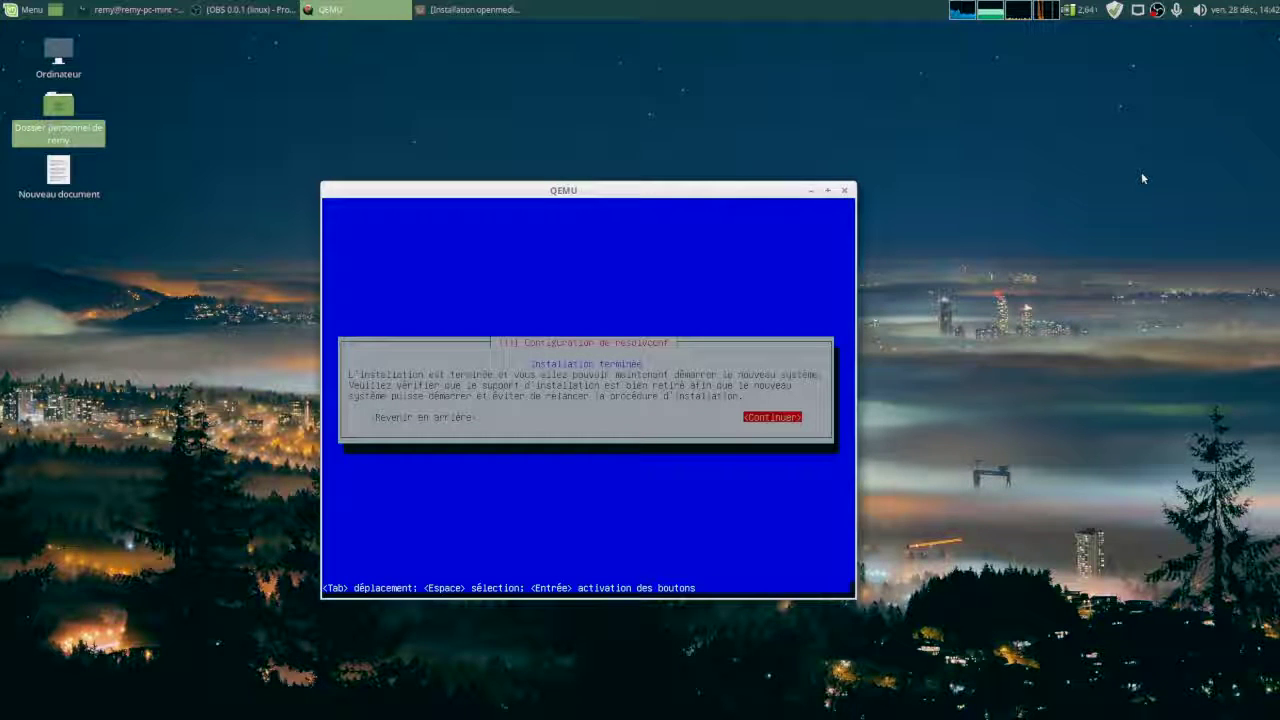
# Reboot into the installed openmediavault 4.1.3-1 system, then switch back to the Firefox YouTube window.
pyautogui.press('Return')
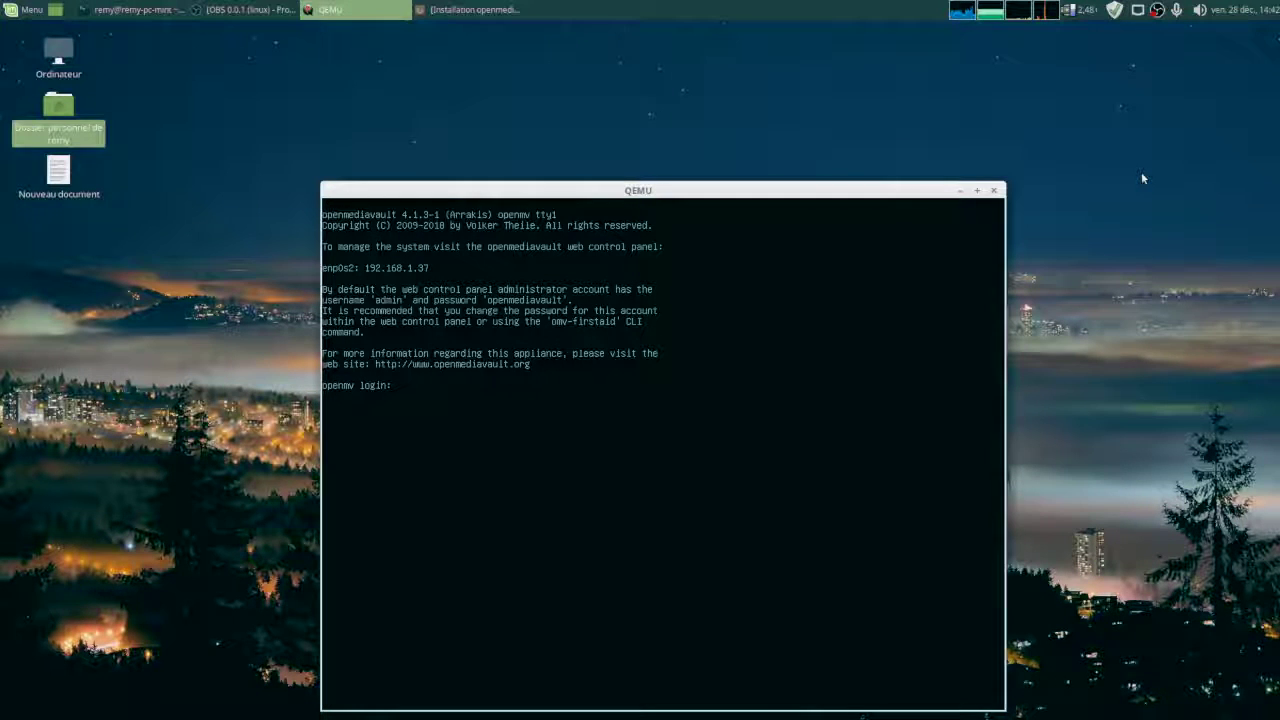
pyautogui.click(660, 450)
pyautogui.hotkey('ctrl', 'alt')
pyautogui.click(324, 255)
pyautogui.hotkey('ctrl', 'alt')
pyautogui.click(326, 270)
pyautogui.hotkey('ctrl', 'alt')
pyautogui.click(477, 10)
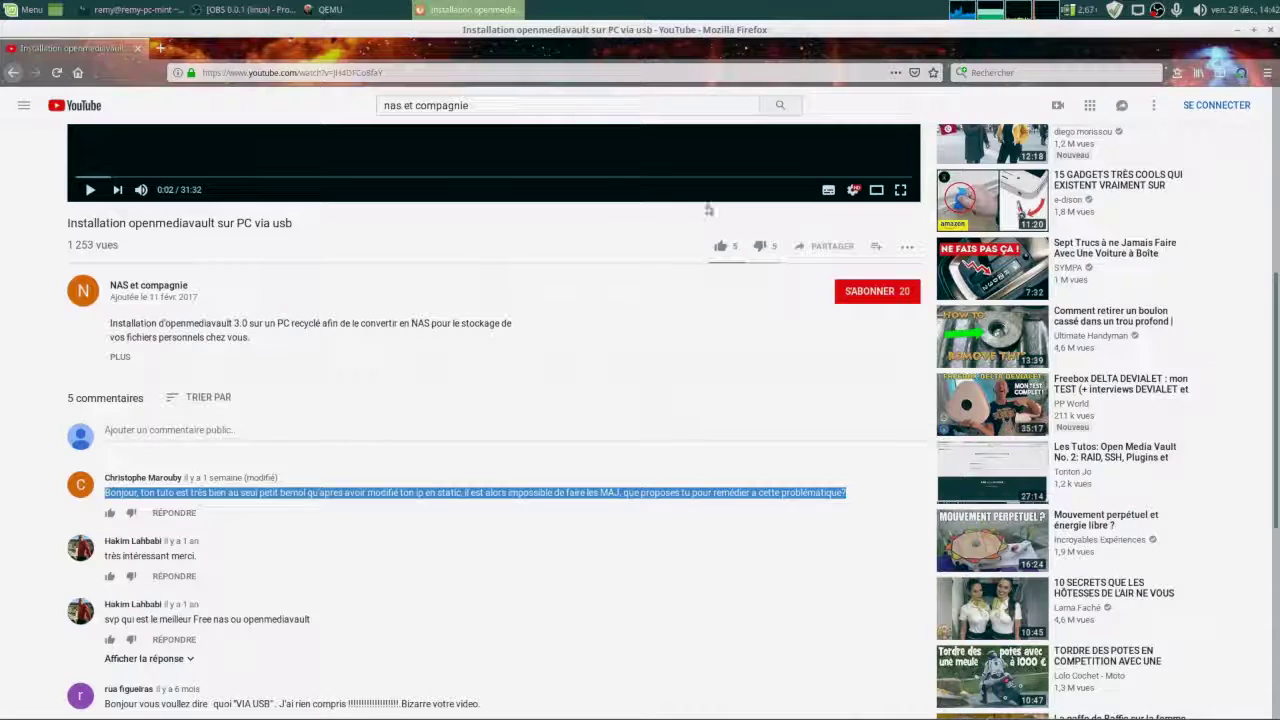
pyautogui.click(163, 49)
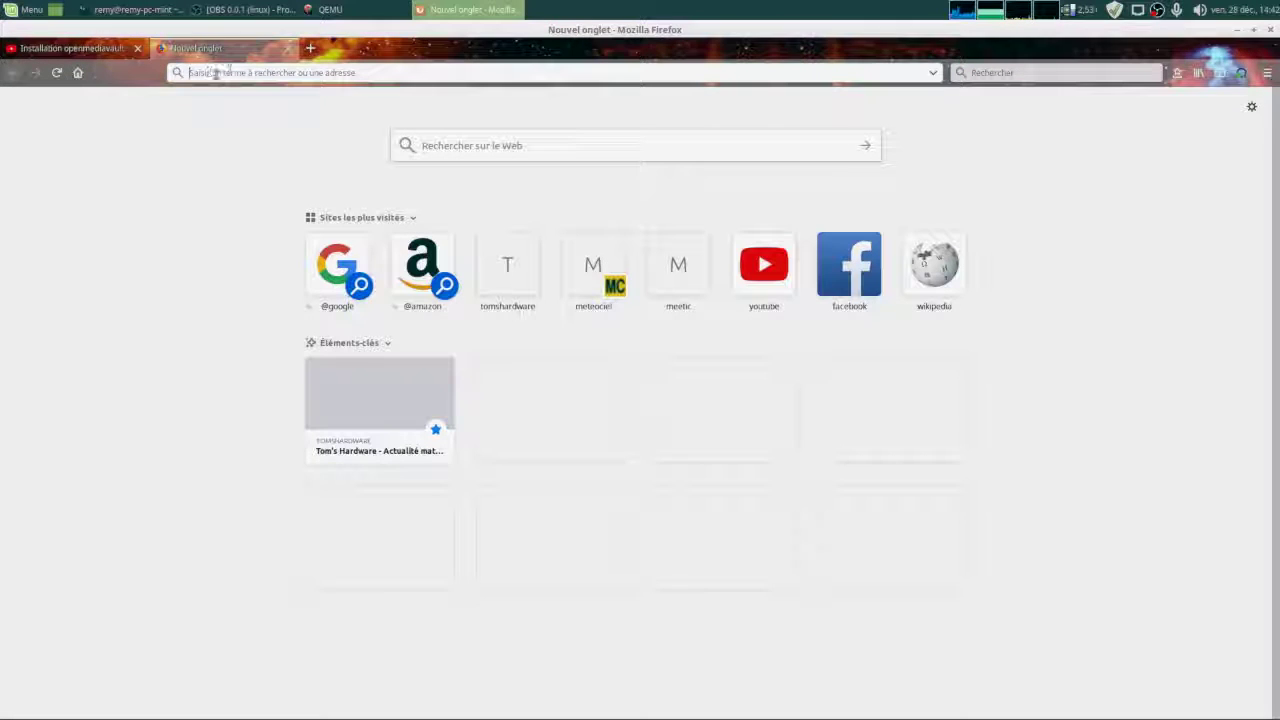
pyautogui.write('http')
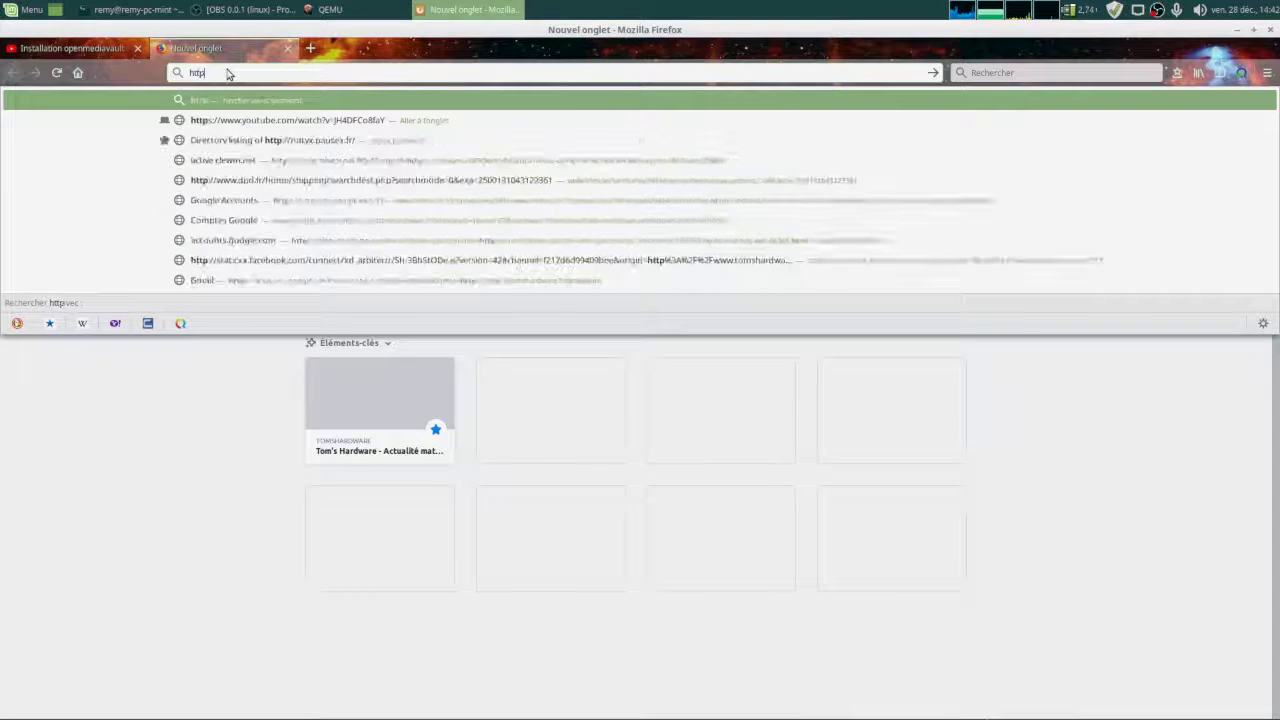
pyautogui.write('://1')
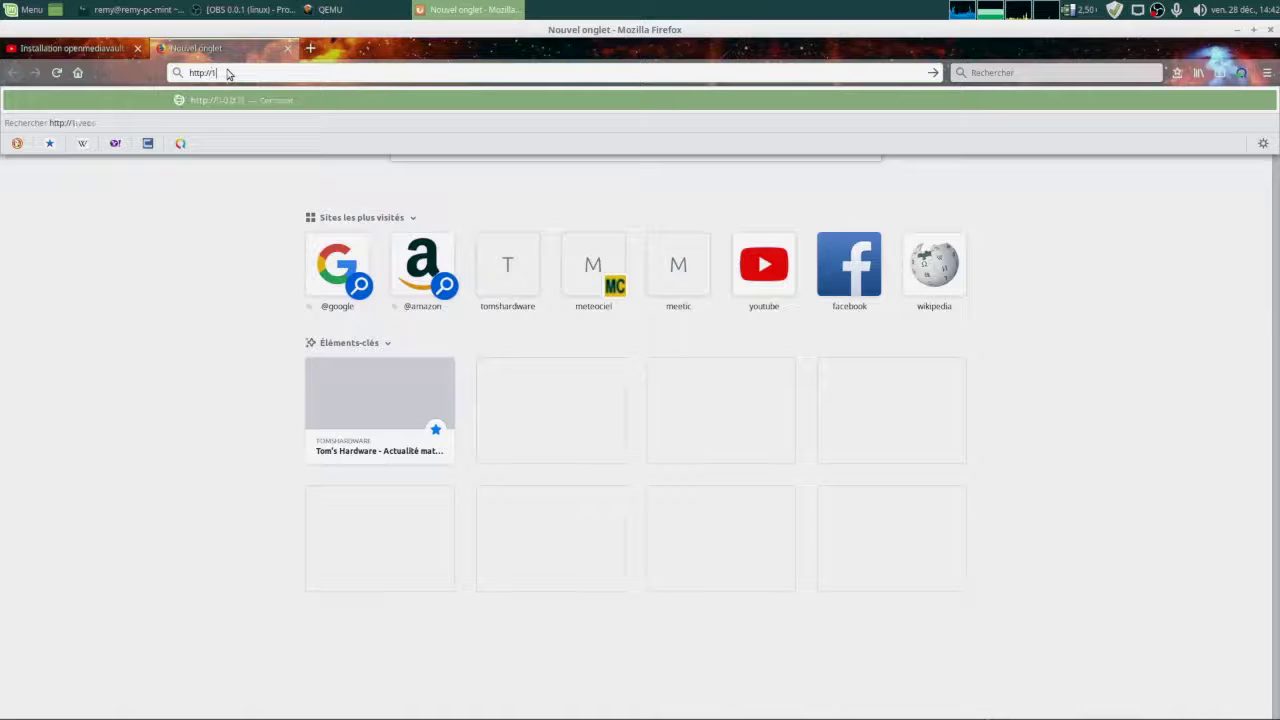
pyautogui.write('92.168.1.3')
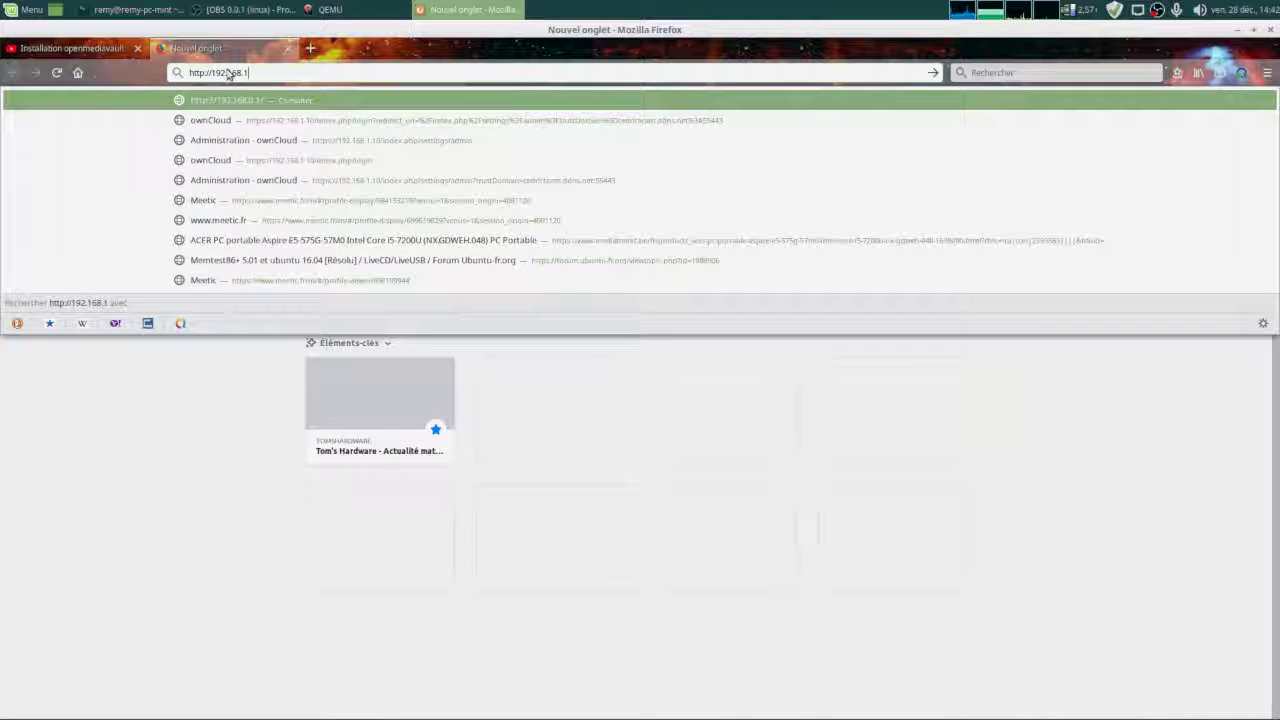
pyautogui.write('7')
pyautogui.press('Return')
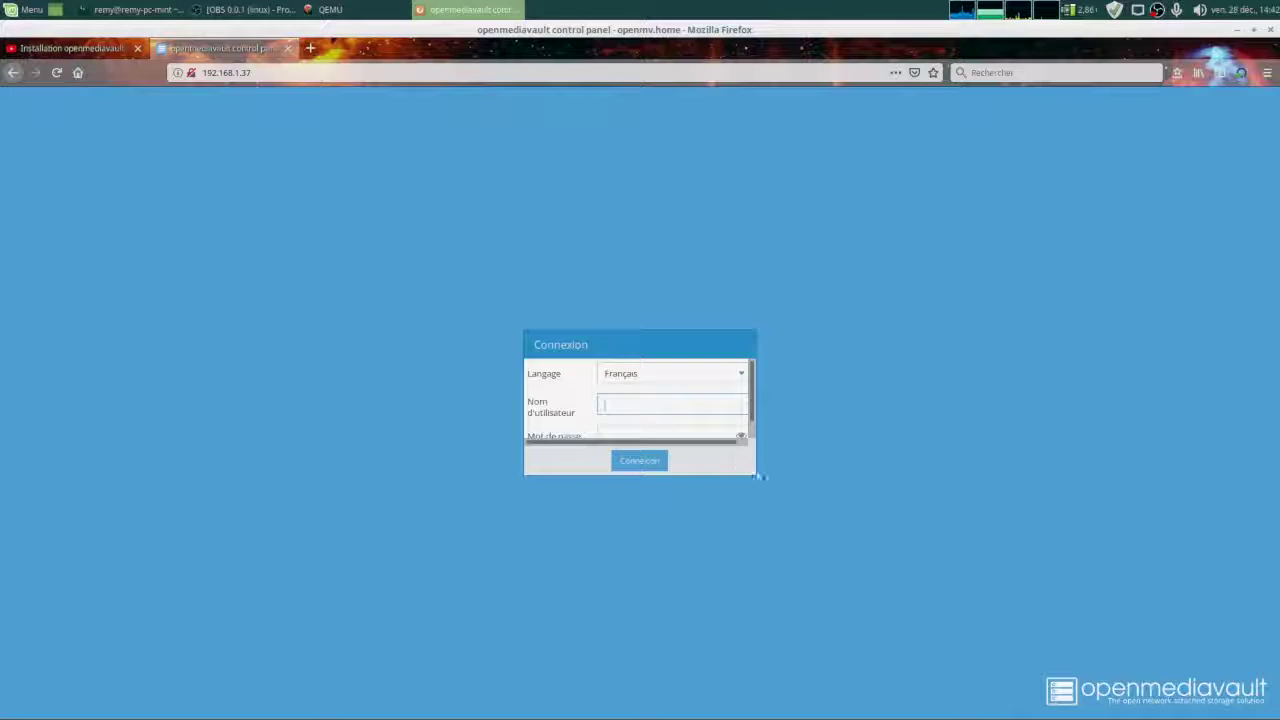
# Log in to the openmediavault control panel as admin with the administrator password.
pyautogui.moveTo(746, 469); pyautogui.dragTo(844, 536)
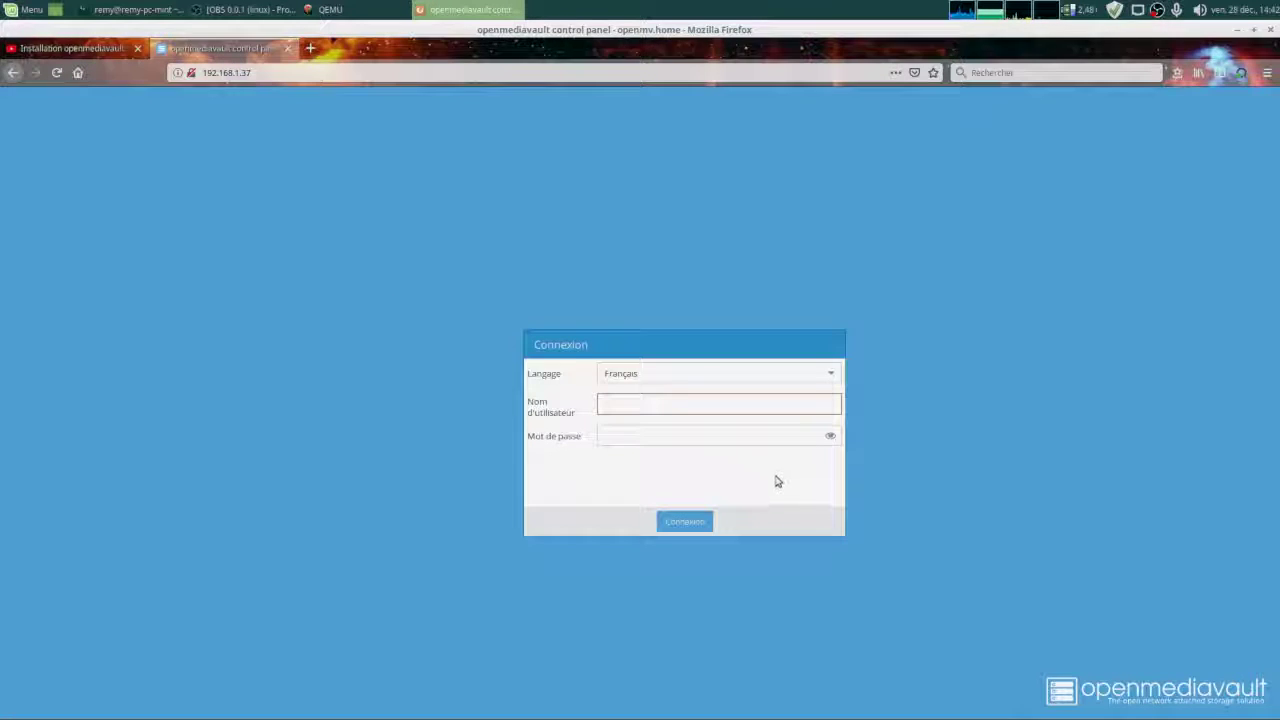
pyautogui.click(723, 406)
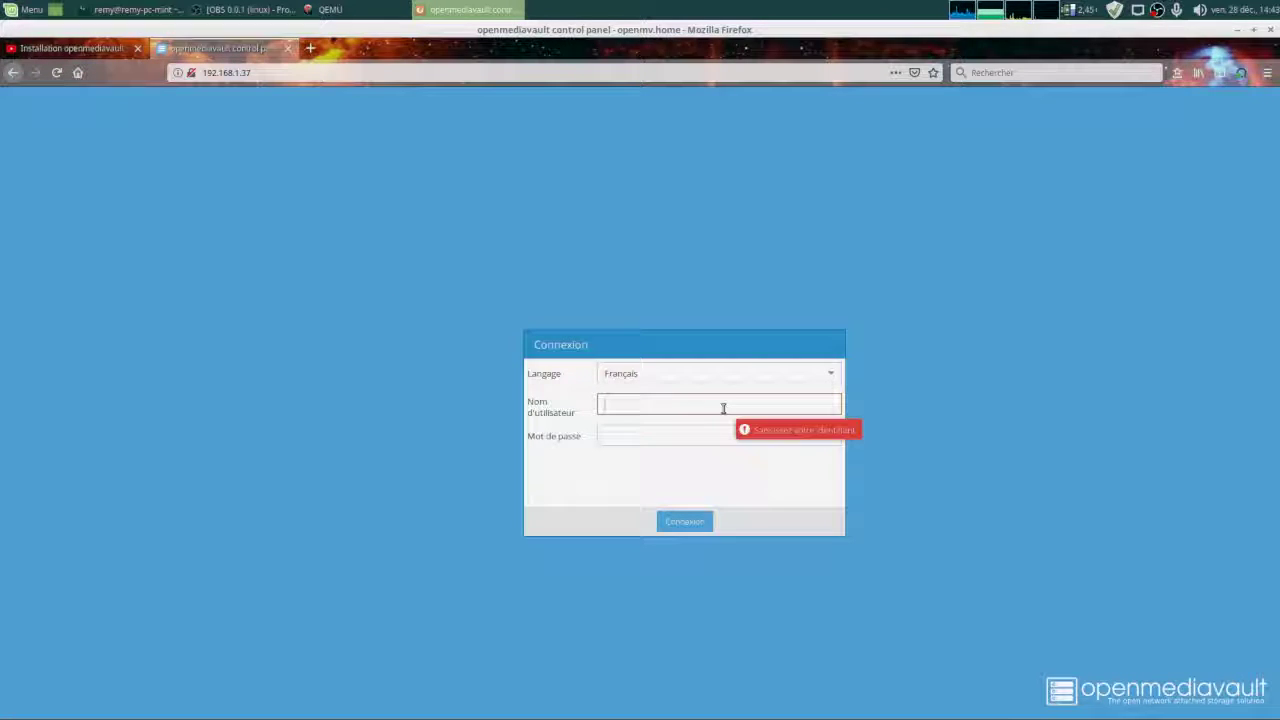
pyautogui.write('admin')
pyautogui.press('Tab')
pyautogui.write('••••')
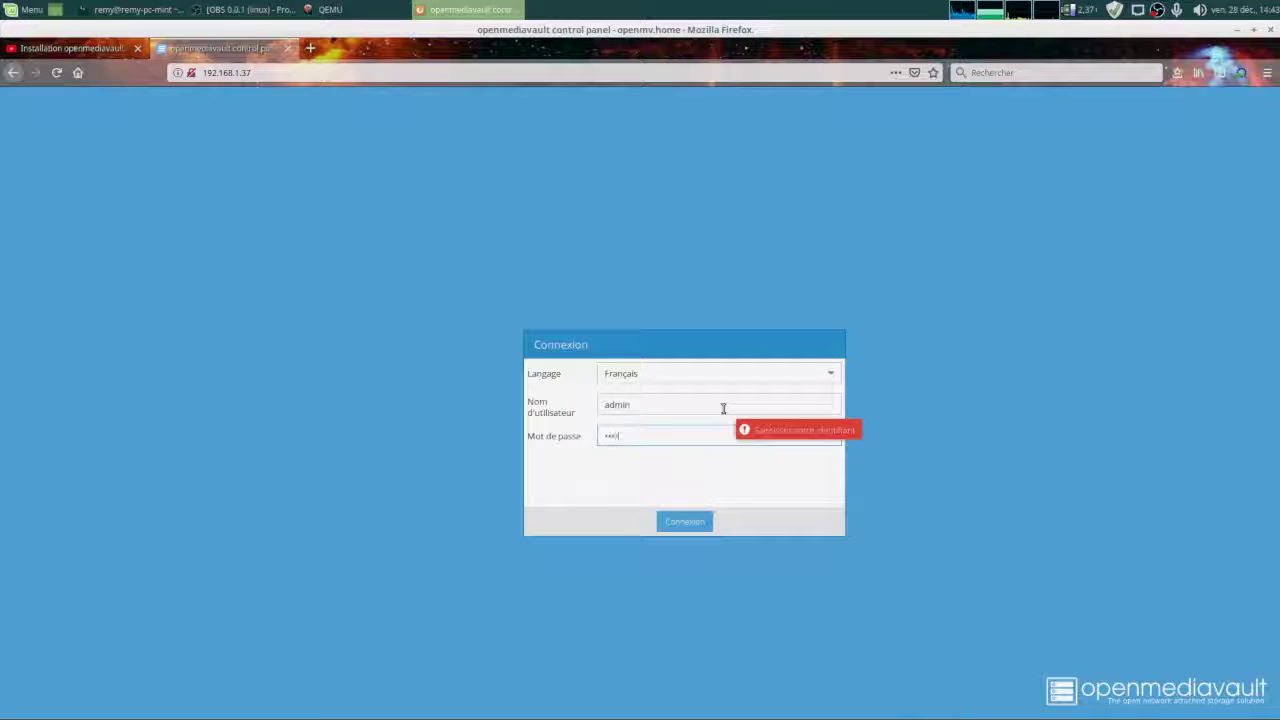
pyautogui.write('•••••')
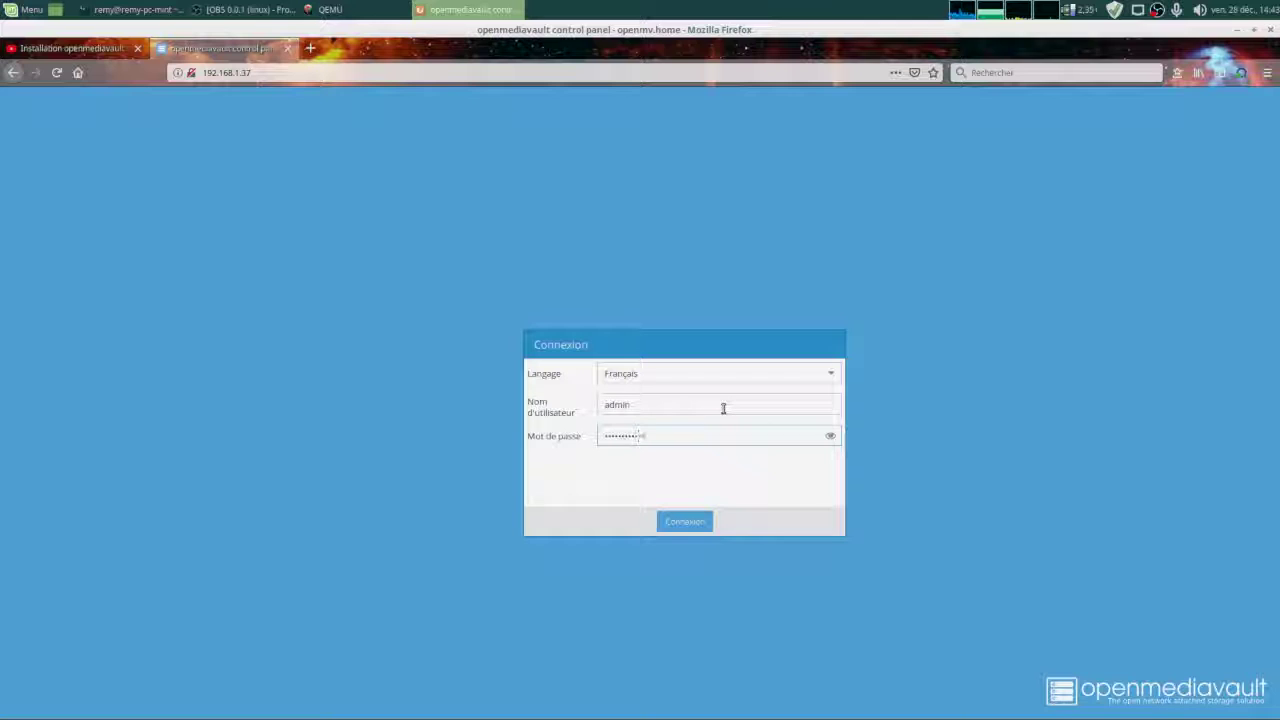
pyautogui.press('Return')
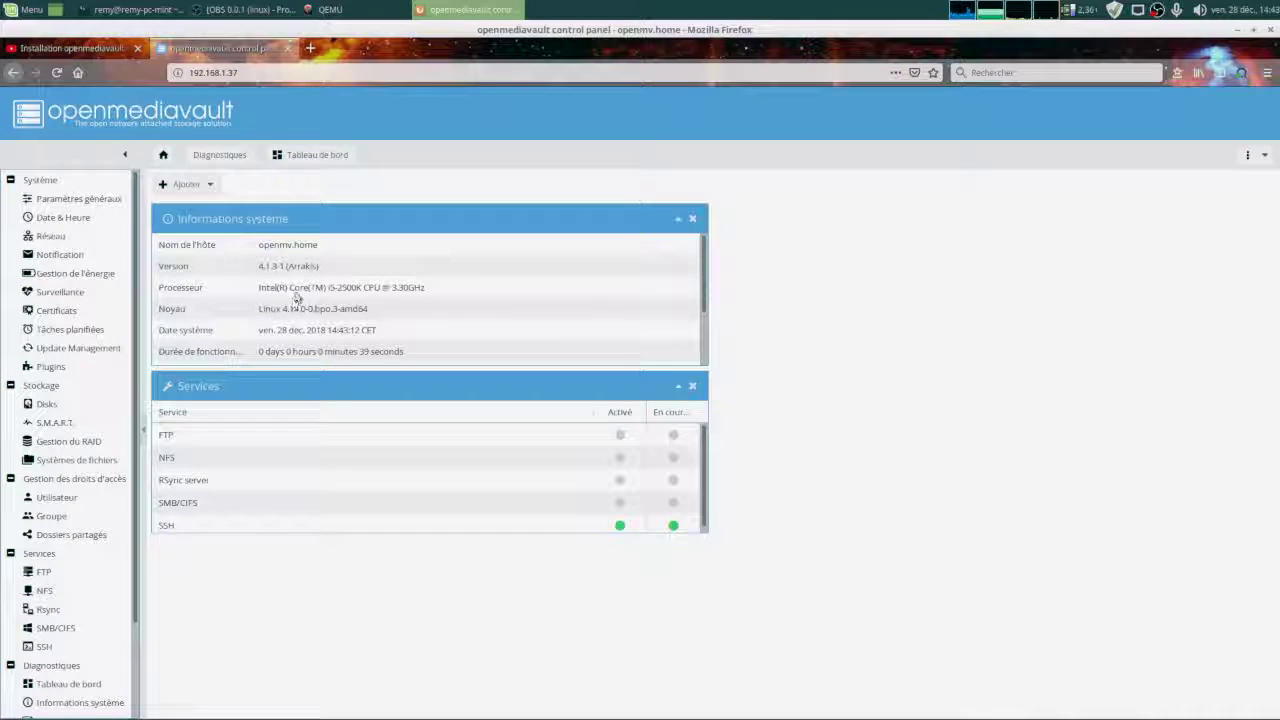
pyautogui.scroll(-3, 263, 272)
pyautogui.scroll(3, 265, 268)
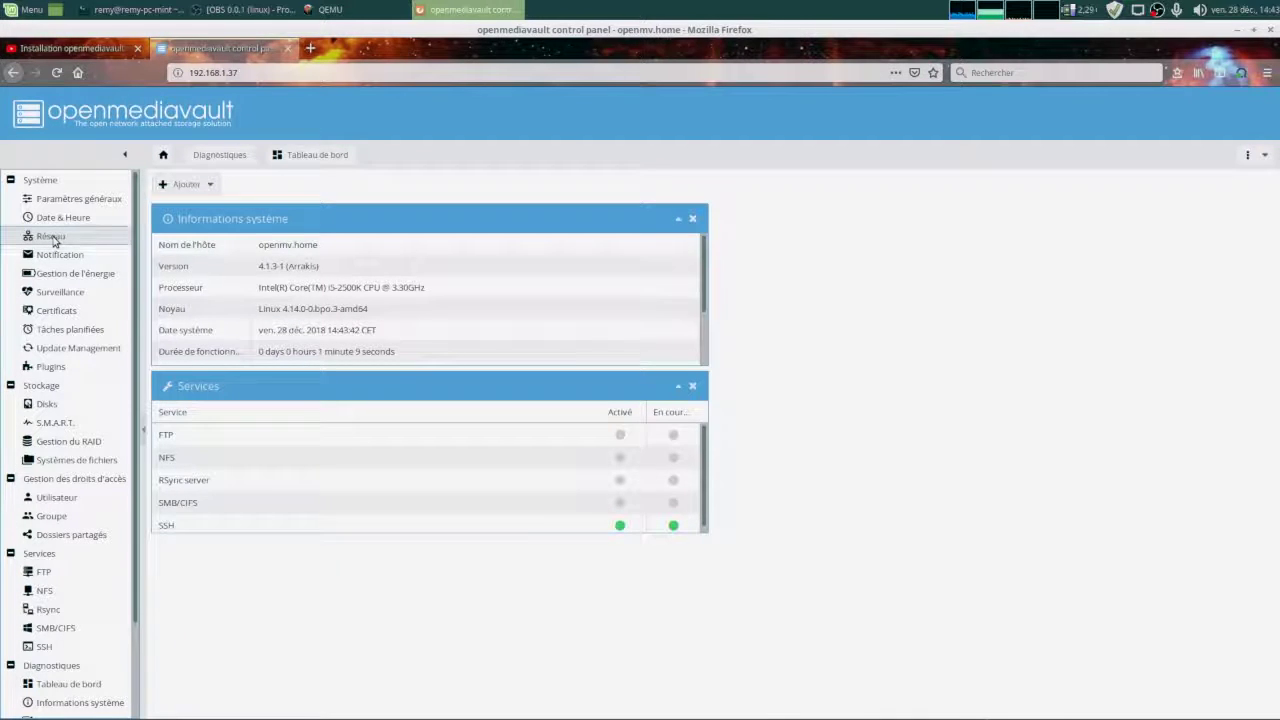
# Open the enp0s2 interface for editing from Réseau > Interfaces.
pyautogui.click(54, 239)
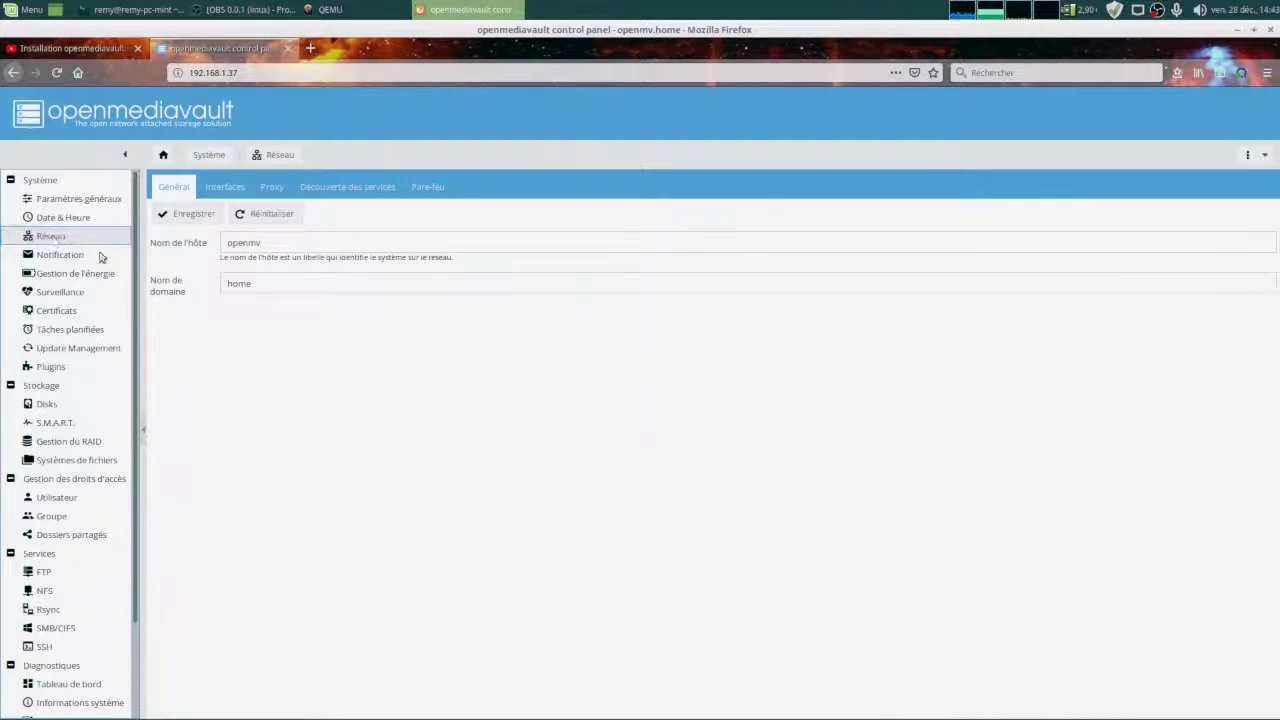
pyautogui.click(226, 190)
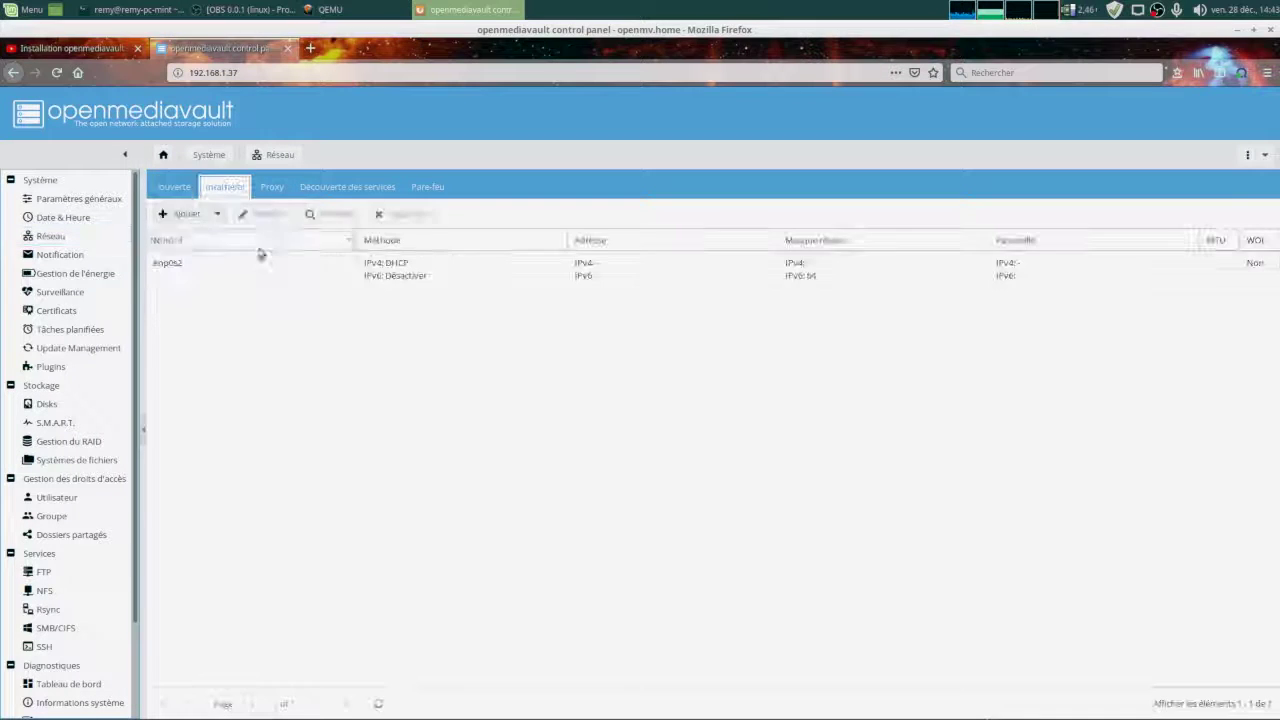
pyautogui.click(183, 266)
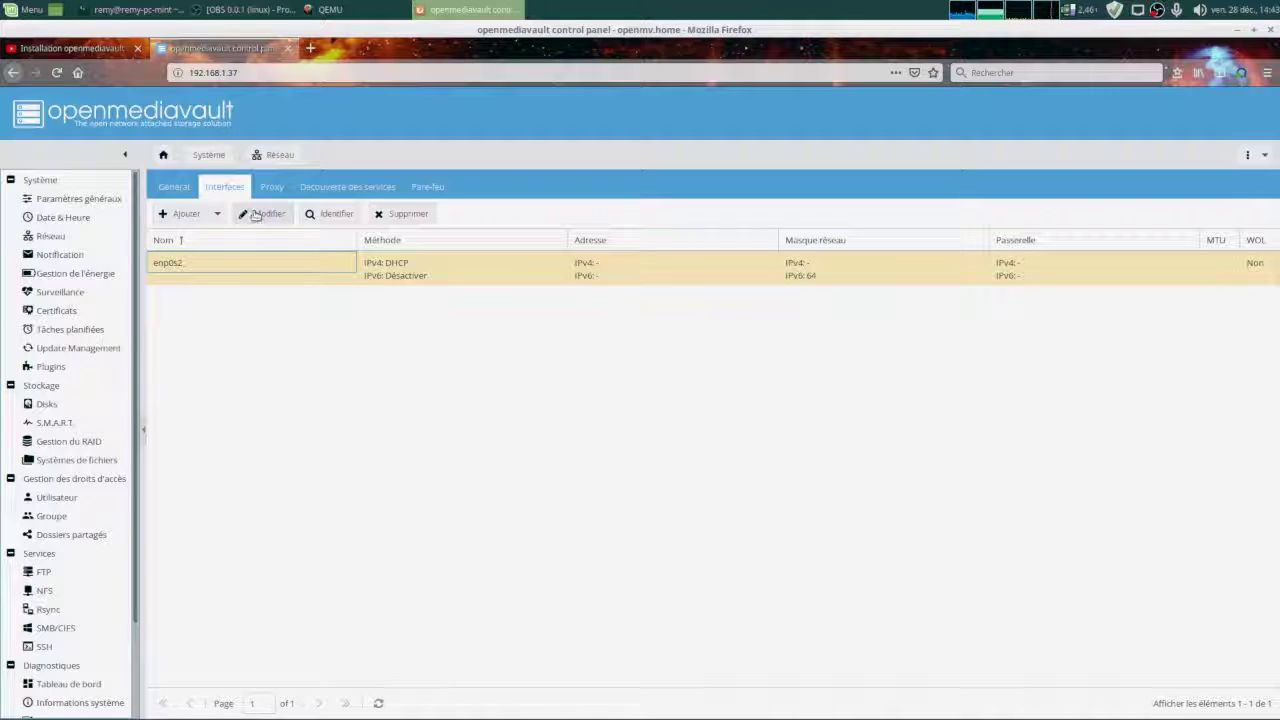
pyautogui.click(258, 214)
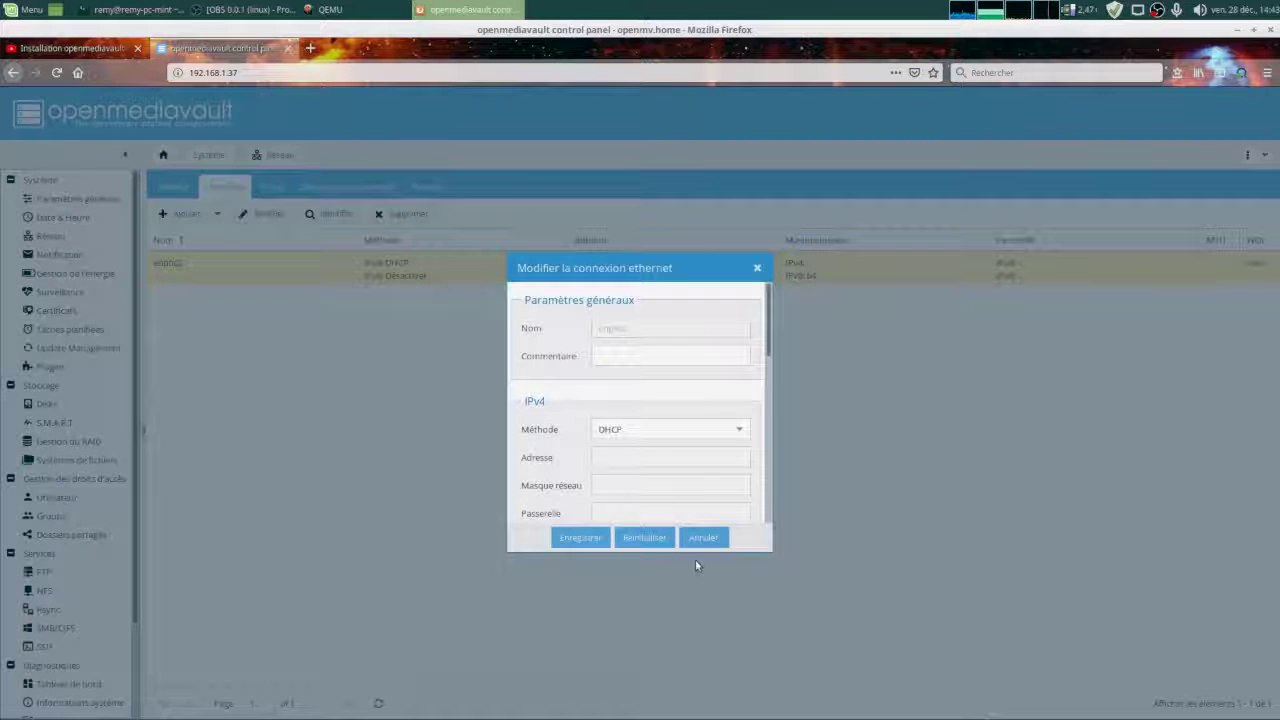
# Set enp0s2's IPv4 method to Statique with address 192.168.1.205 and netmask 255.255.255.0.
pyautogui.click(633, 355)
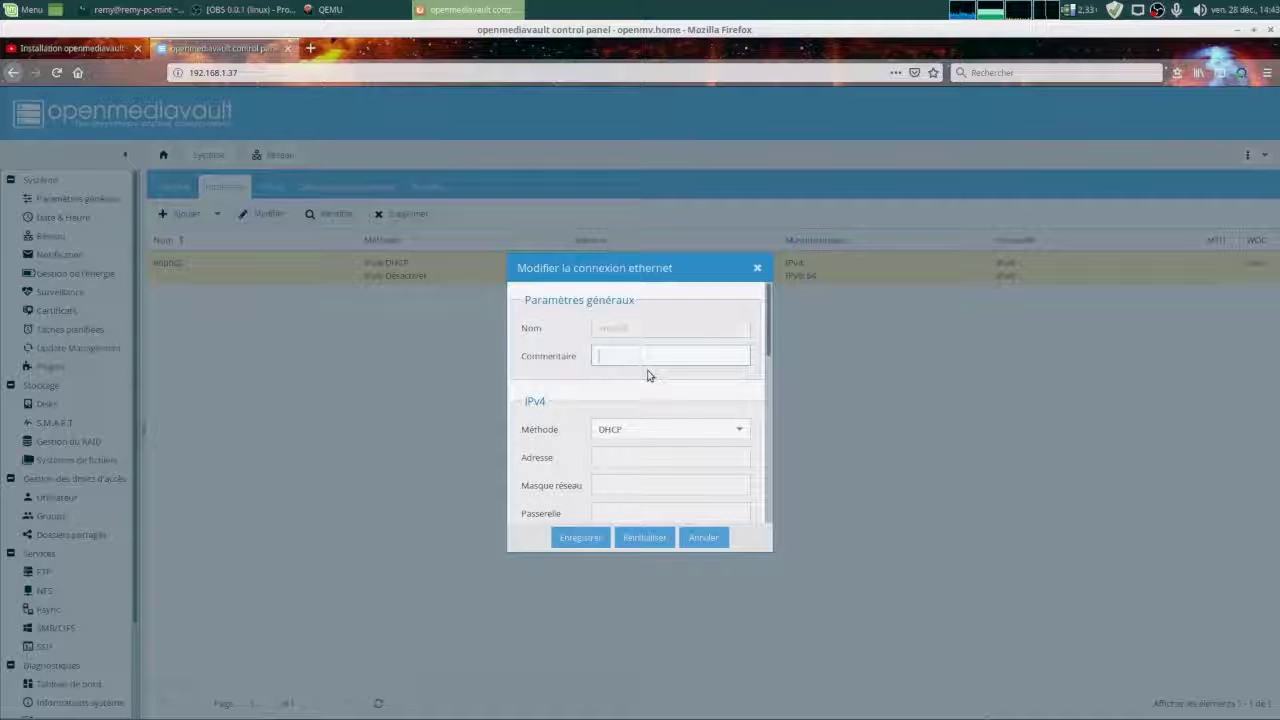
pyautogui.click(659, 429)
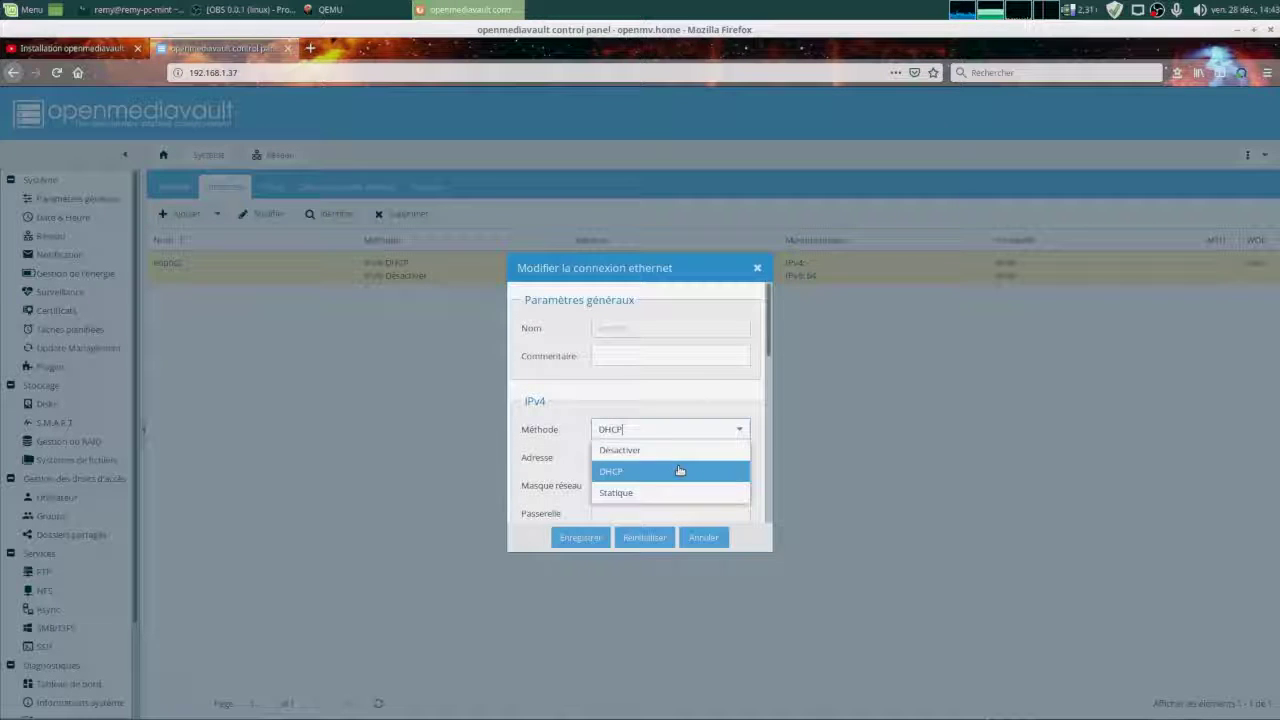
pyautogui.click(671, 493)
pyautogui.click(634, 457)
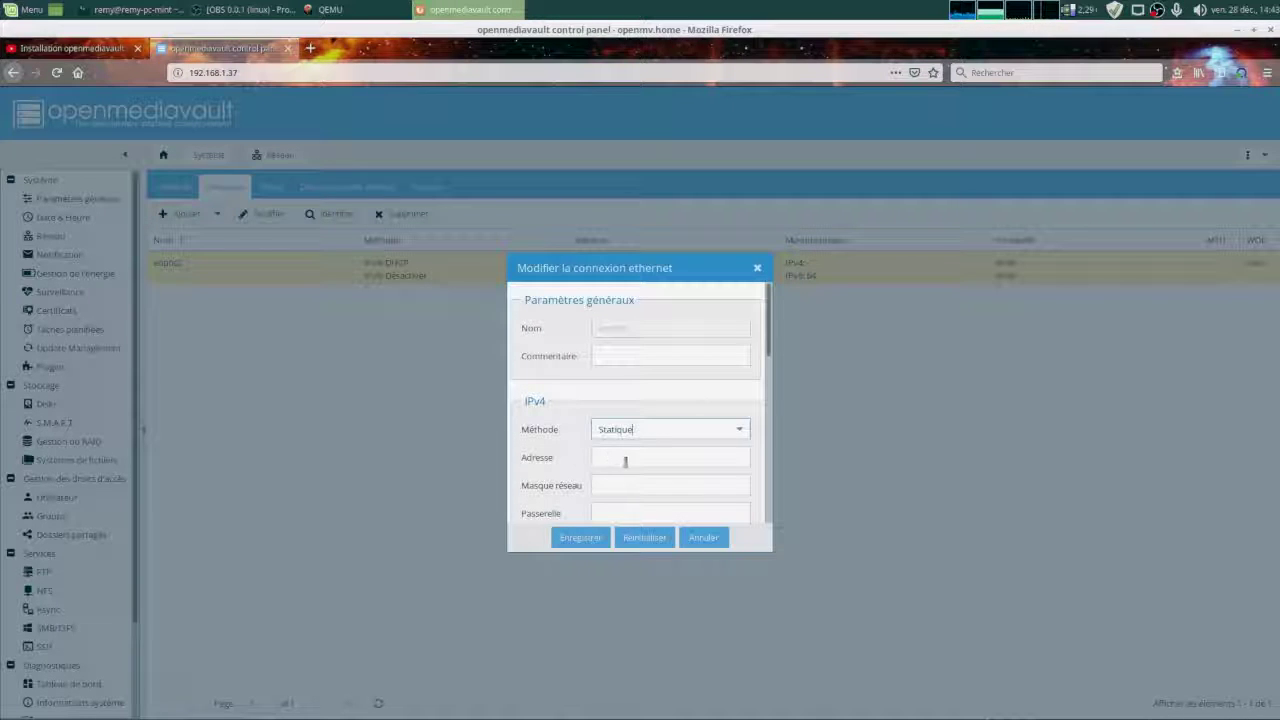
pyautogui.write('192.168.1')
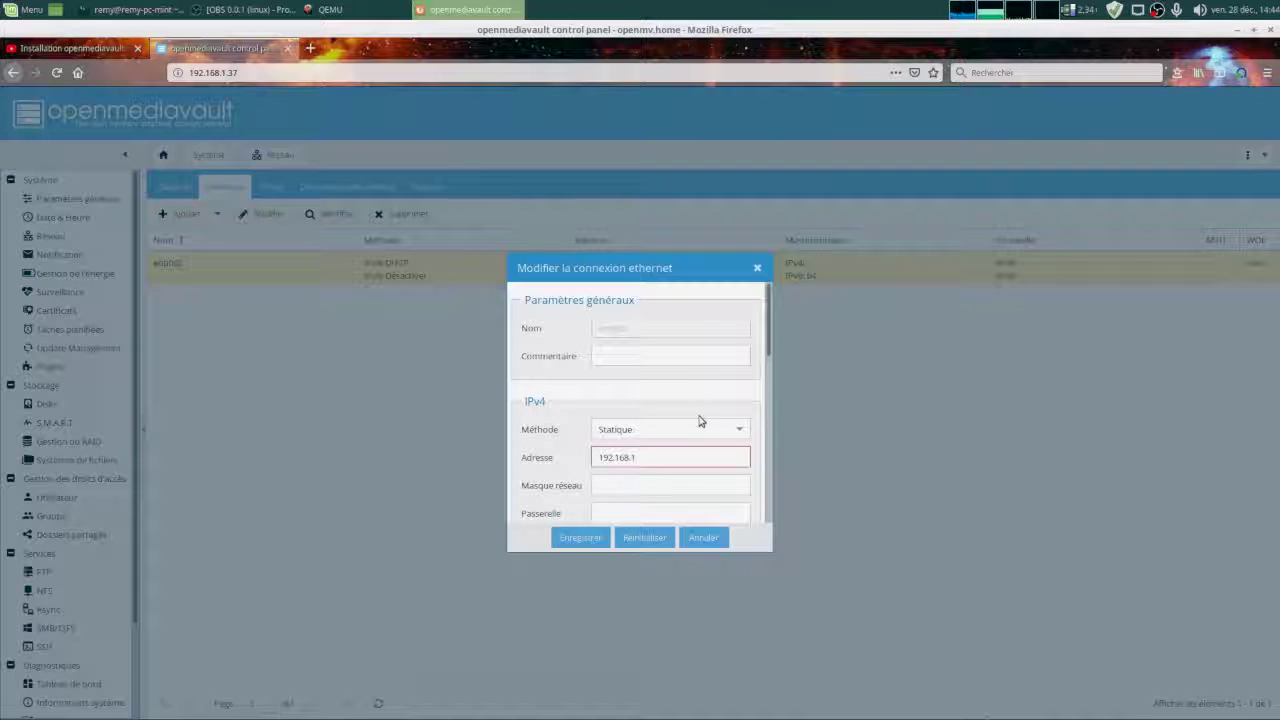
pyautogui.write('.205')
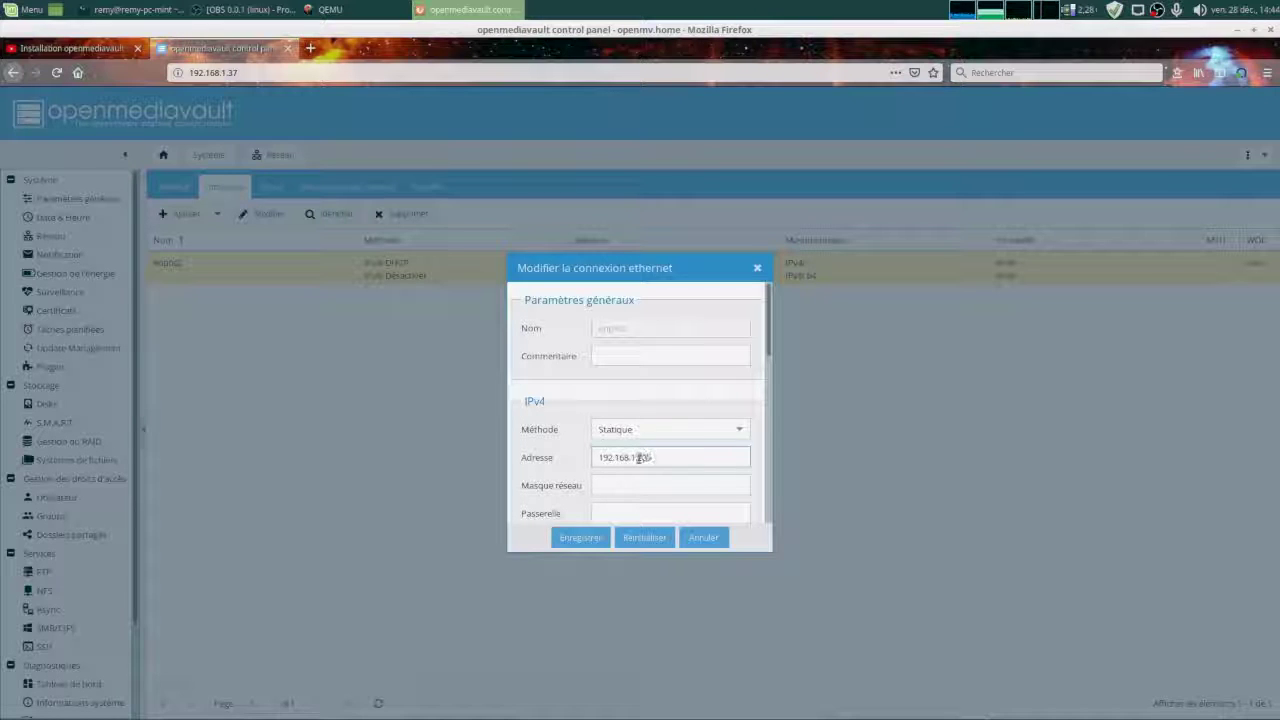
pyautogui.click(716, 491)
pyautogui.write('255')
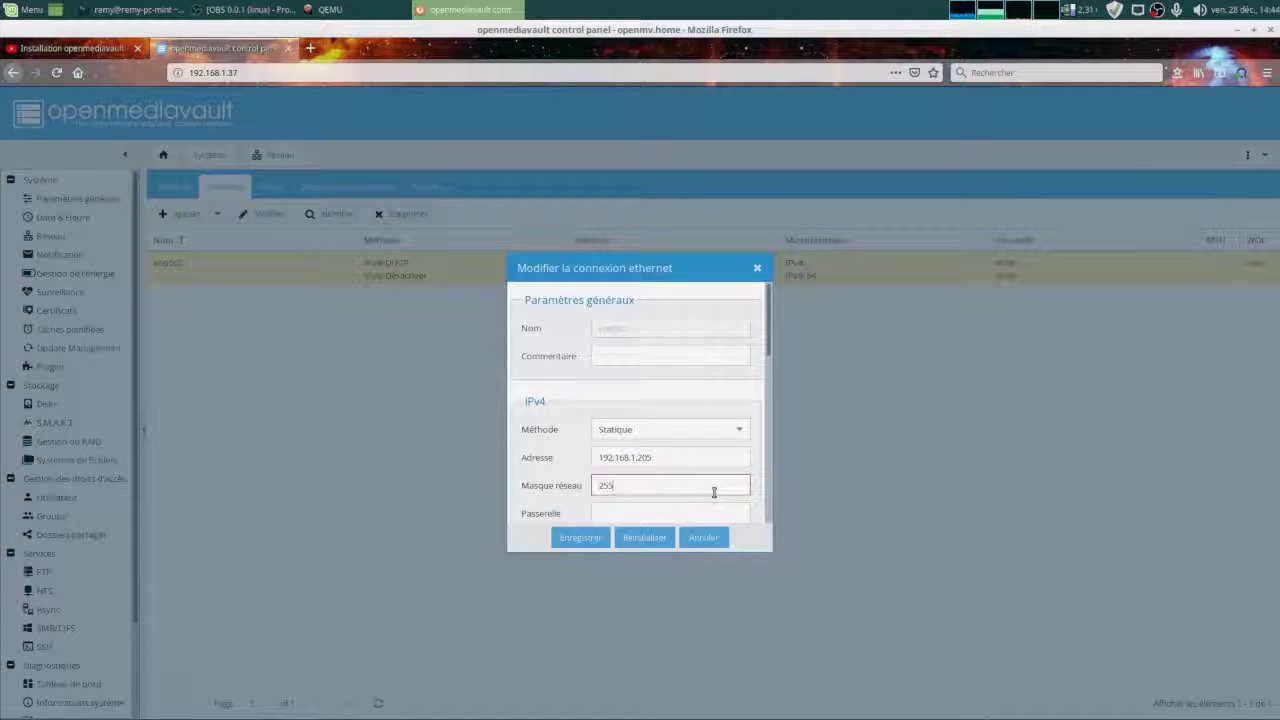
pyautogui.write('.255.255.0')
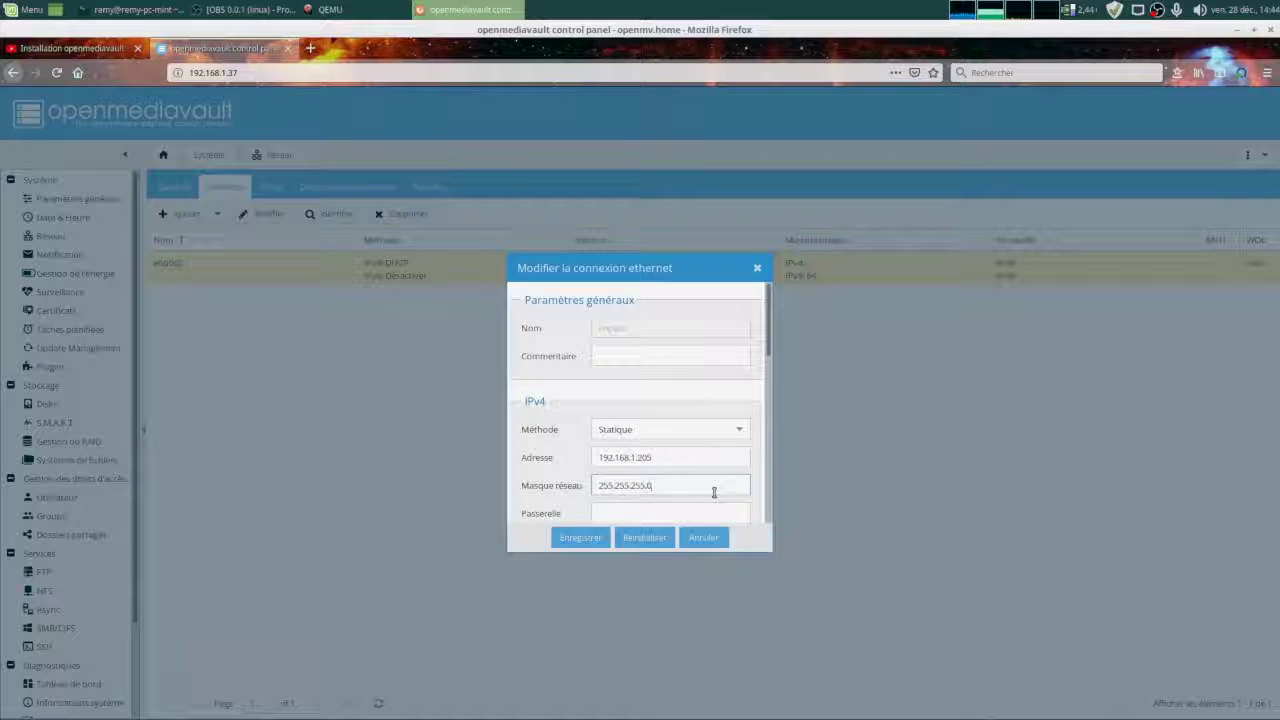
# Fill in the connection's gateway, DNS server 192.168.1.200 and search domain home.
pyautogui.scroll(-2, 714, 492)
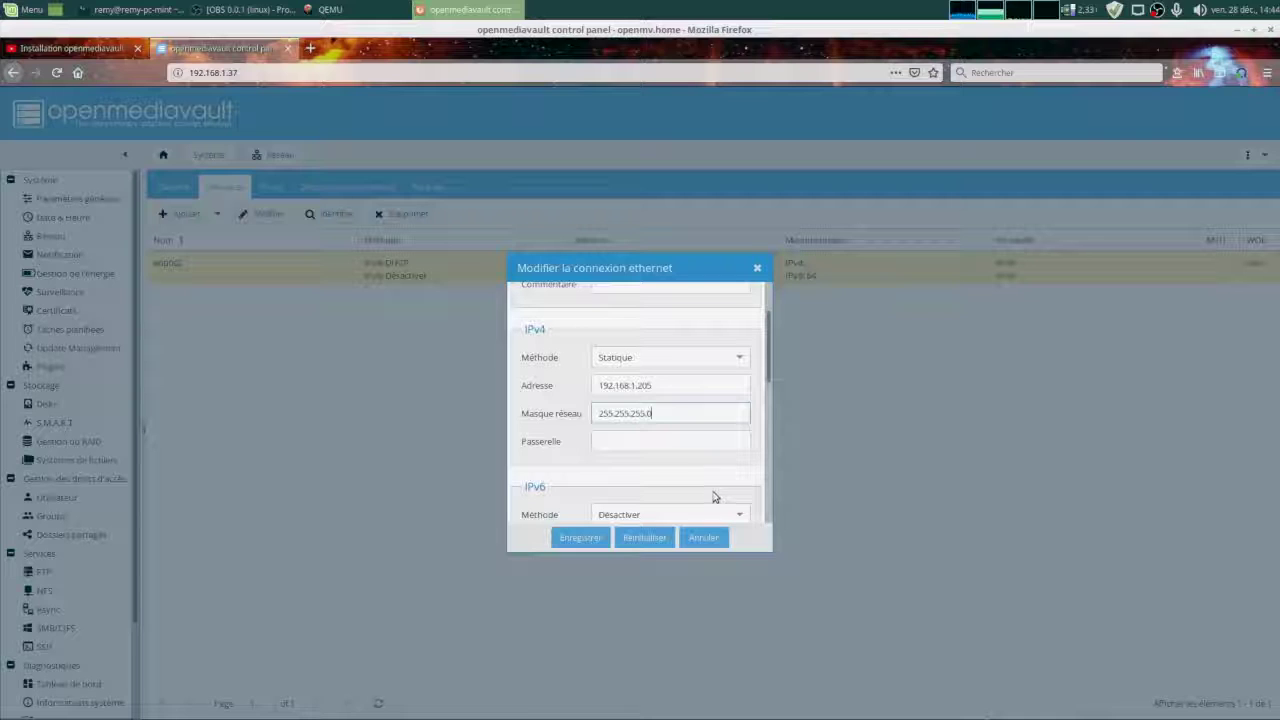
pyautogui.click(683, 436)
pyautogui.write('192.168')
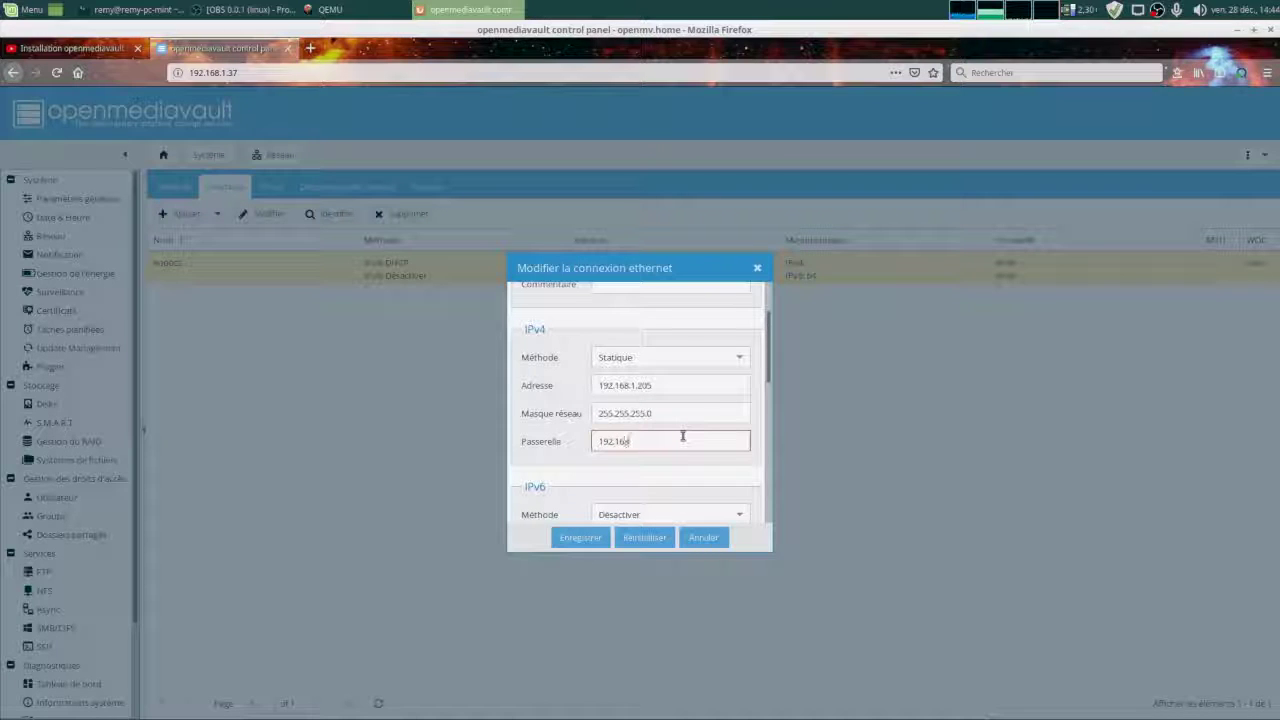
pyautogui.write('.1.1')
pyautogui.scroll(-3, 669, 461)
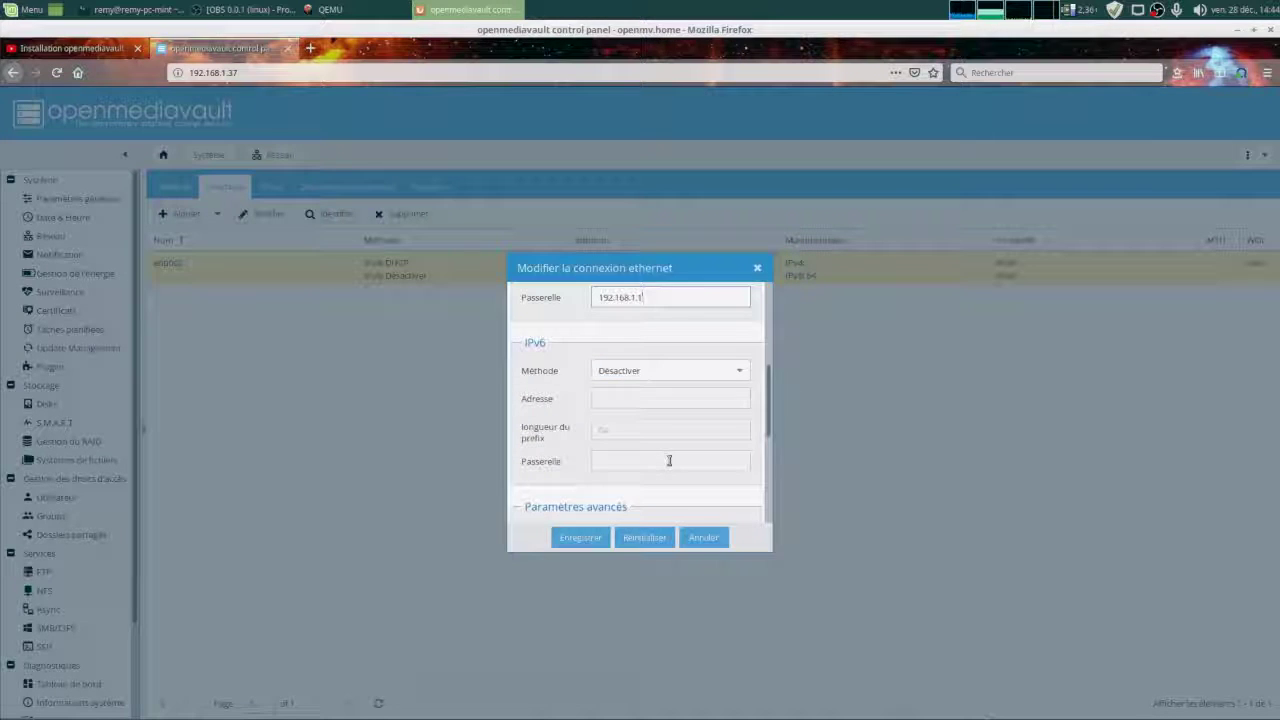
pyautogui.scroll(-2, 588, 440)
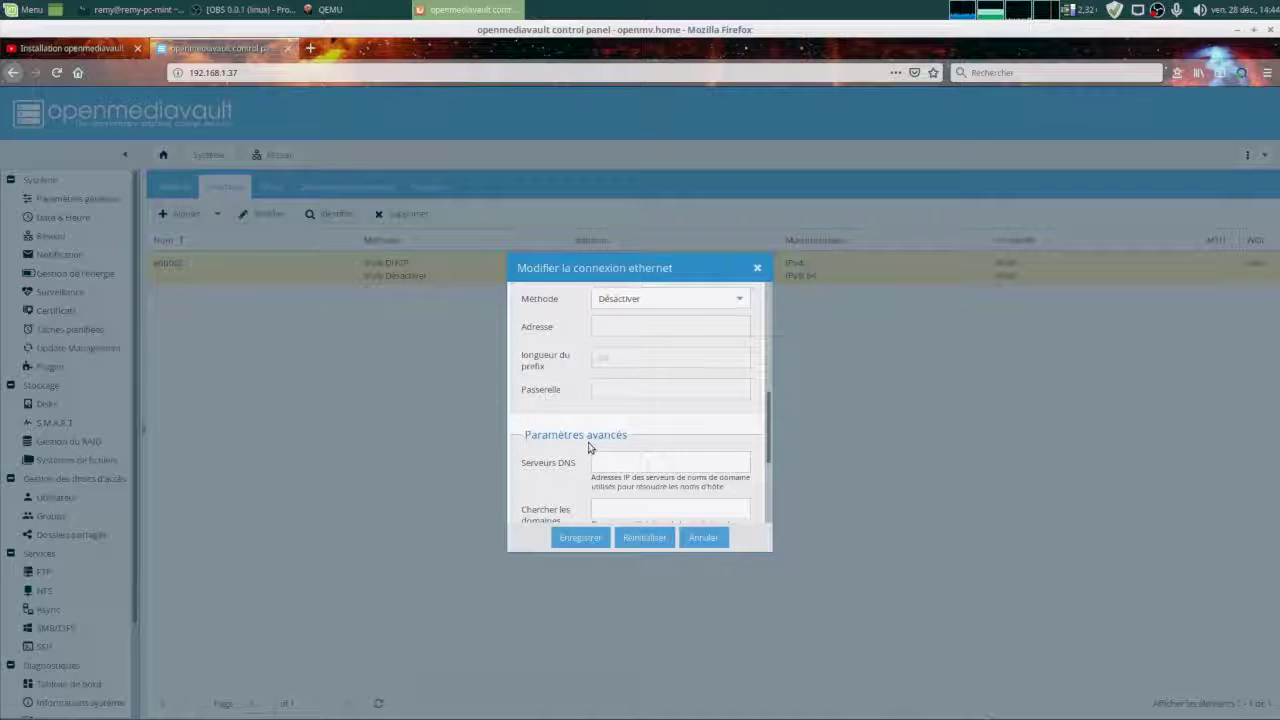
pyautogui.click(655, 463)
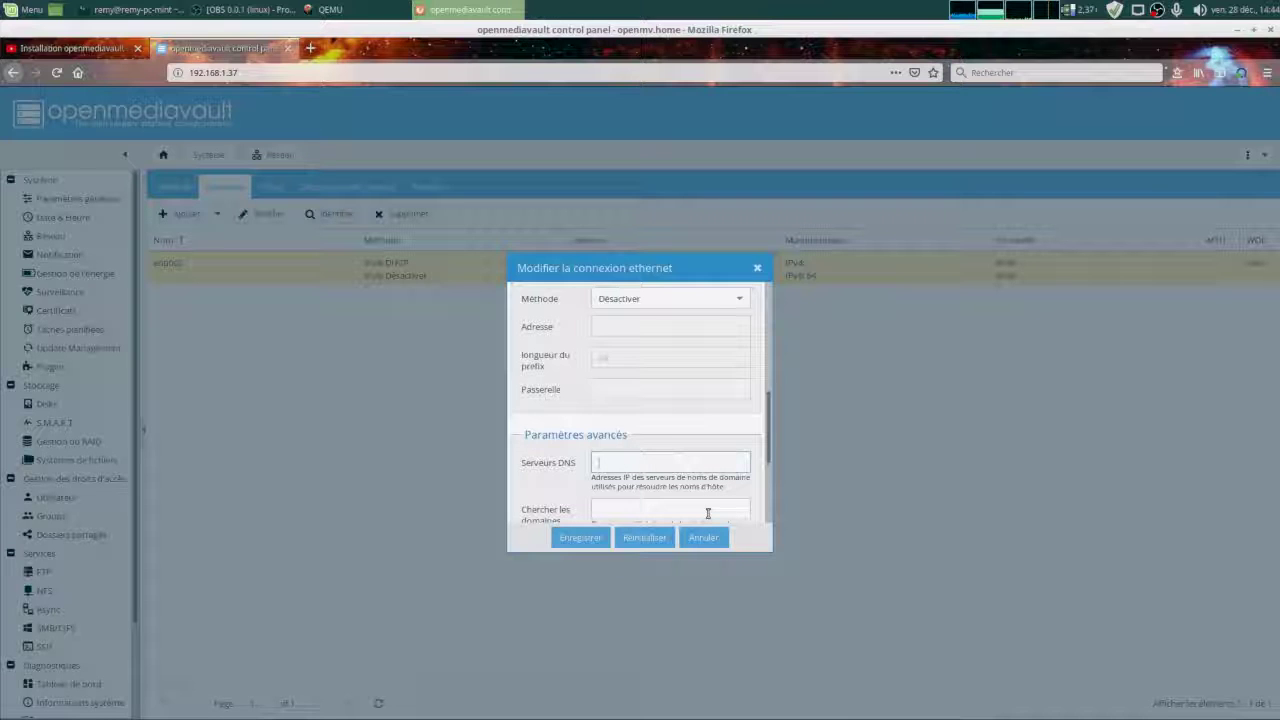
pyautogui.write('192.168.1.200')
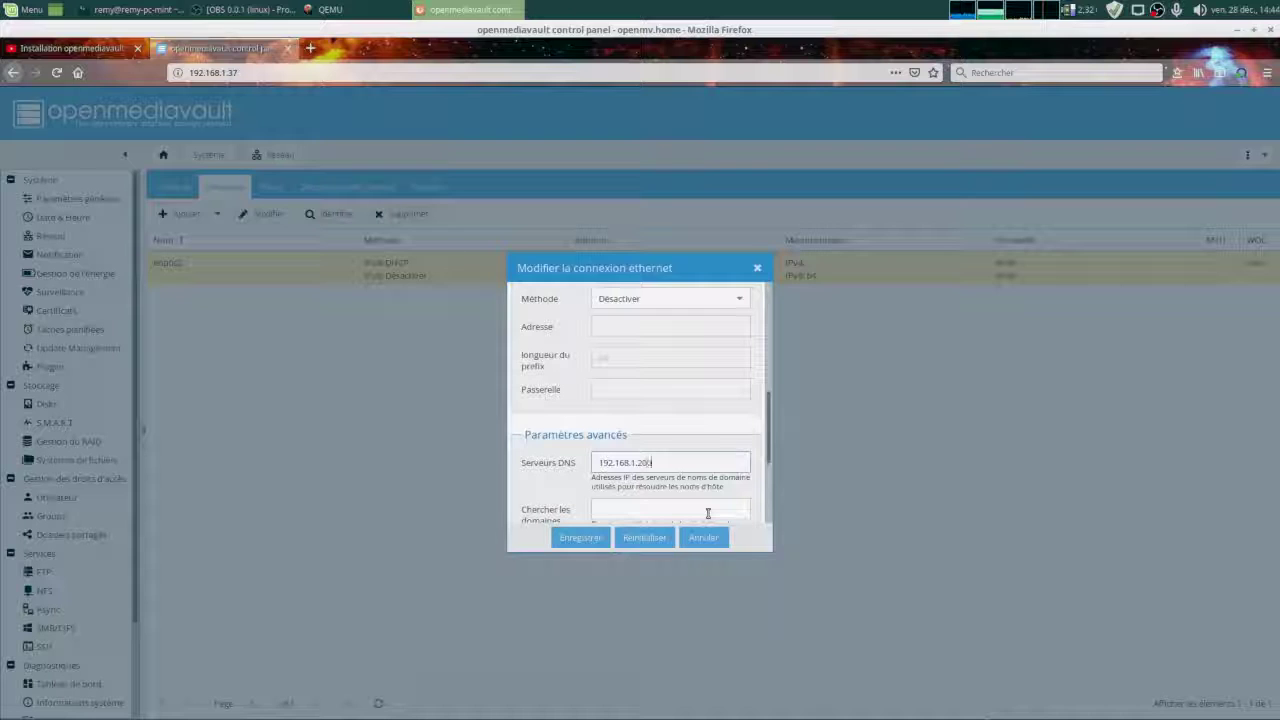
pyautogui.click(708, 513)
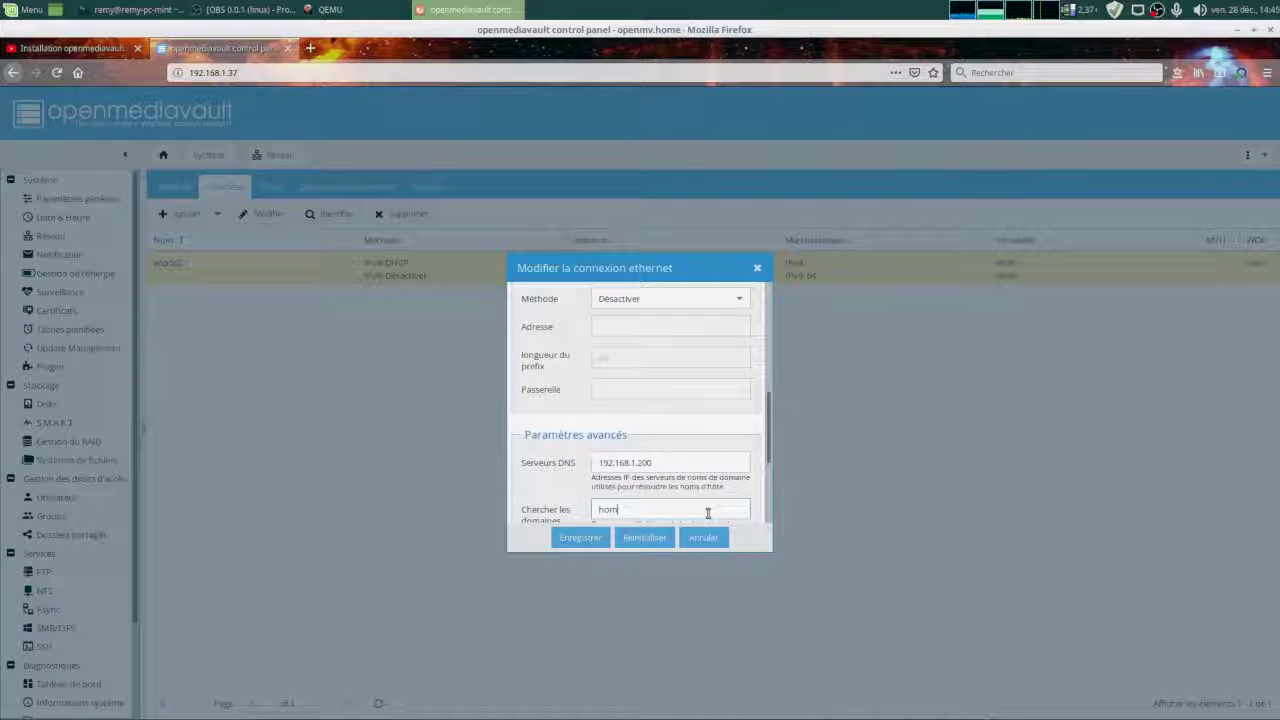
pyautogui.scroll(-2, 534, 478)
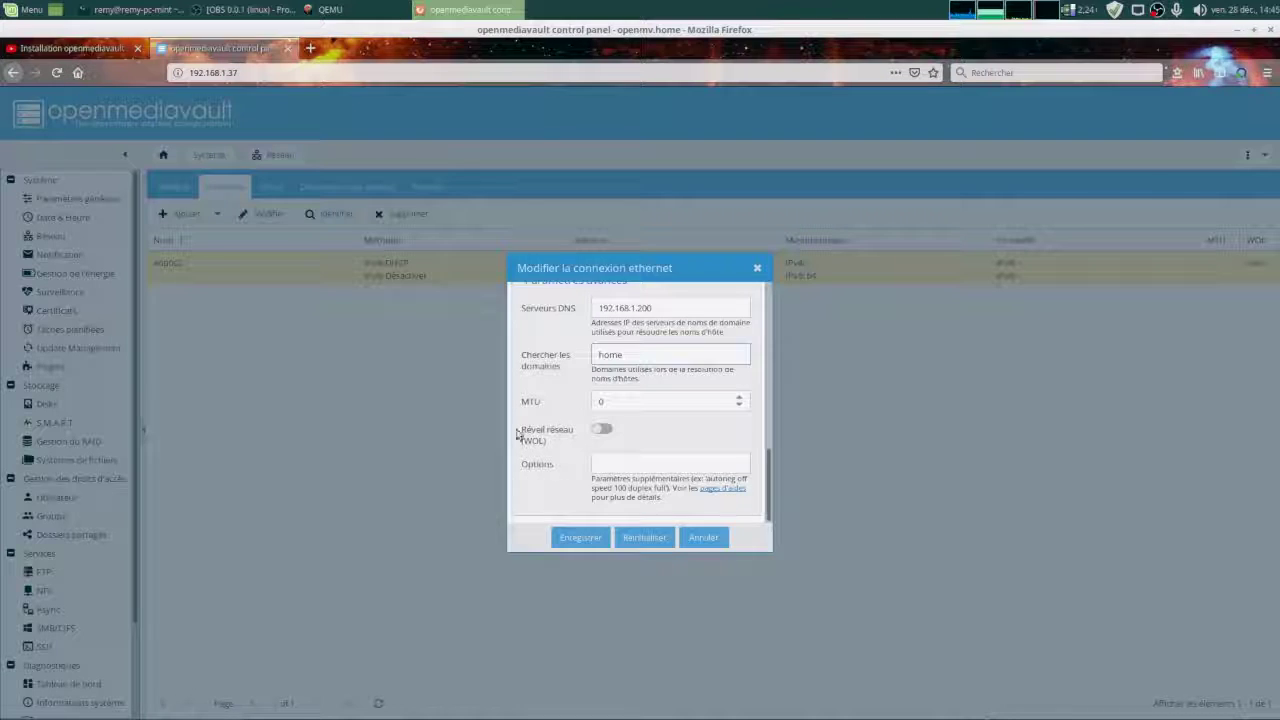
# Save the ethernet connection and apply the pending configuration changes.
pyautogui.click(578, 538)
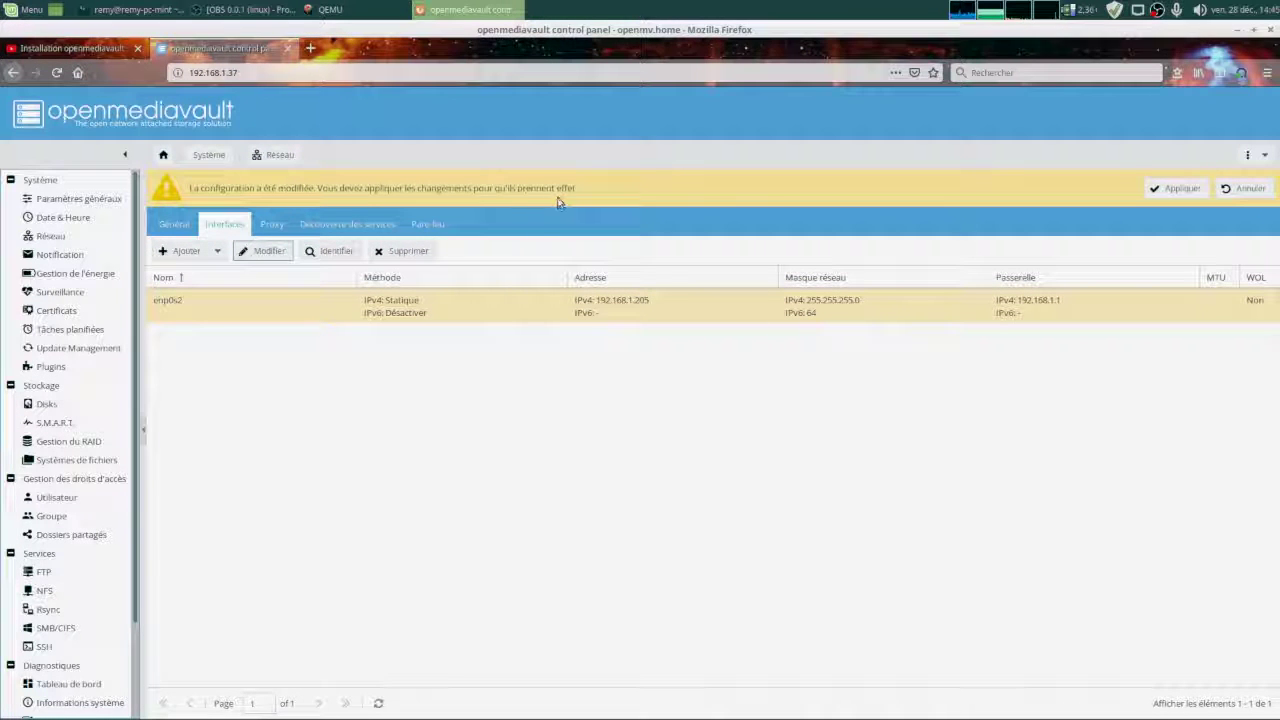
pyautogui.click(1186, 192)
pyautogui.click(611, 437)
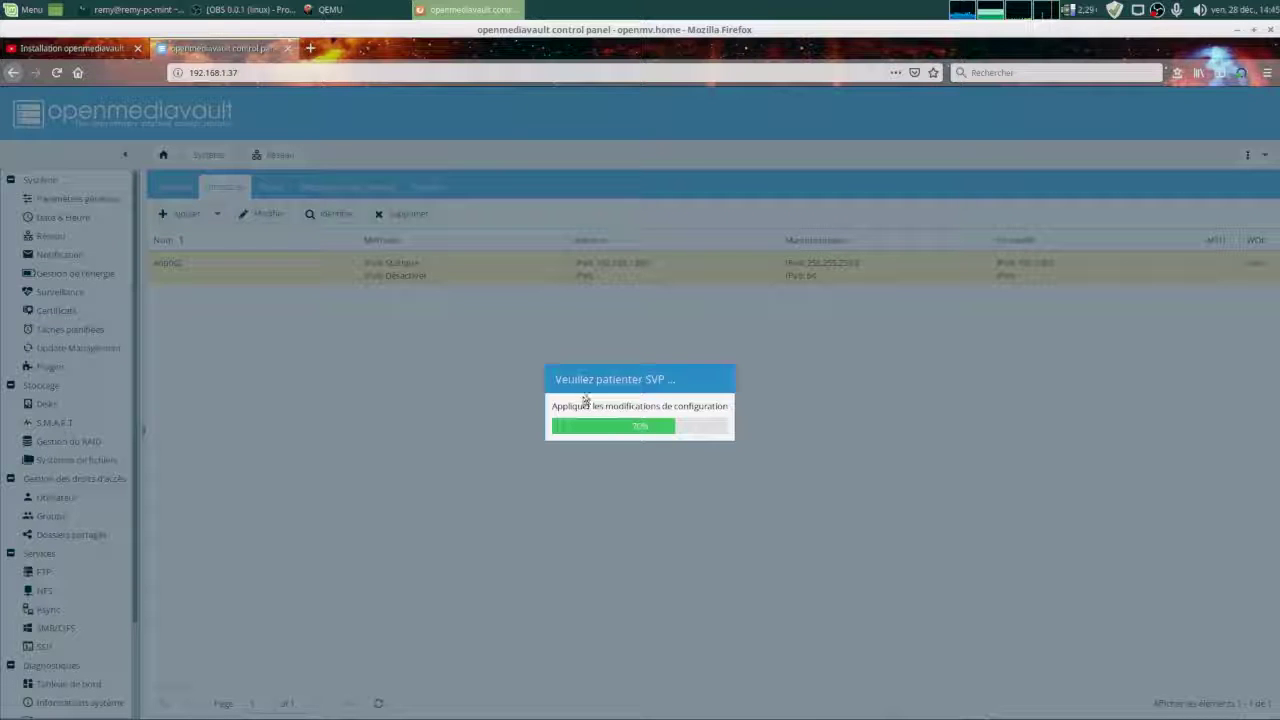
# Point the browser at the new panel address 192.168.1.205.
pyautogui.click(262, 71)
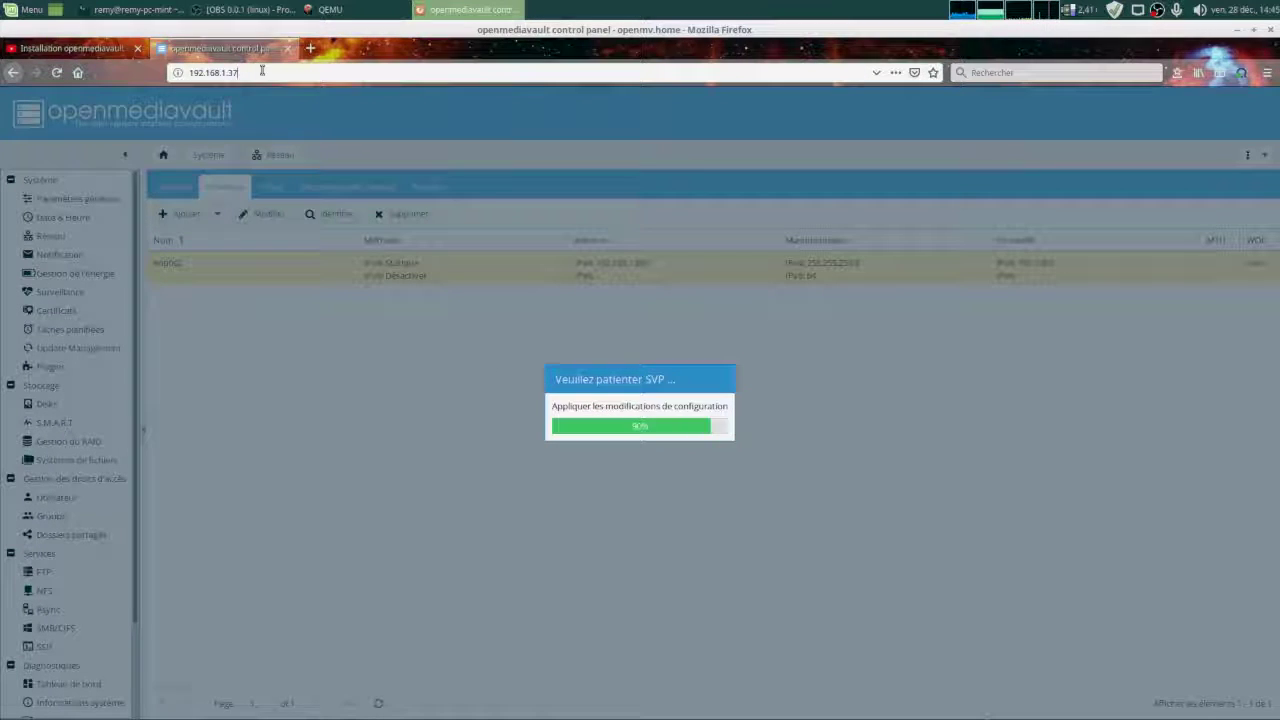
pyautogui.press('BackSpace')
pyautogui.press('BackSpace')
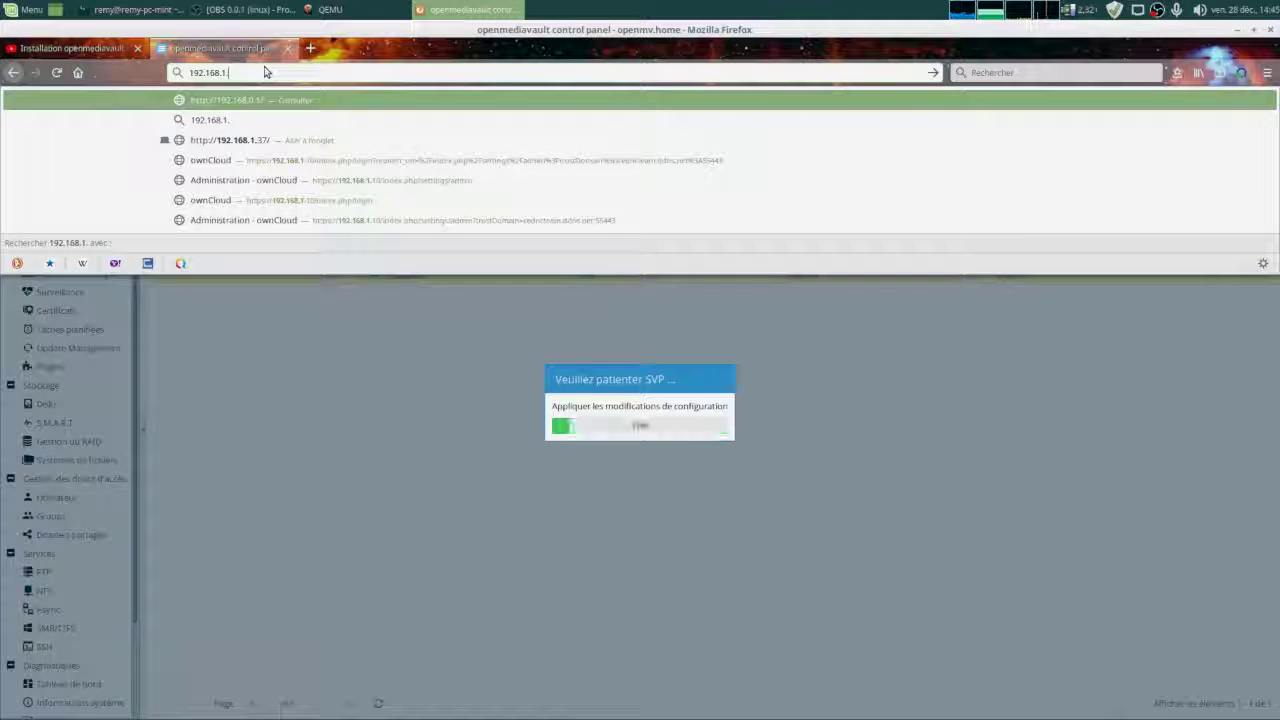
pyautogui.write('205')
pyautogui.press('Return')
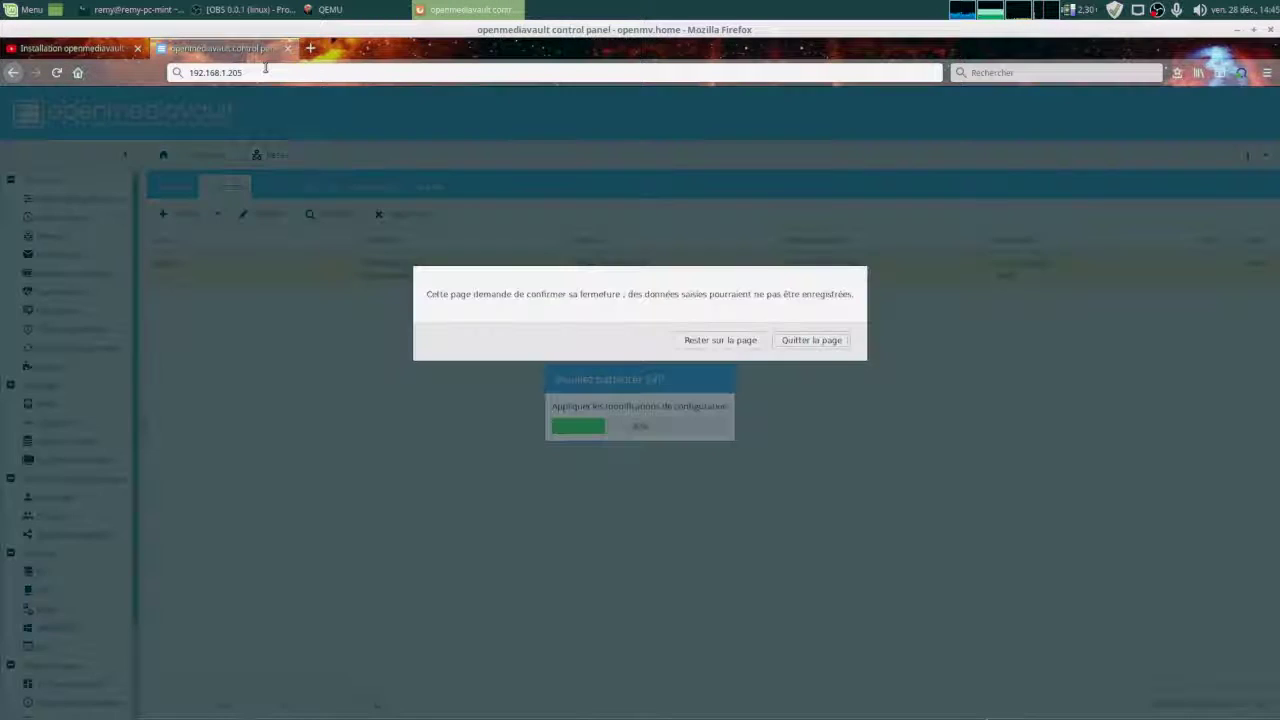
# Leave the old page and sign in as admin with the account password.
pyautogui.click(789, 346)
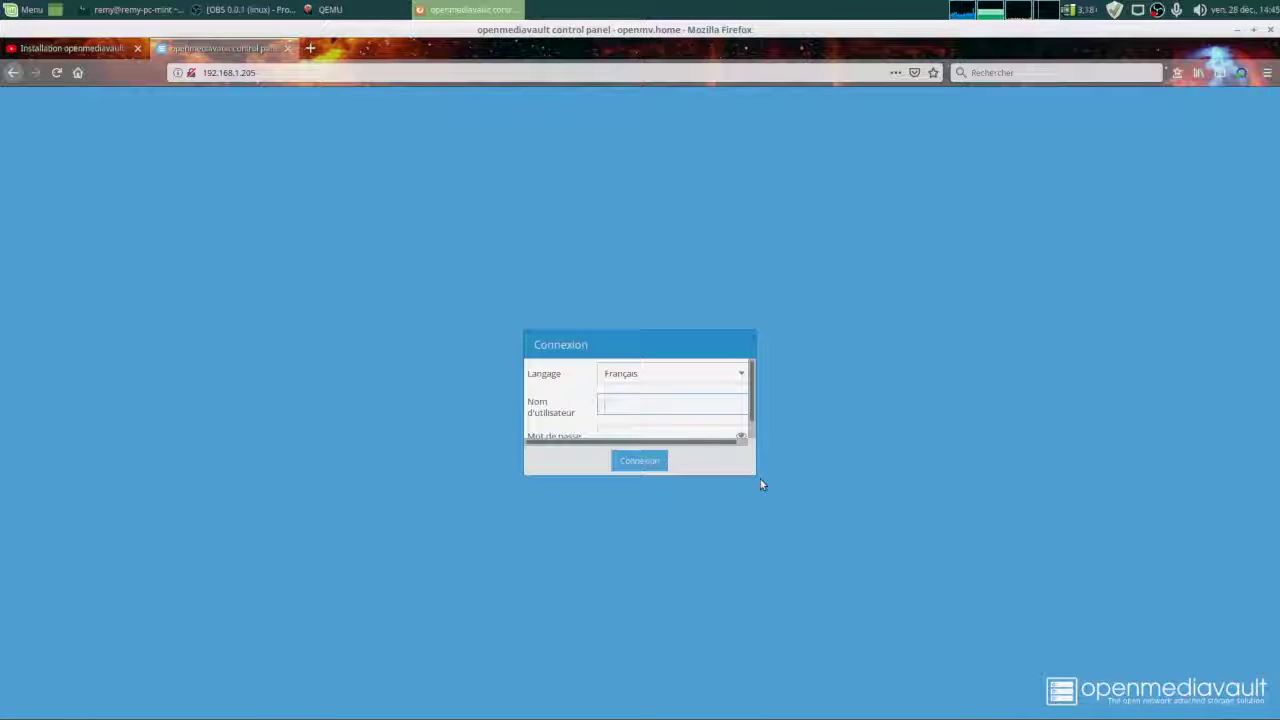
pyautogui.moveTo(755, 476); pyautogui.dragTo(946, 570)
pyautogui.click(849, 411)
pyautogui.write('admin')
pyautogui.press('Tab')
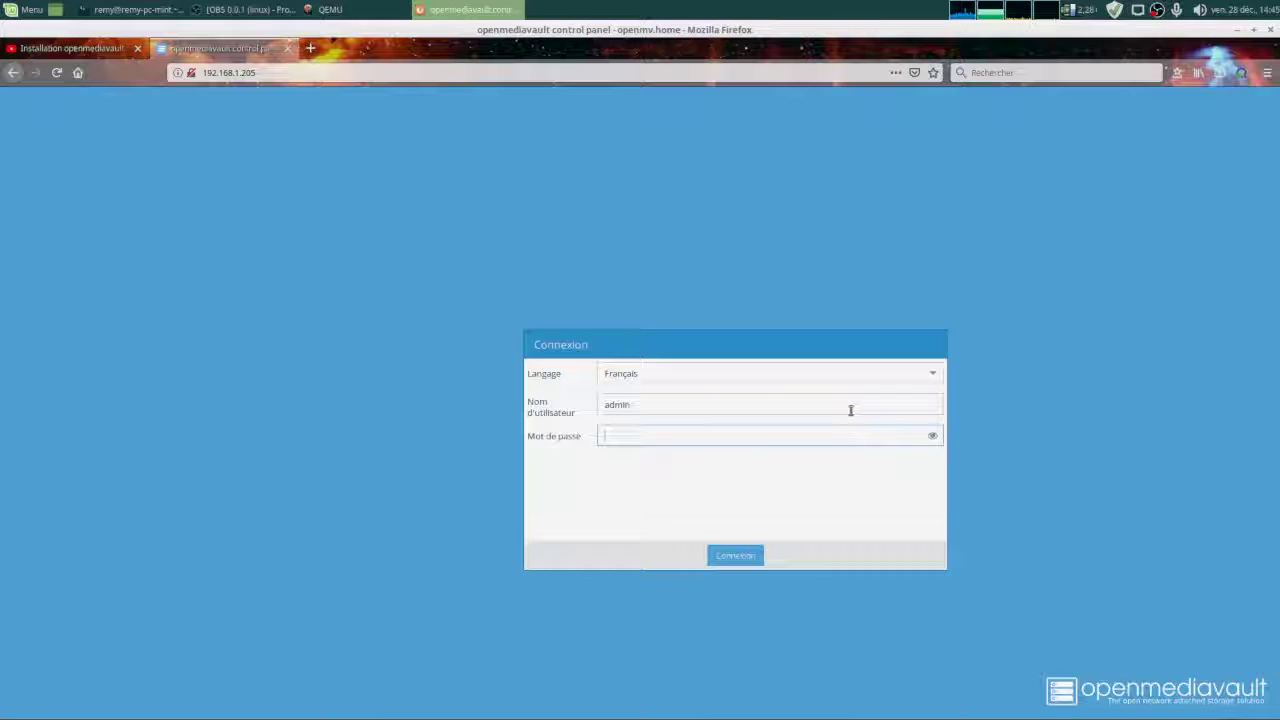
pyautogui.write('openmediavault')
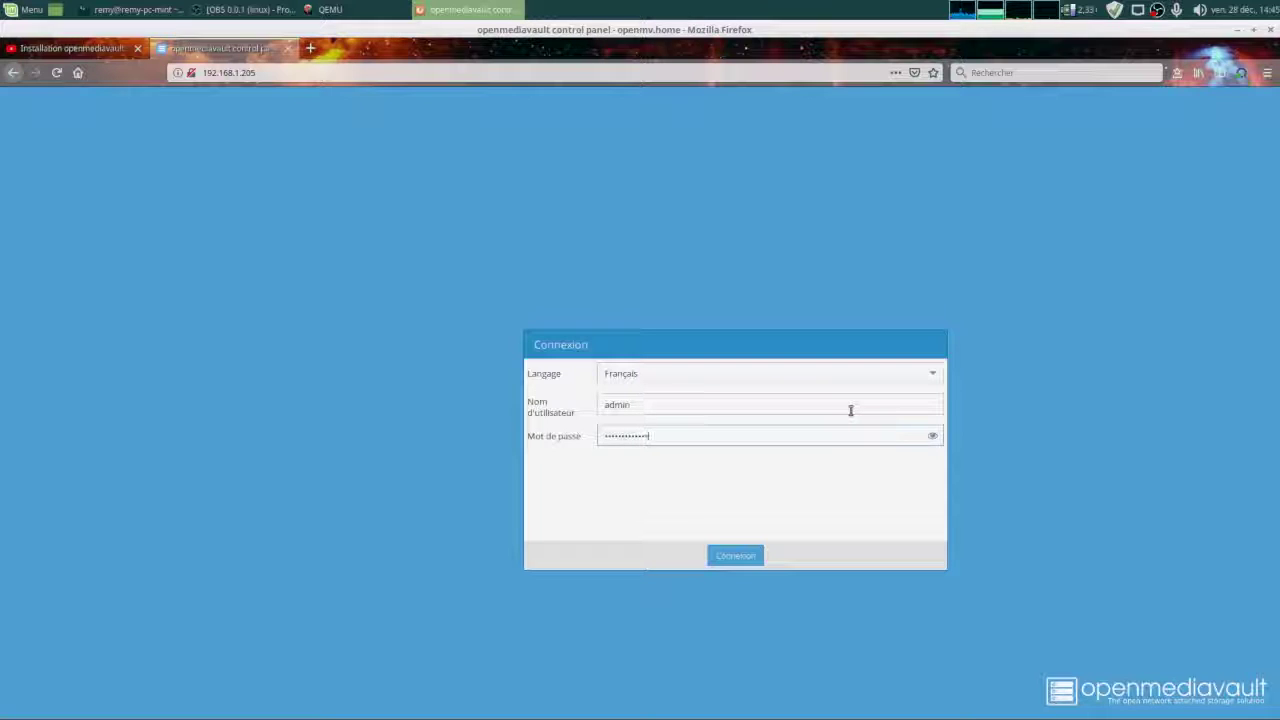
pyautogui.press('Return')
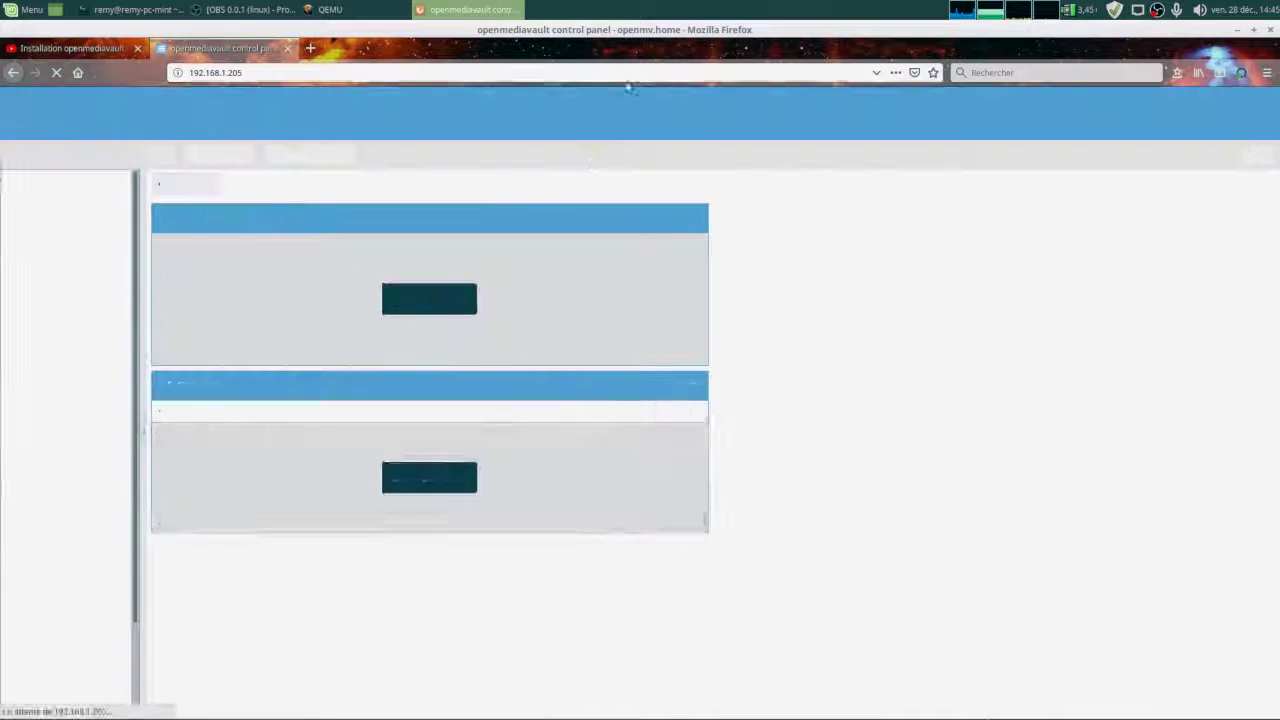
# Open the general web administration settings page under Système.
pyautogui.click(213, 73)
pyautogui.click(920, 249)
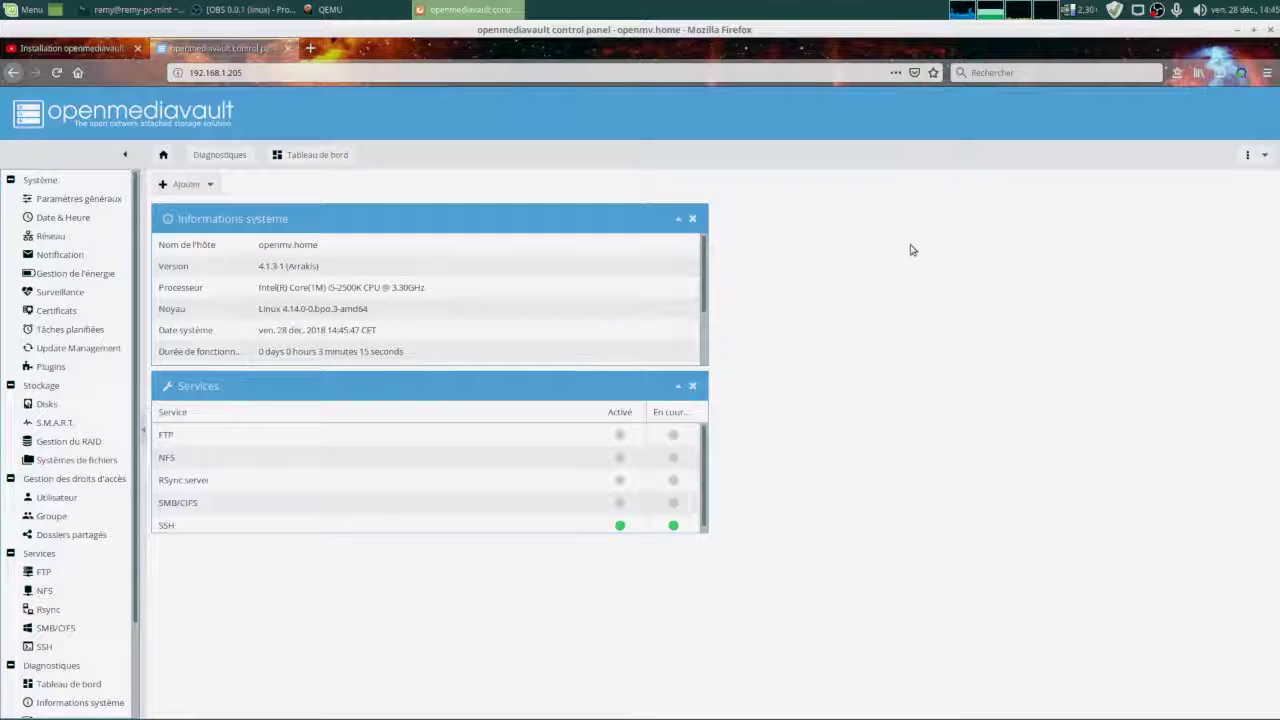
pyautogui.click(200, 72)
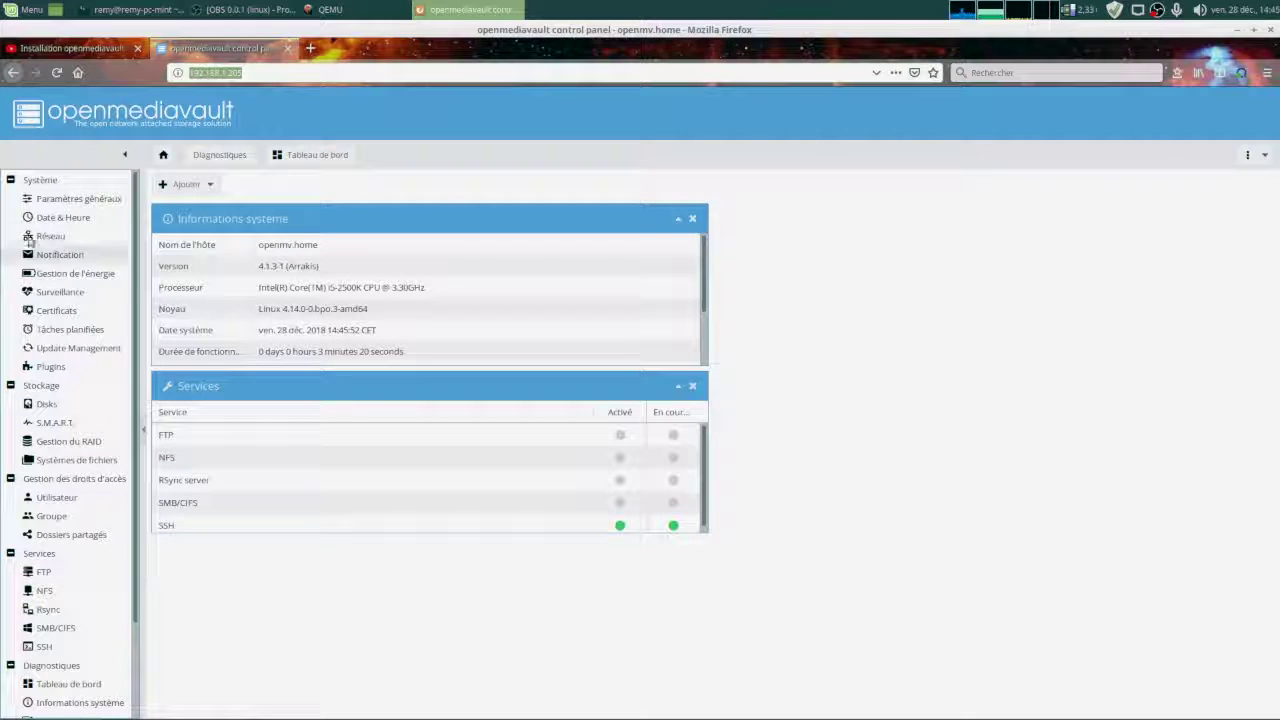
pyautogui.click(79, 198)
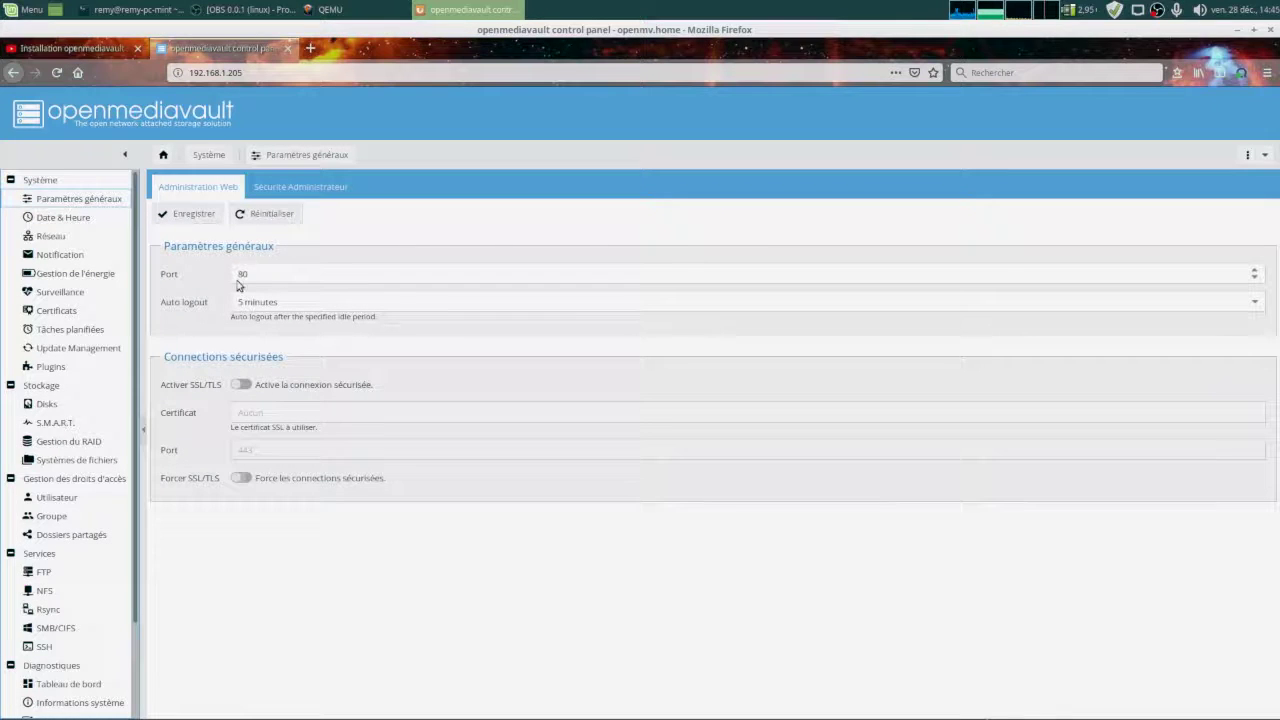
# Start creating a new SSL certificate under Certificats with a validity of 2 ans.
pyautogui.click(87, 316)
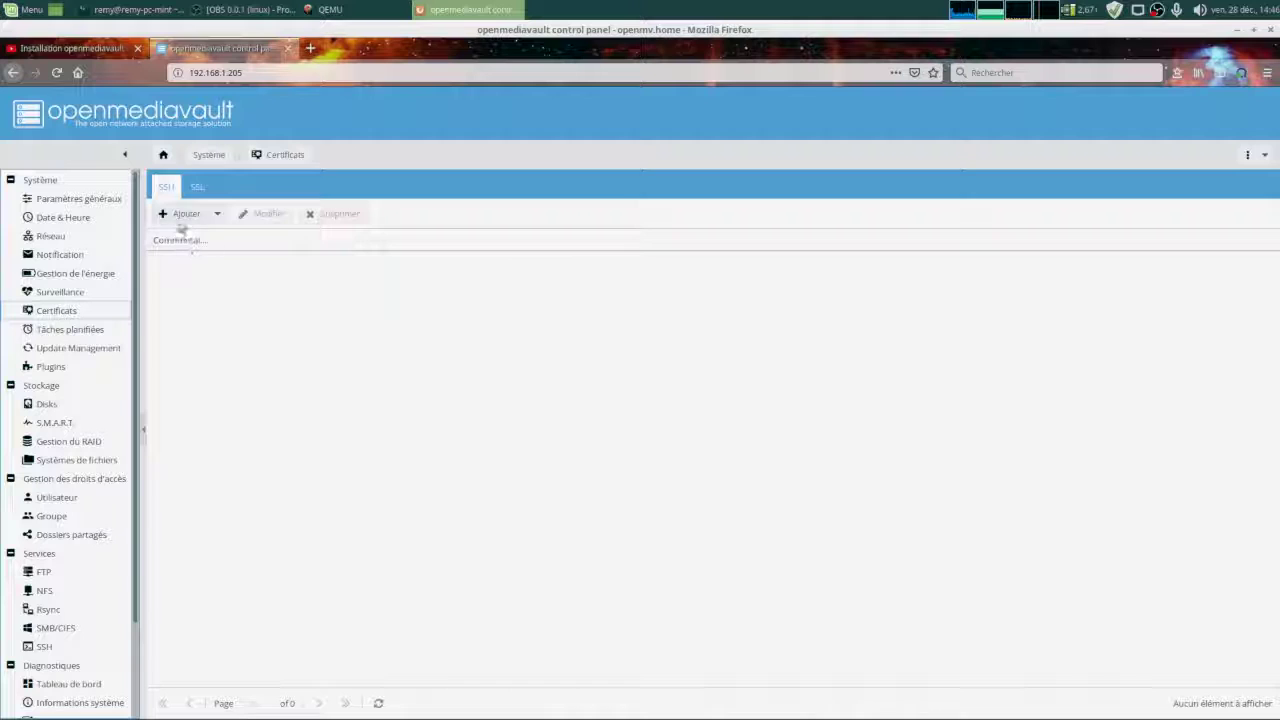
pyautogui.click(197, 187)
pyautogui.click(188, 214)
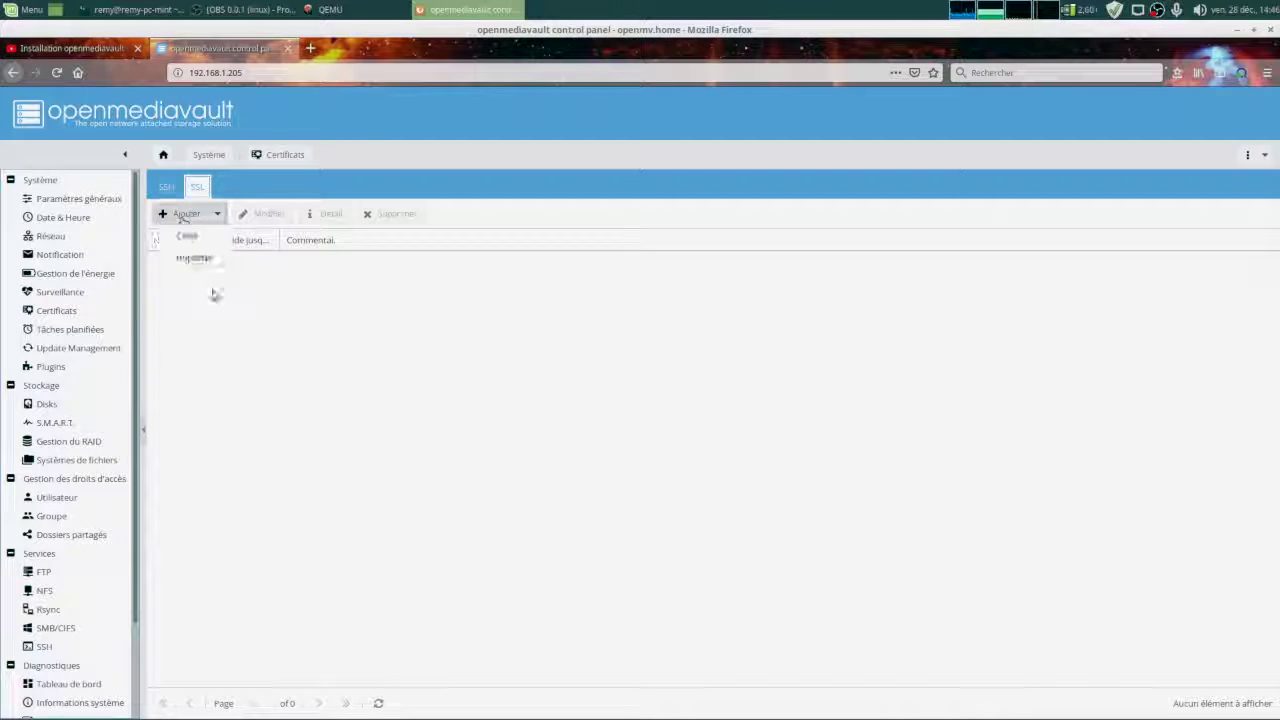
pyautogui.click(208, 255)
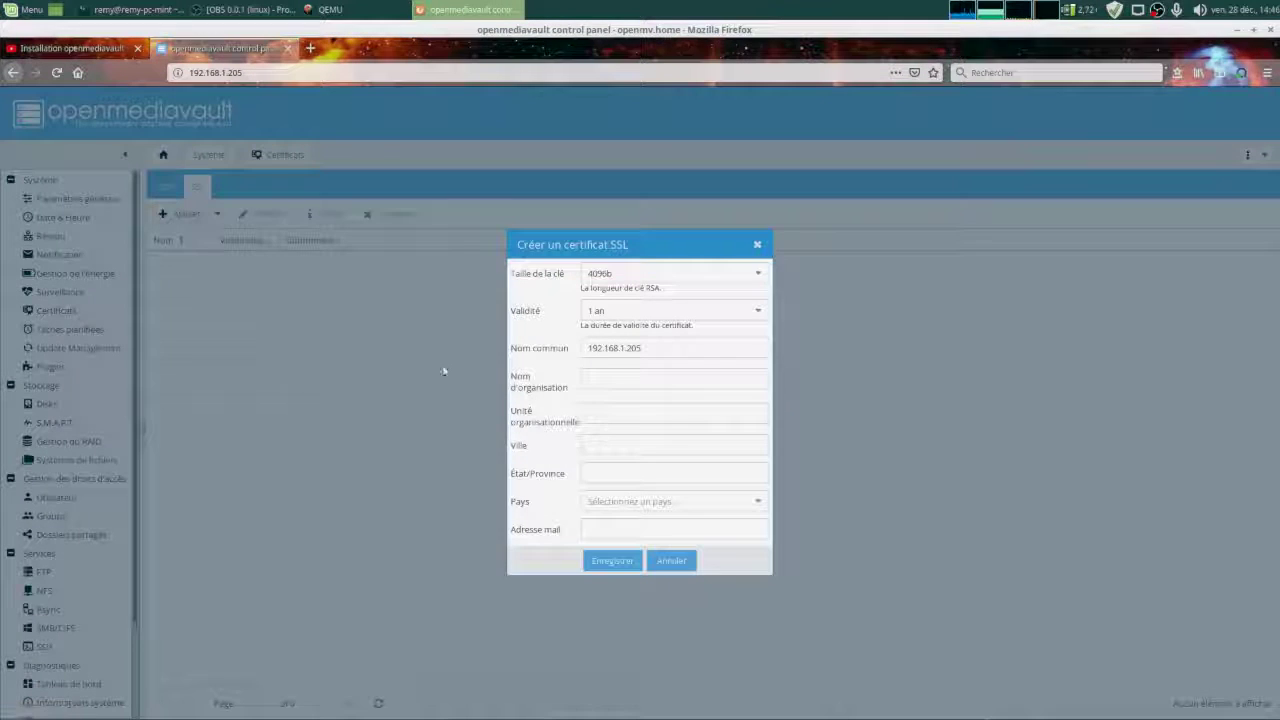
pyautogui.click(718, 311)
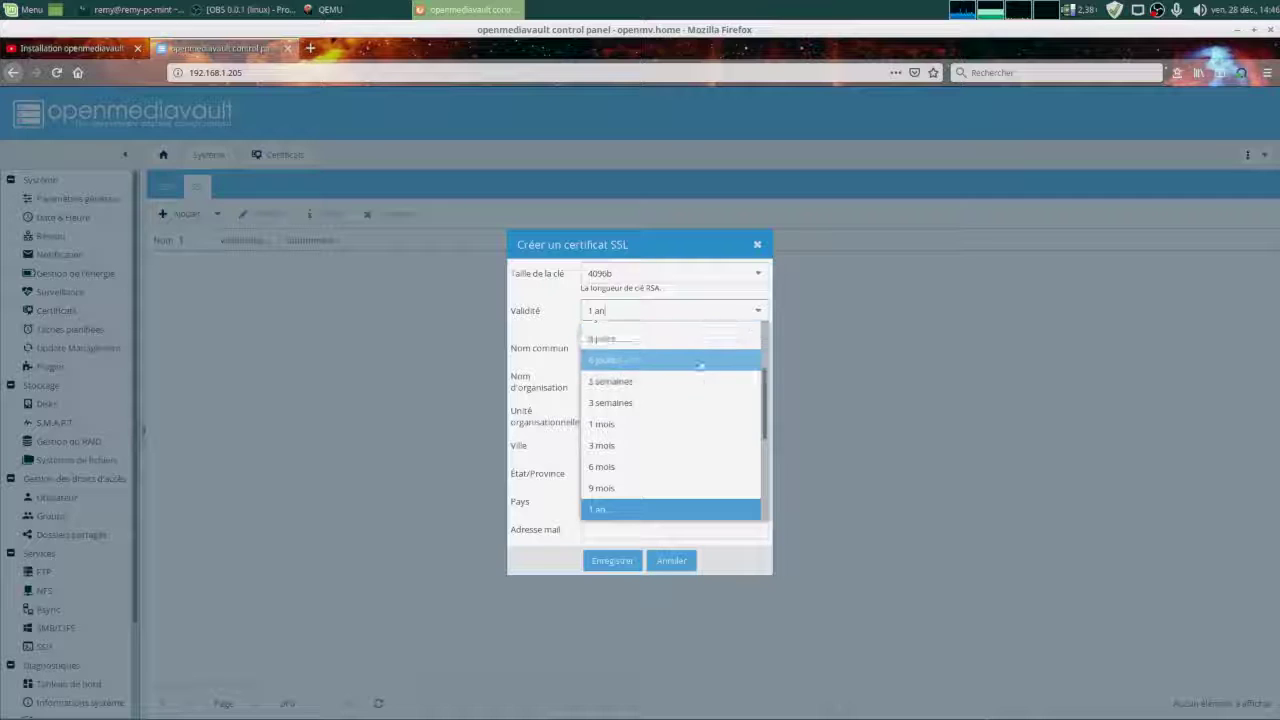
pyautogui.scroll(-2, 659, 467)
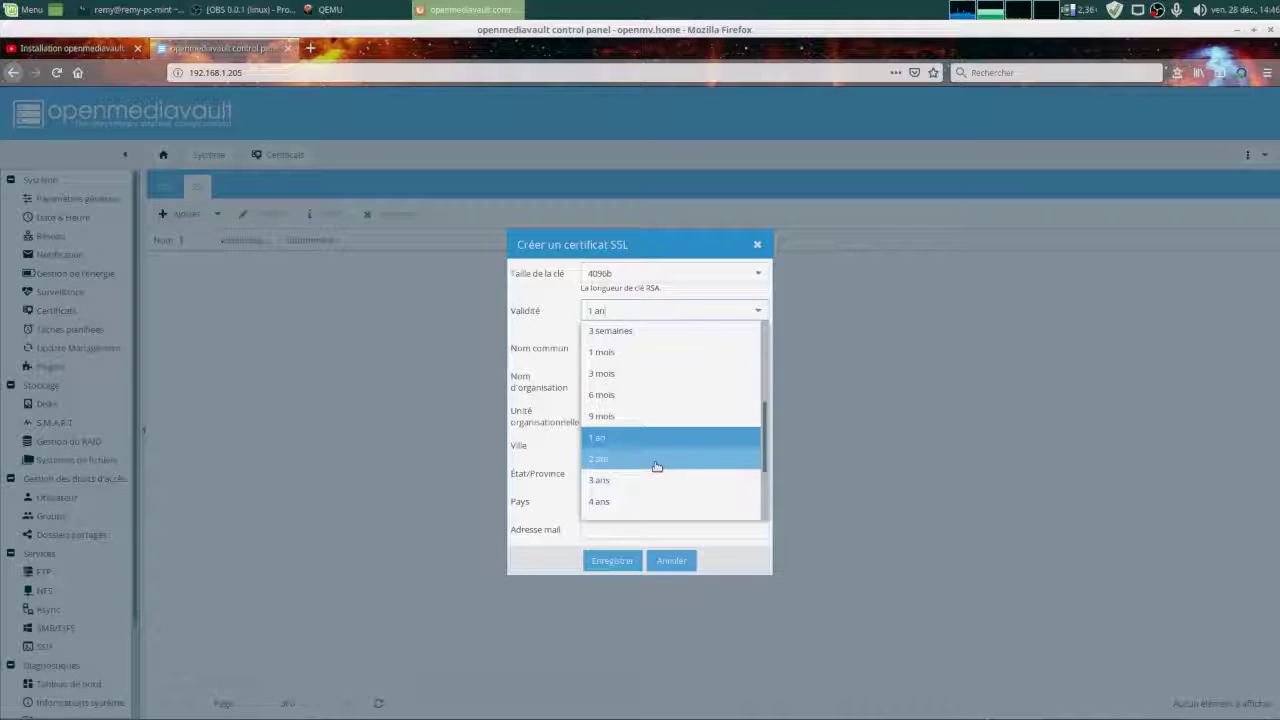
pyautogui.click(656, 466)
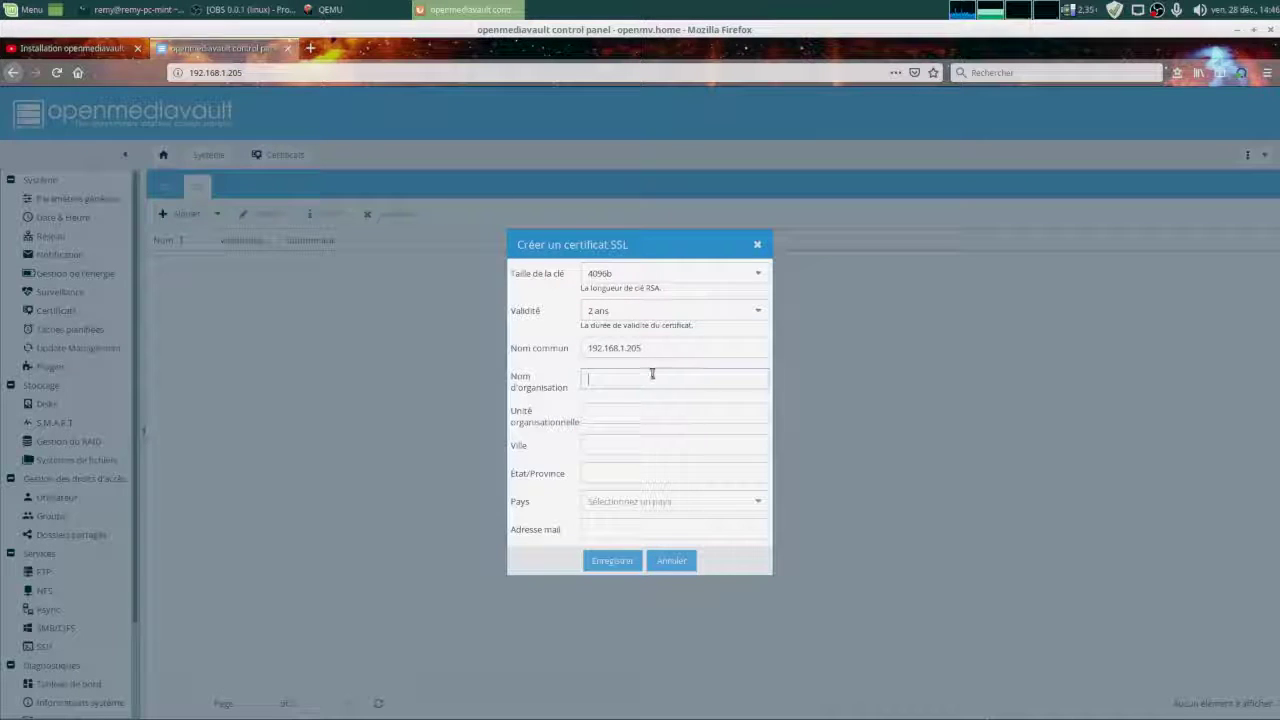
# Enter organisation personnelle, unit info, city and state paris, country France, and save the certificate.
pyautogui.write('Jersonnelle')
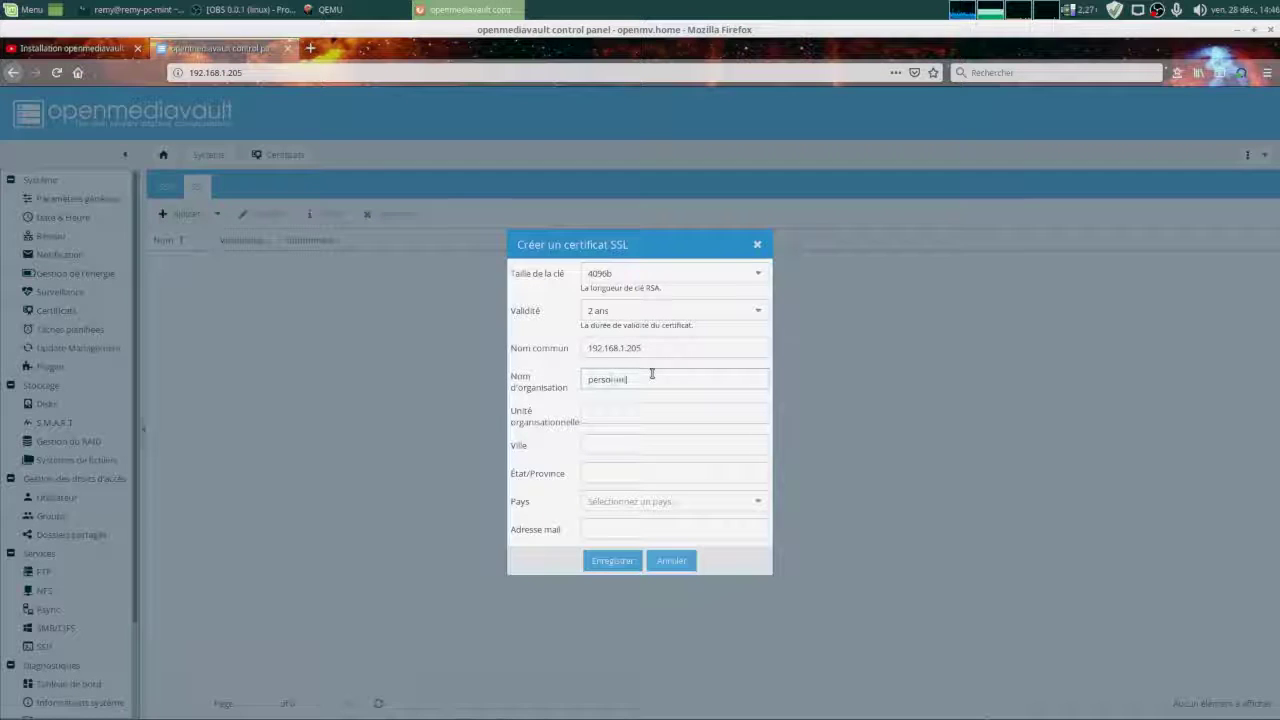
pyautogui.press('Tab')
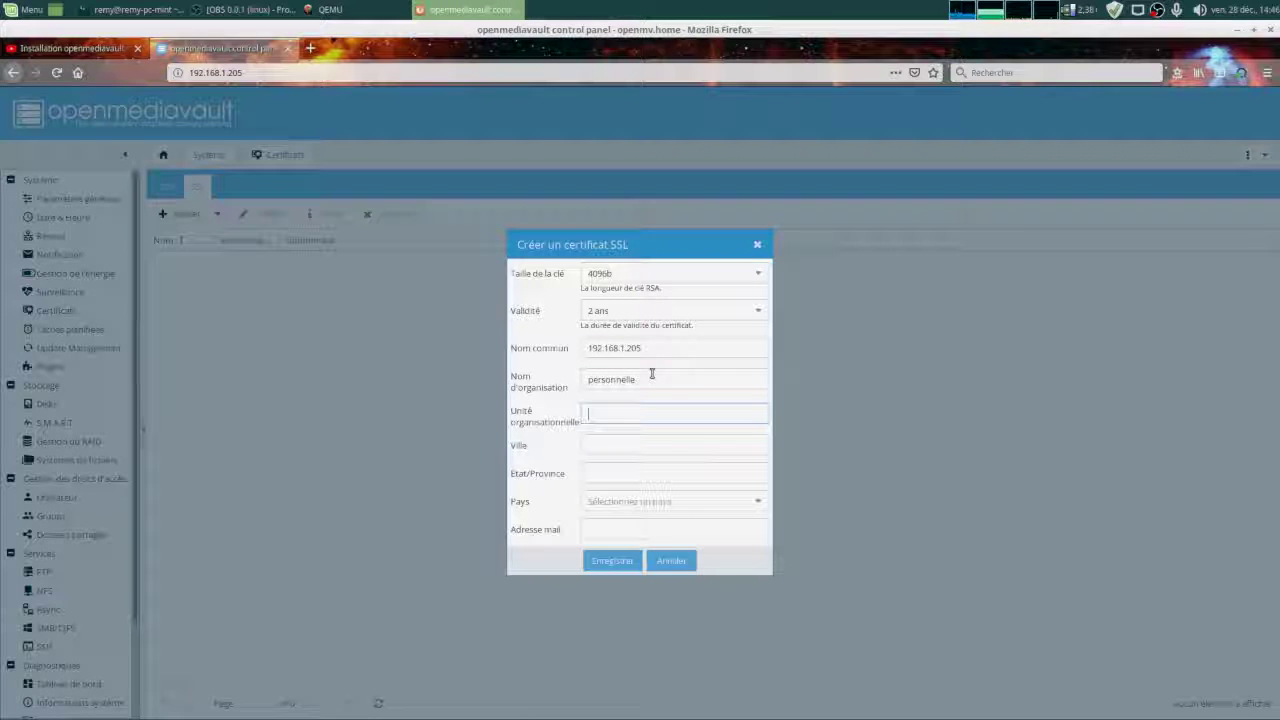
pyautogui.write('info')
pyautogui.press('Tab')
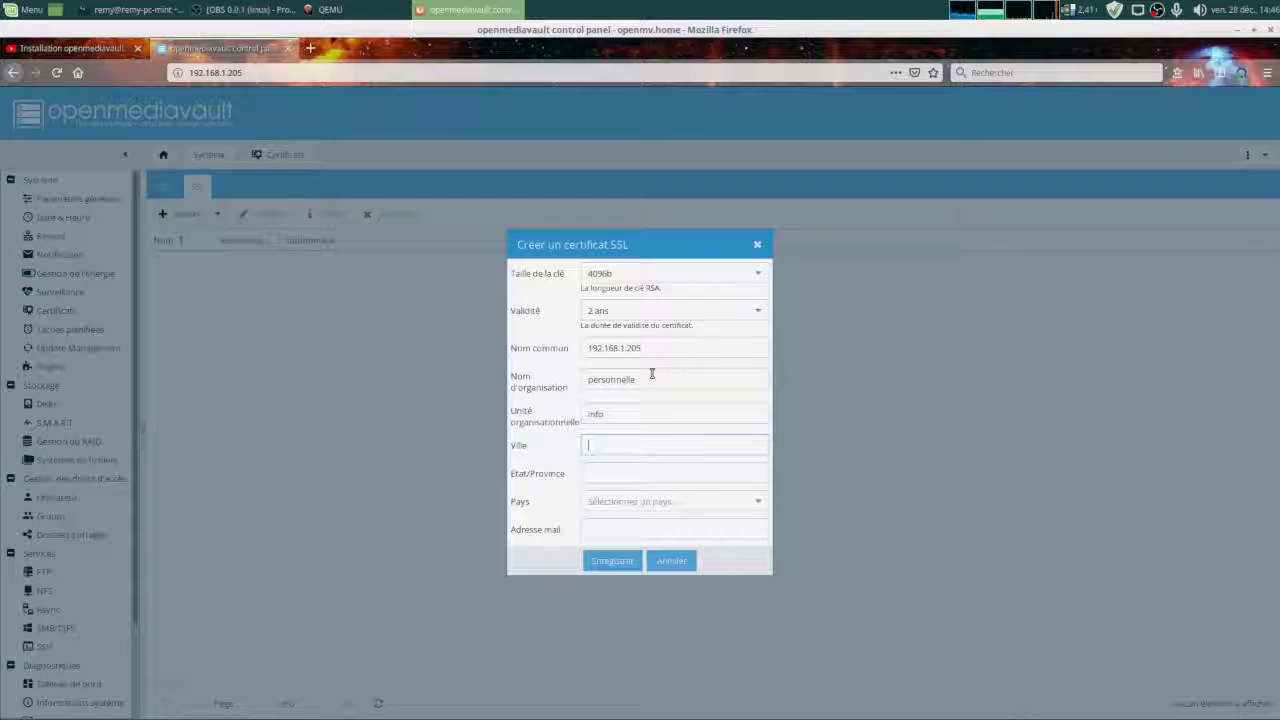
pyautogui.write('jaris')
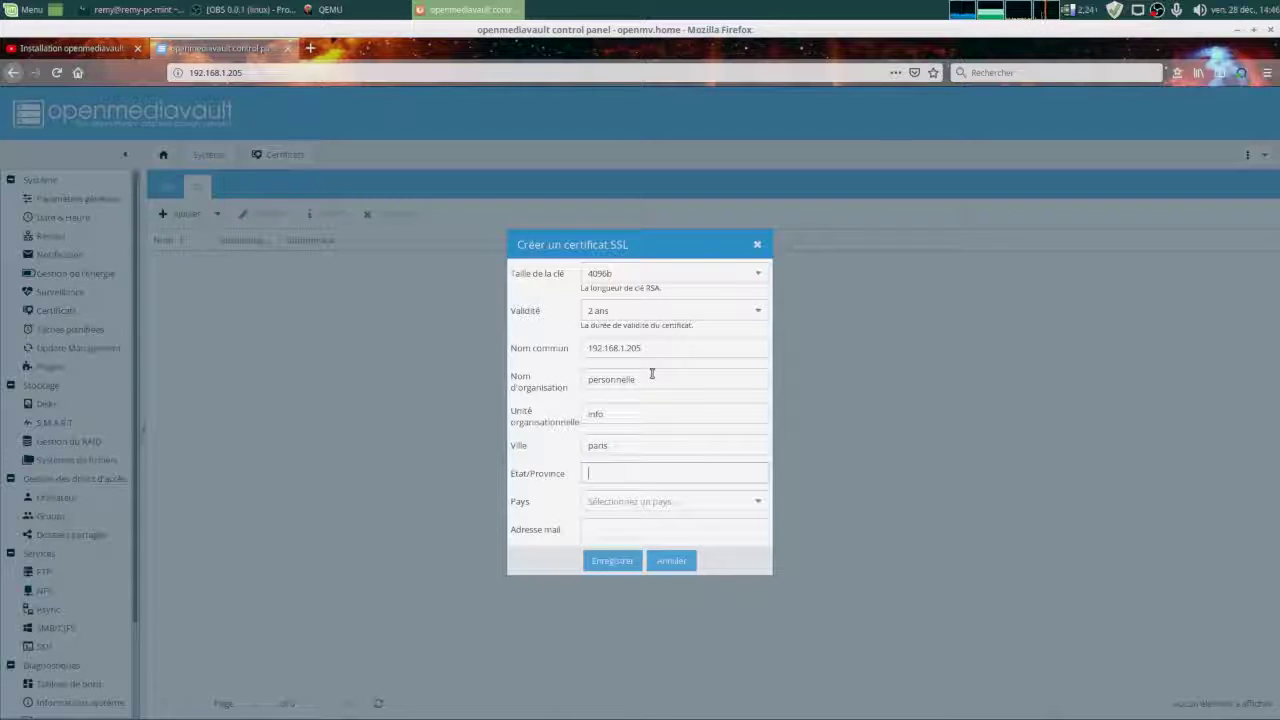
pyautogui.write('iler')
pyautogui.press('Tab')
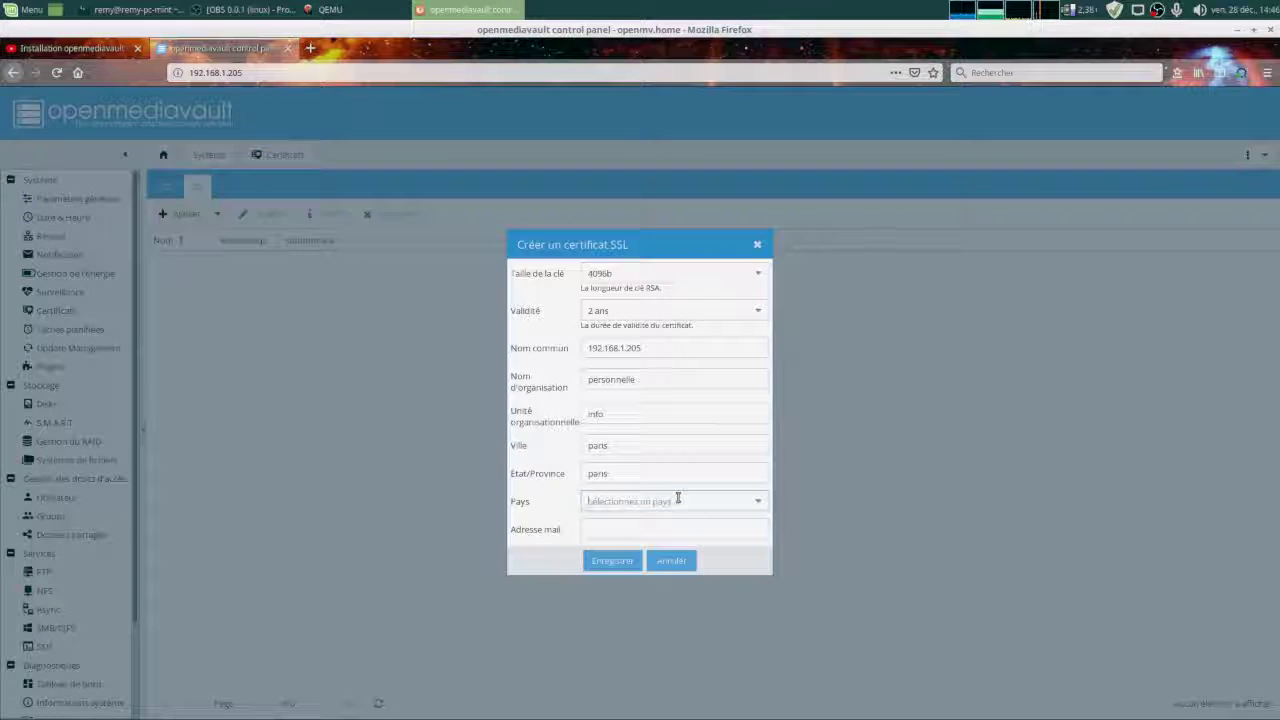
pyautogui.click(757, 501)
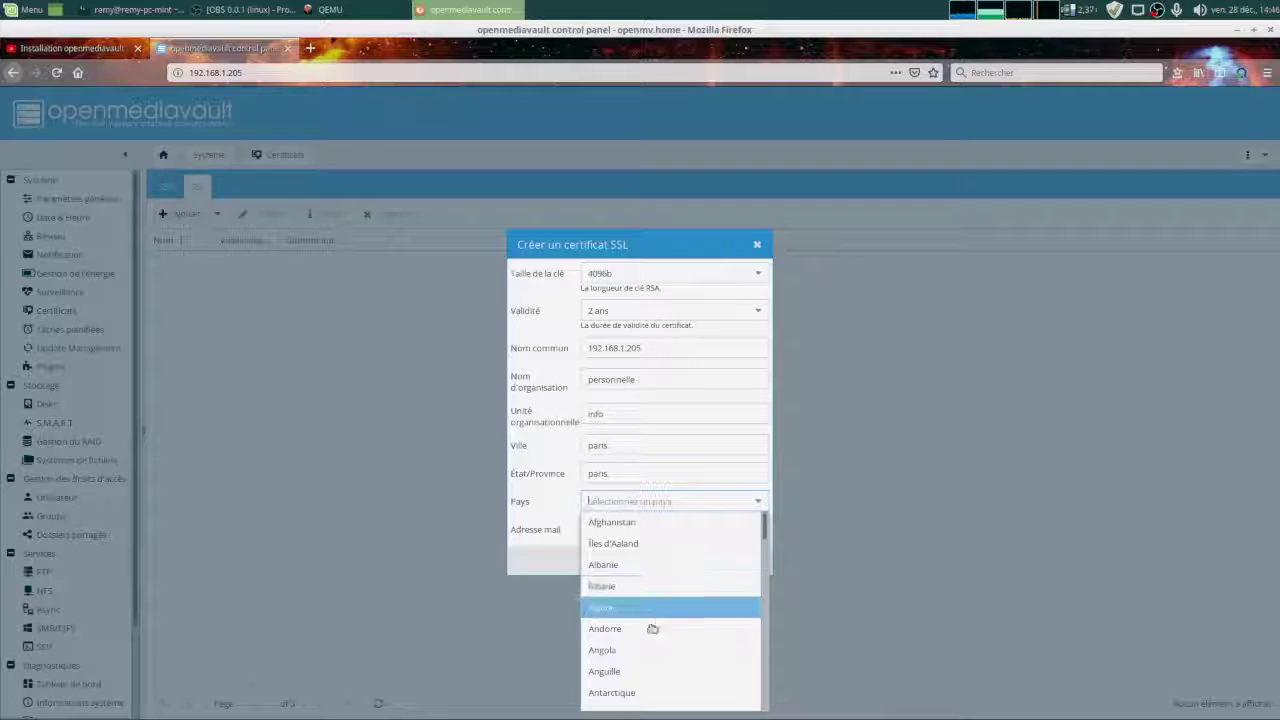
pyautogui.write('f')
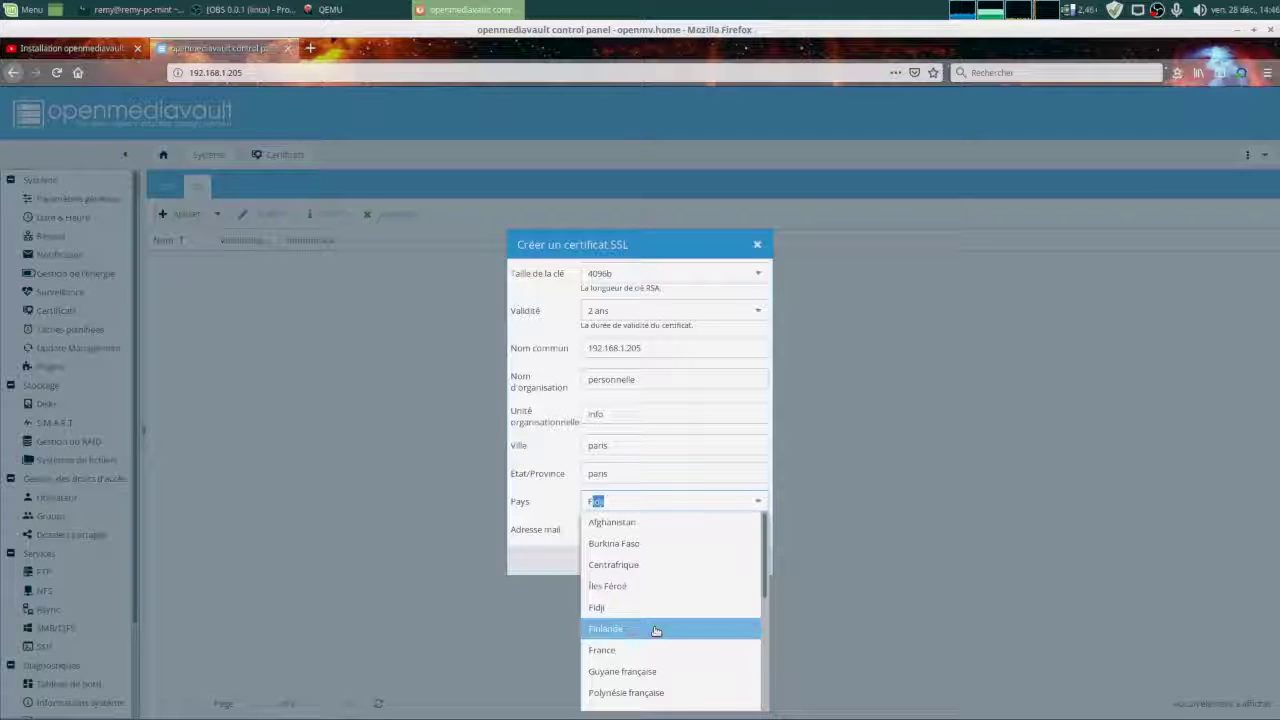
pyautogui.click(657, 650)
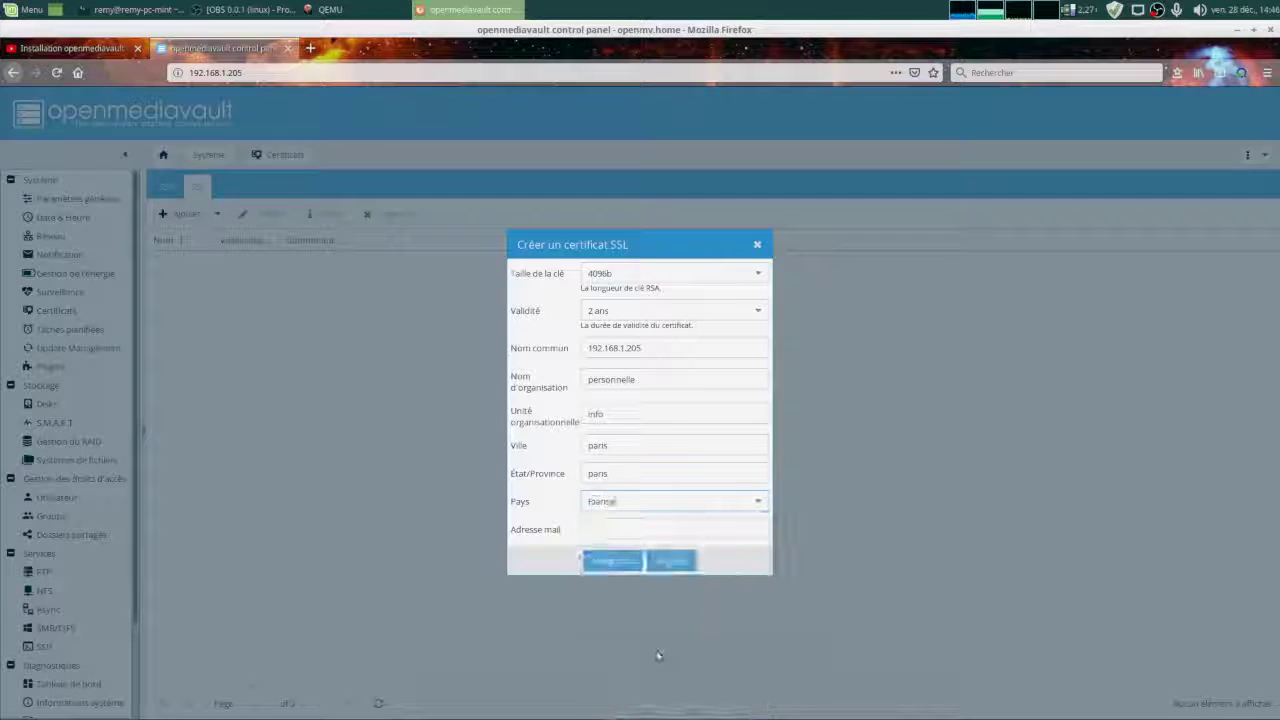
pyautogui.click(613, 561)
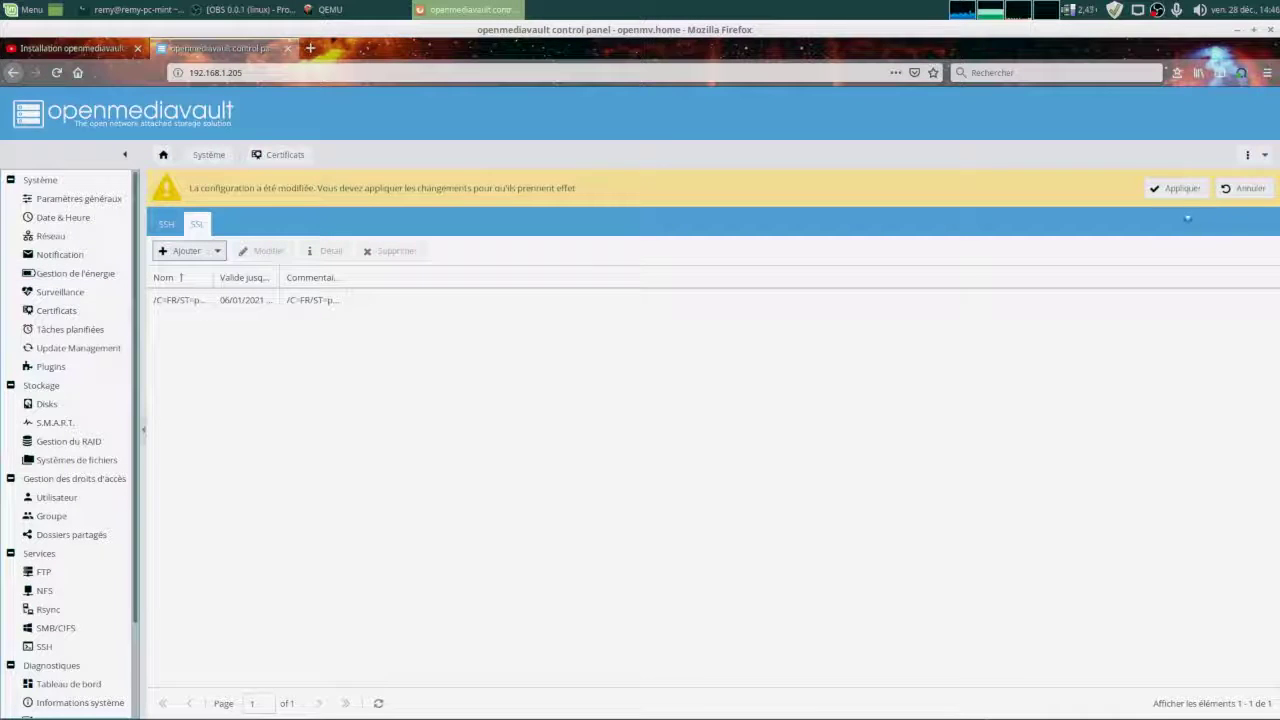
# Apply the pending certificate configuration change.
pyautogui.click(1177, 189)
pyautogui.click(612, 438)
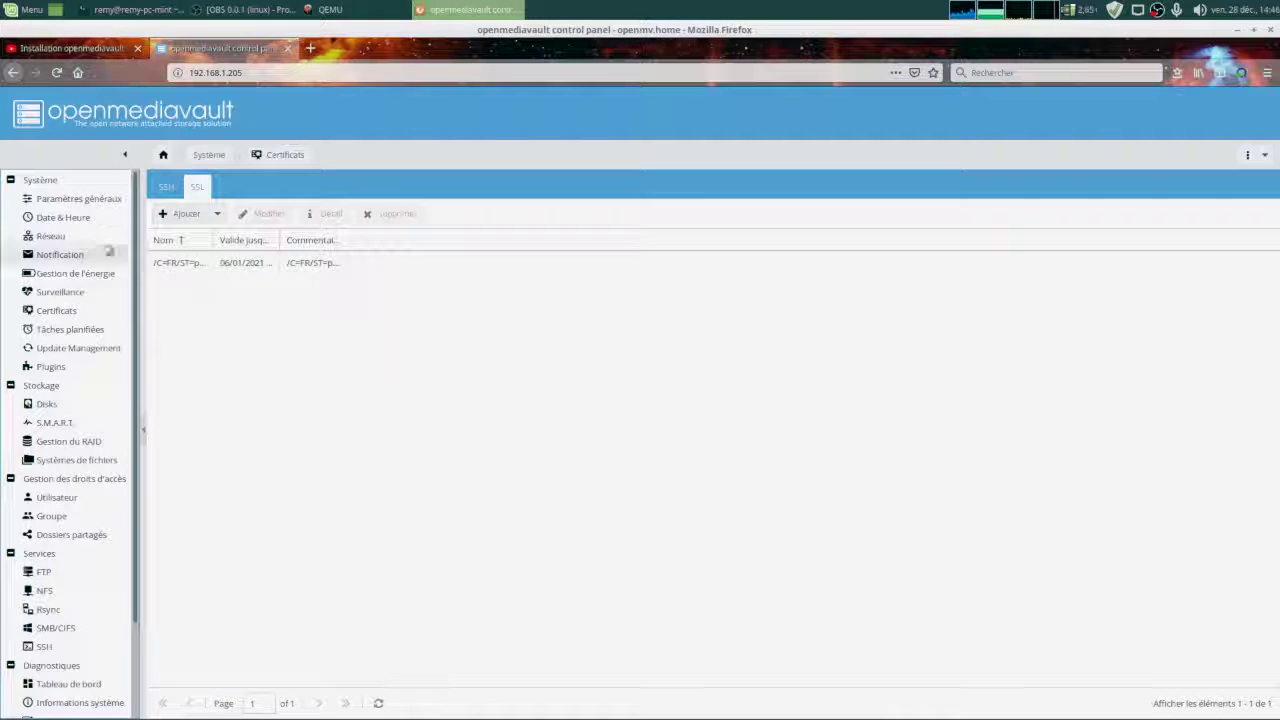
pyautogui.click(84, 204)
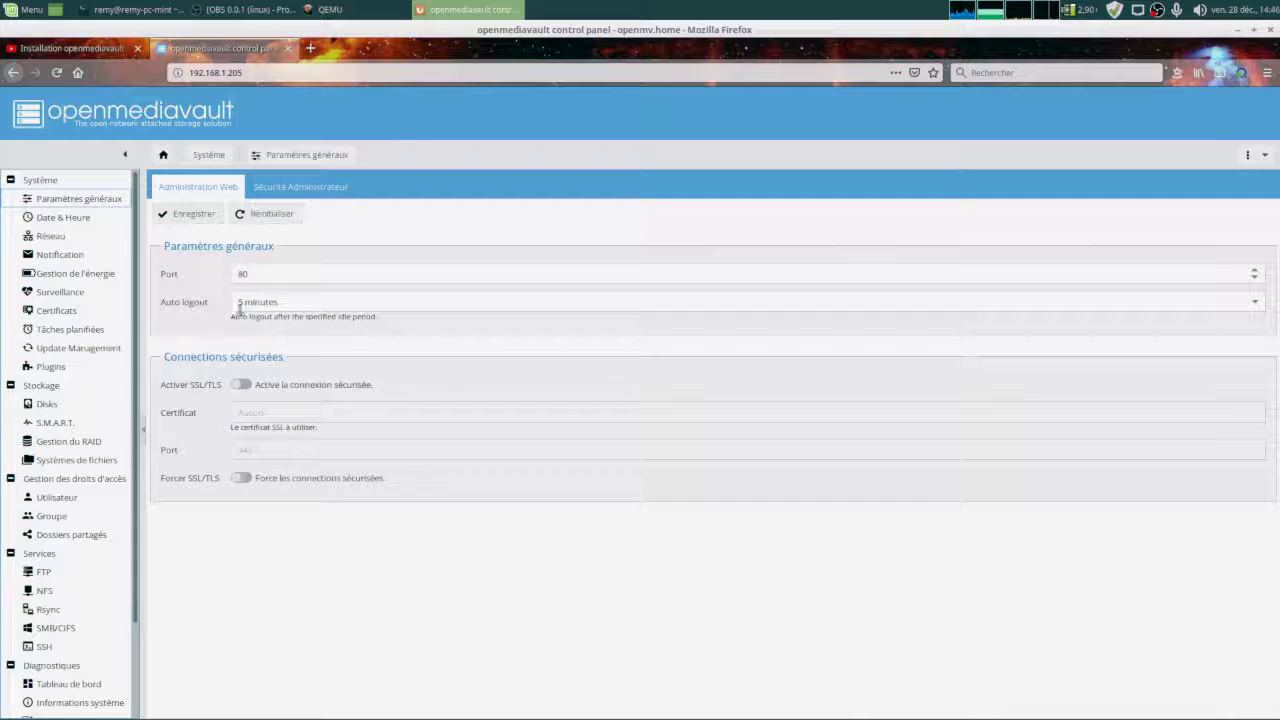
# Enable SSL/TLS with the 192.168.1.205 certificate on port 8443, force it, and save.
pyautogui.click(241, 385)
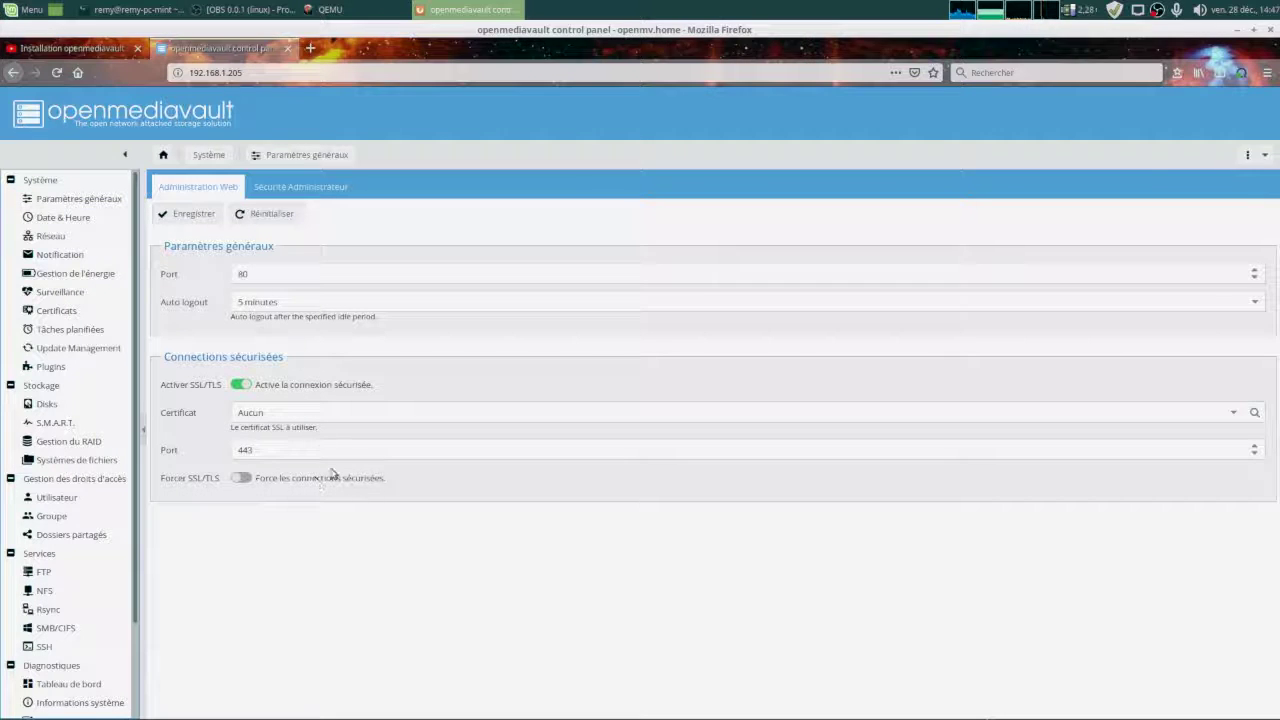
pyautogui.click(1232, 414)
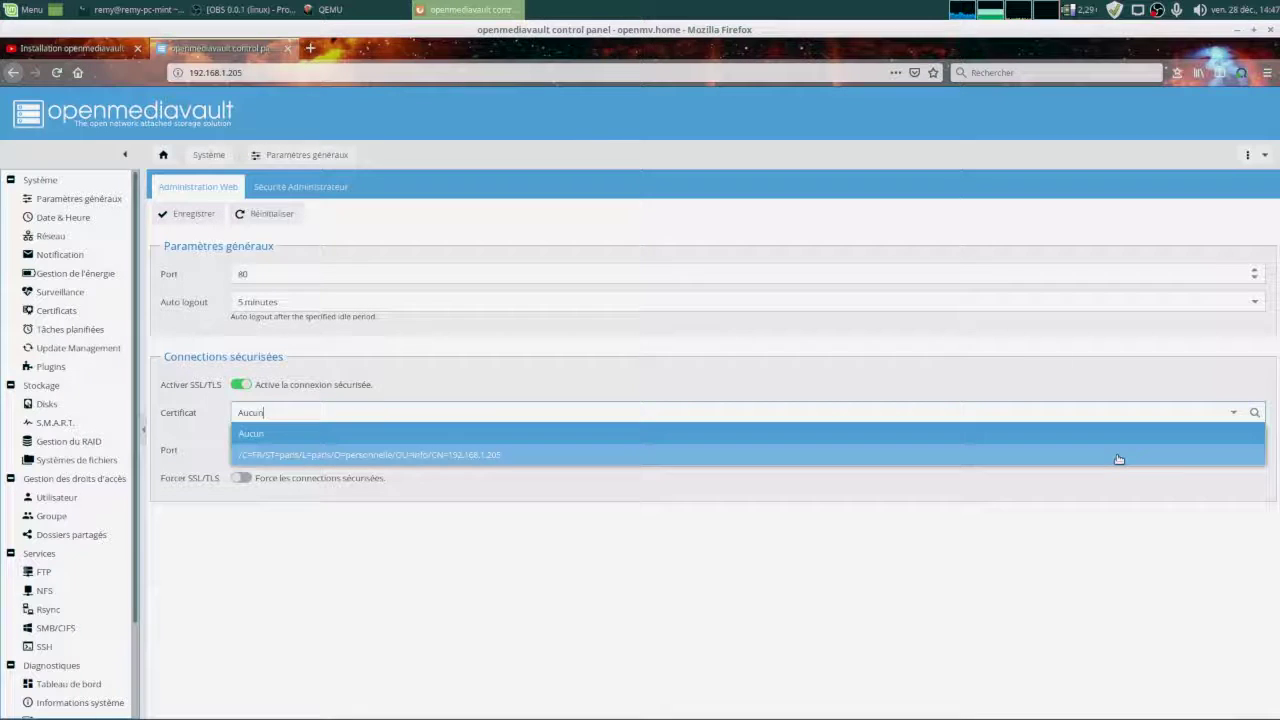
pyautogui.click(1117, 453)
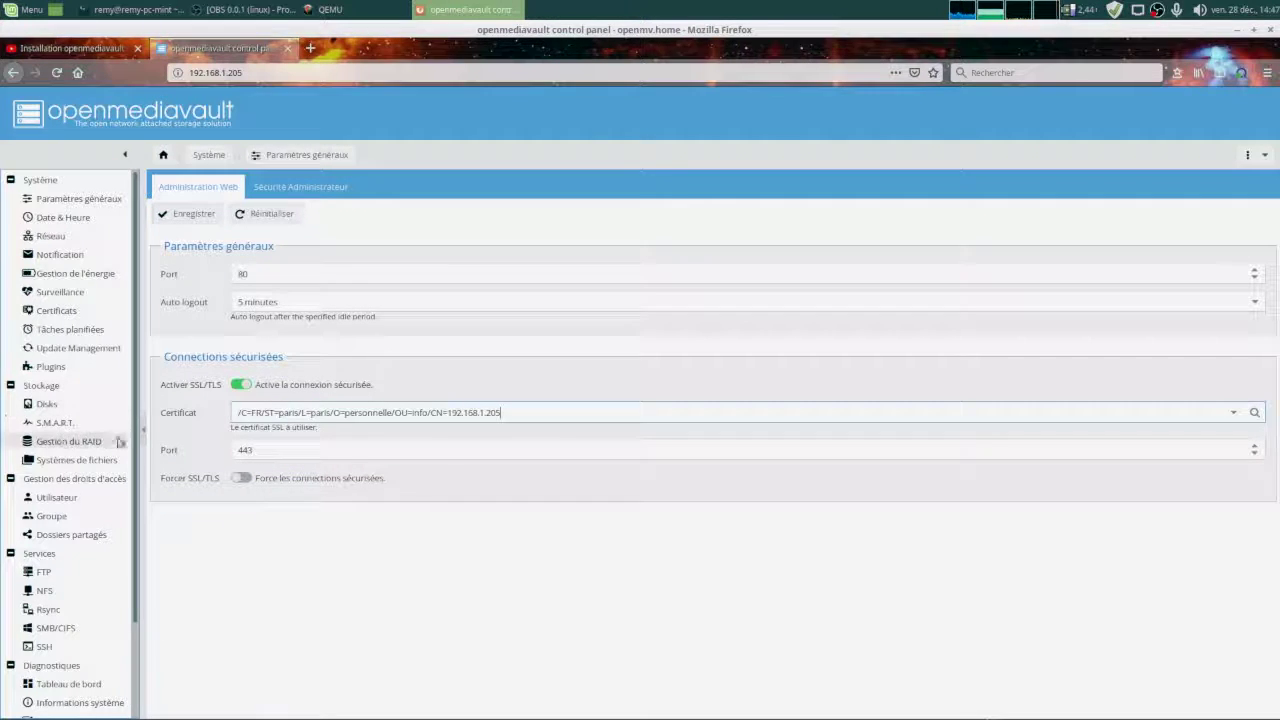
pyautogui.click(241, 450)
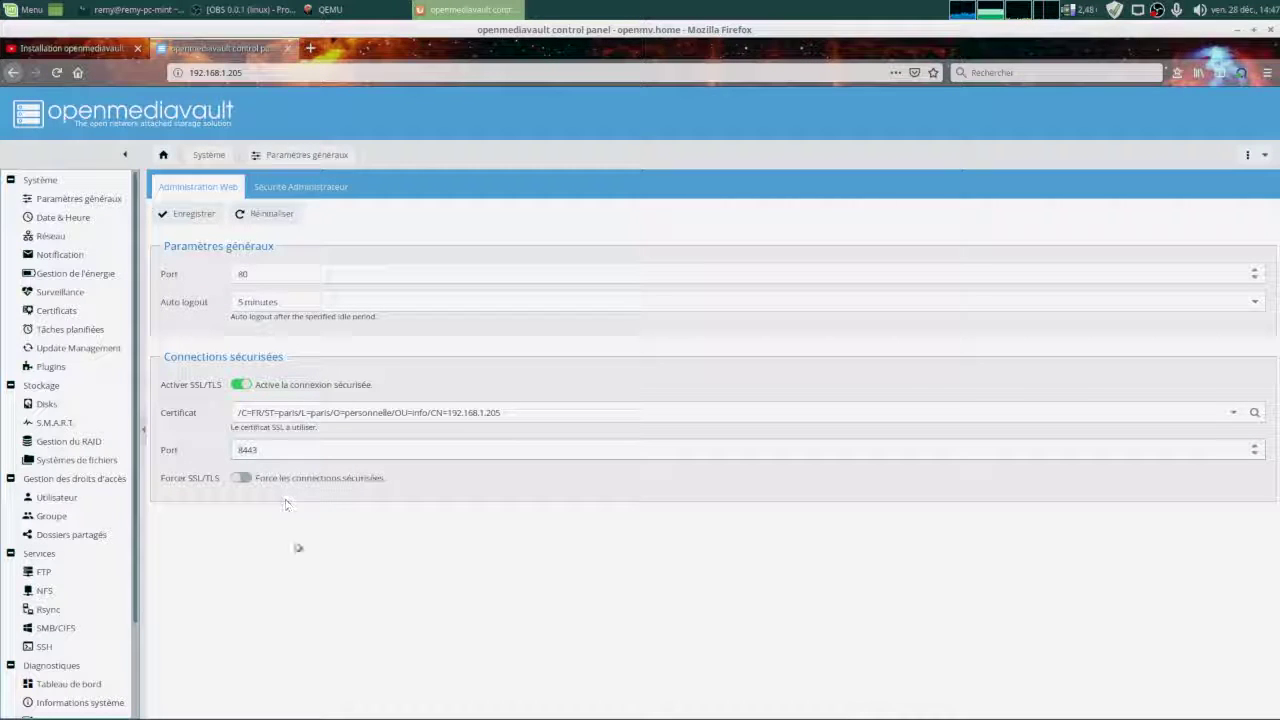
pyautogui.click(240, 478)
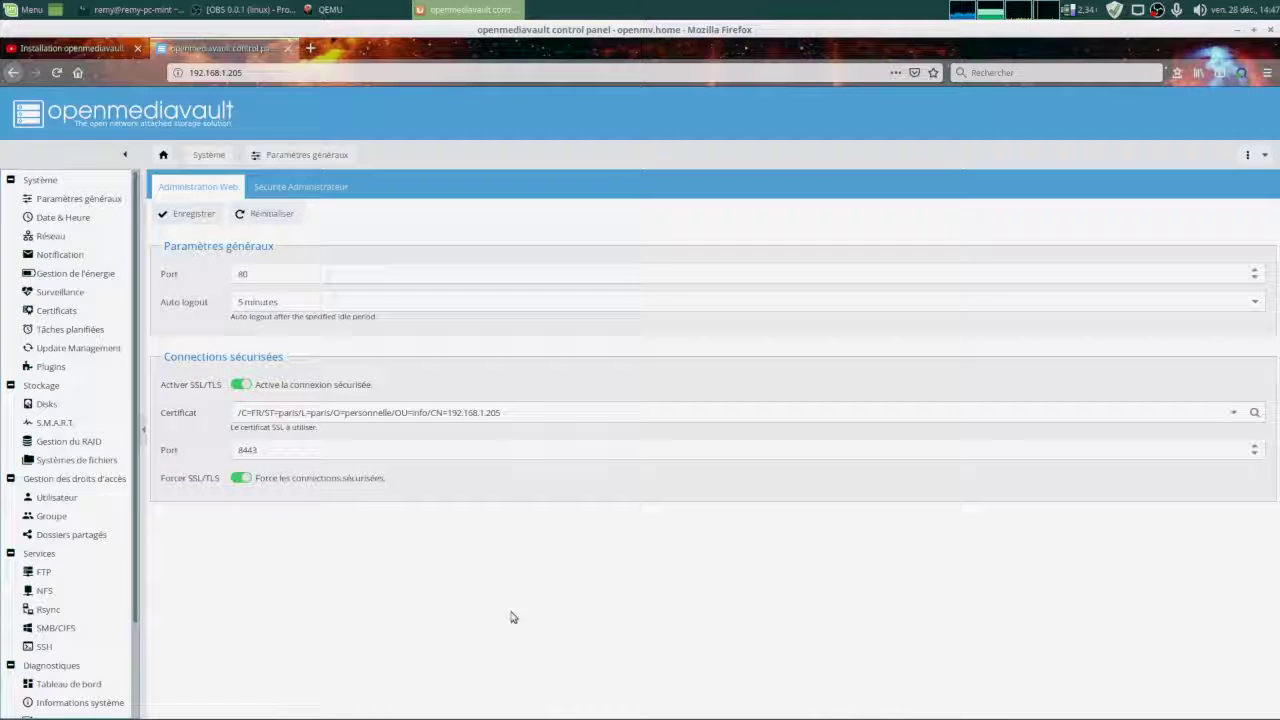
pyautogui.click(188, 214)
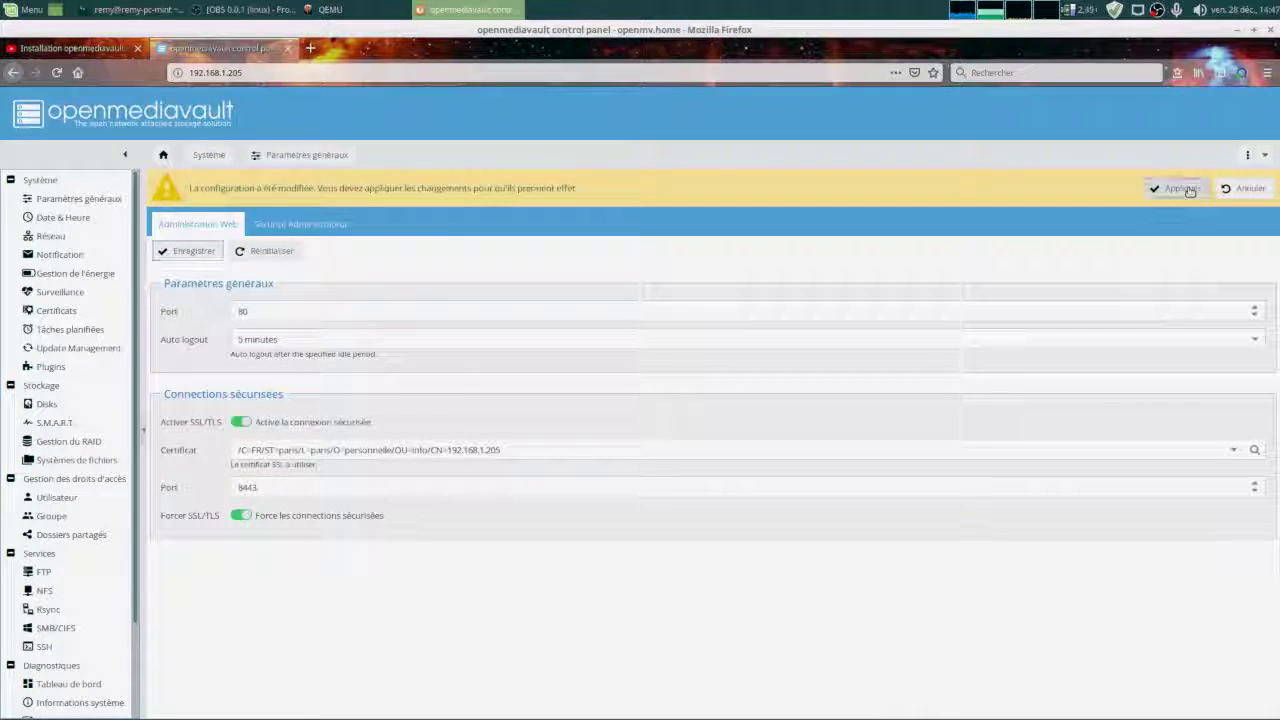
# Apply the web administration changes and dismiss the resulting error.
pyautogui.click(1178, 188)
pyautogui.click(612, 438)
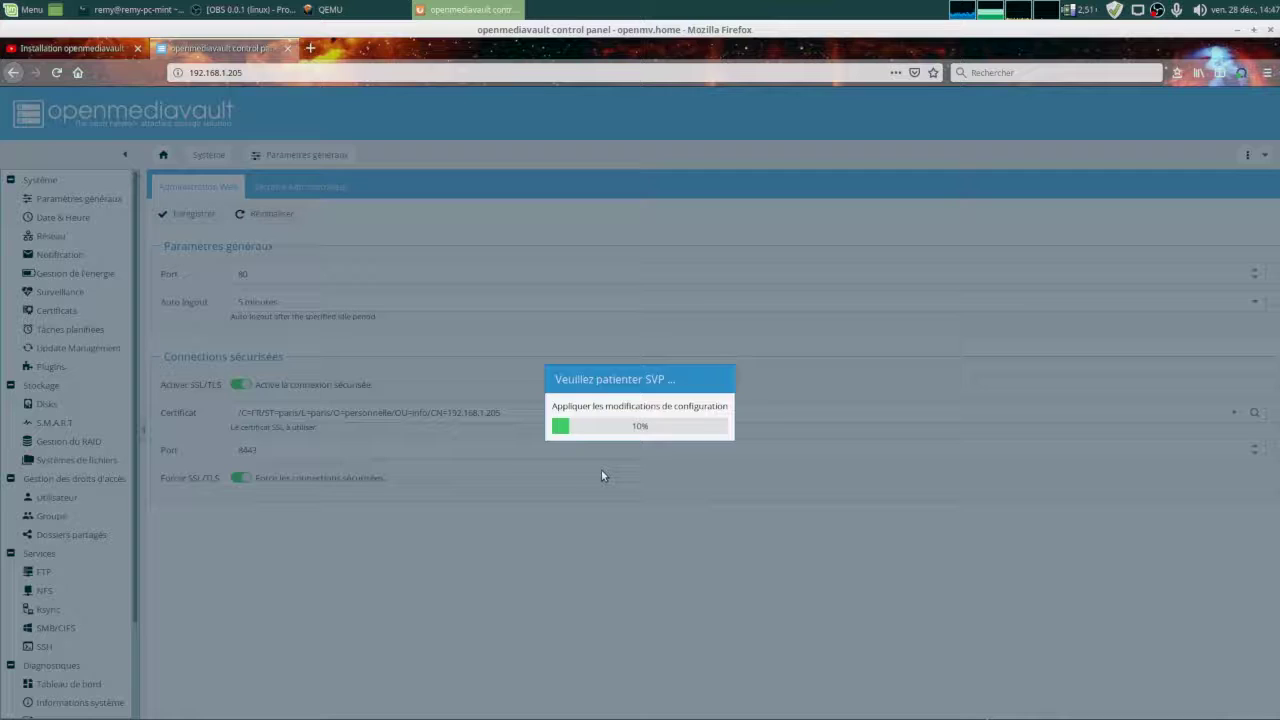
pyautogui.click(604, 438)
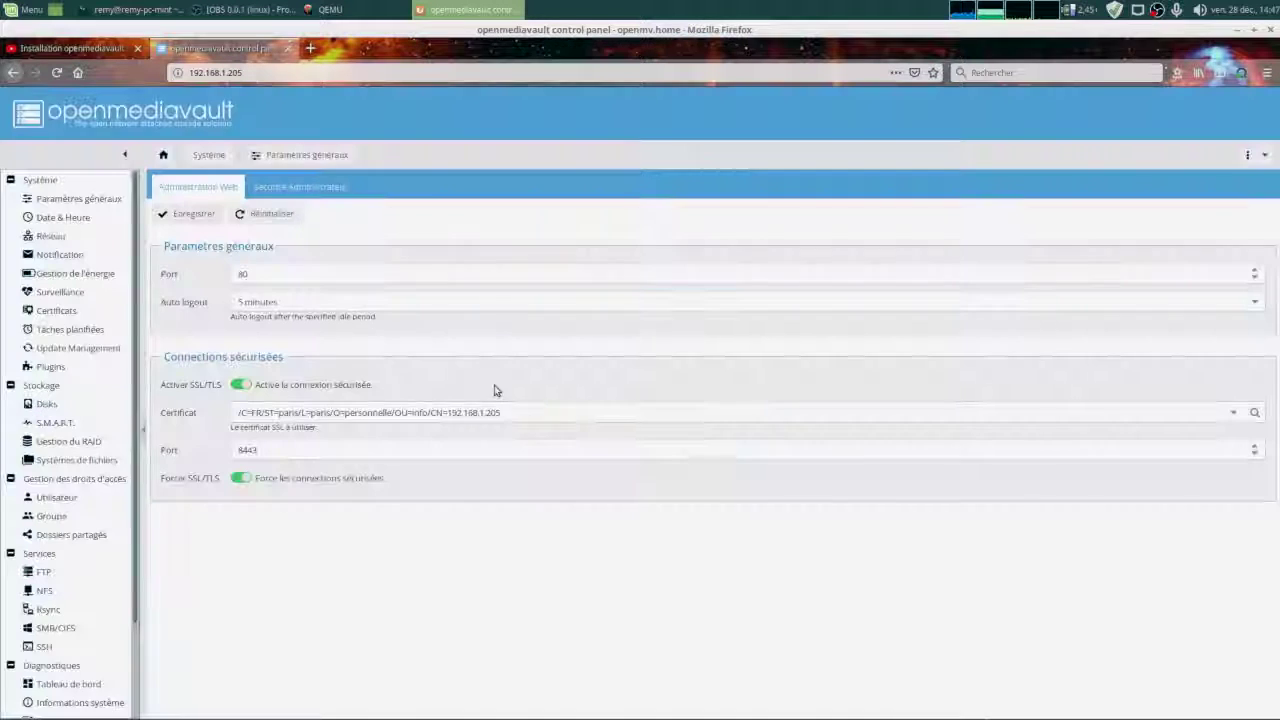
pyautogui.click(190, 72)
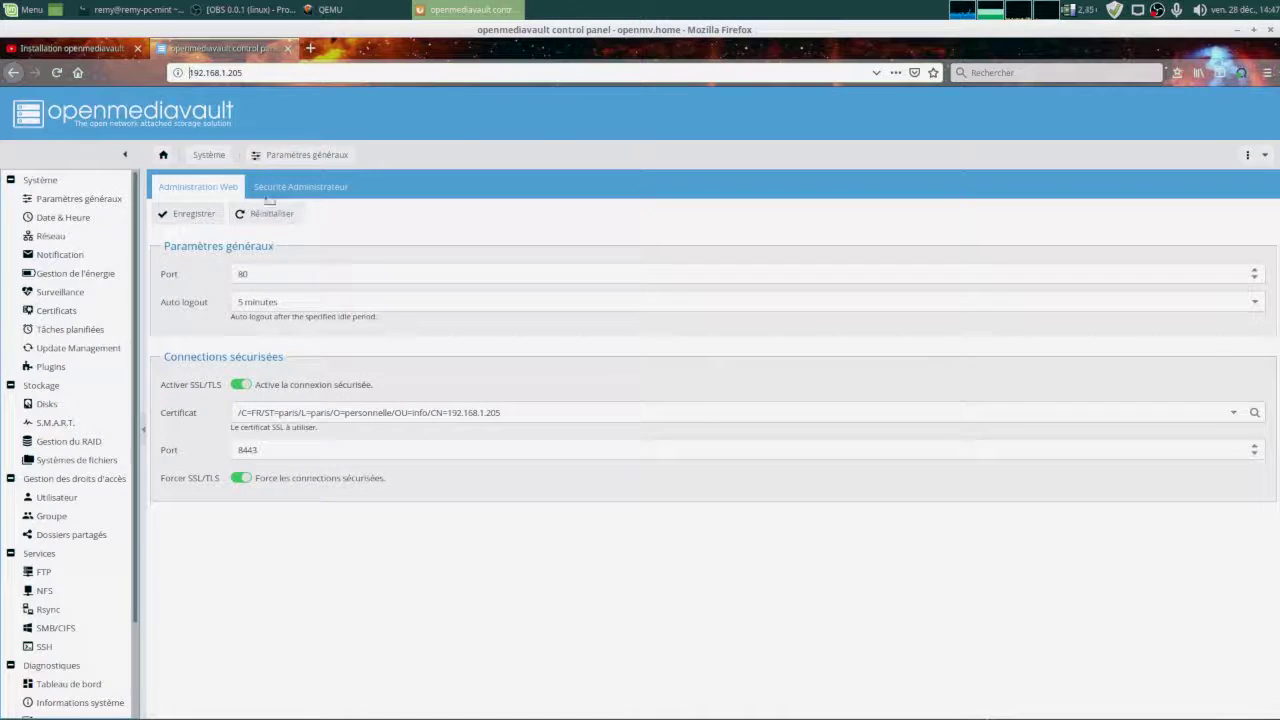
pyautogui.write('https')
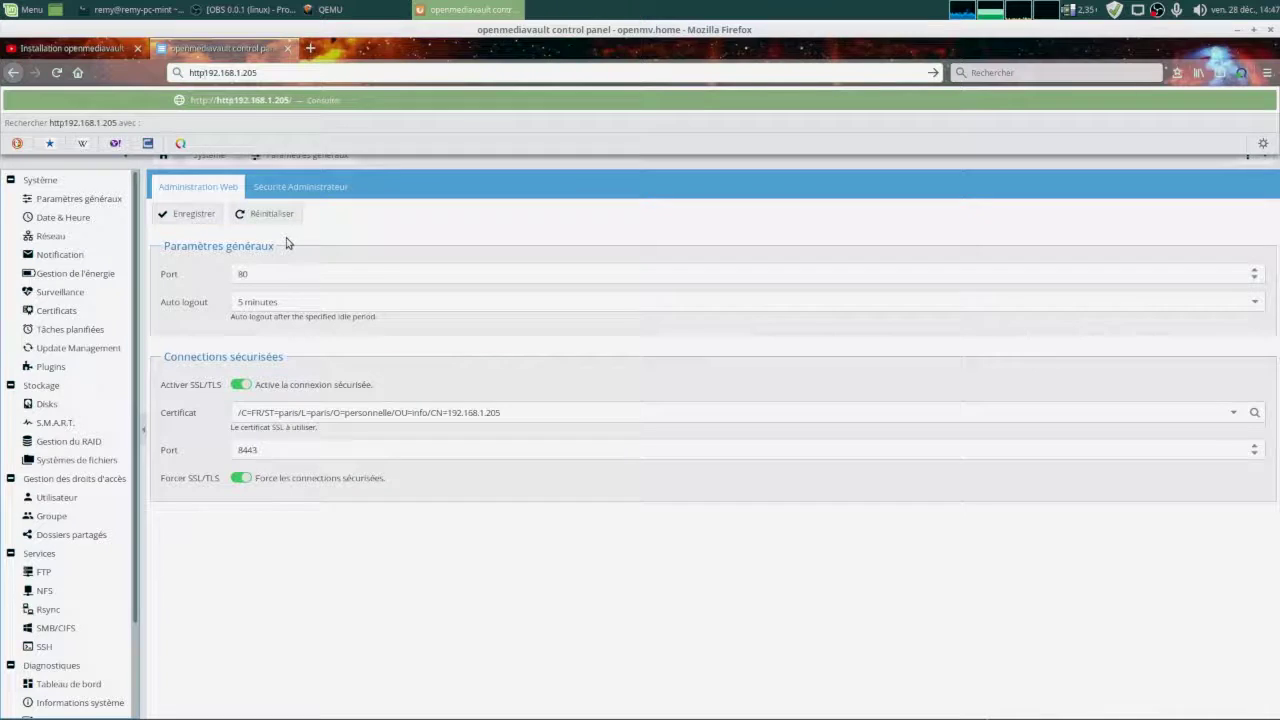
pyautogui.write('://192.168.1.205')
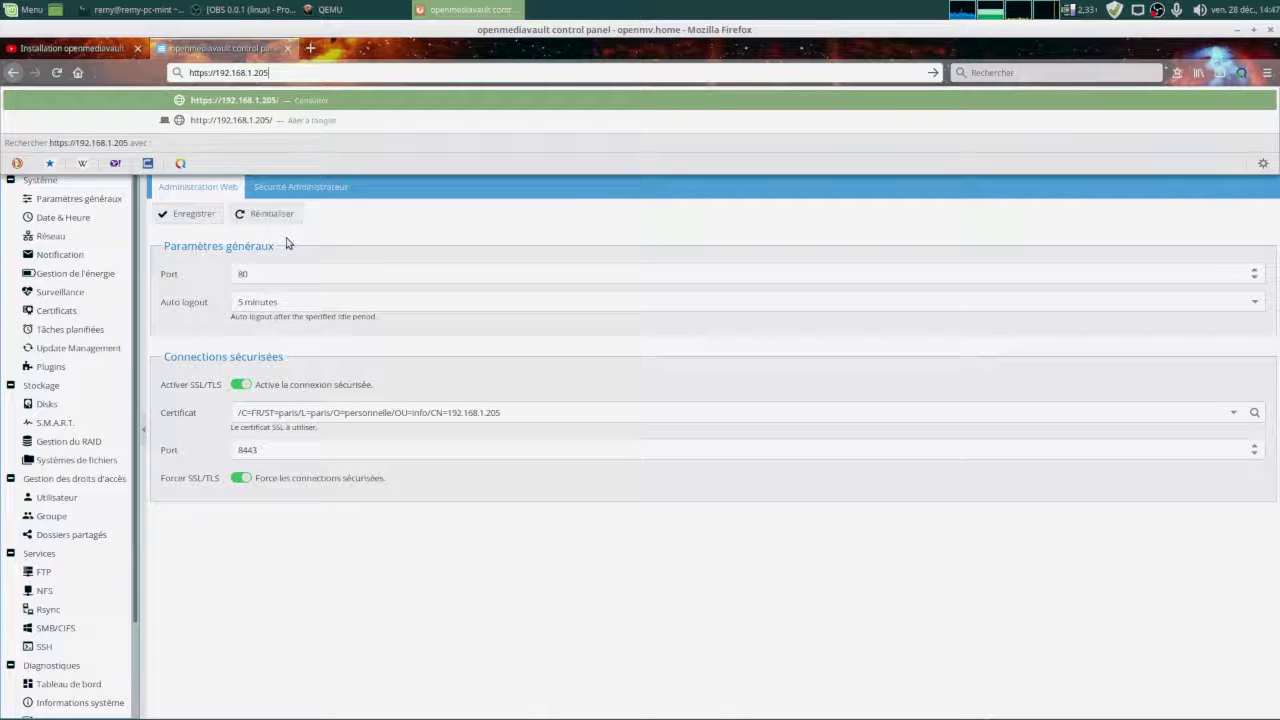
pyautogui.write(':8443')
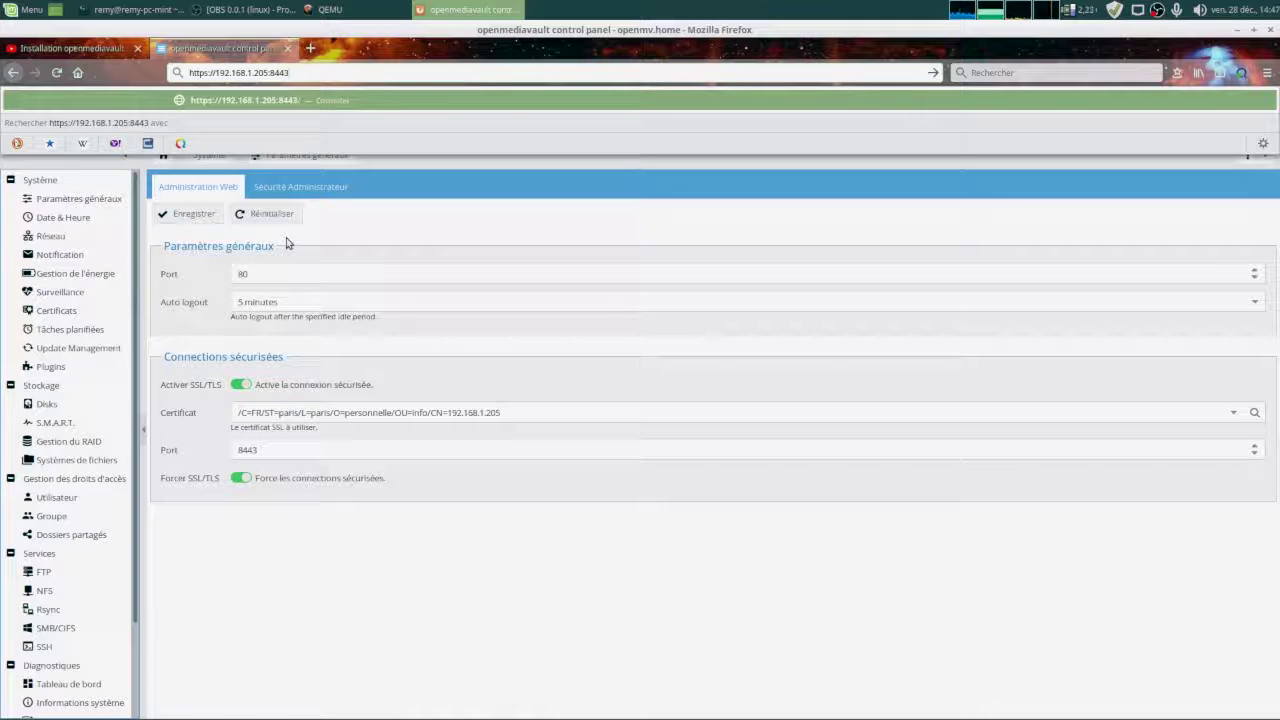
pyautogui.press('Return')
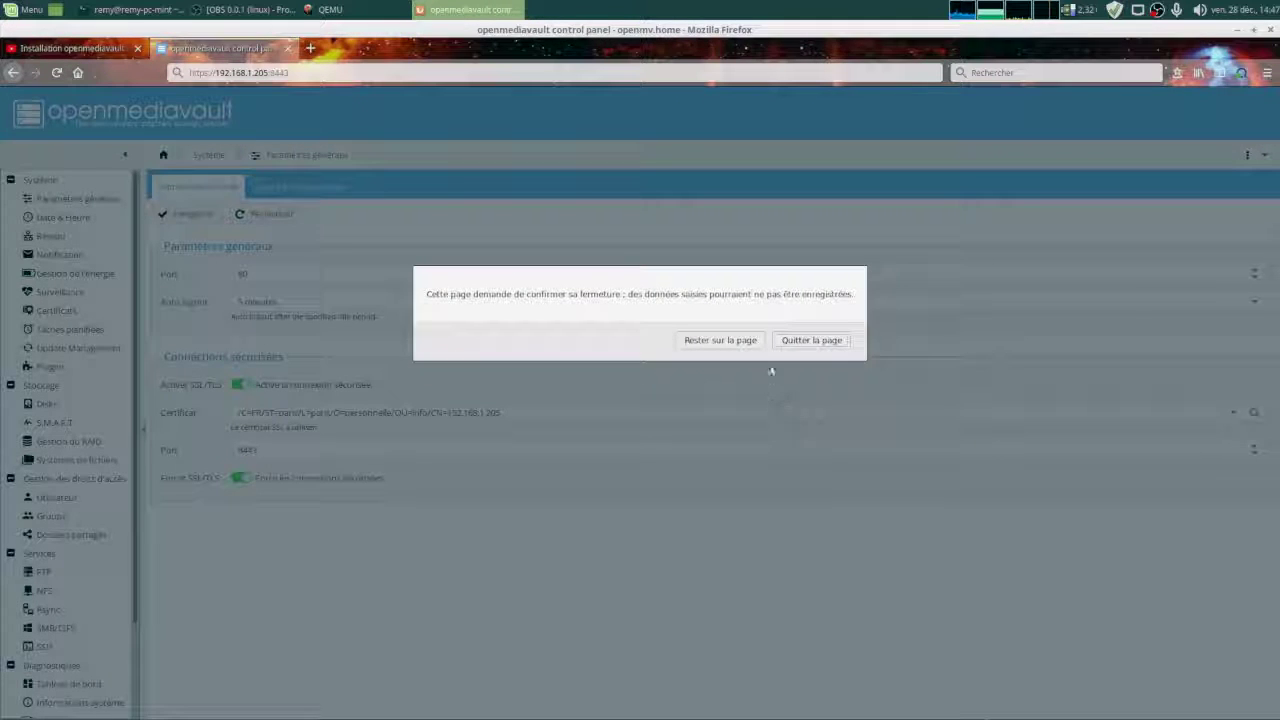
pyautogui.click(790, 340)
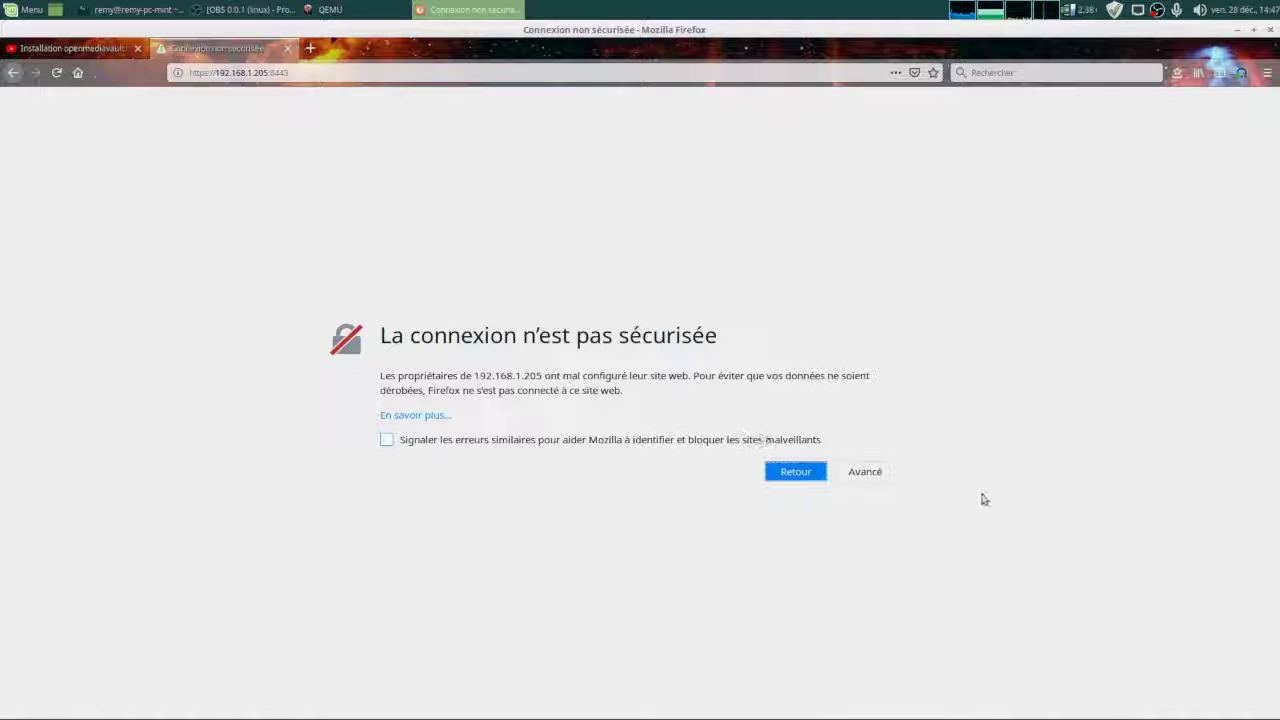
# Accept the self-signed certificate by adding a security exception for the site.
pyautogui.click(865, 486)
pyautogui.click(784, 672)
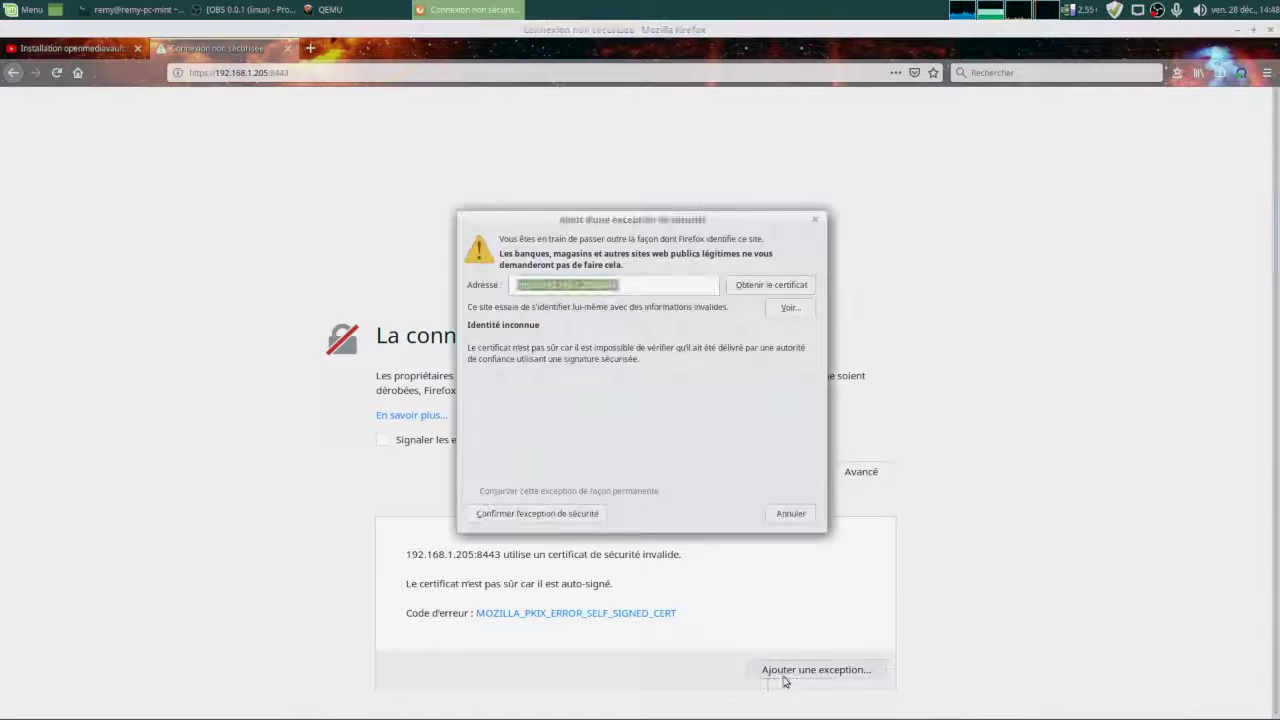
pyautogui.click(532, 520)
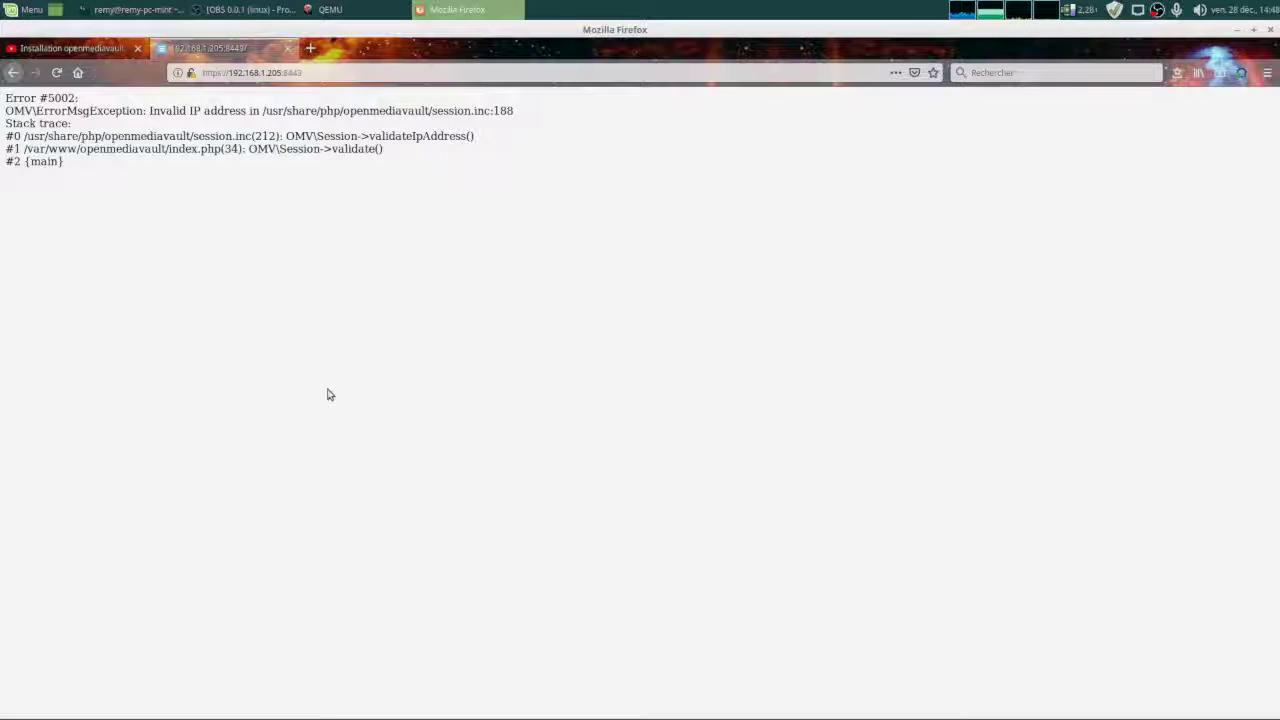
# Reload the page and log in as admin with the account password over HTTPS.
pyautogui.click(58, 76)
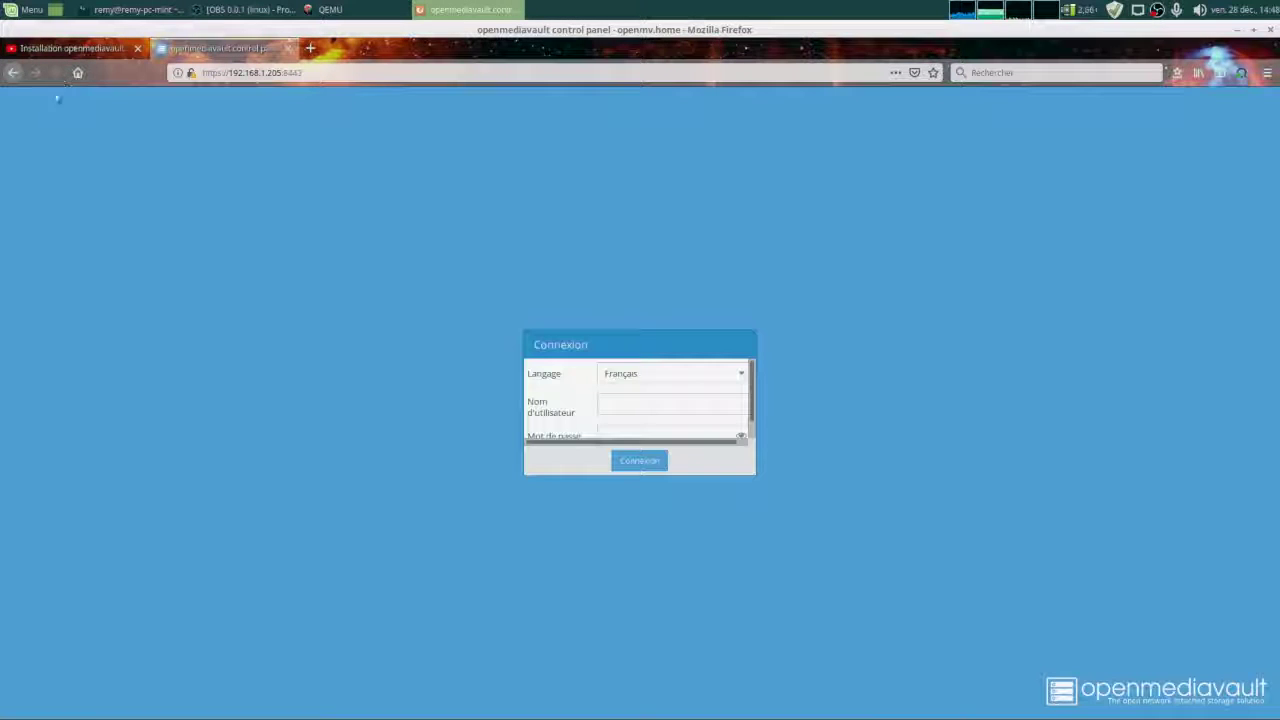
pyautogui.moveTo(753, 474); pyautogui.dragTo(857, 563)
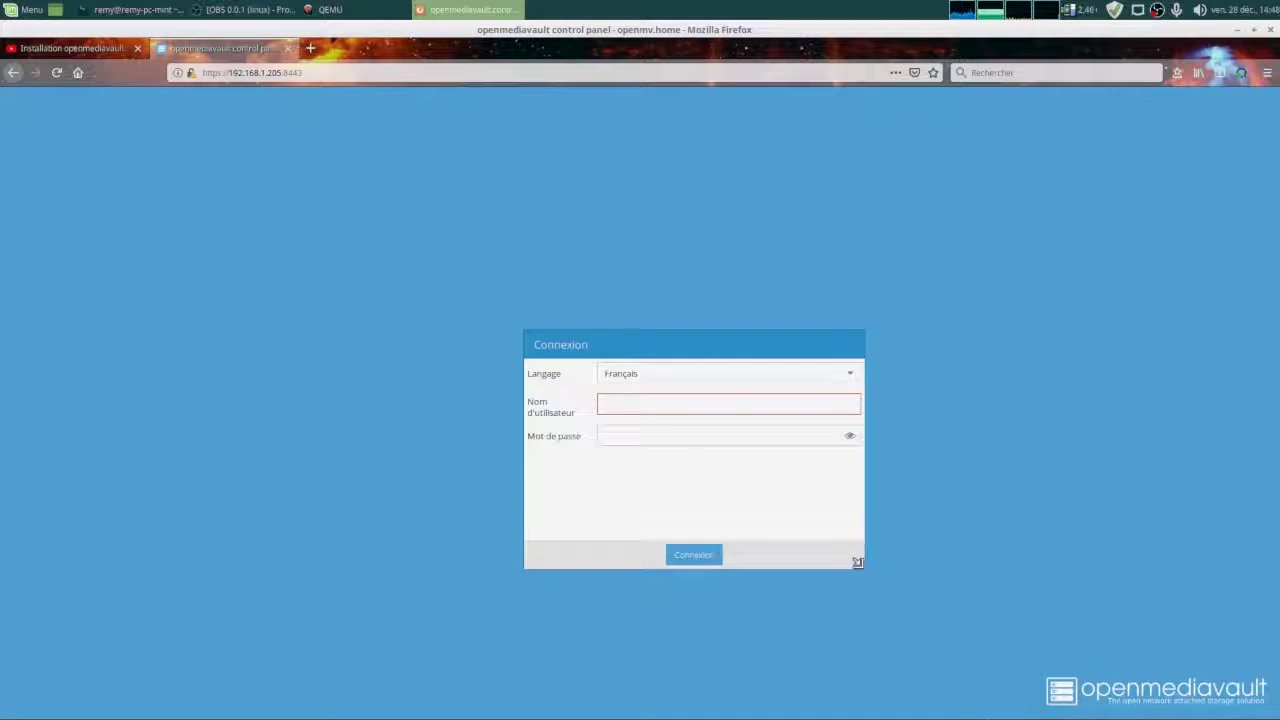
pyautogui.click(644, 408)
pyautogui.write('admin')
pyautogui.press('Tab')
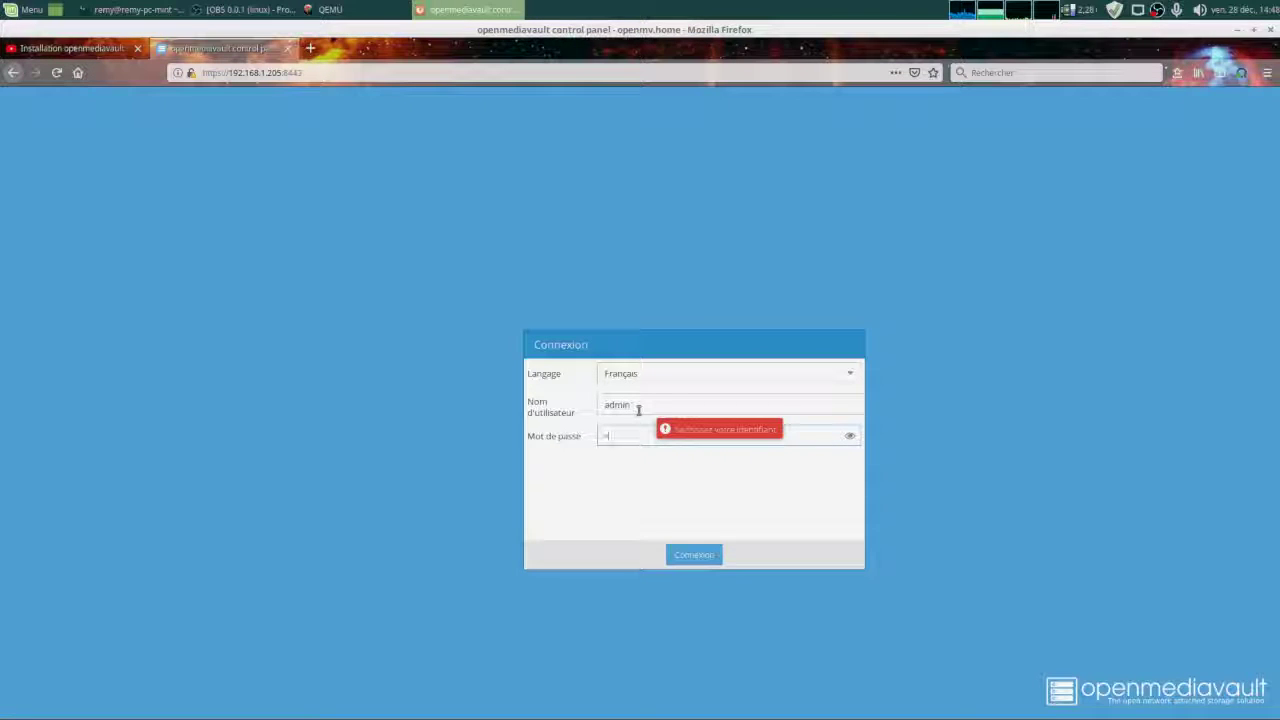
pyautogui.write('openmediavault')
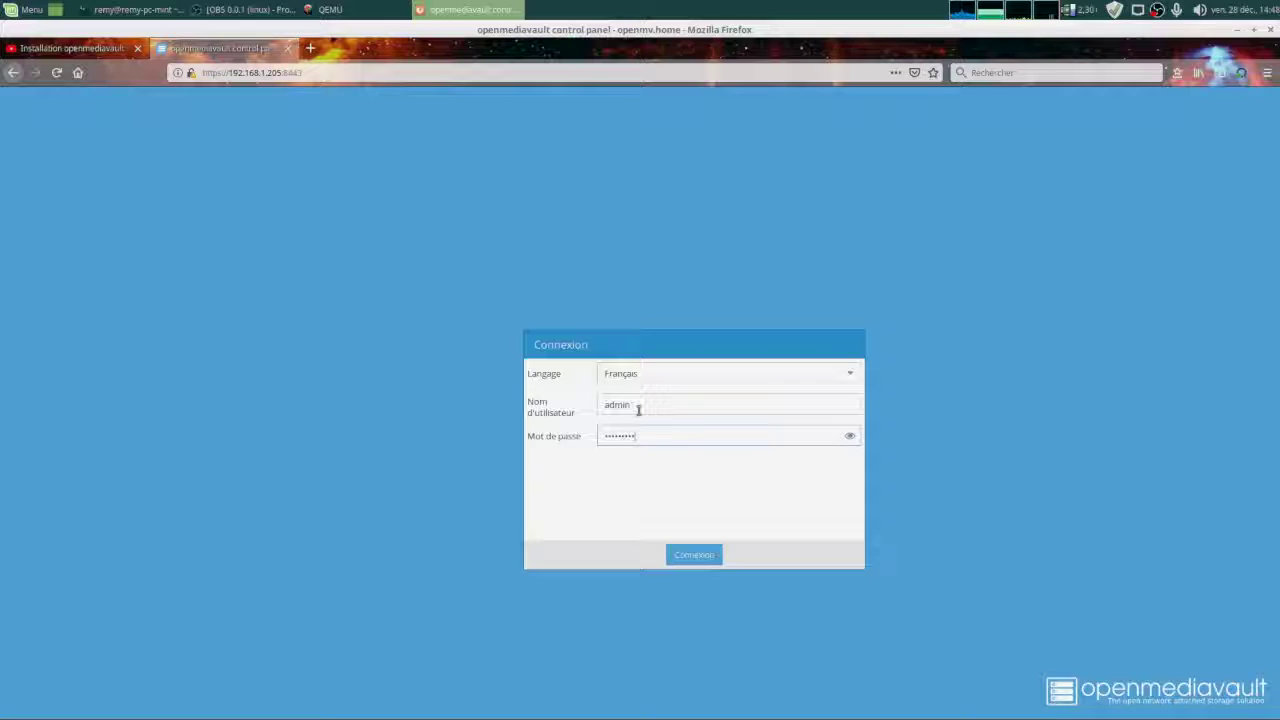
pyautogui.press('Return')
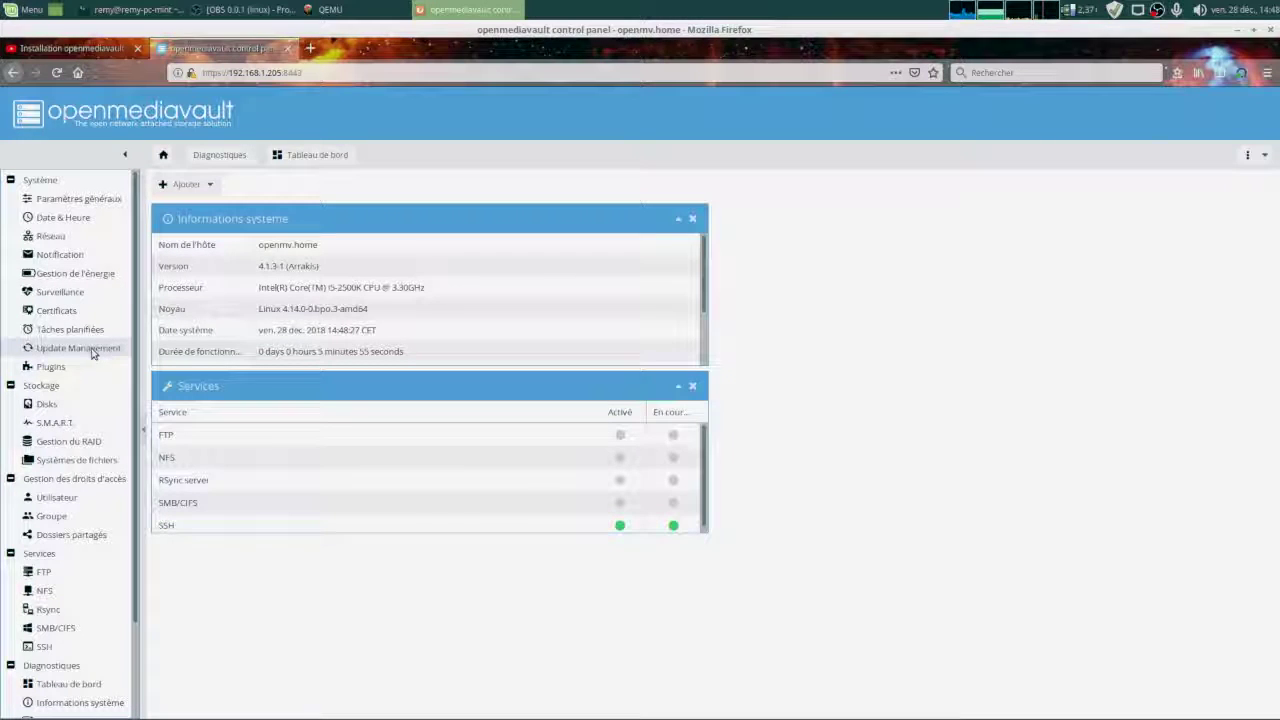
# Change the interface language from the top-right menu, ending up on Polski.
pyautogui.click(1247, 156)
pyautogui.moveTo(1212, 177)
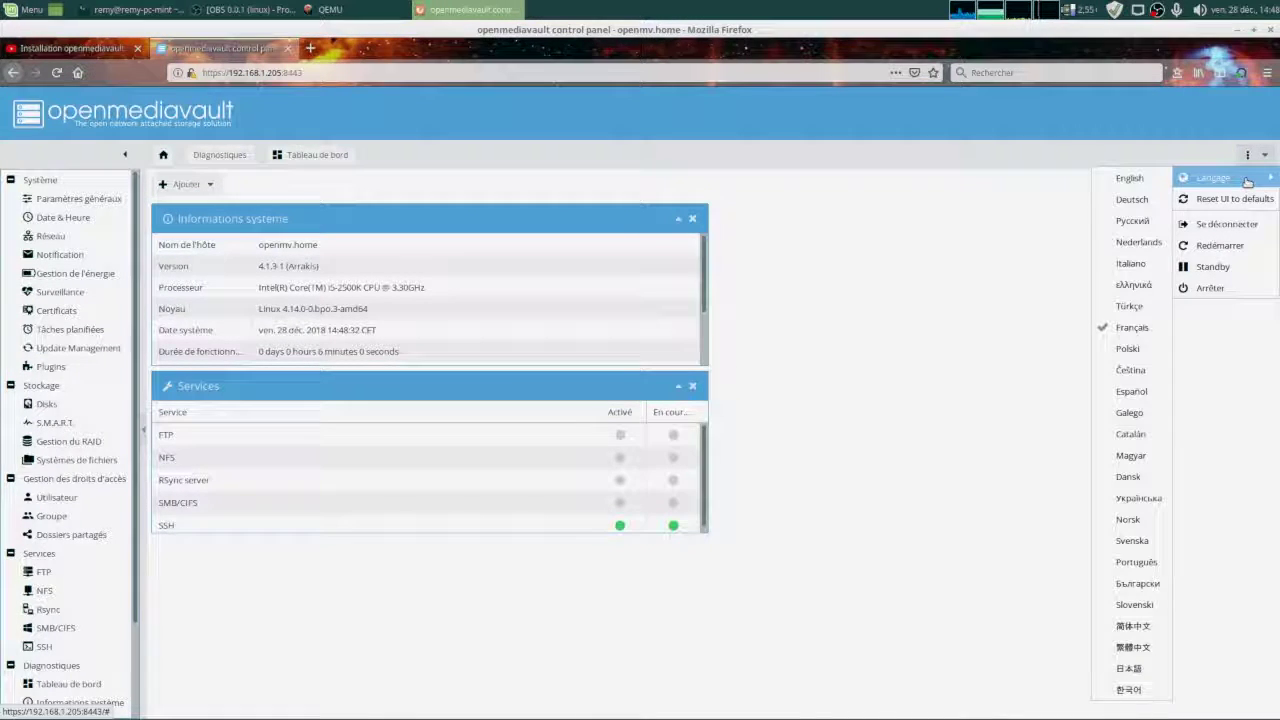
pyautogui.click(1132, 328)
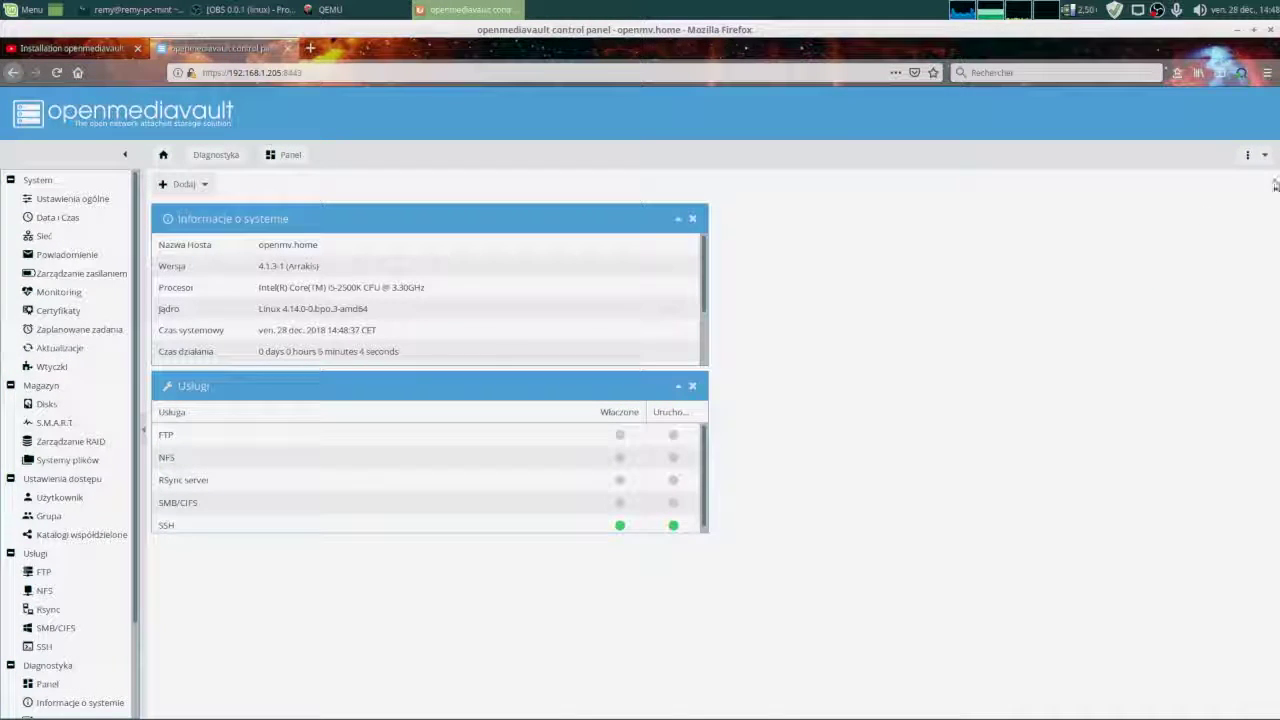
# Switch the interface back to Français and open the Update Management page.
pyautogui.click(1247, 155)
pyautogui.moveTo(1224, 186)
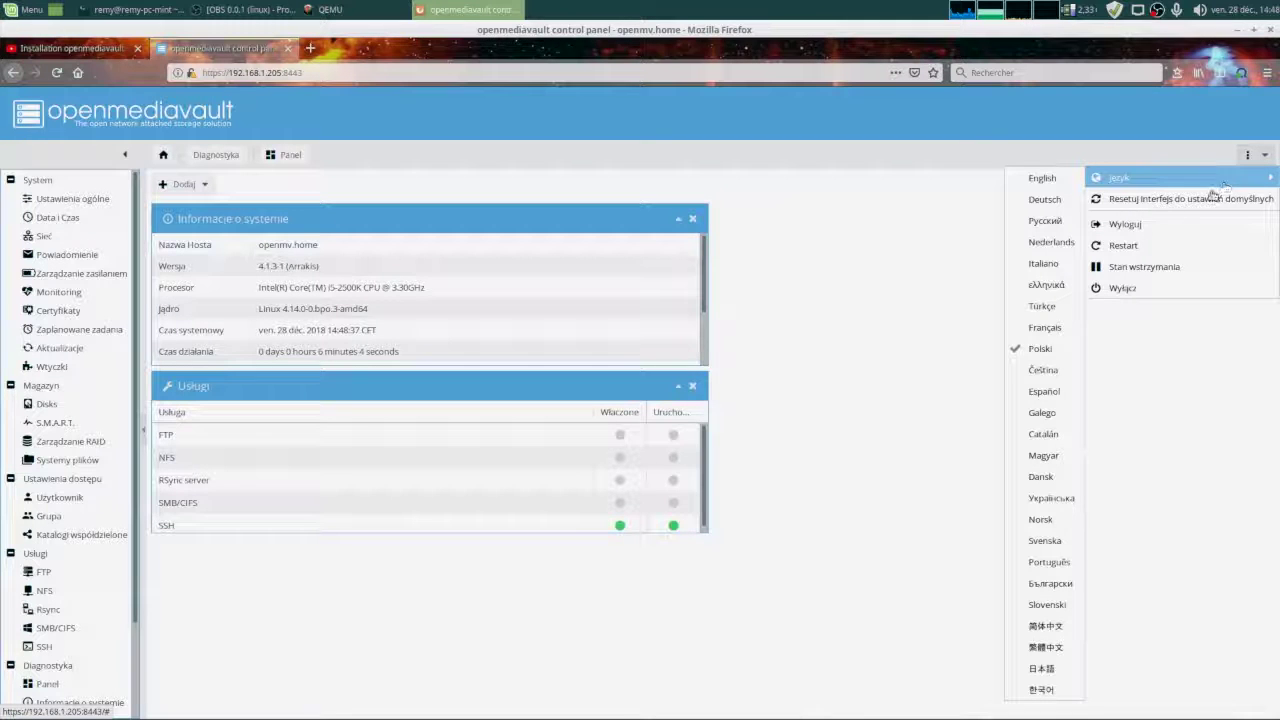
pyautogui.click(1045, 328)
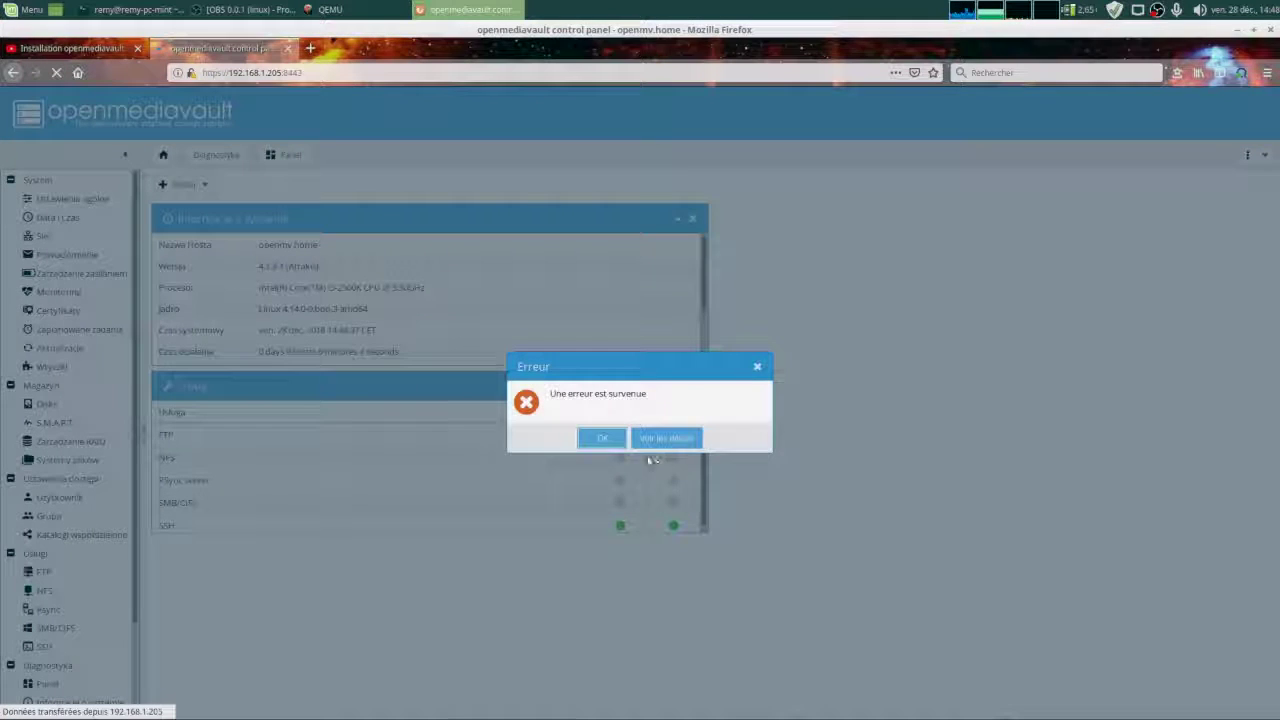
pyautogui.click(602, 438)
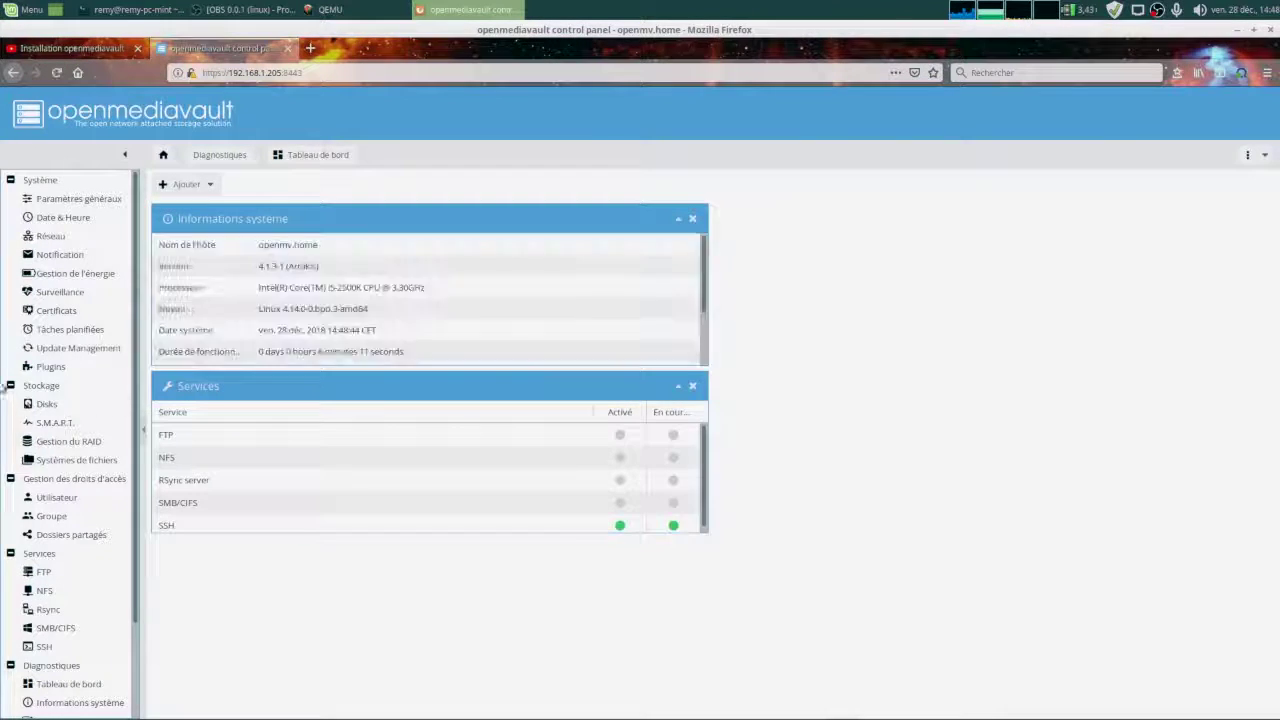
pyautogui.click(80, 348)
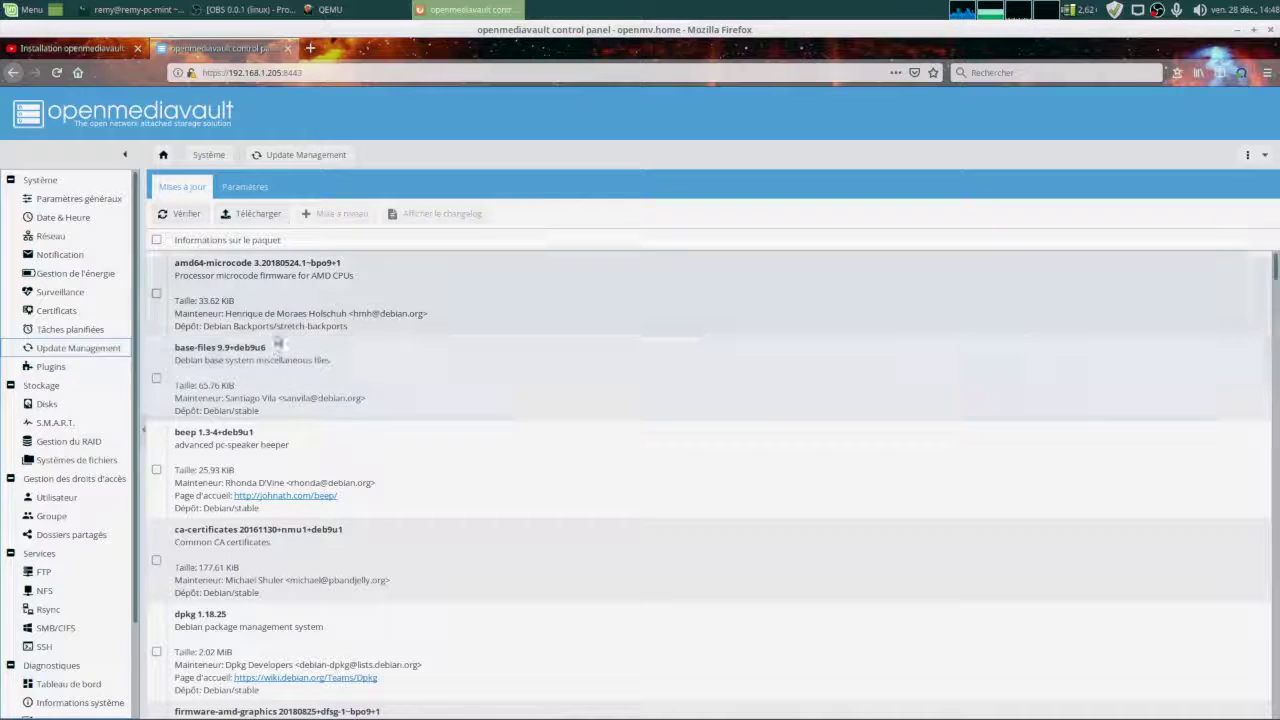
# Check for updates, select all listed packages and install the upgrades.
pyautogui.click(157, 240)
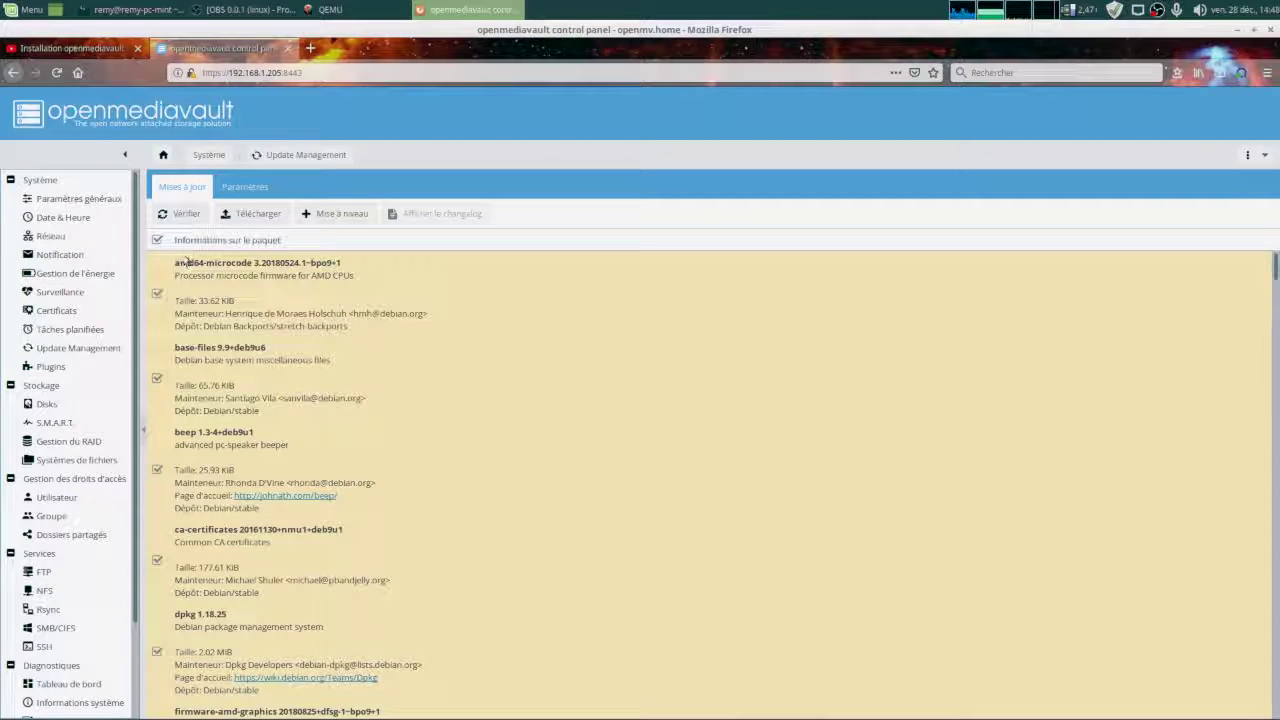
pyautogui.click(180, 215)
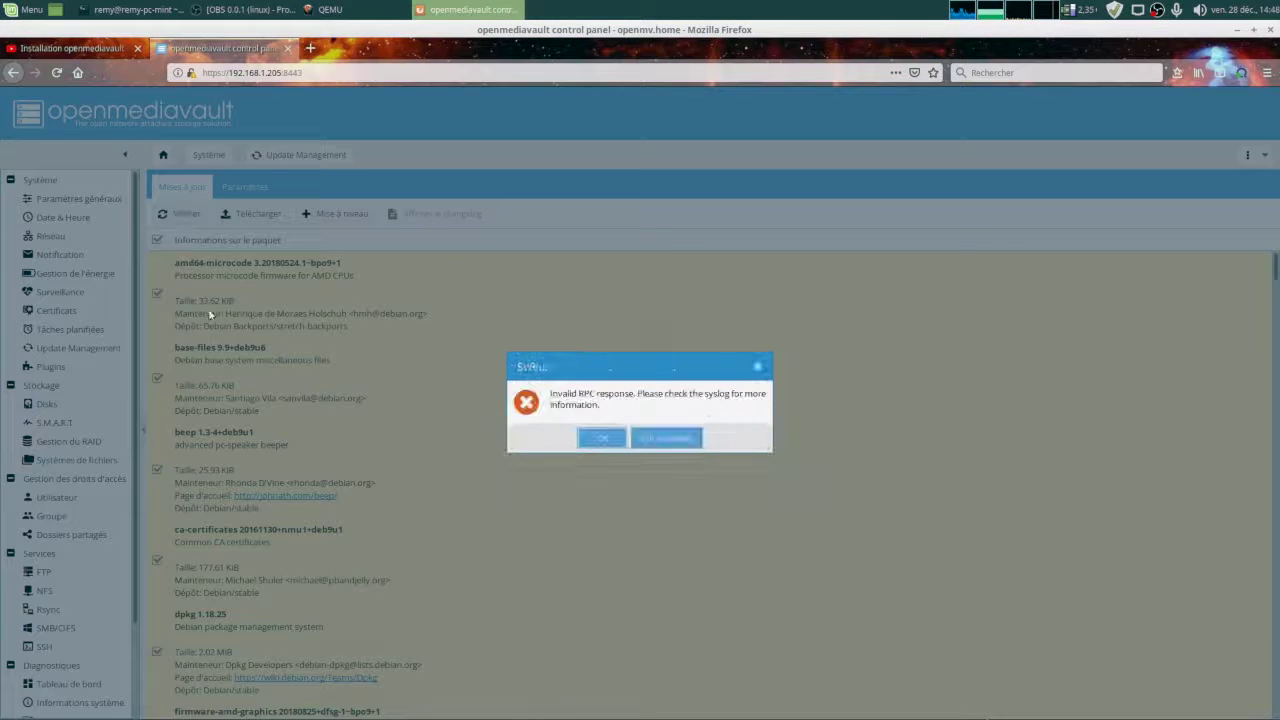
pyautogui.click(598, 439)
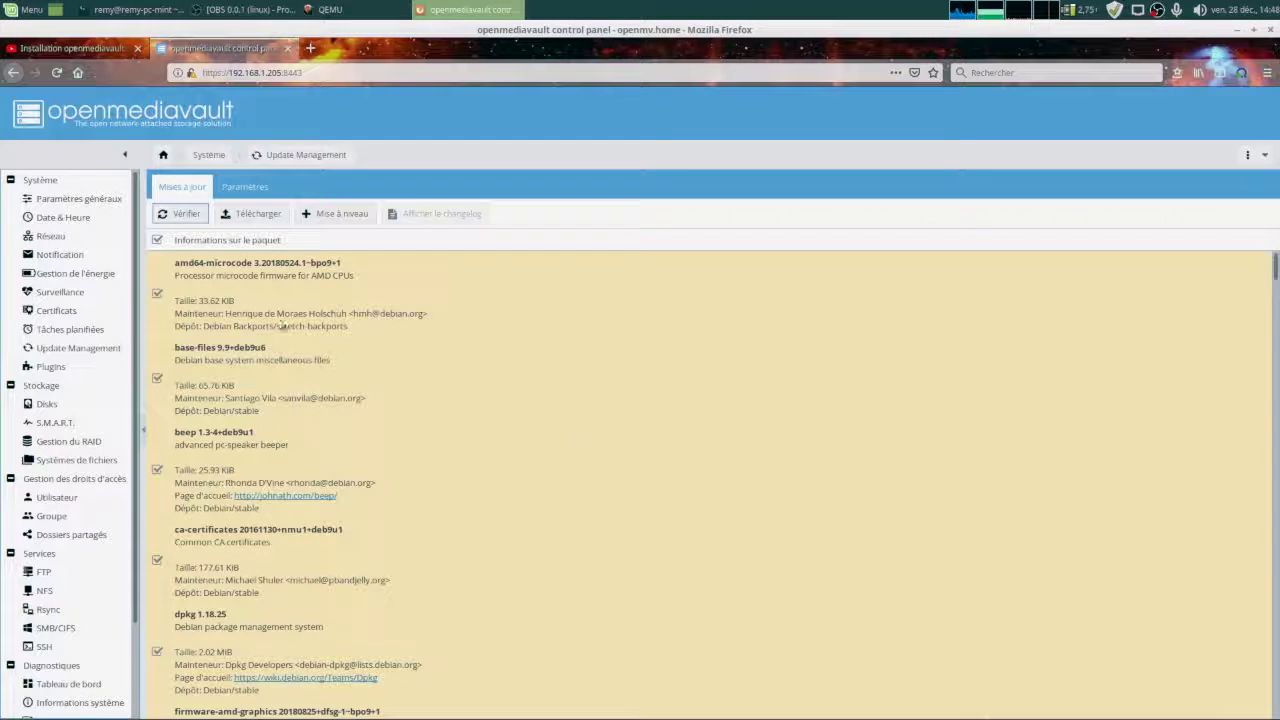
pyautogui.click(157, 240)
pyautogui.click(157, 240)
pyautogui.click(336, 213)
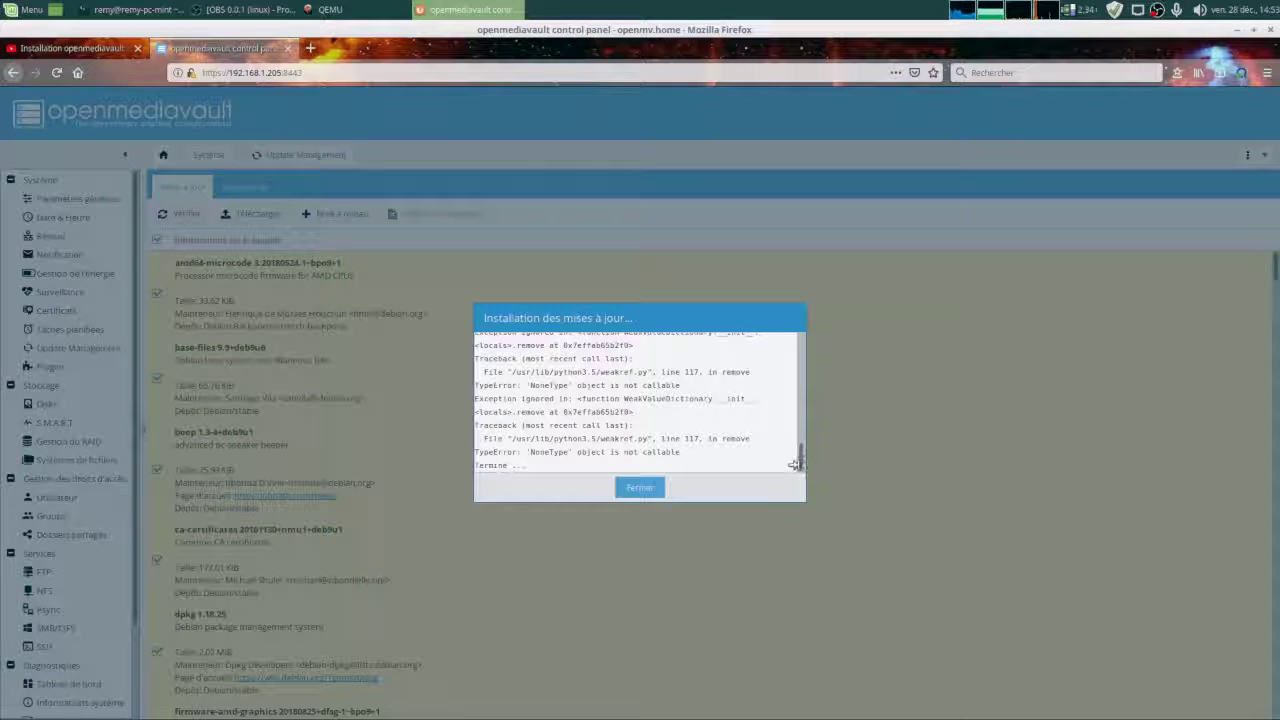
# Close the finished update log and reload the control panel.
pyautogui.moveTo(797, 460); pyautogui.dragTo(812, 462)
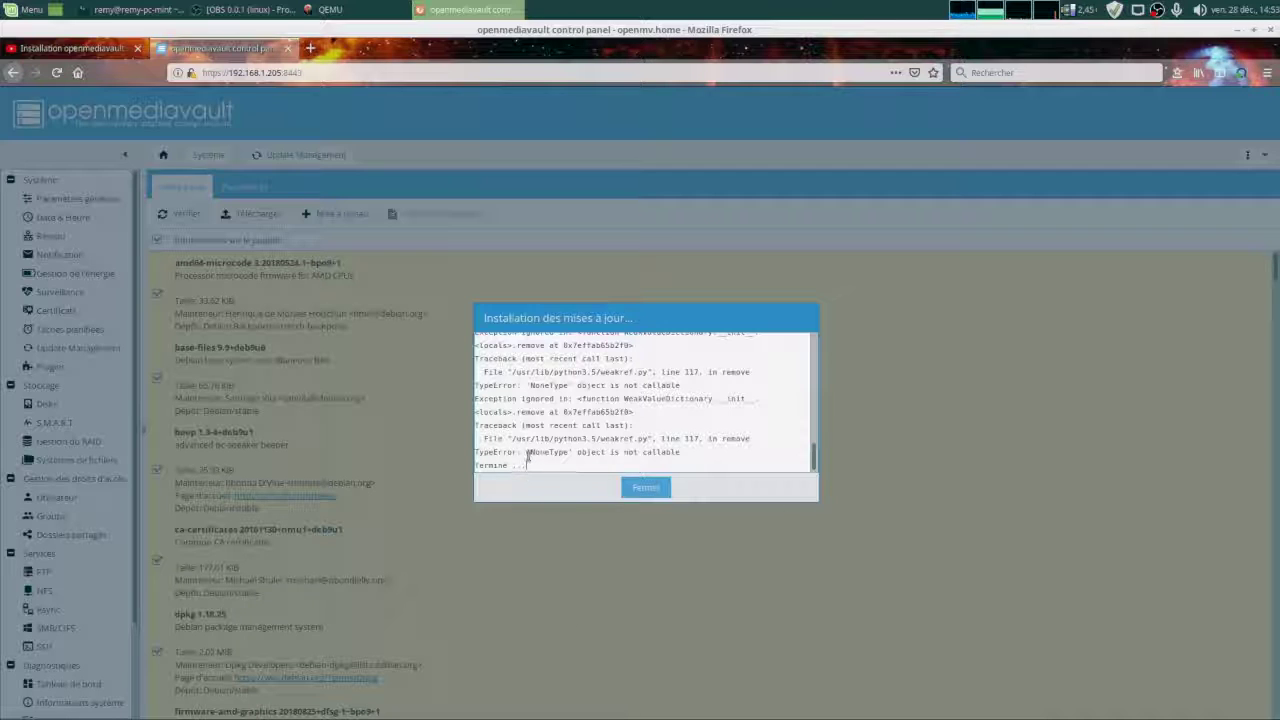
pyautogui.moveTo(538, 452); pyautogui.dragTo(678, 518)
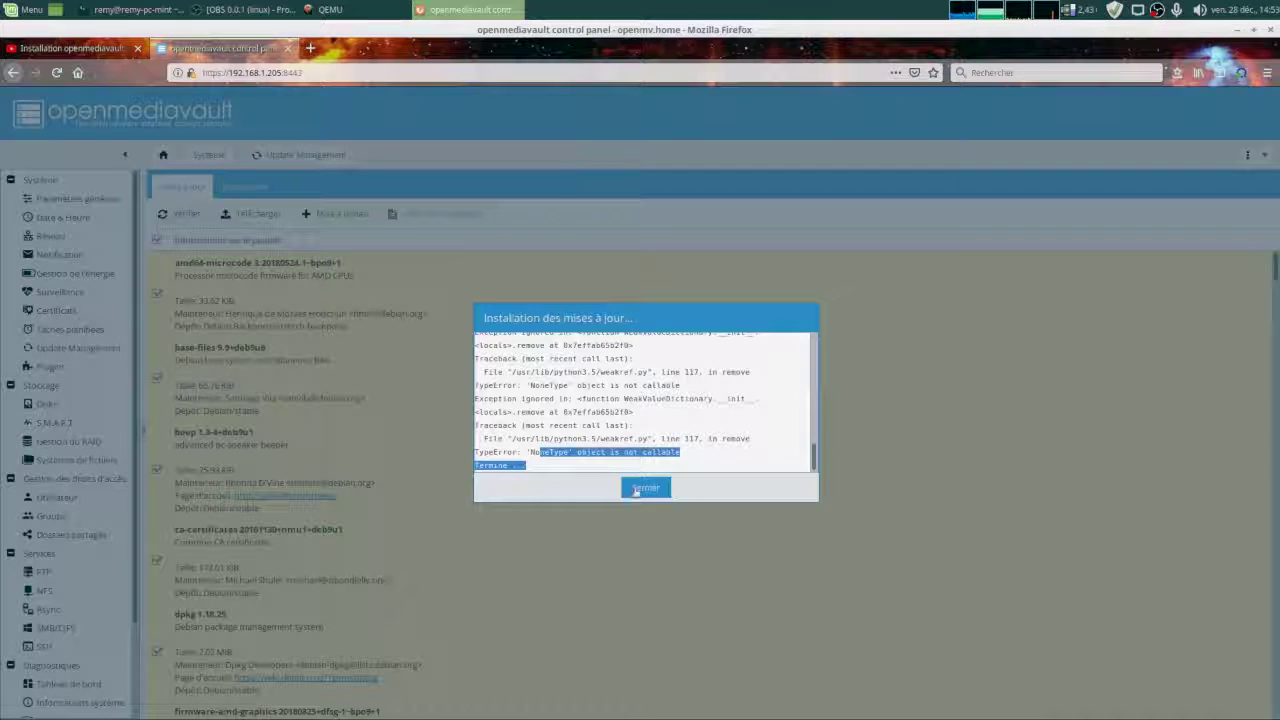
pyautogui.click(645, 488)
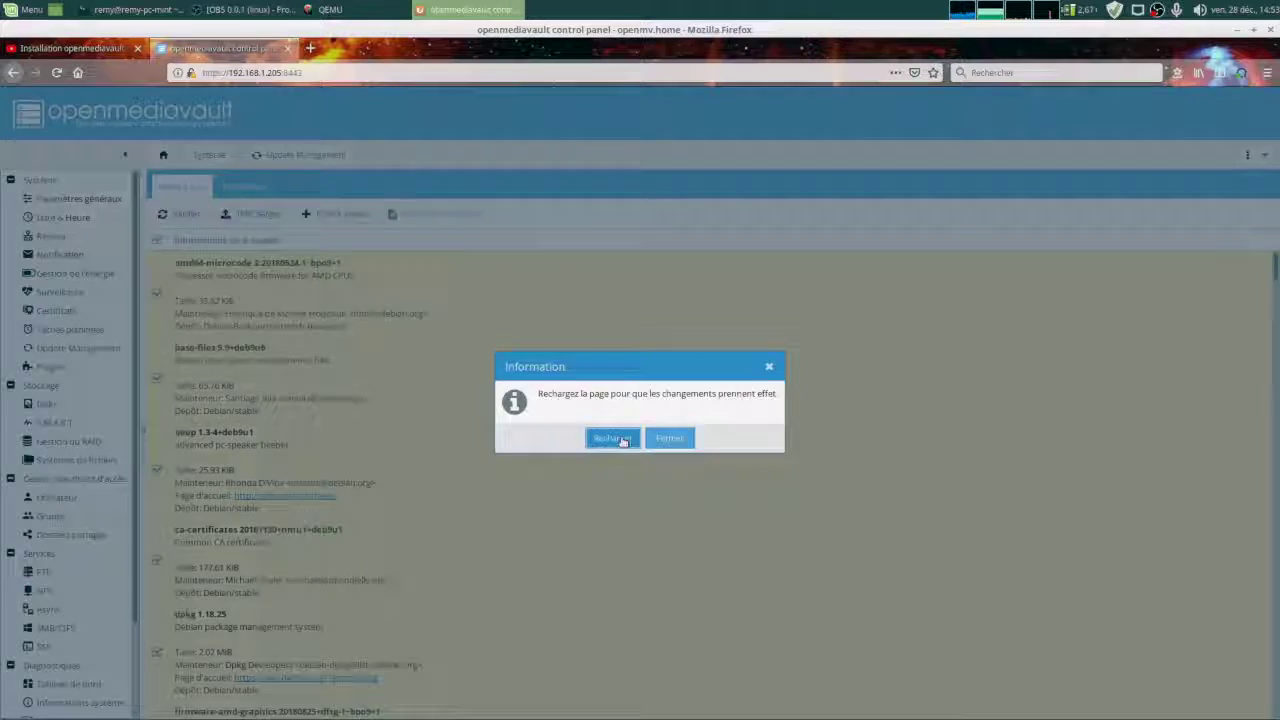
pyautogui.click(622, 438)
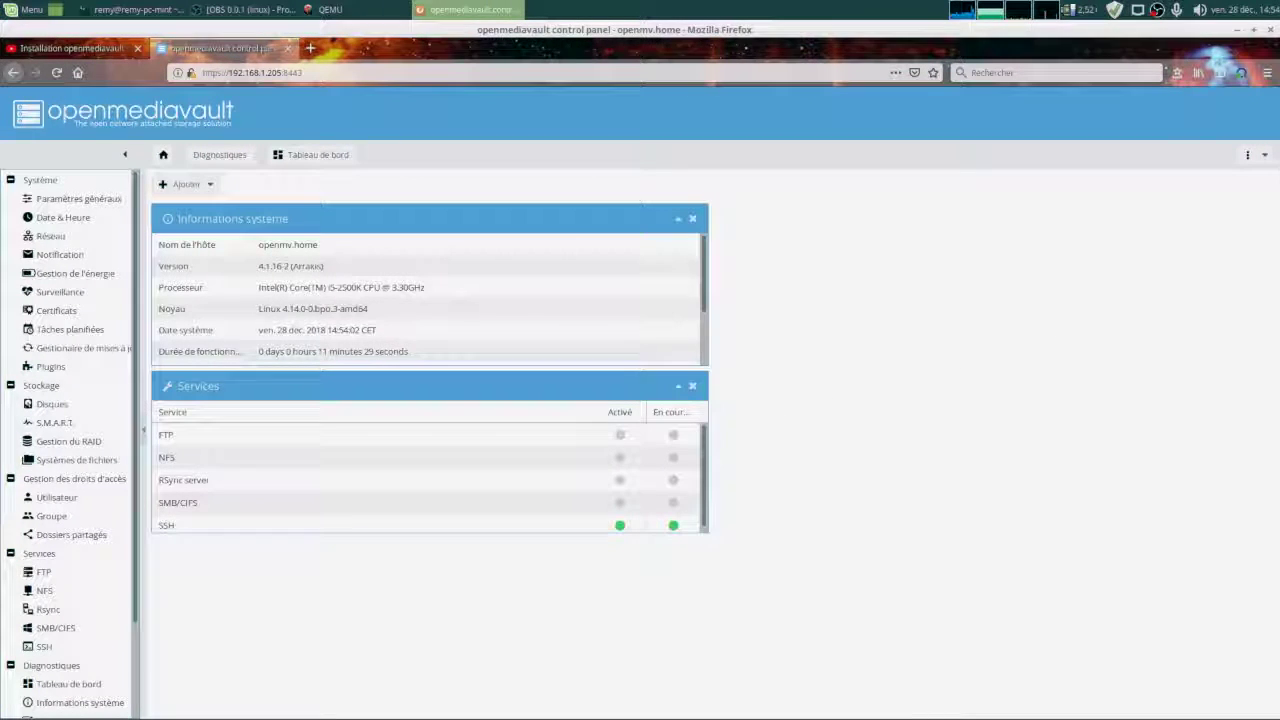
# Restart the NAS via Redémarrer and boot the VM straight through GRUB.
pyautogui.click(1264, 155)
pyautogui.moveTo(1270, 177)
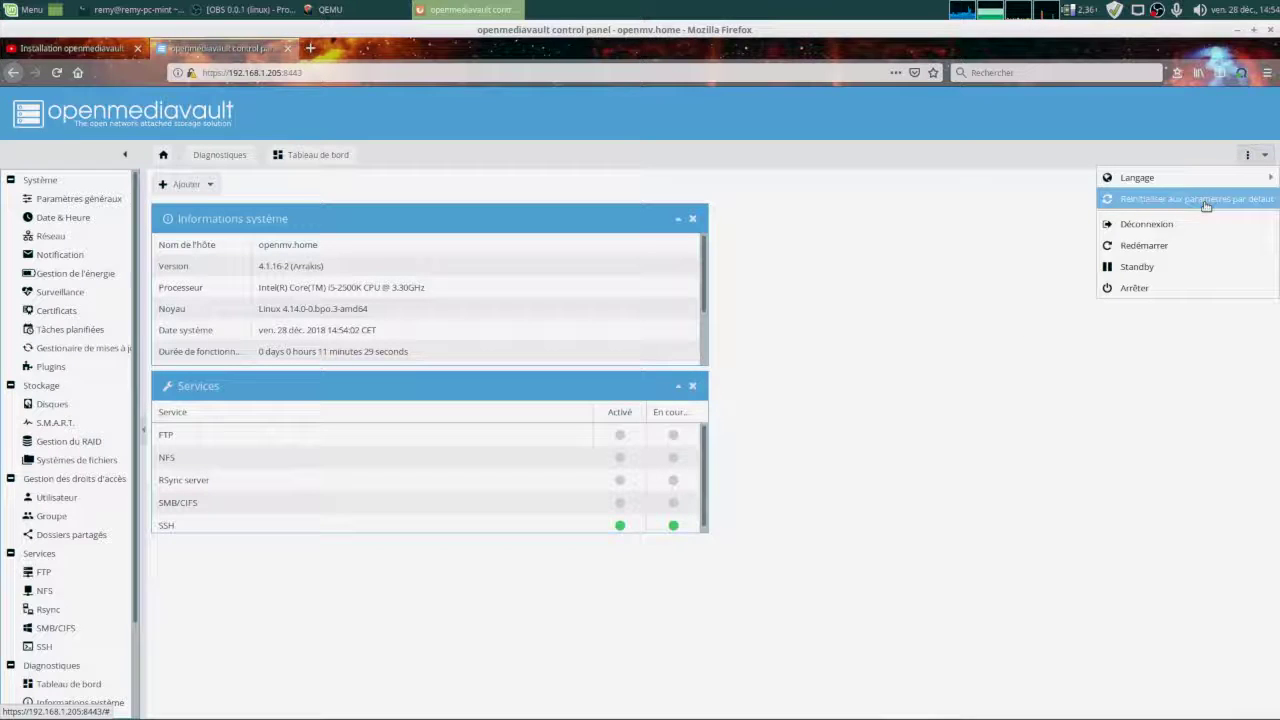
pyautogui.click(1173, 252)
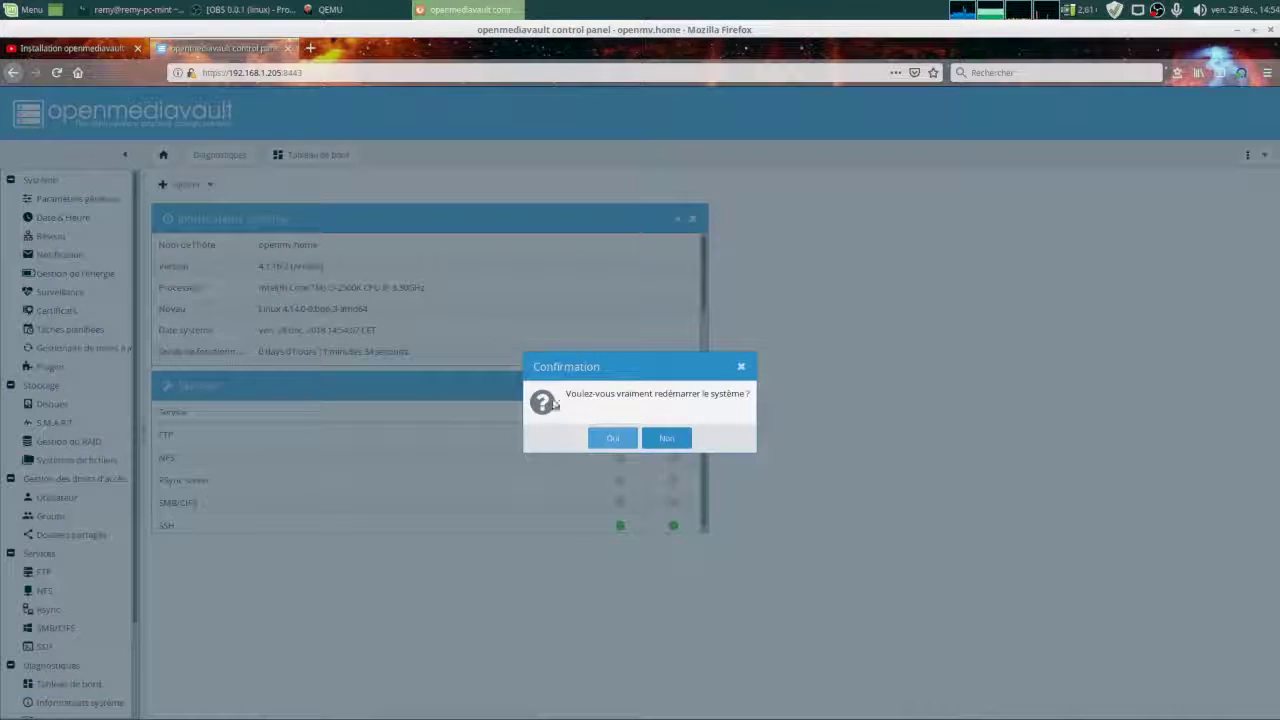
pyautogui.click(613, 440)
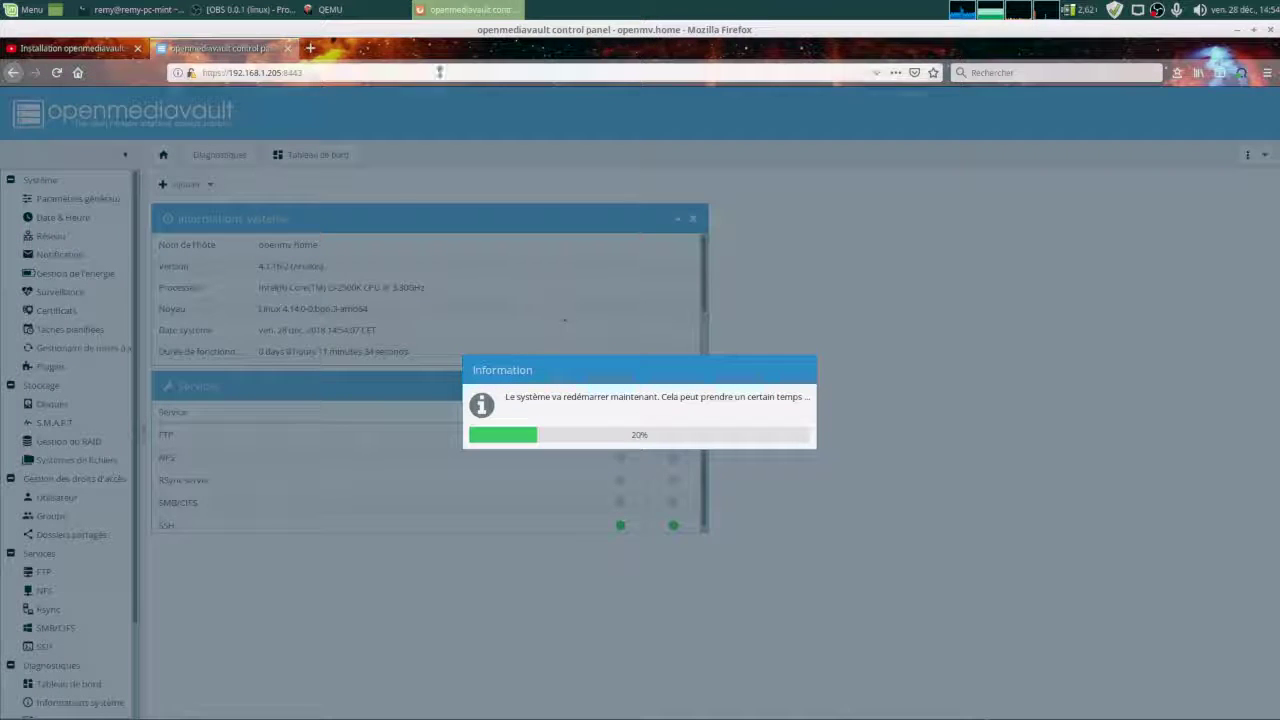
pyautogui.click(358, 12)
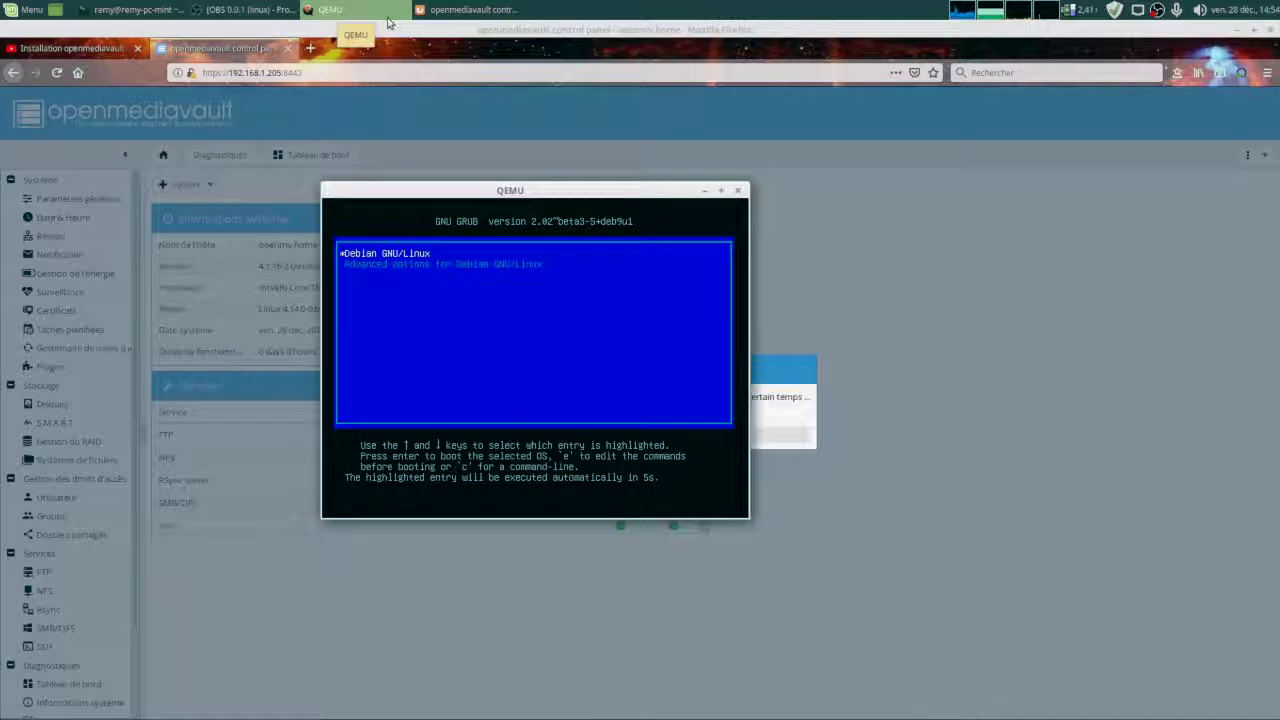
pyautogui.press('Return')
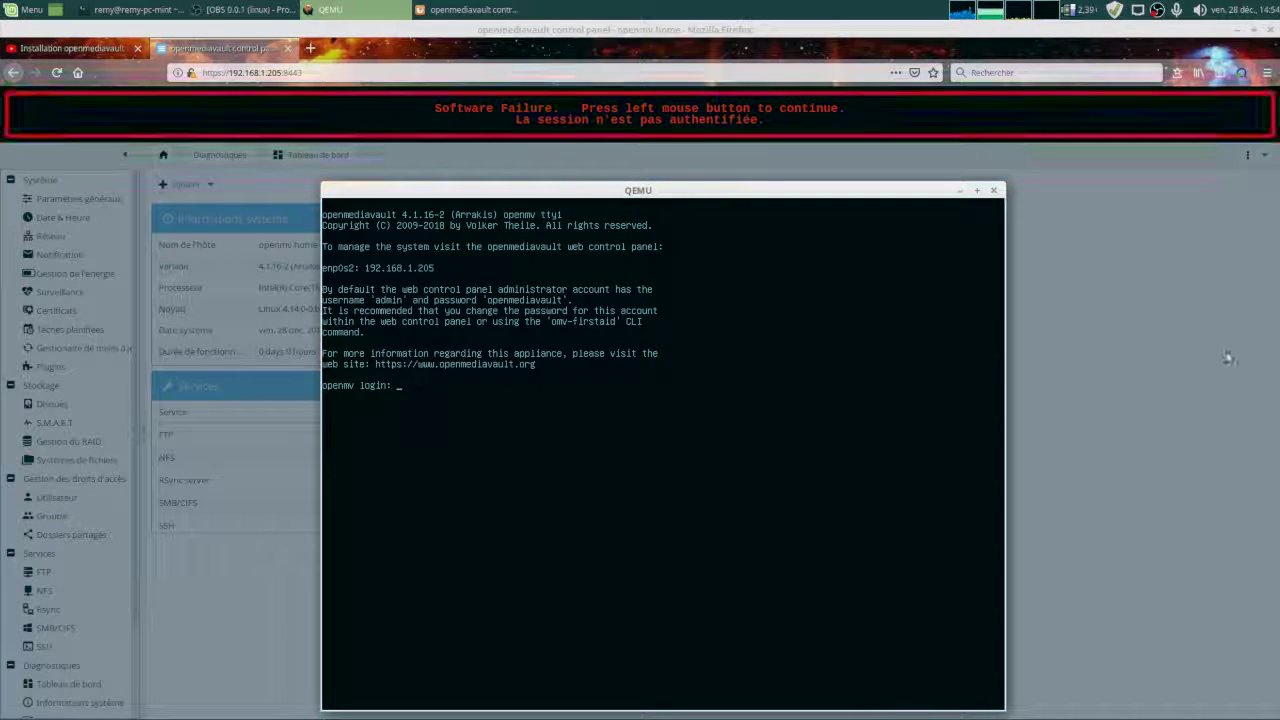
# Back in Firefox, dismiss the failure banner and sign in as admin with the account password.
pyautogui.click(1159, 387)
pyautogui.click(702, 409)
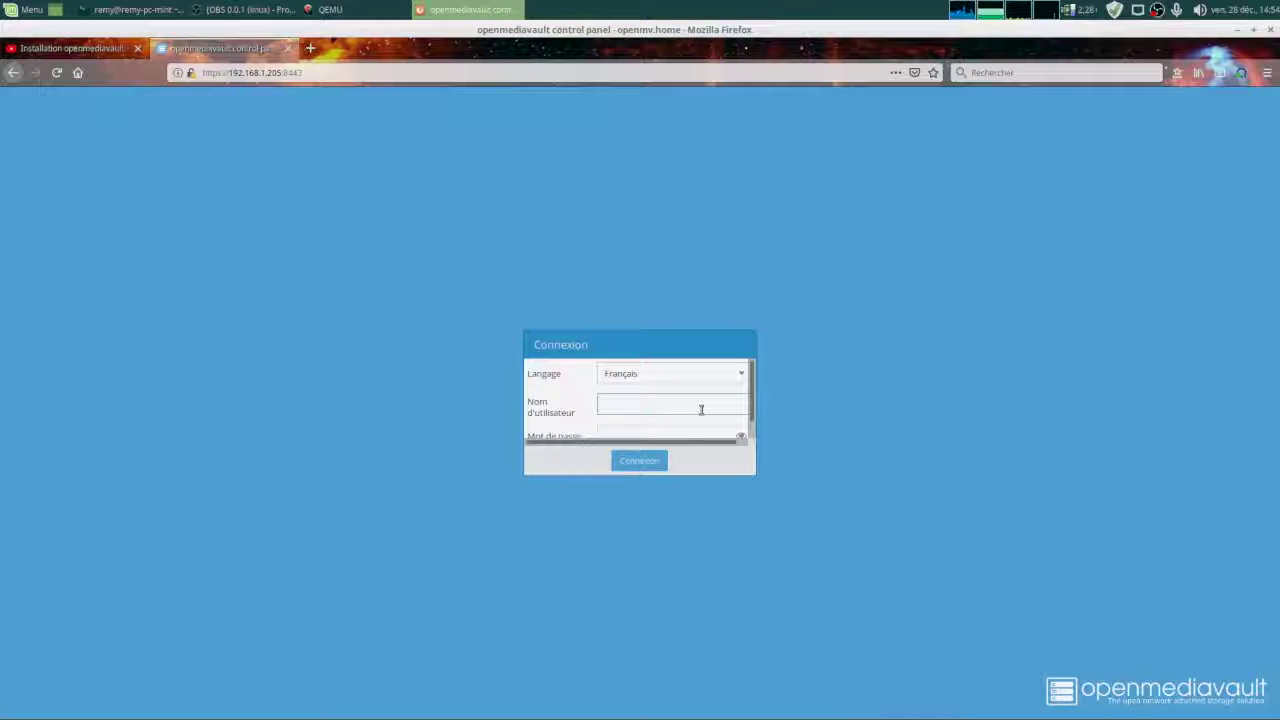
pyautogui.write('admin')
pyautogui.press('Tab')
pyautogui.write('op')
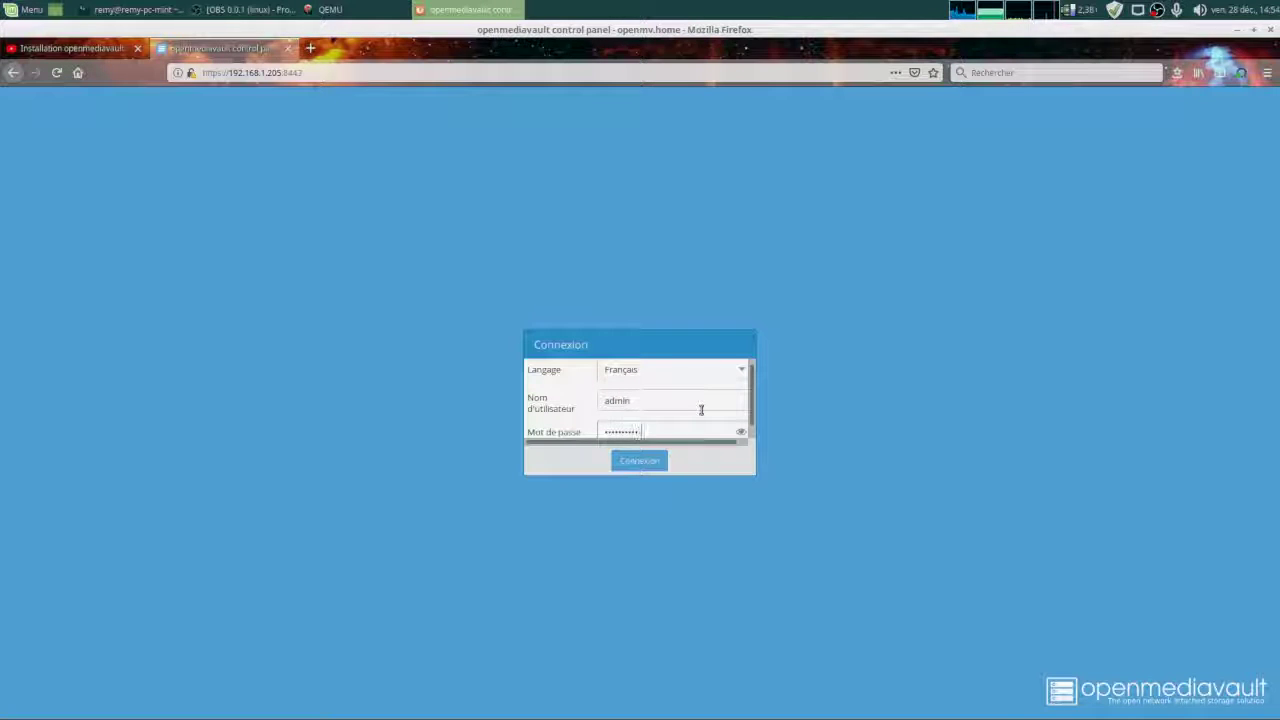
pyautogui.press('Return')
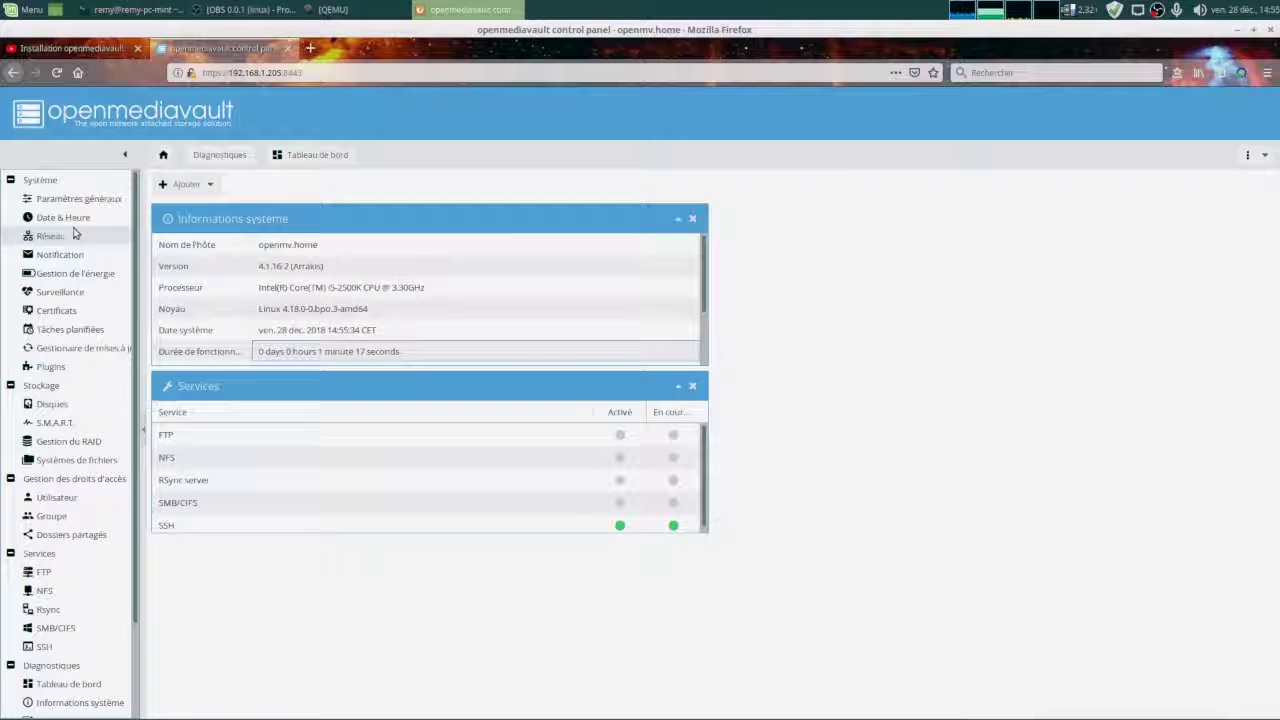
# Review the Network Interfaces, Proxy, Service Discovery and Firewall tabs, then go to Notification settings.
pyautogui.click(50, 236)
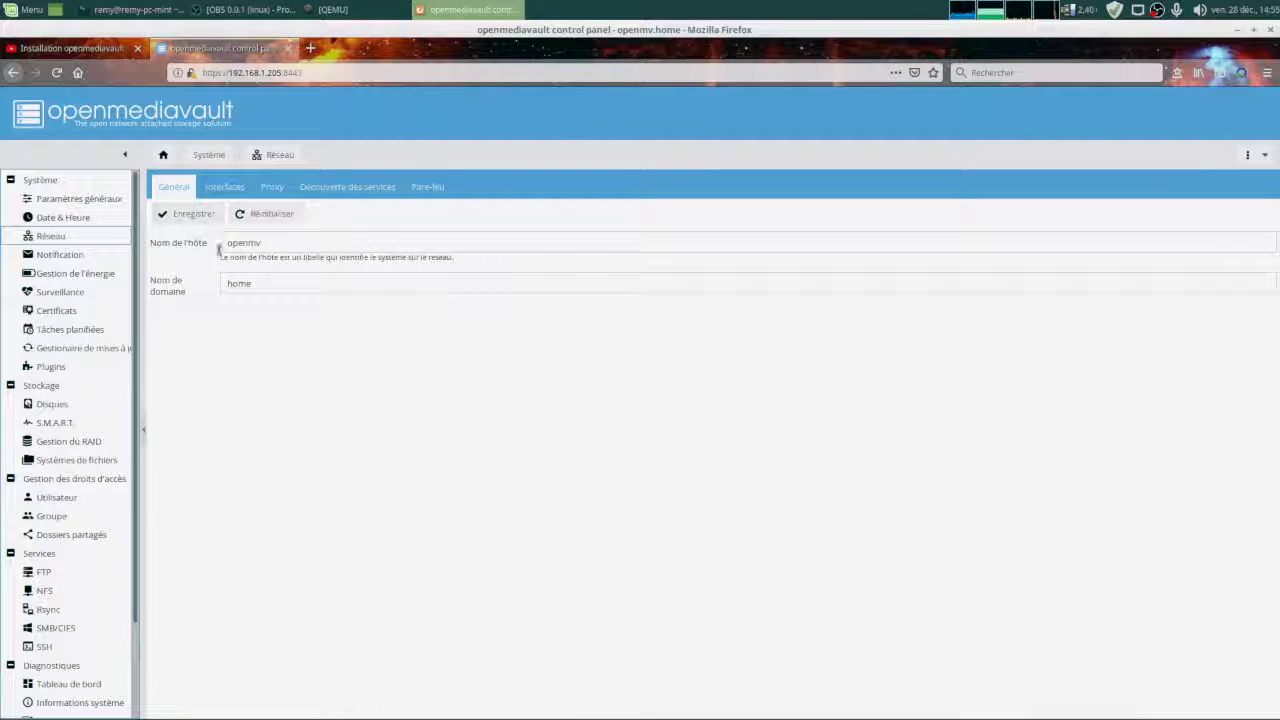
pyautogui.click(226, 187)
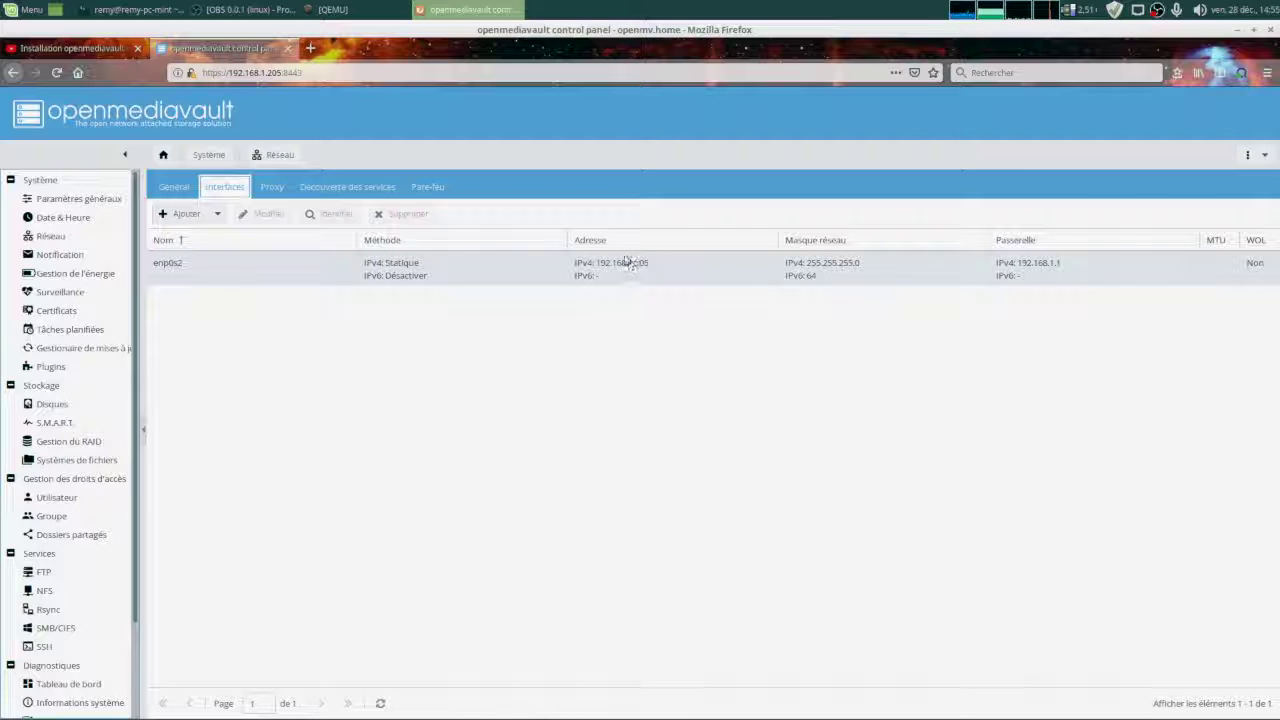
pyautogui.click(280, 190)
pyautogui.click(315, 190)
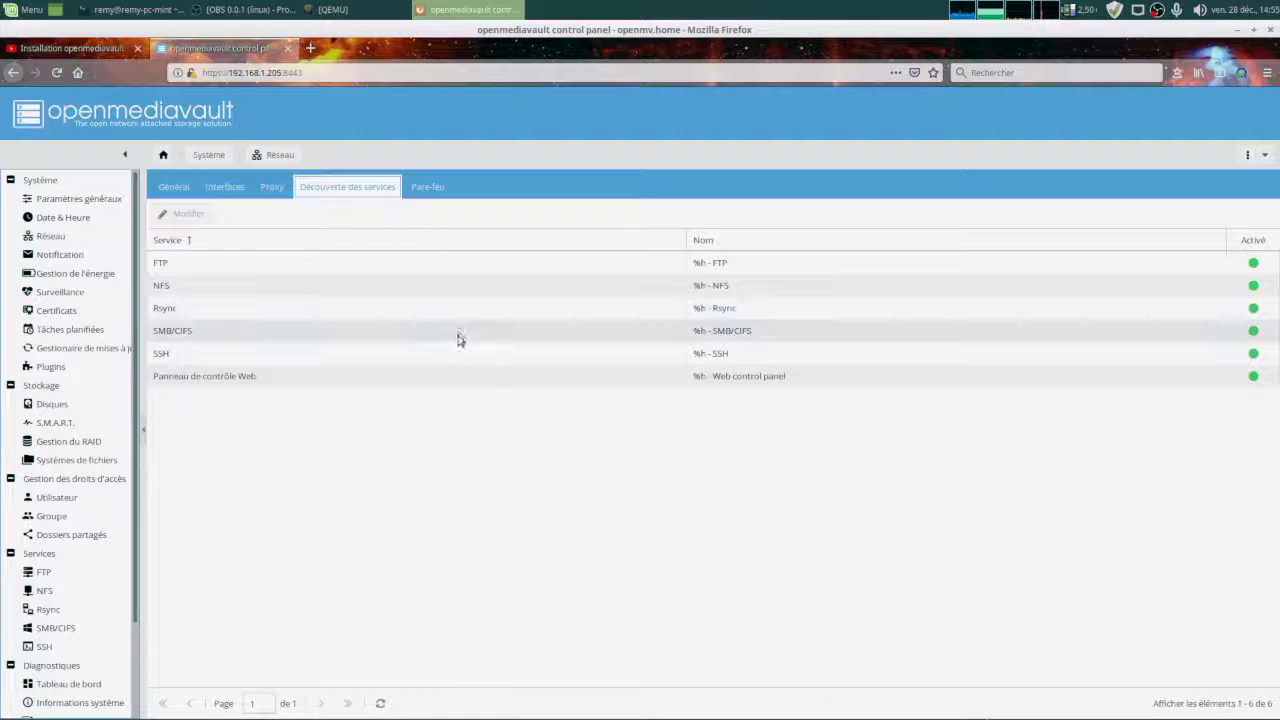
pyautogui.click(436, 190)
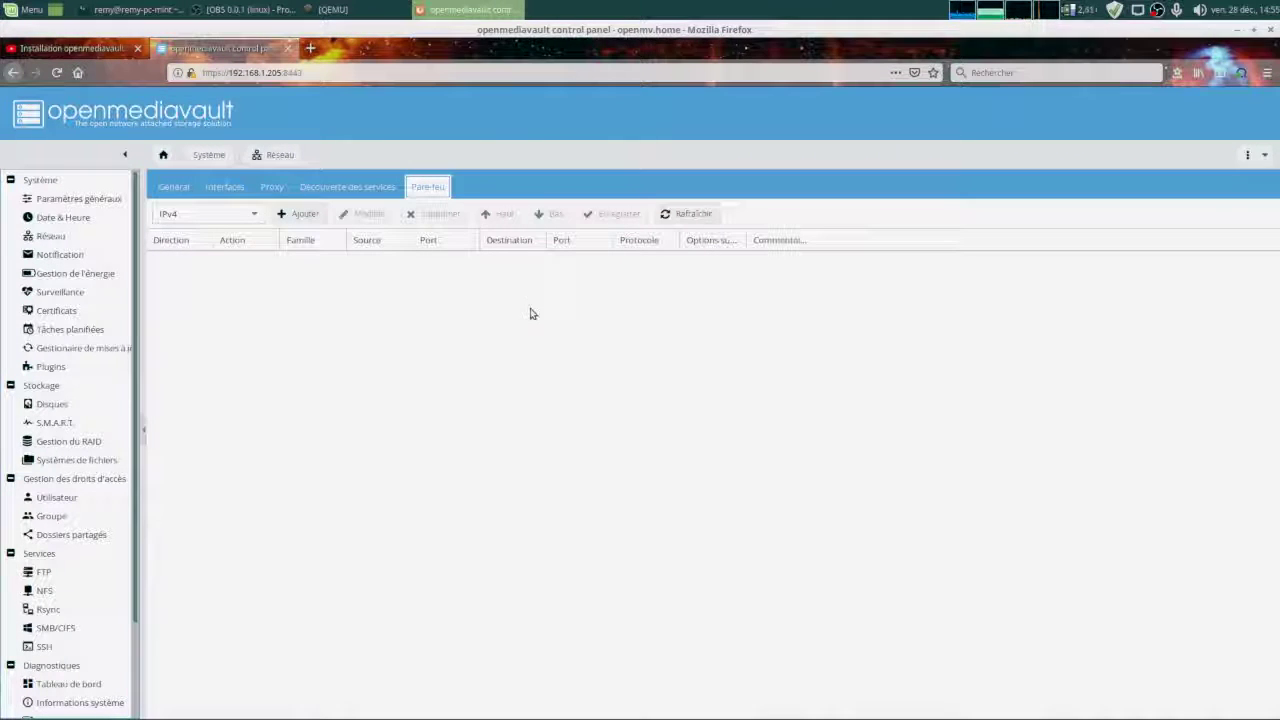
pyautogui.click(78, 254)
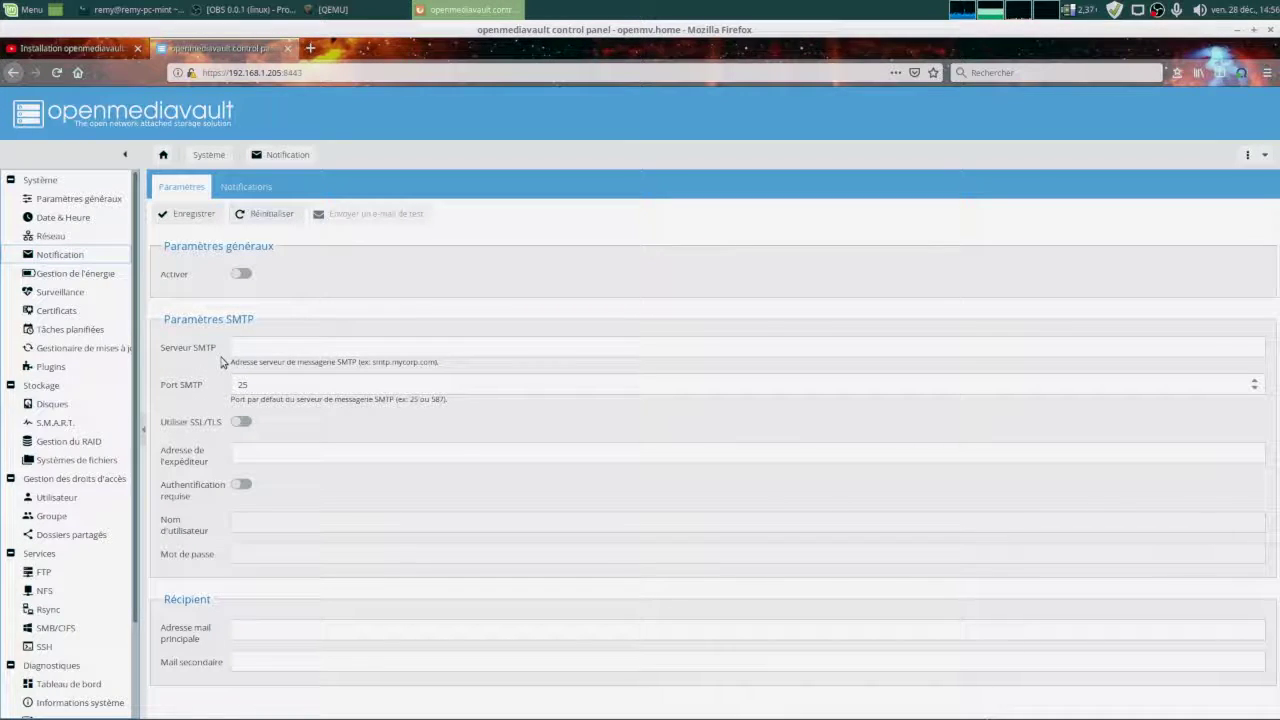
# Look over Power Management and its scheduled tasks, run an update check, then show the Disks list.
pyautogui.click(71, 273)
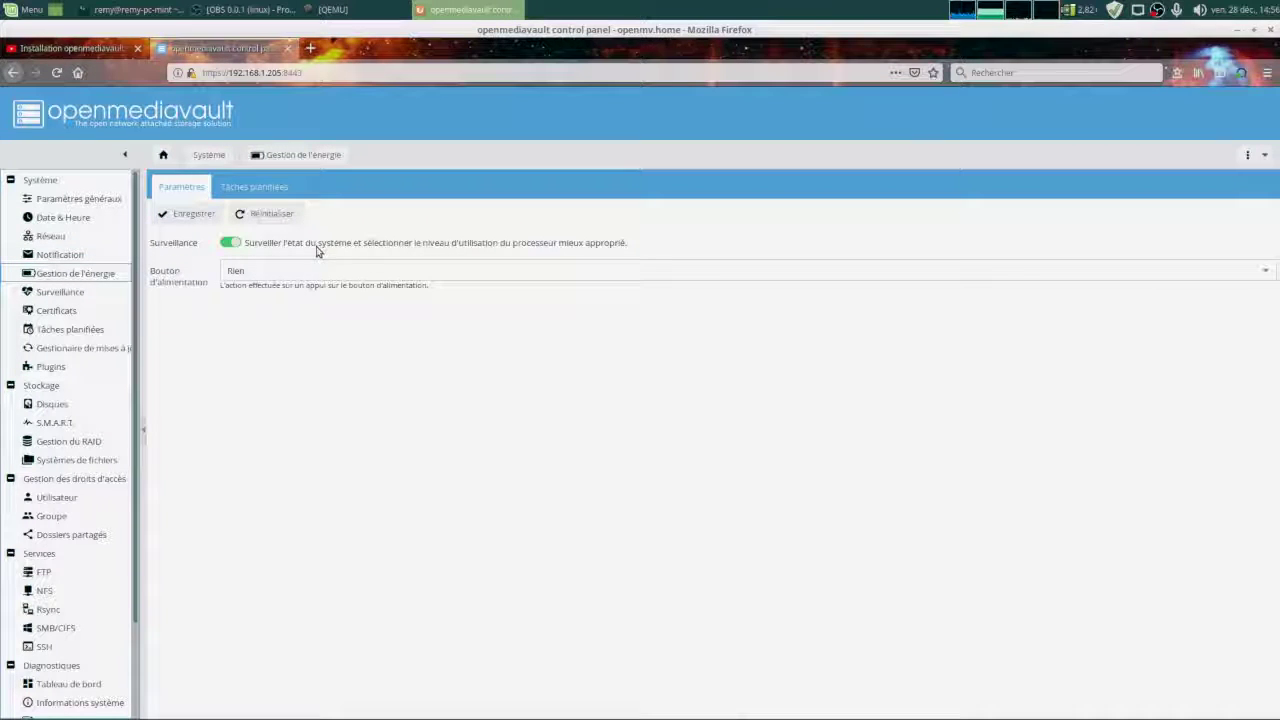
pyautogui.click(252, 188)
pyautogui.click(195, 188)
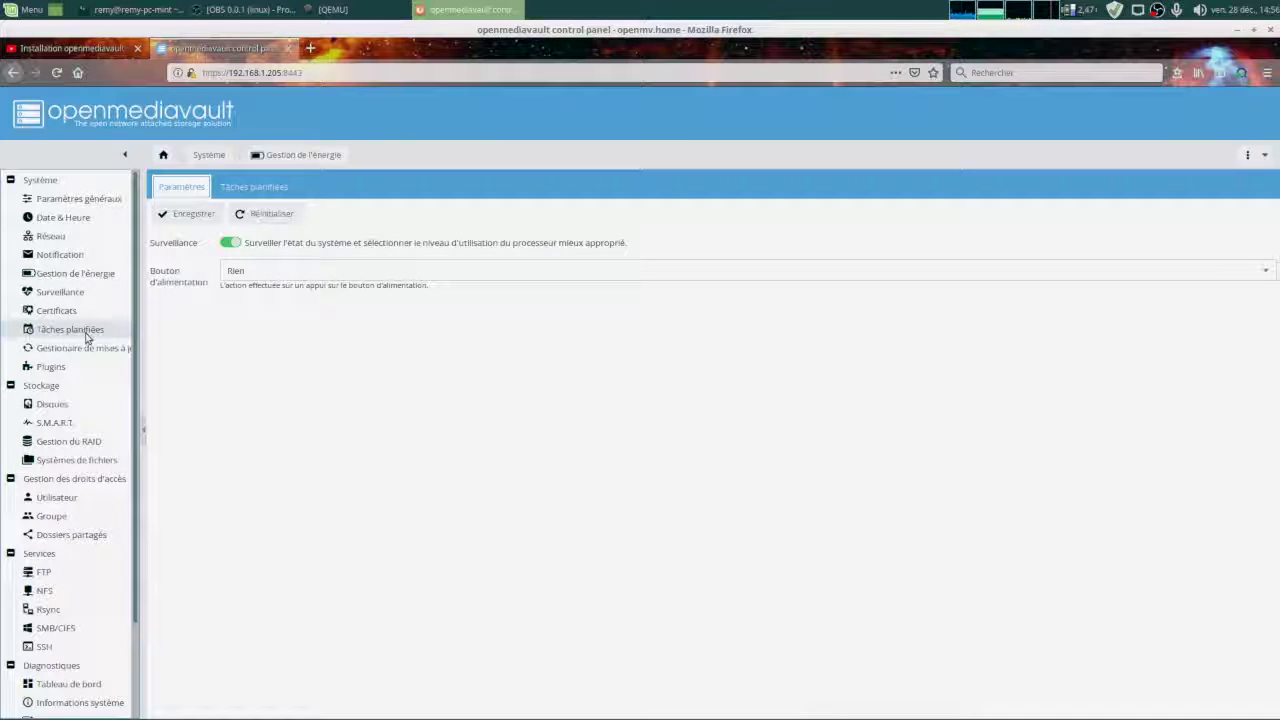
pyautogui.click(83, 350)
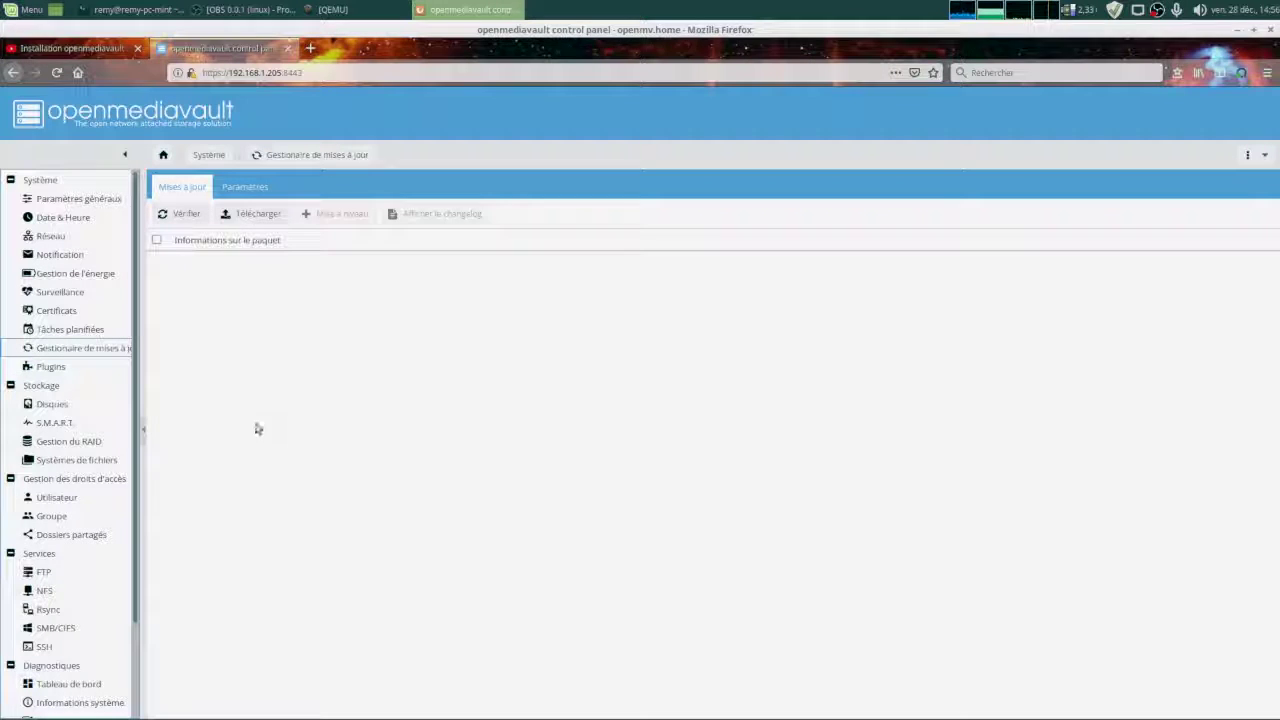
pyautogui.click(180, 214)
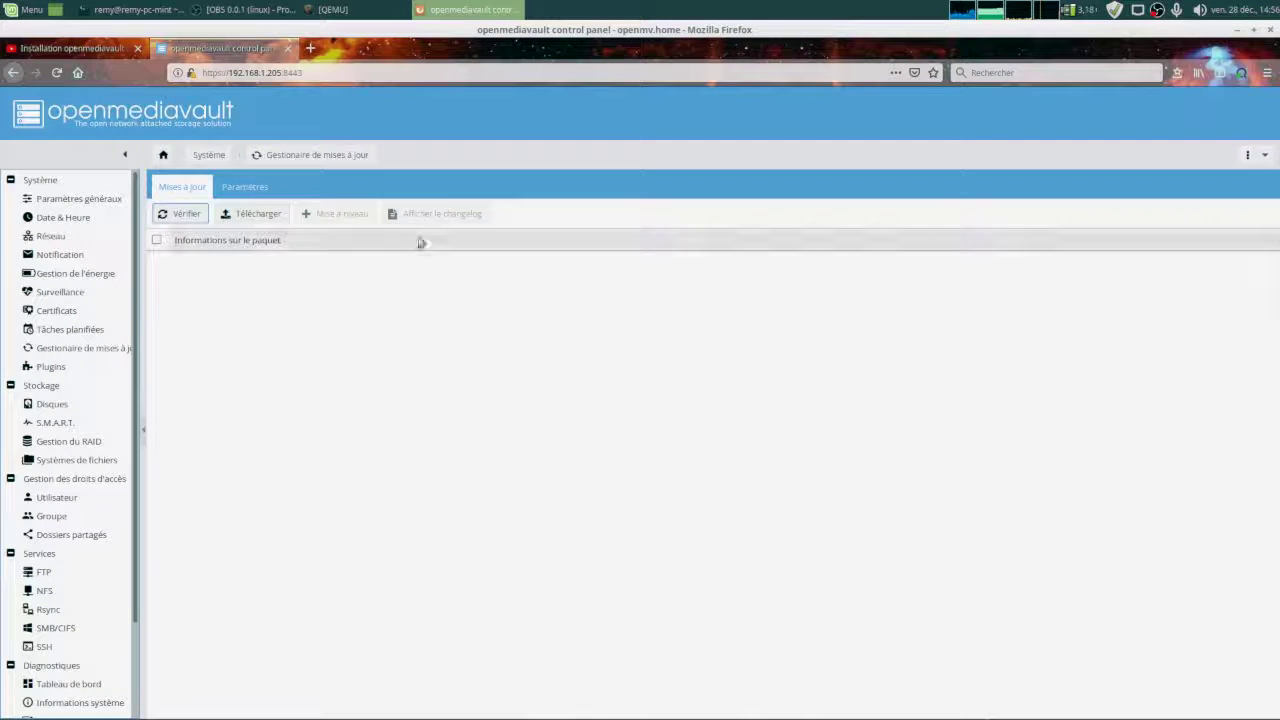
pyautogui.click(62, 405)
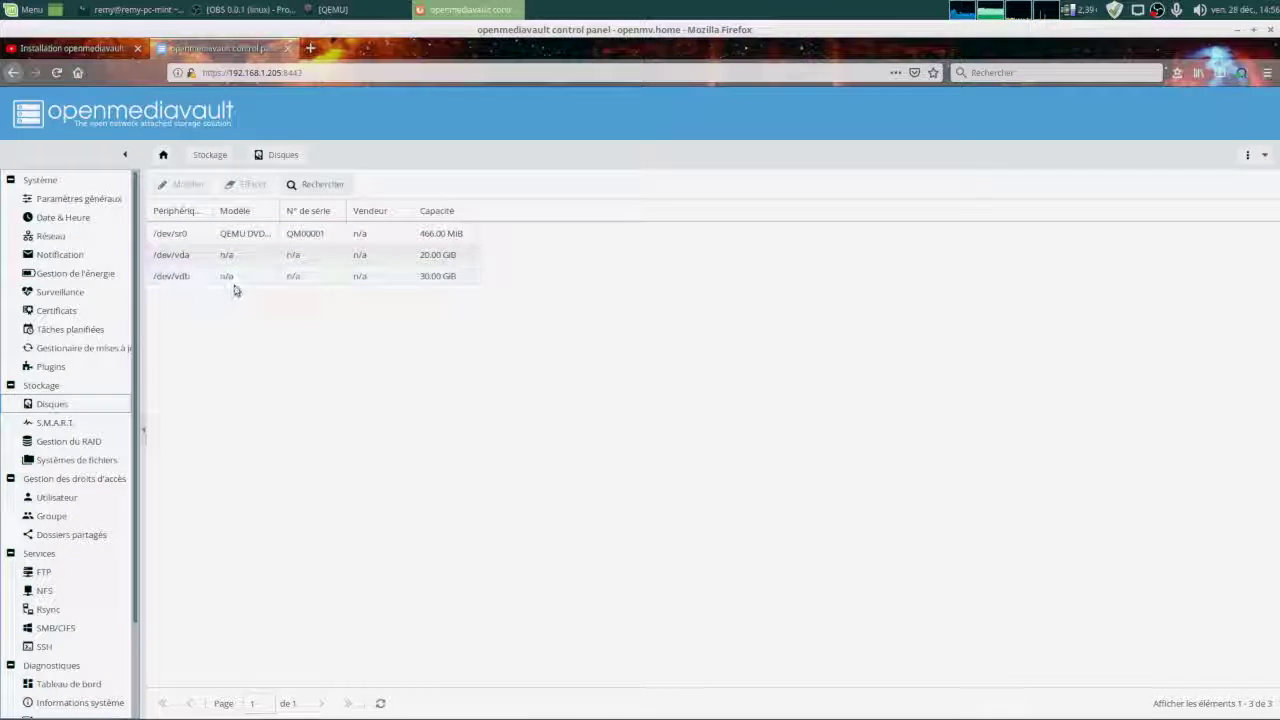
# Visit S.M.A.R.T., then in RAID Management bring up the Create RAID device form.
pyautogui.click(53, 425)
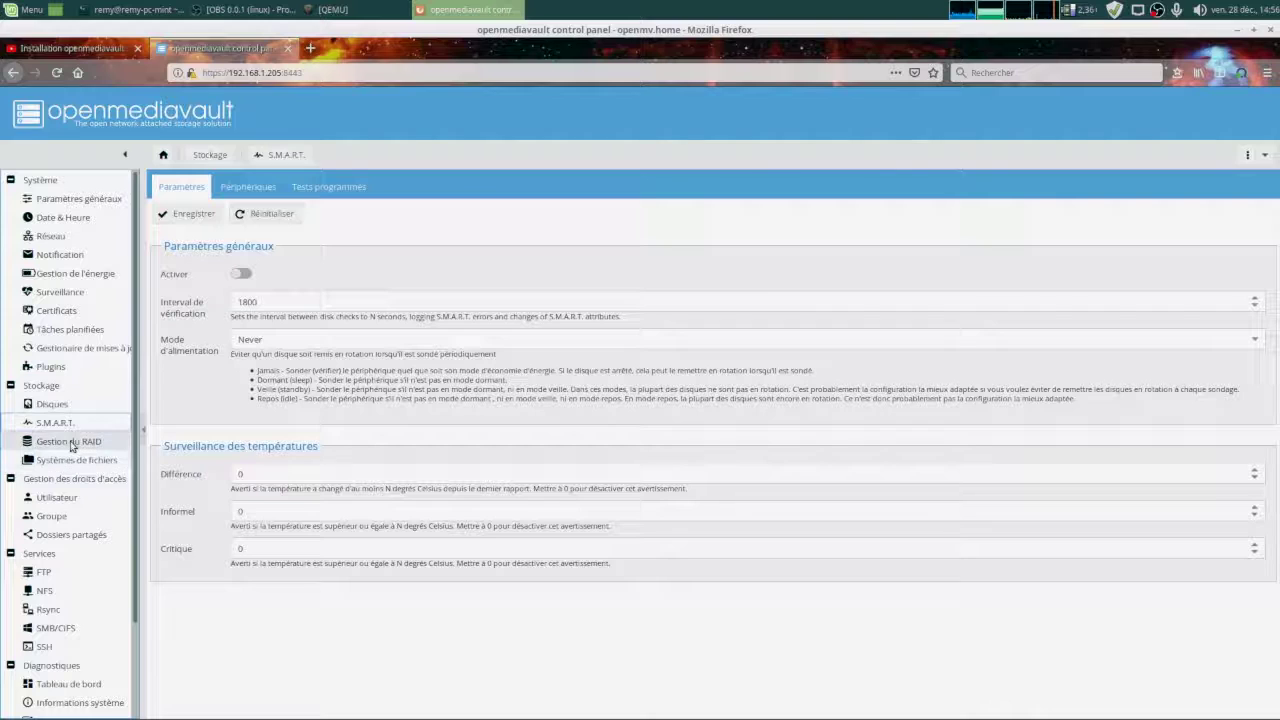
pyautogui.click(70, 444)
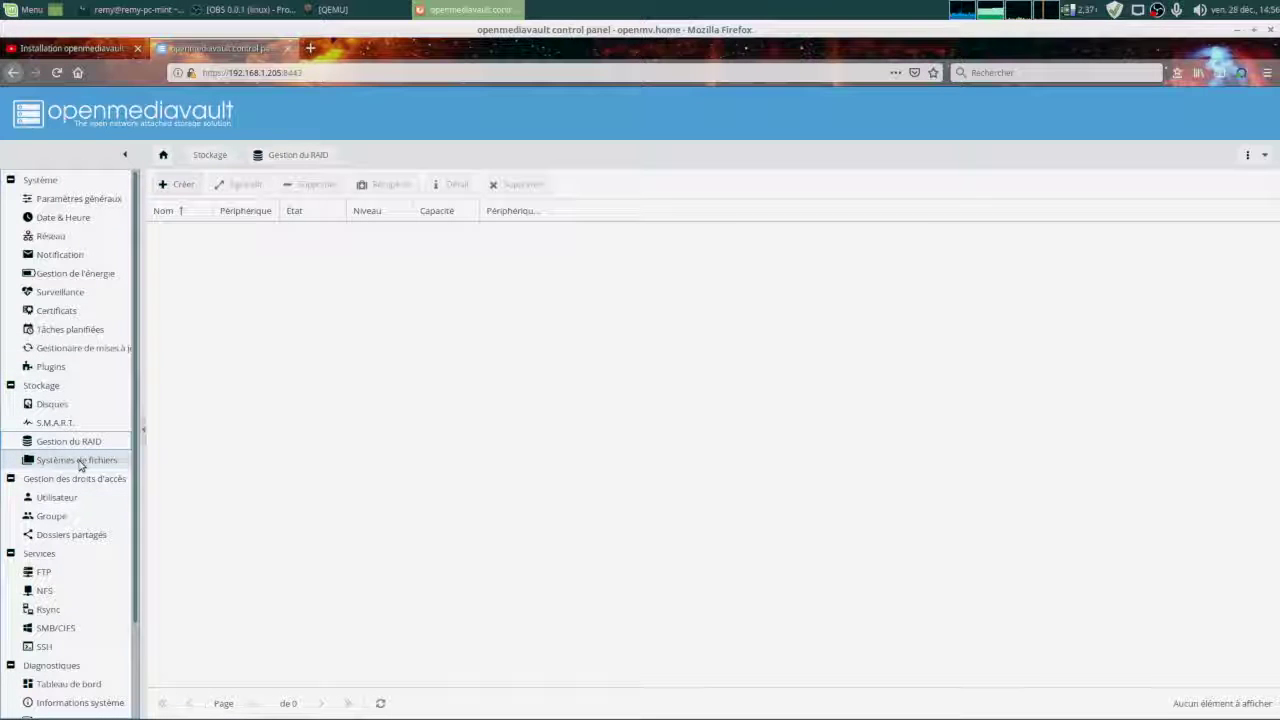
pyautogui.click(182, 185)
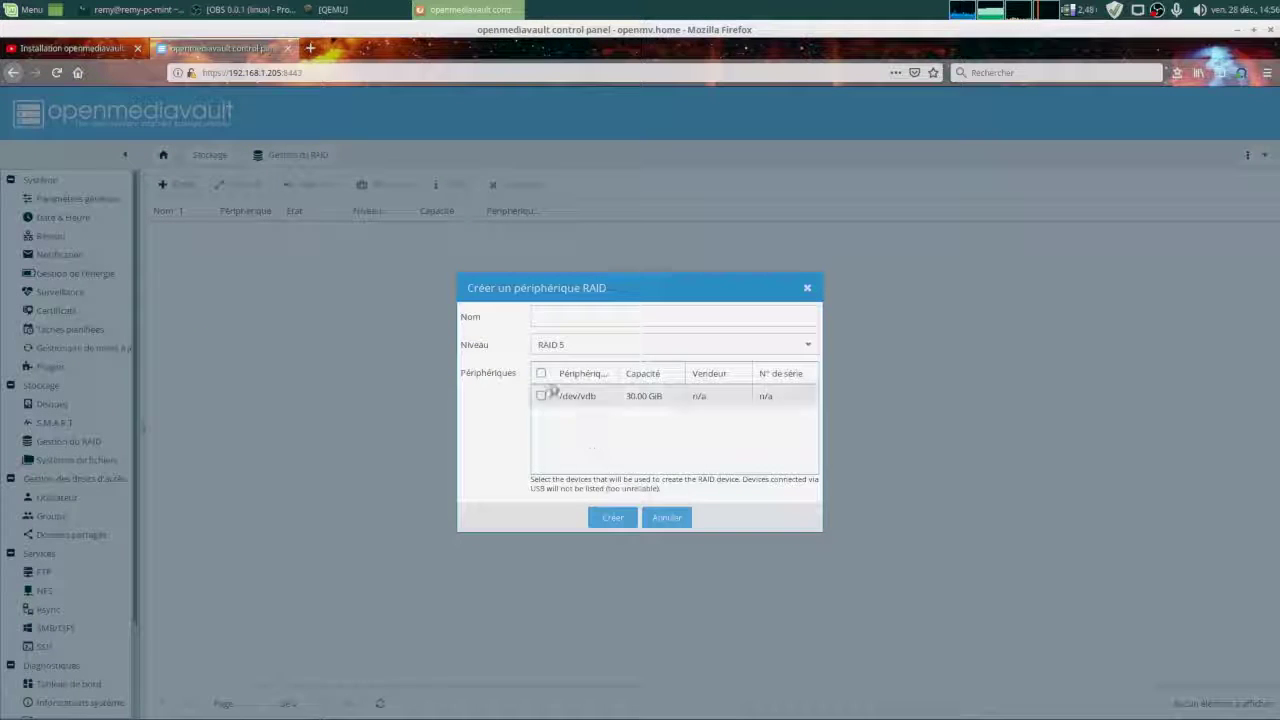
# Leave the RAID level at RAID 5, cancel the dialog, and show the File Systems page.
pyautogui.click(617, 344)
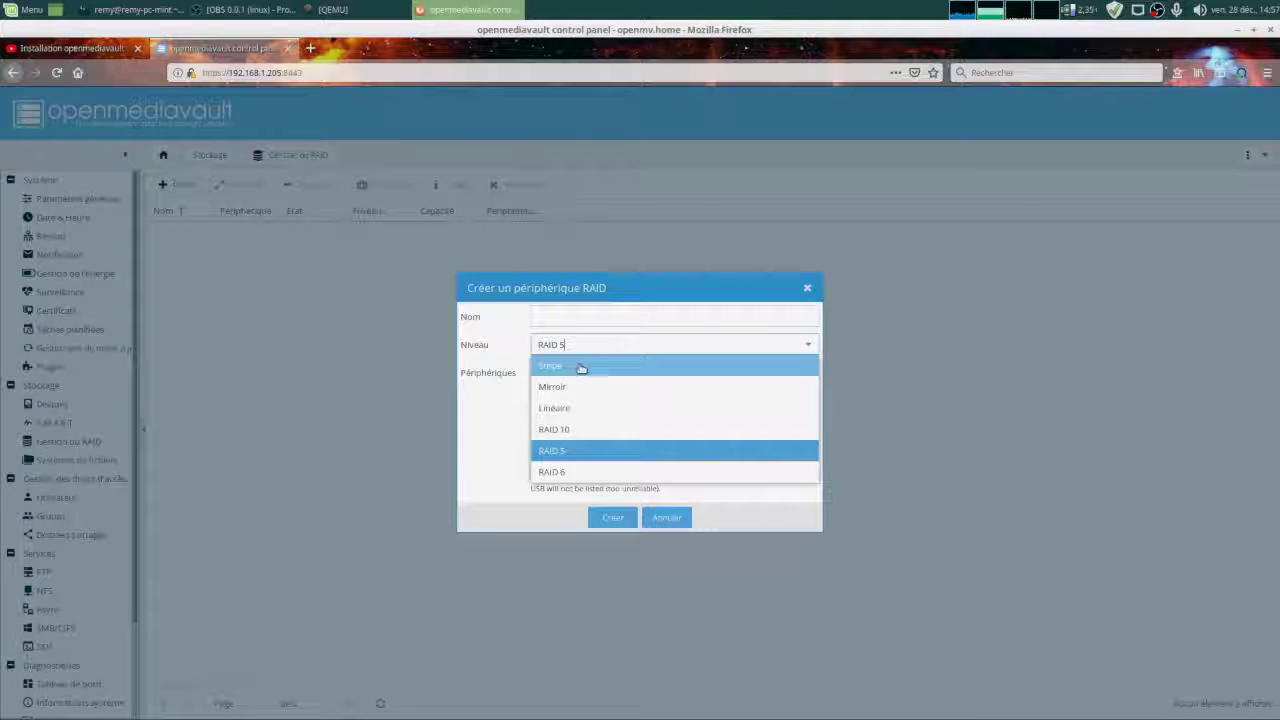
pyautogui.click(492, 457)
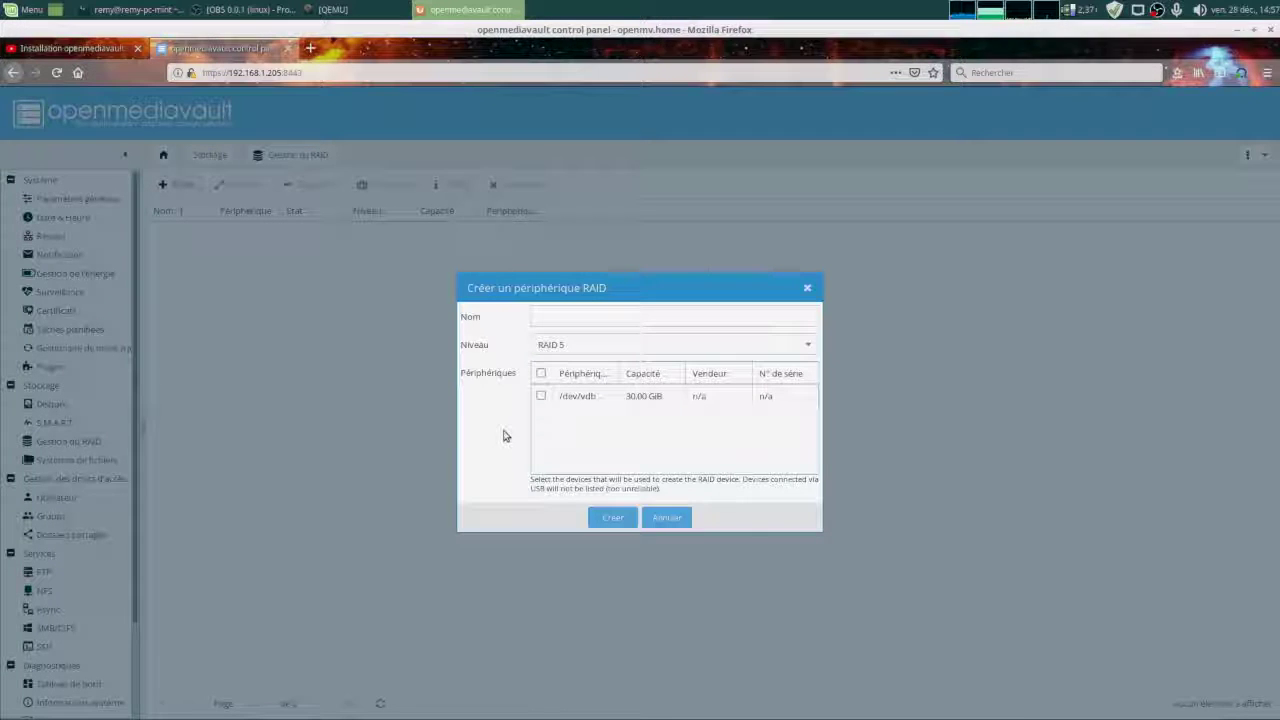
pyautogui.click(666, 517)
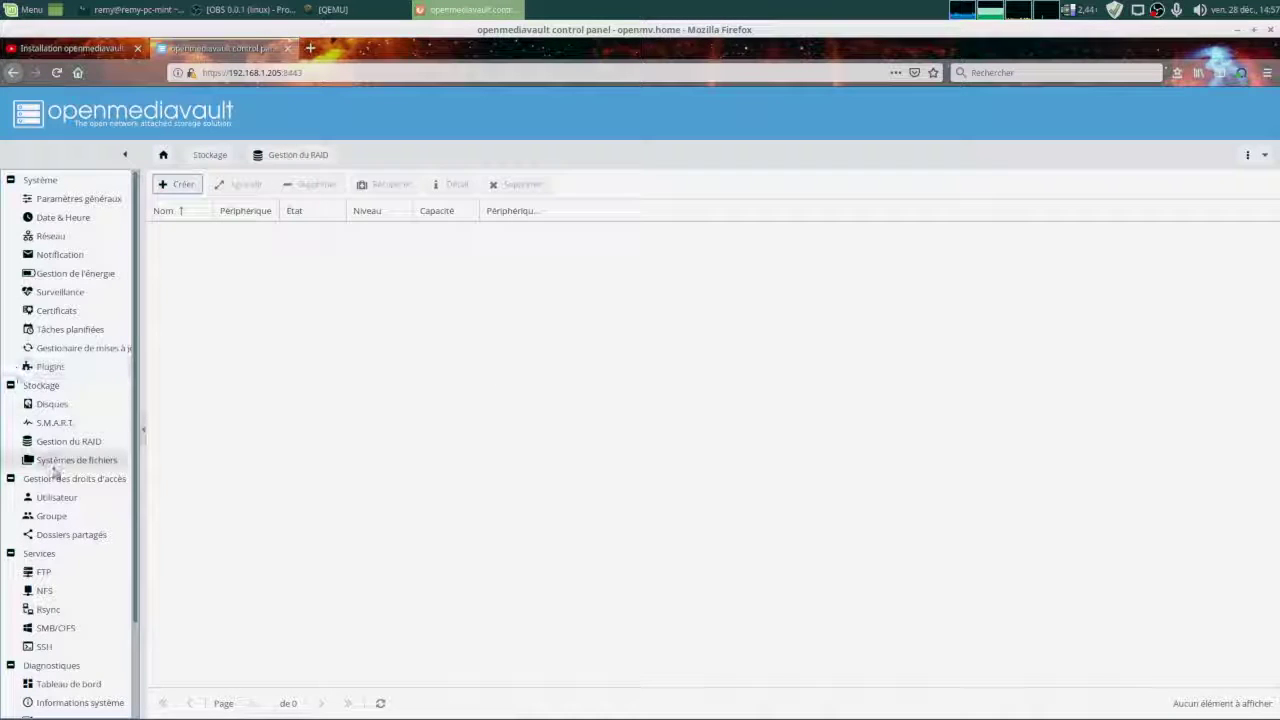
pyautogui.click(40, 461)
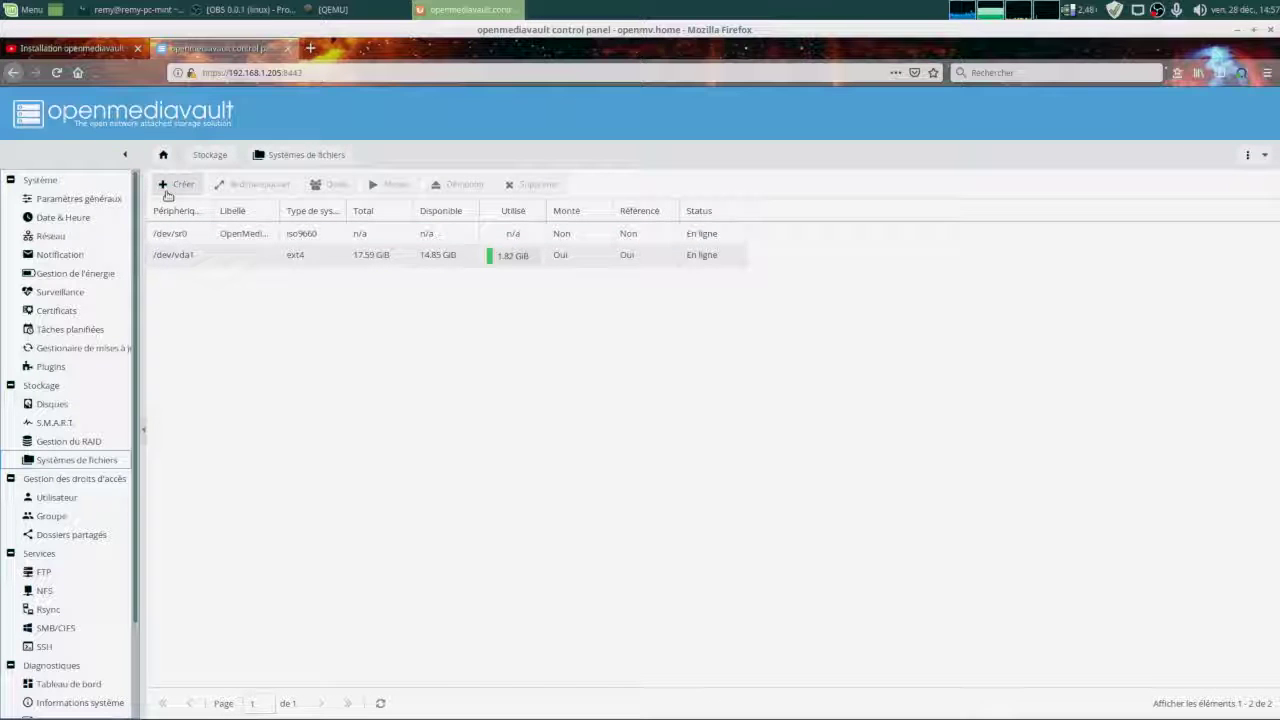
# Format /dev/vdb as an EXT4 file system labelled DATA, confirm, and close the formatting log.
pyautogui.click(165, 184)
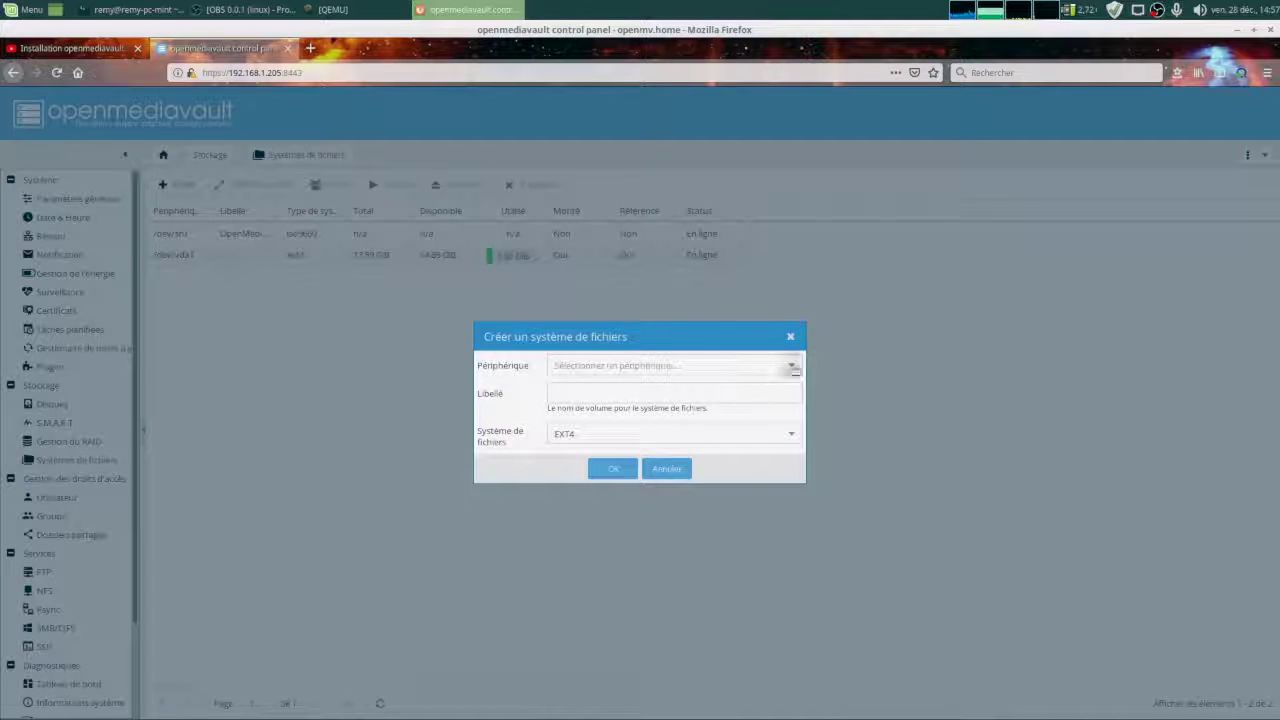
pyautogui.click(796, 368)
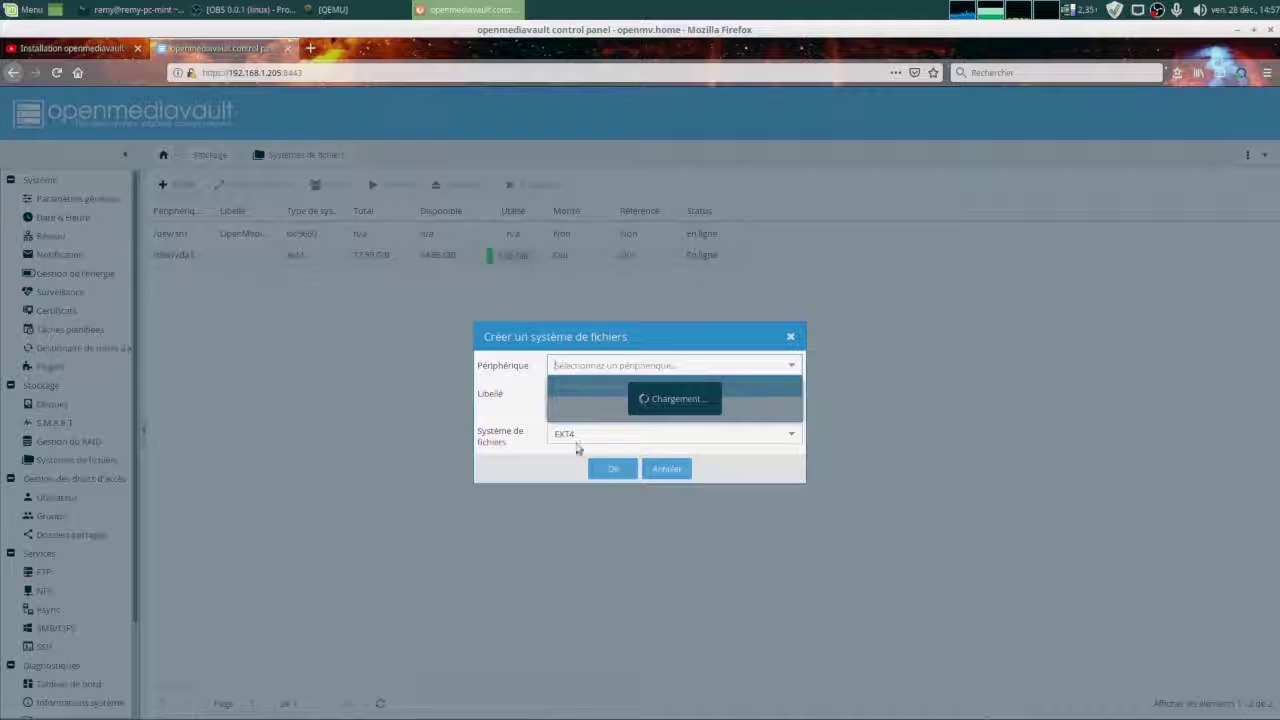
pyautogui.click(612, 386)
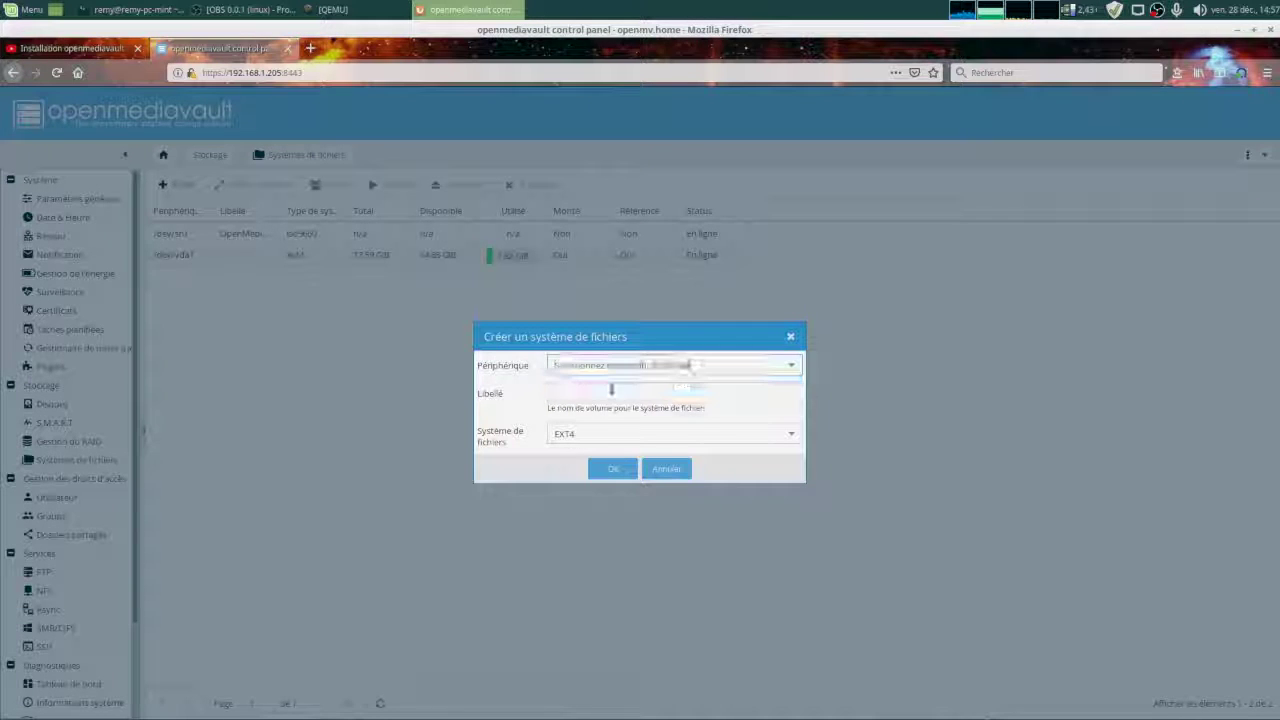
pyautogui.click(583, 393)
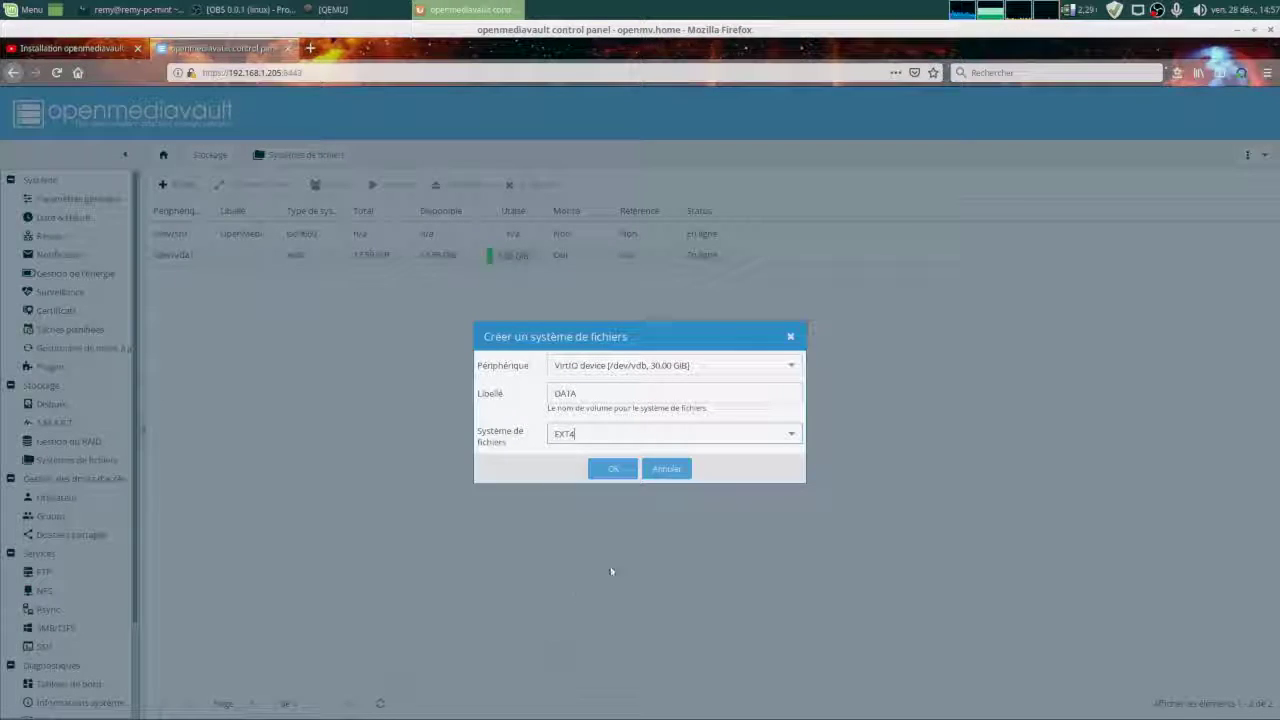
pyautogui.click(791, 433)
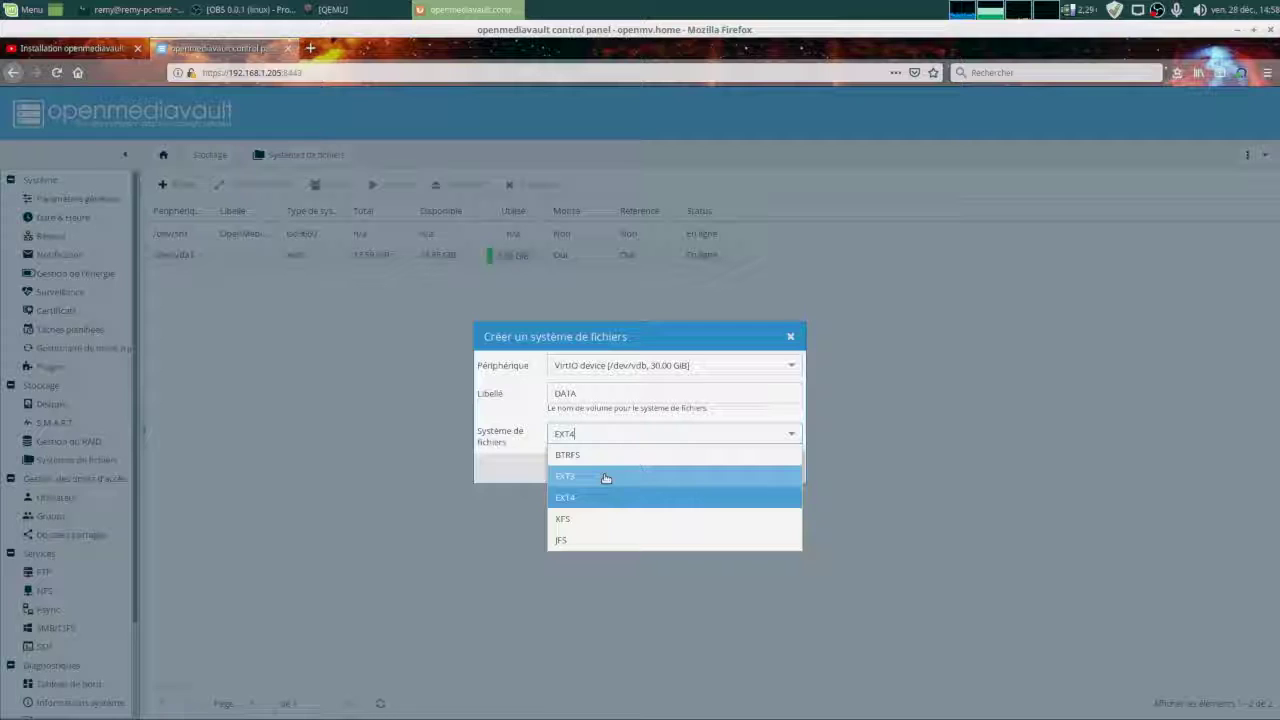
pyautogui.click(609, 495)
pyautogui.click(611, 469)
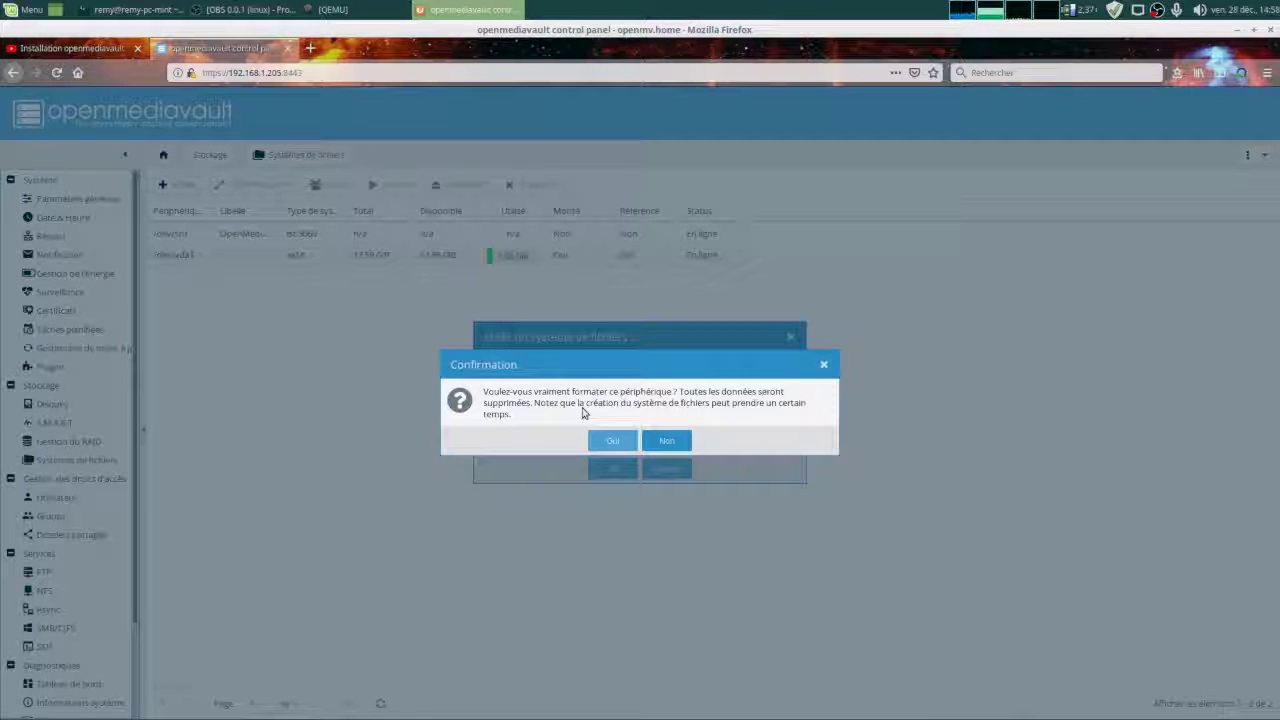
pyautogui.click(612, 441)
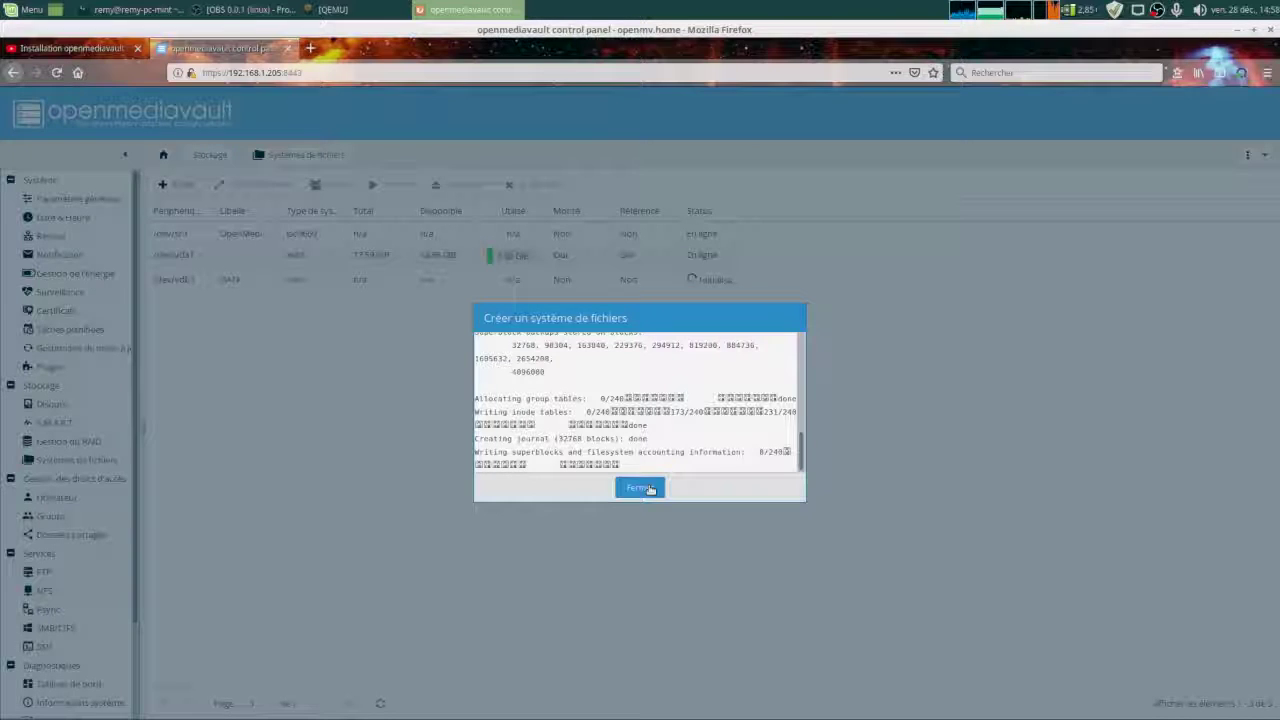
pyautogui.click(648, 488)
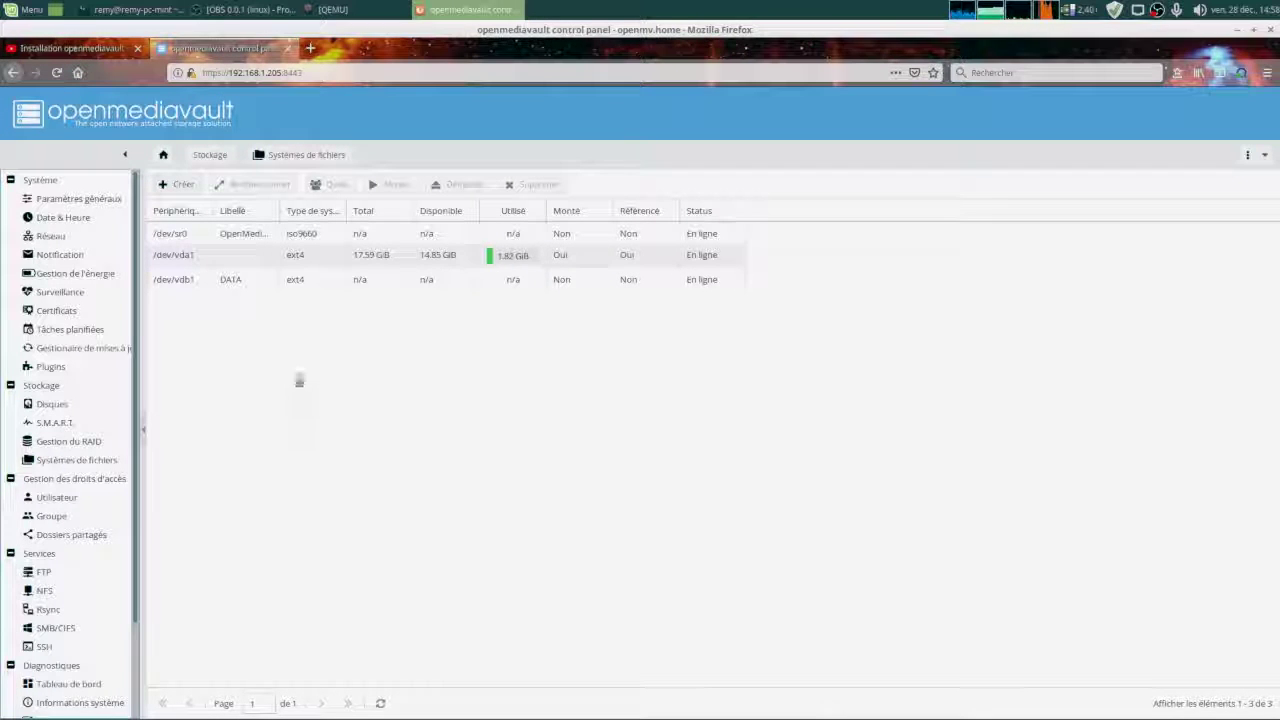
# Mount /dev/vdb1 (DATA), apply the pending configuration change, and bring up its quota settings.
pyautogui.click(179, 289)
pyautogui.click(179, 283)
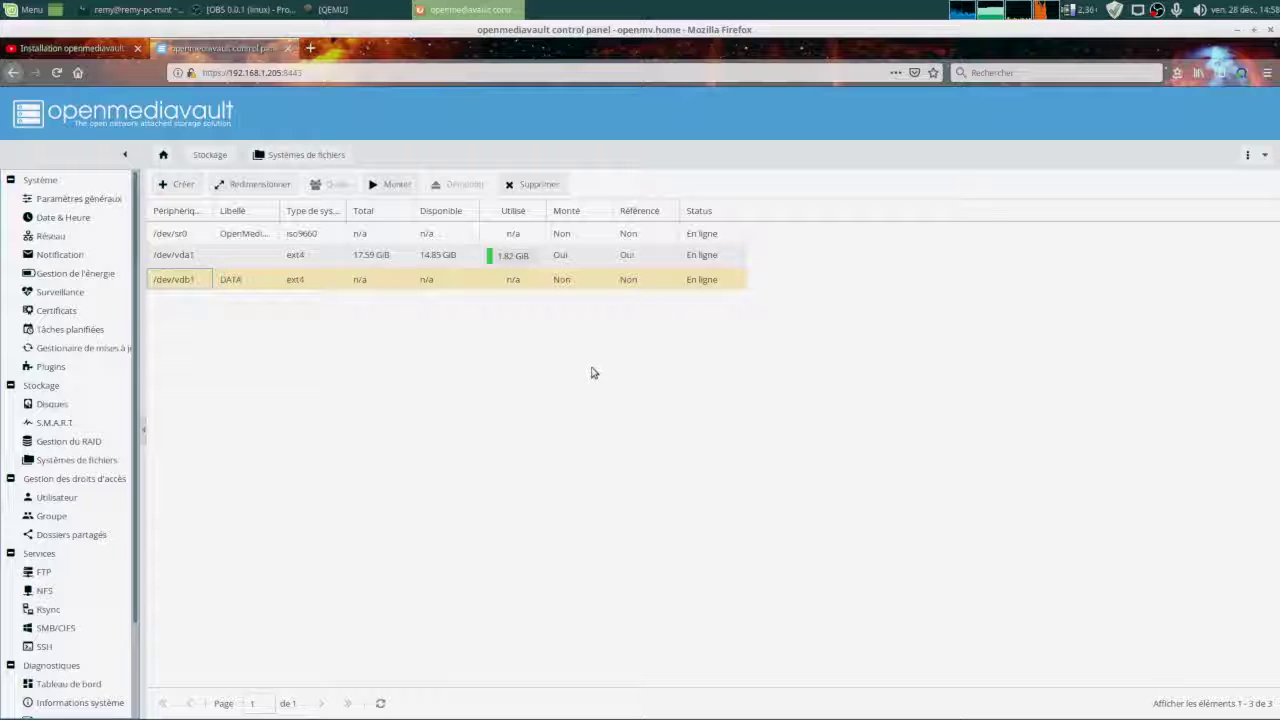
pyautogui.click(390, 185)
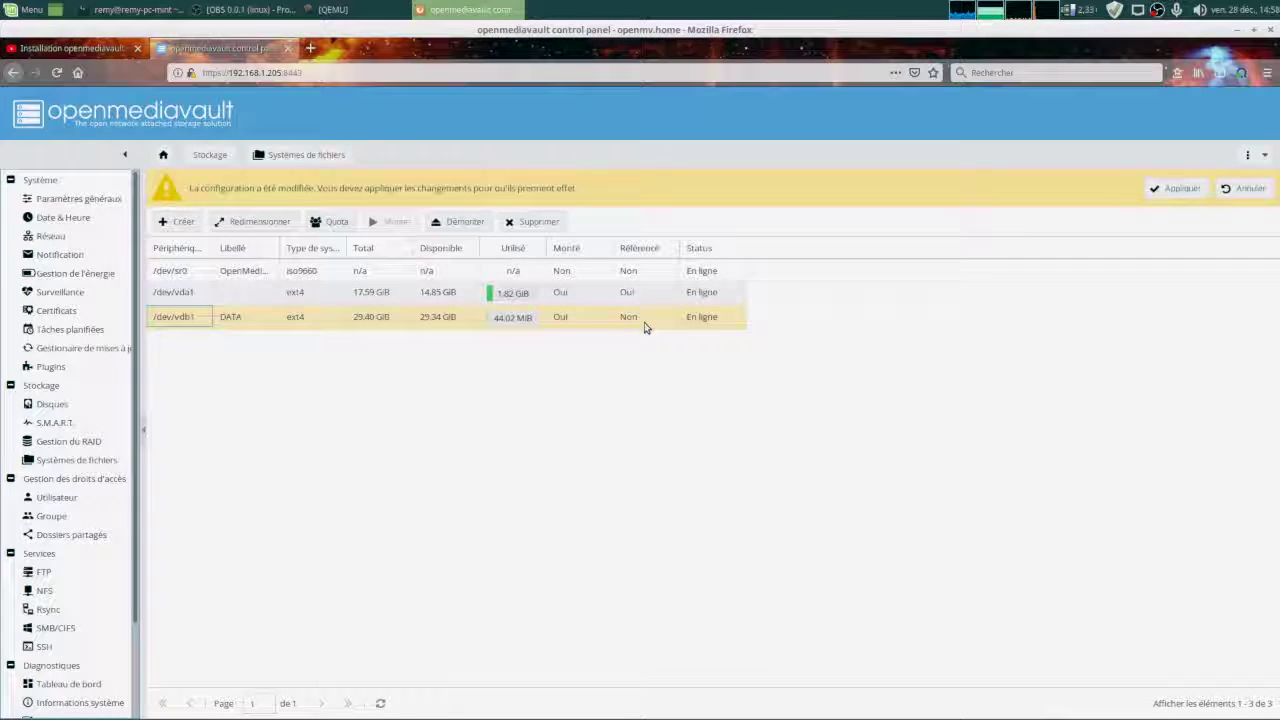
pyautogui.click(1178, 189)
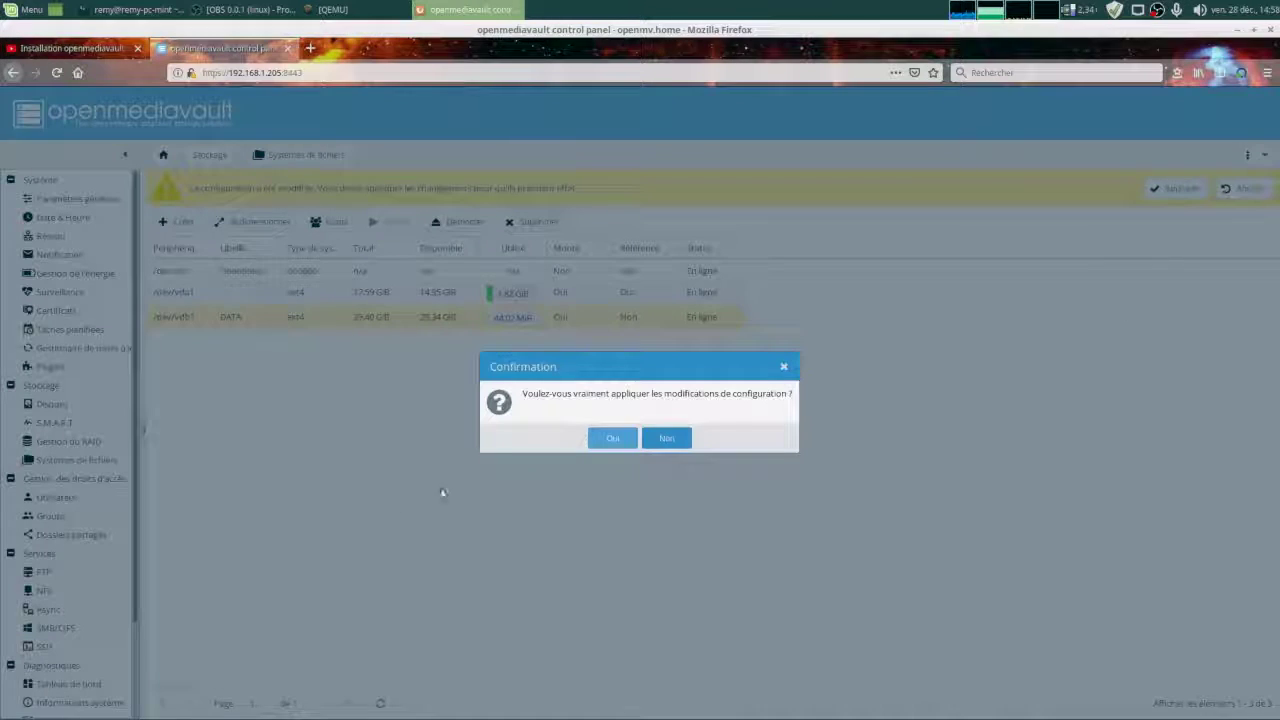
pyautogui.click(612, 438)
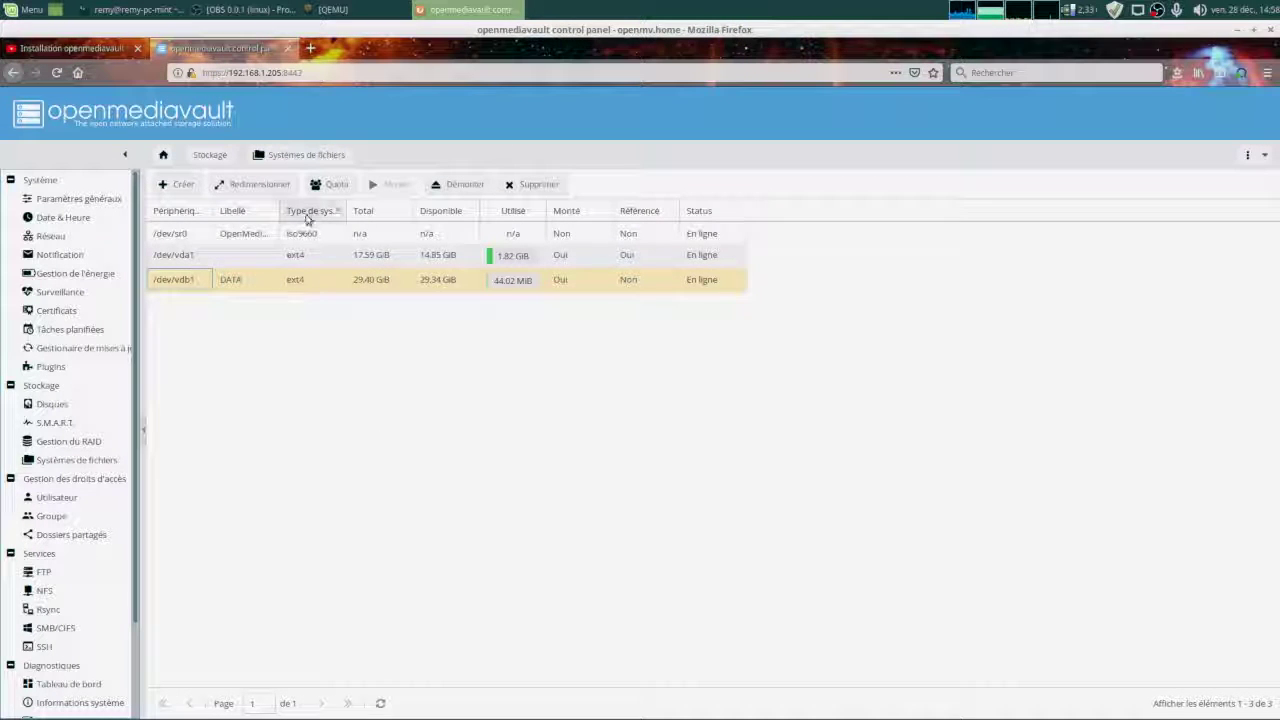
pyautogui.click(330, 184)
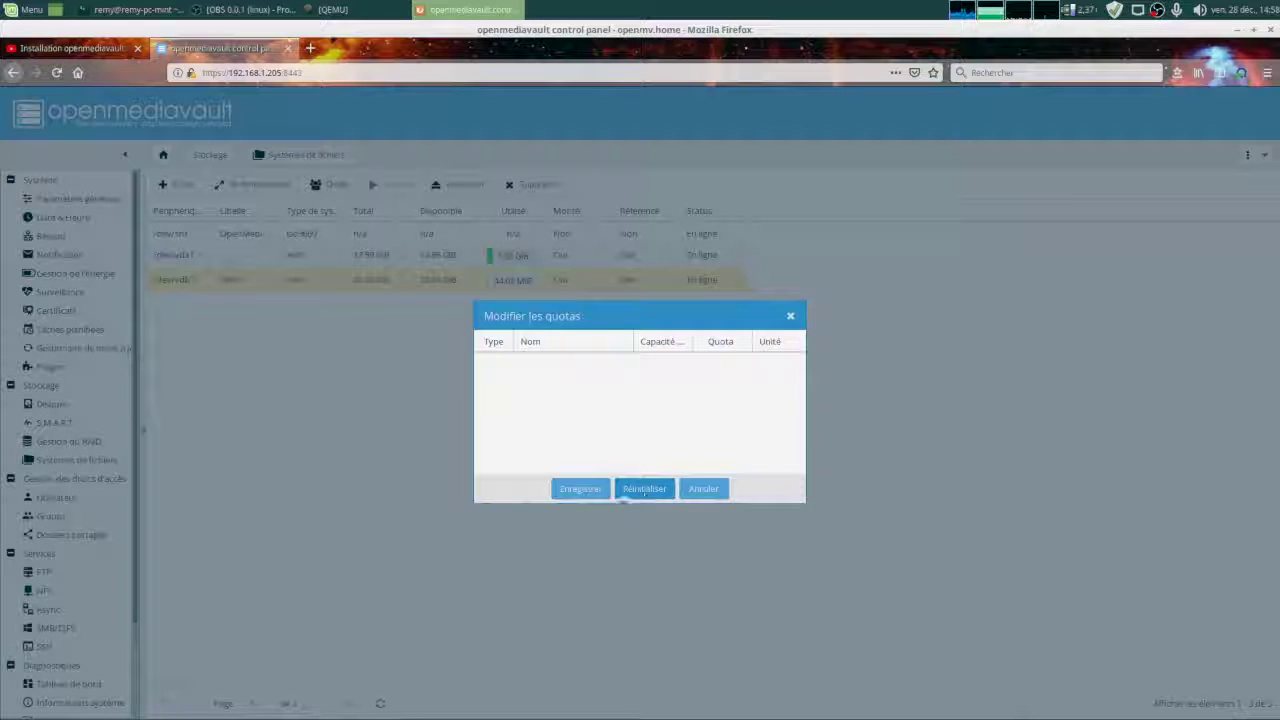
# Cancel the Edit quotas dialog without changing anything.
pyautogui.click(704, 490)
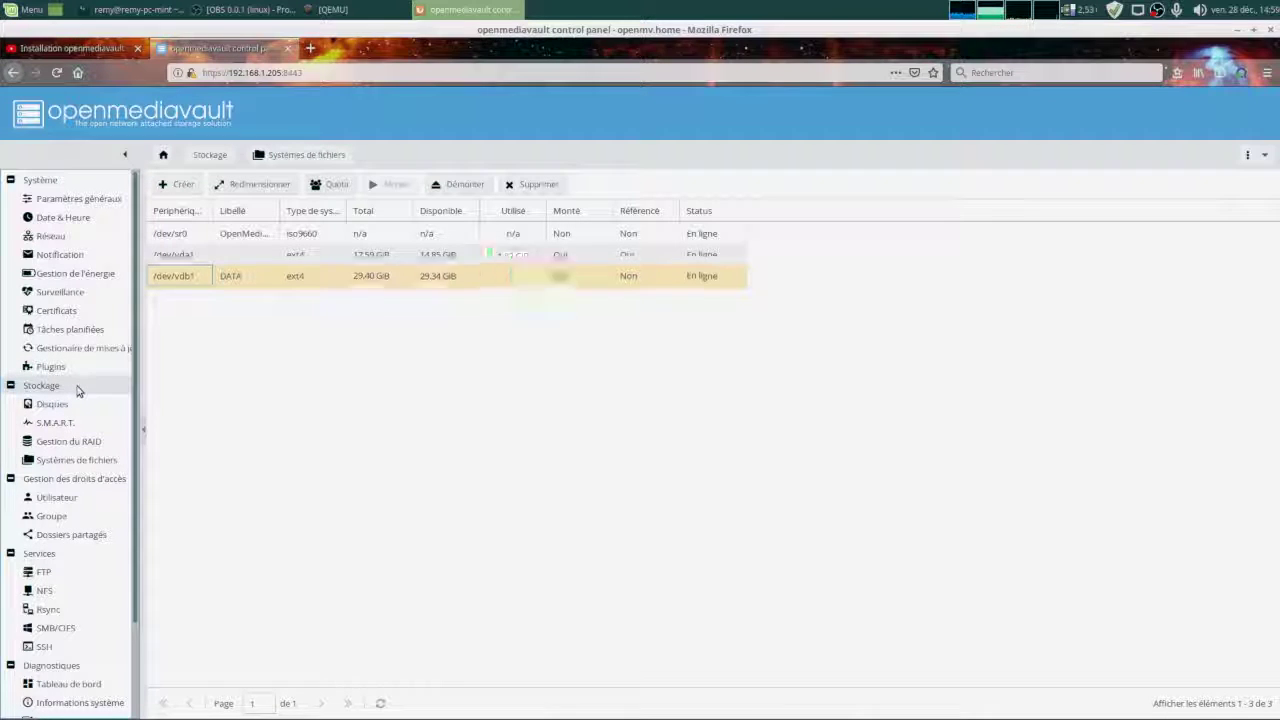
# In Users, add a new user, entering the username, a comment, and the password twice.
pyautogui.click(56, 500)
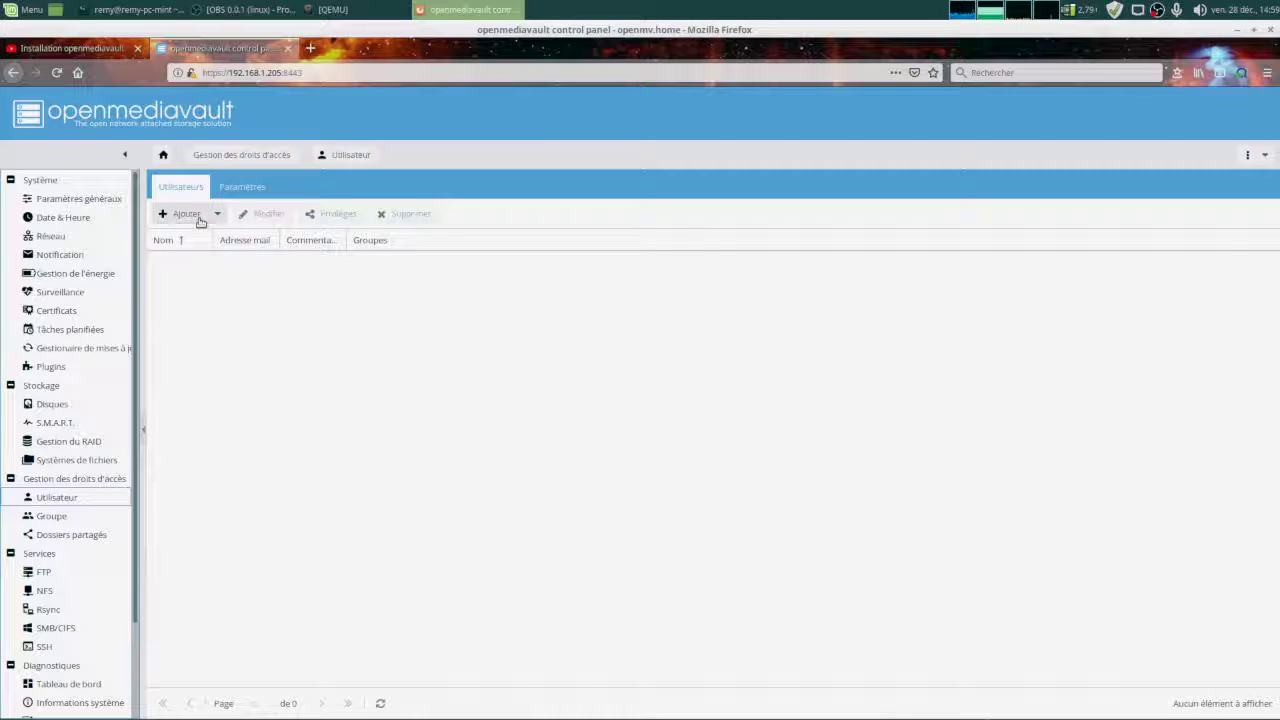
pyautogui.click(200, 218)
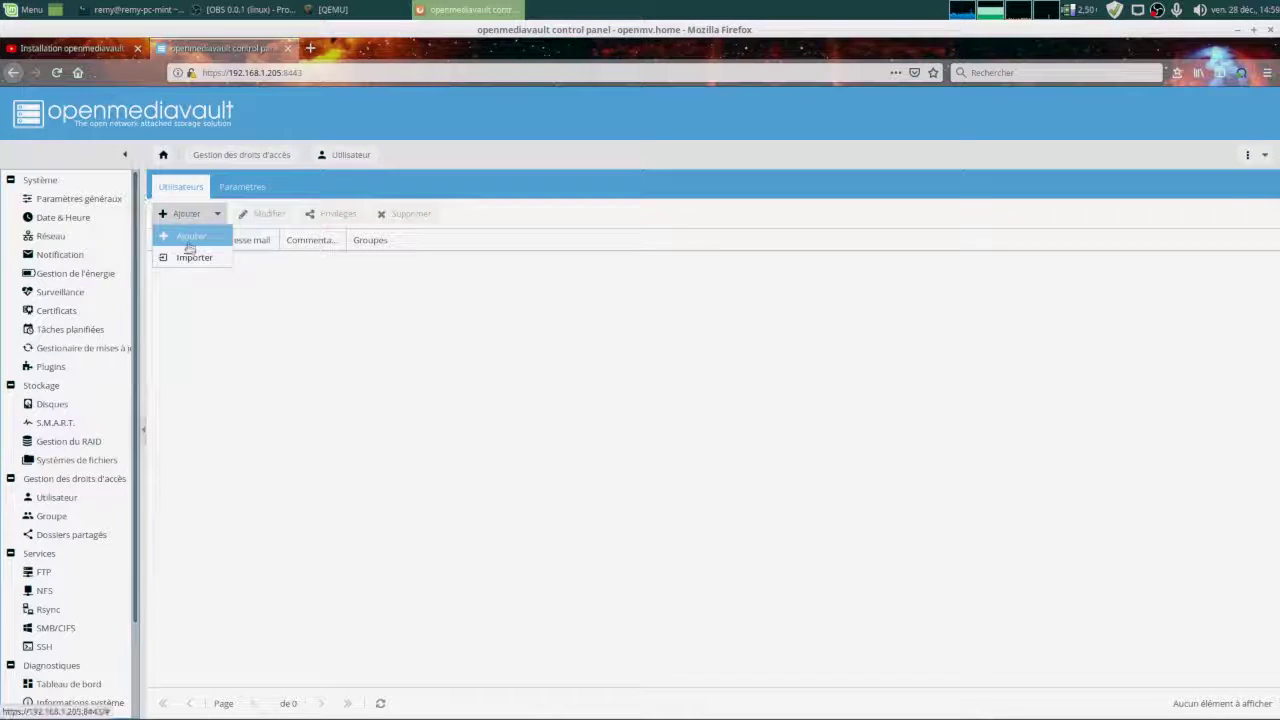
pyautogui.click(190, 240)
pyautogui.click(605, 334)
pyautogui.write('albert')
pyautogui.press('Tab')
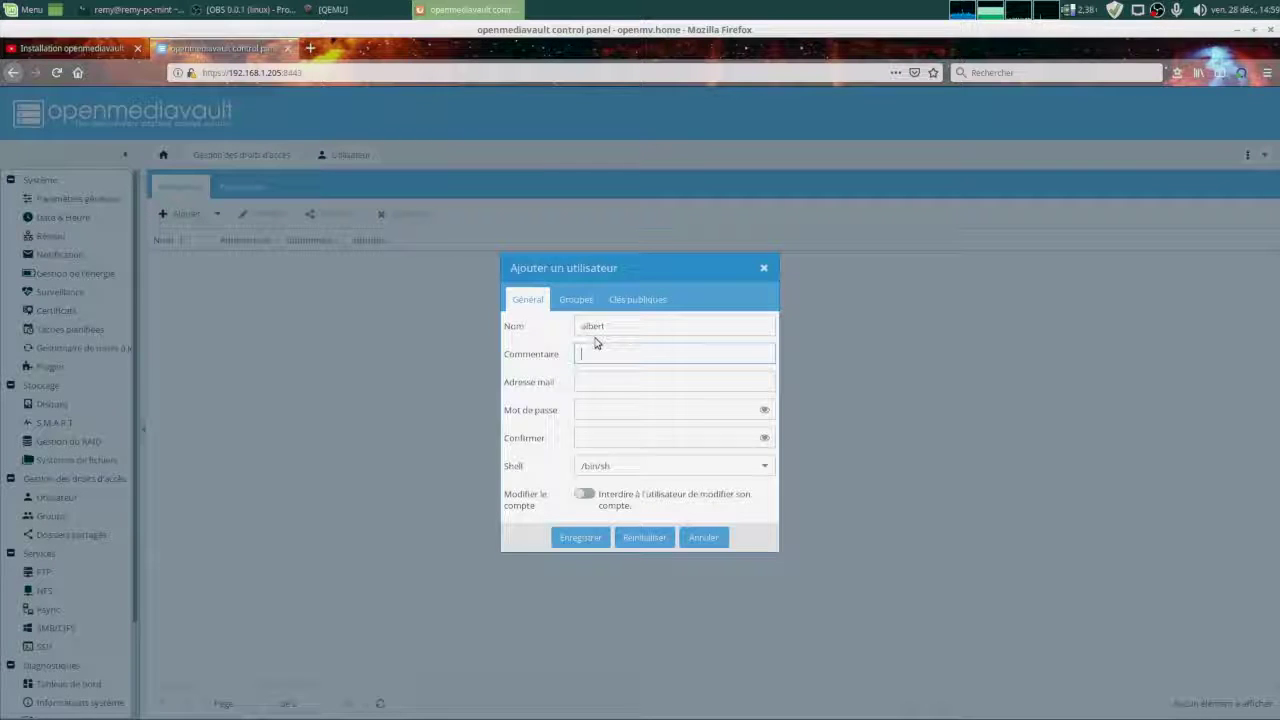
pyautogui.write('alberts DATA')
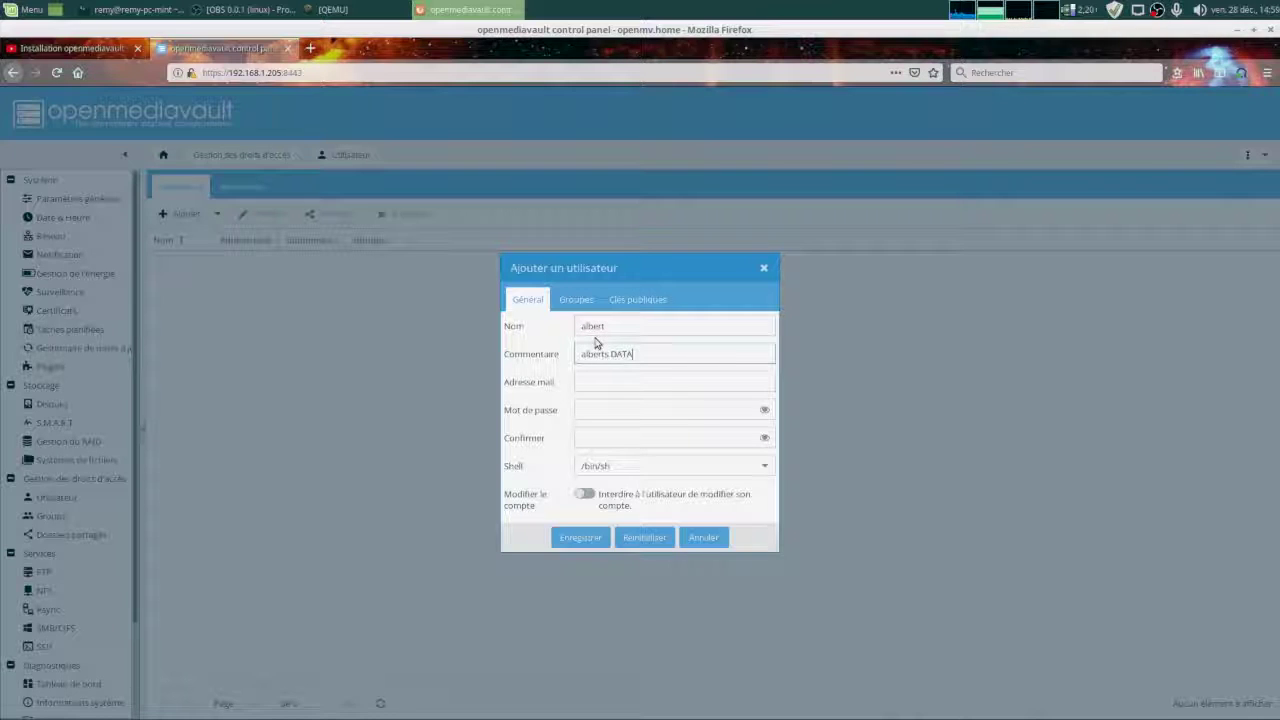
pyautogui.press('Tab')
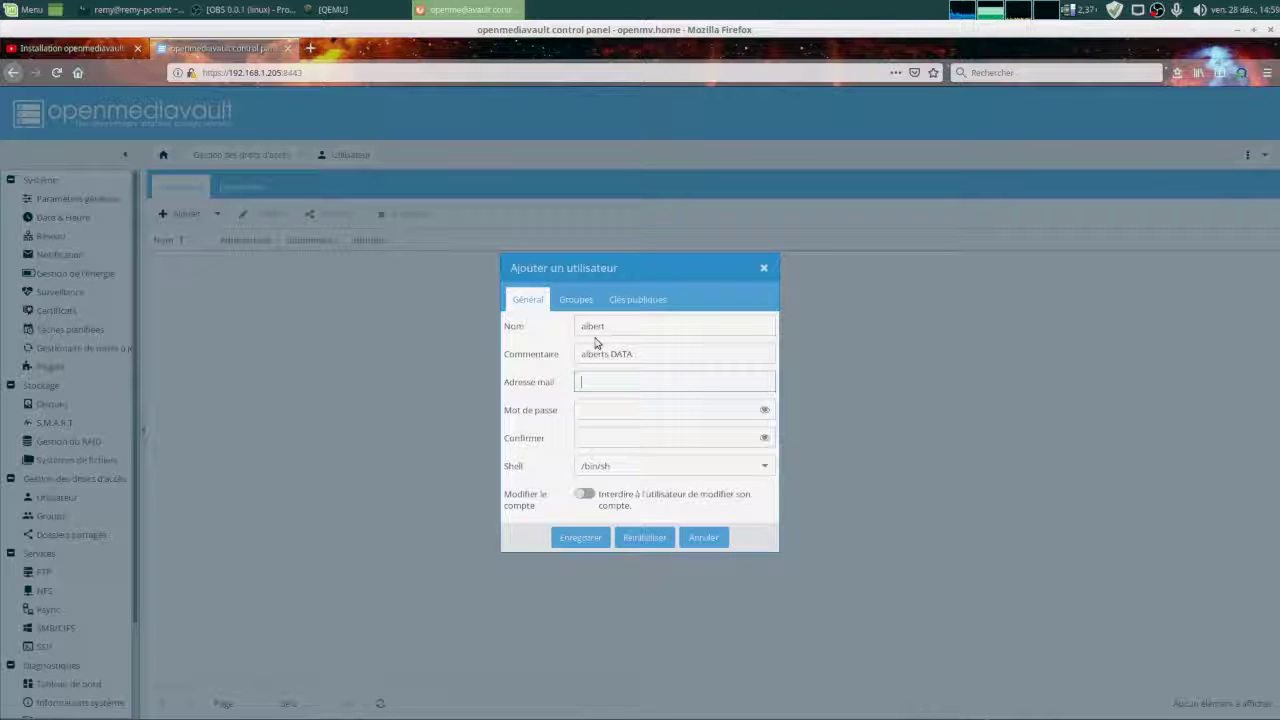
pyautogui.press('Tab')
pyautogui.write('123')
pyautogui.press('Tab')
pyautogui.write('123')
# Set the login shell to /bin/false and forbid the user from modifying their account.
pyautogui.press('Tab')
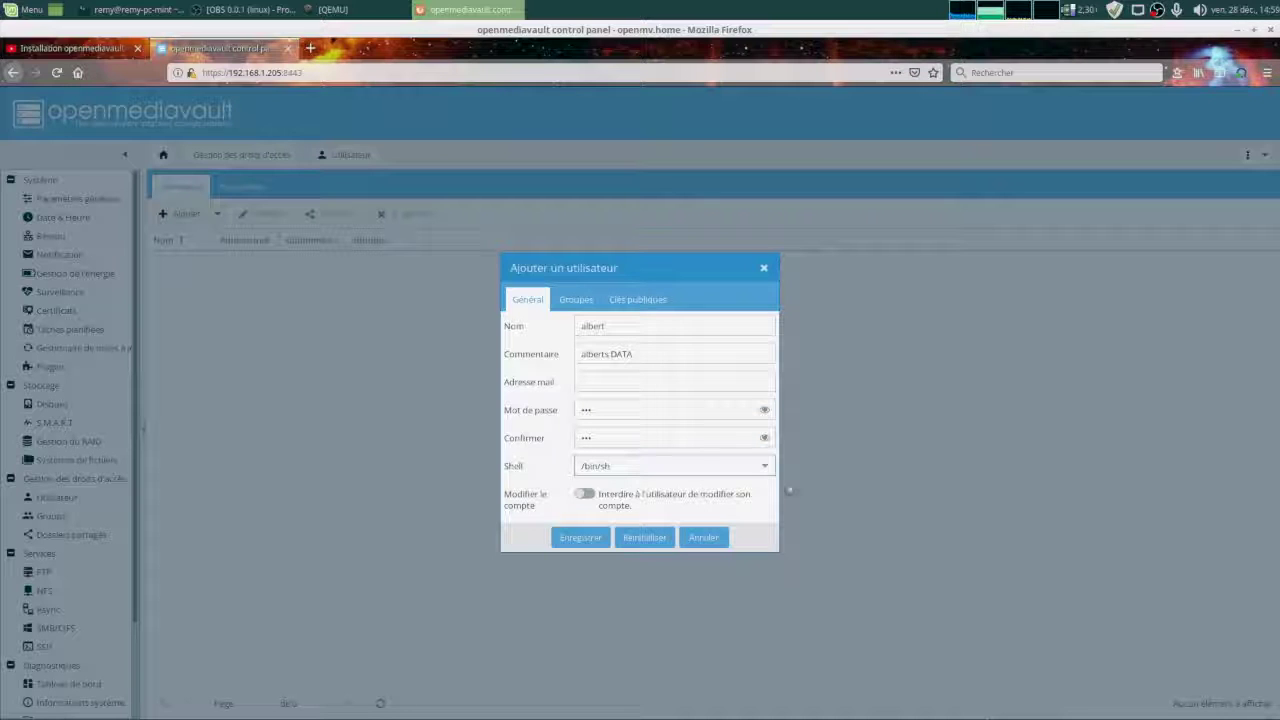
pyautogui.click(765, 470)
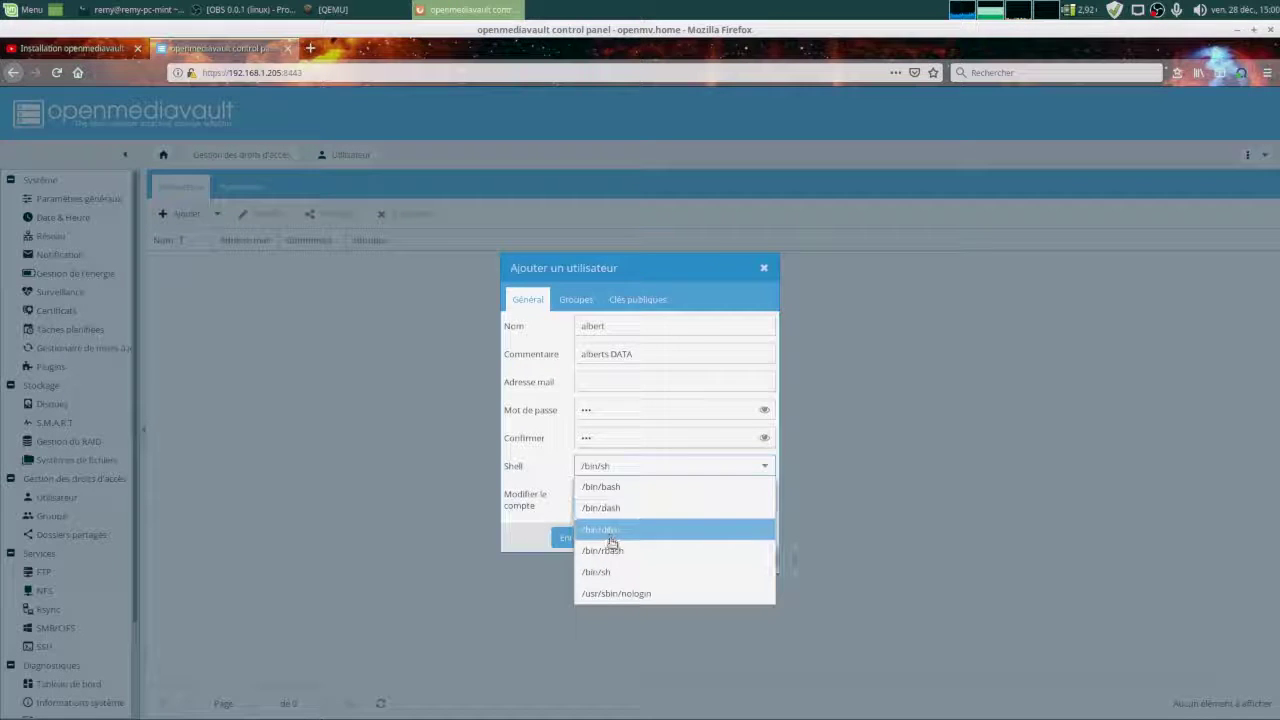
pyautogui.click(608, 533)
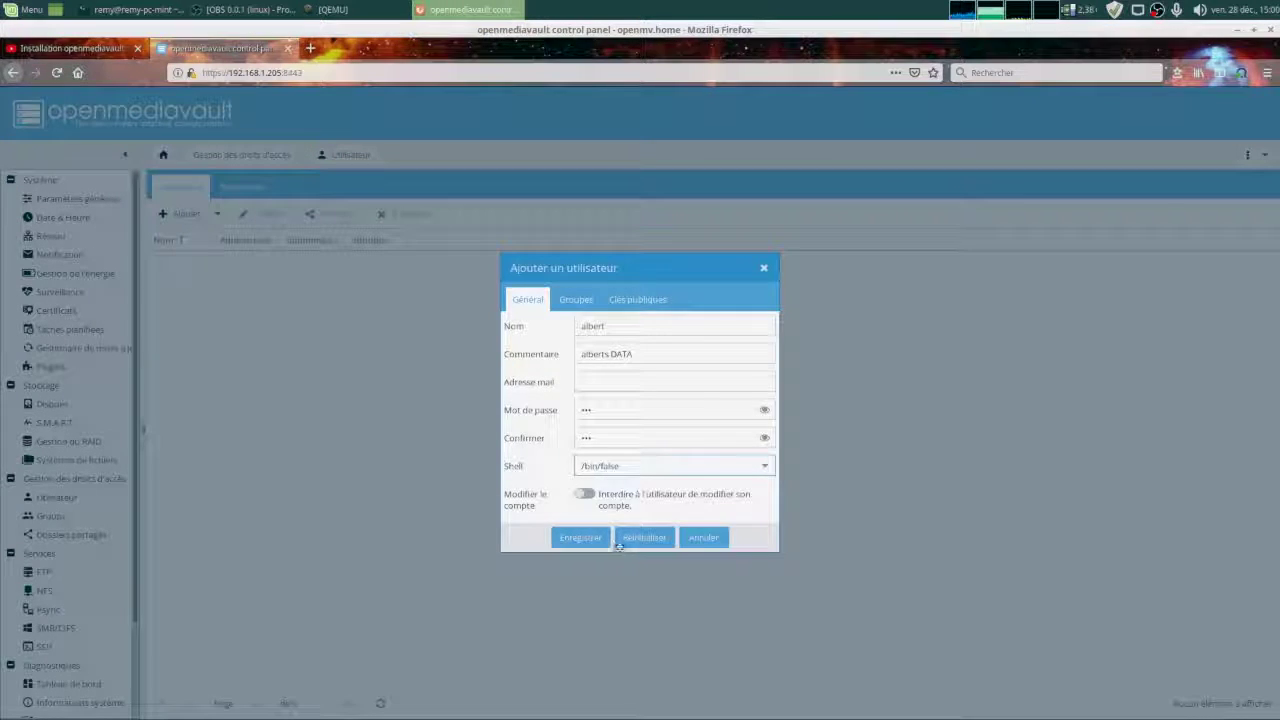
pyautogui.click(584, 497)
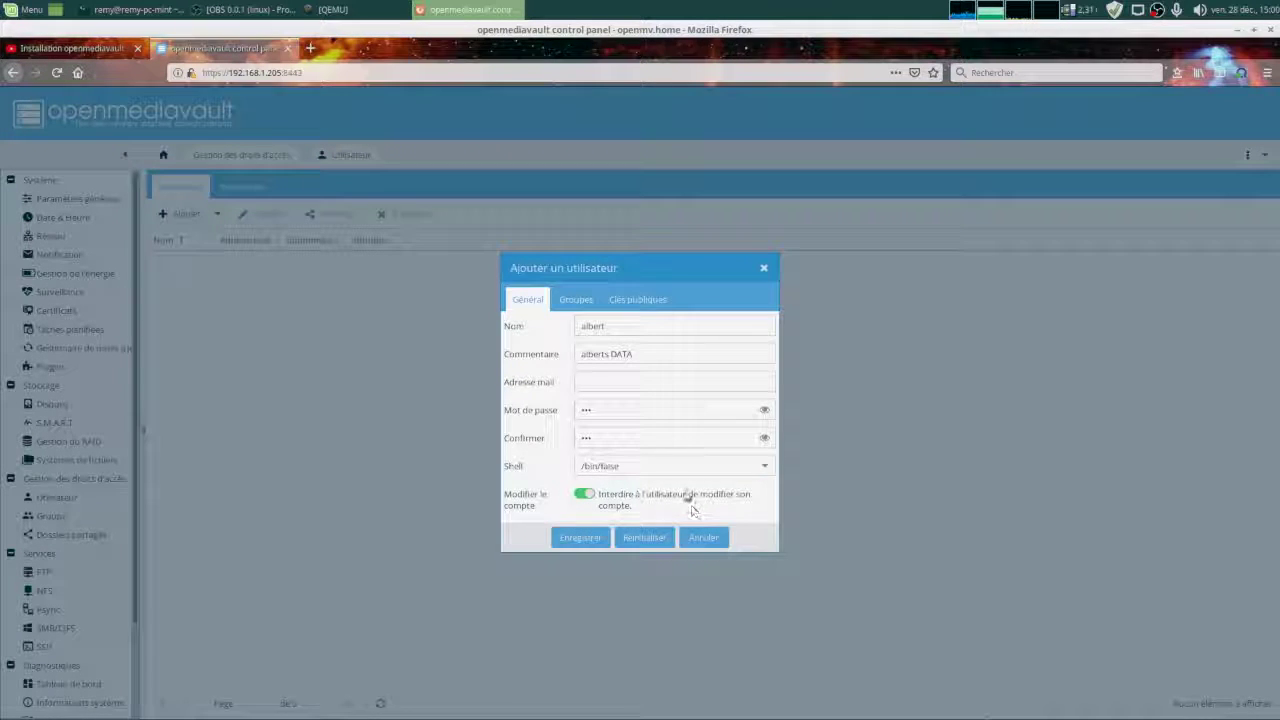
# On the Groups tab, tick the ssh group and scroll through the whole group list back to the top.
pyautogui.click(580, 300)
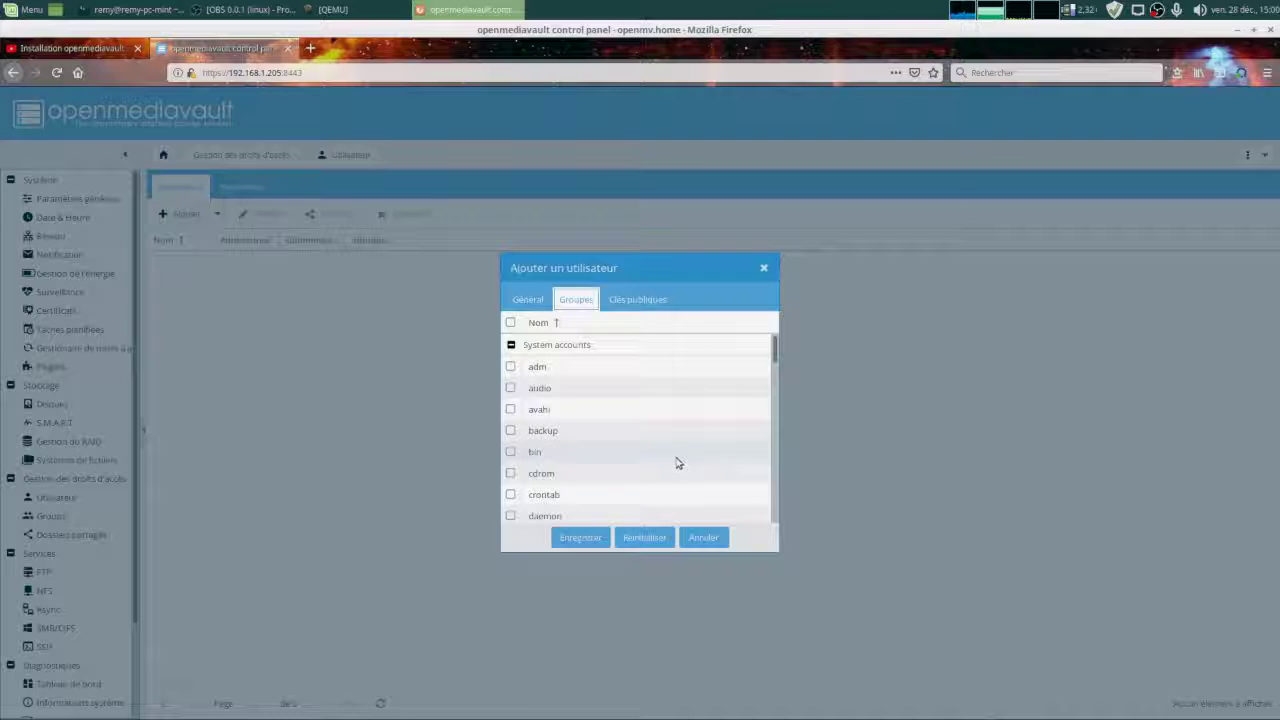
pyautogui.scroll(-15, 672, 447)
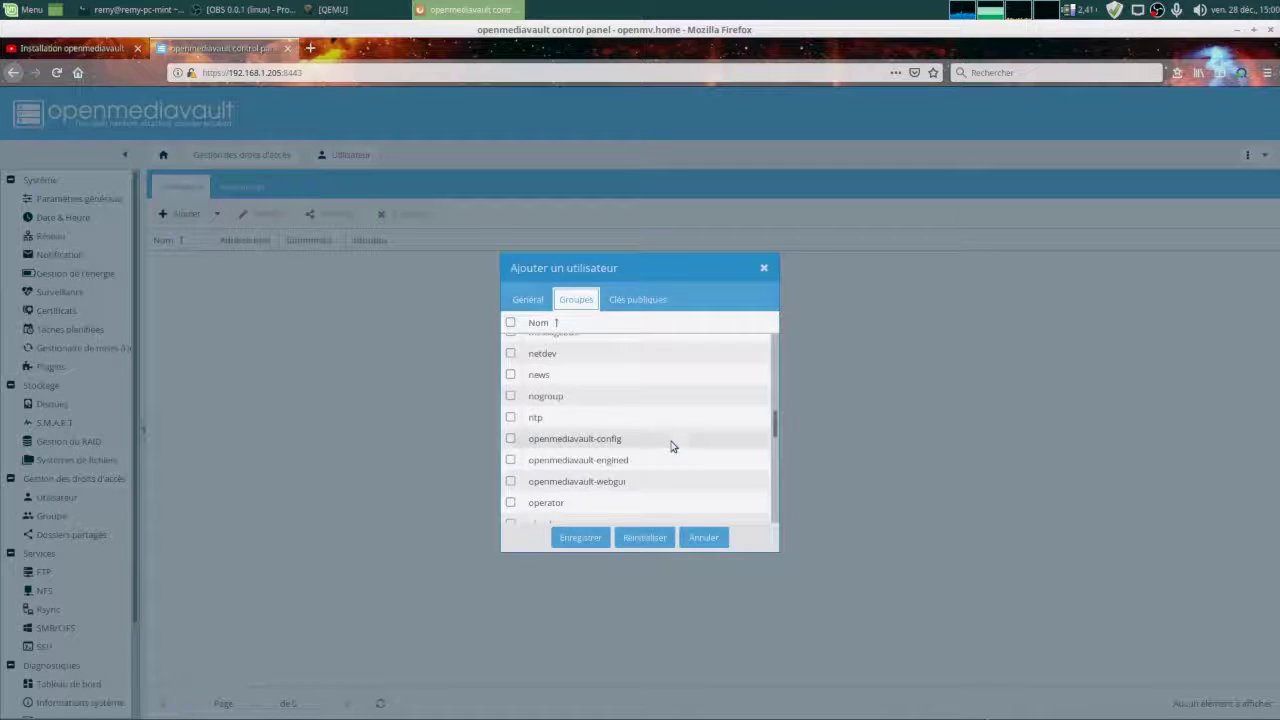
pyautogui.scroll(1, 672, 447)
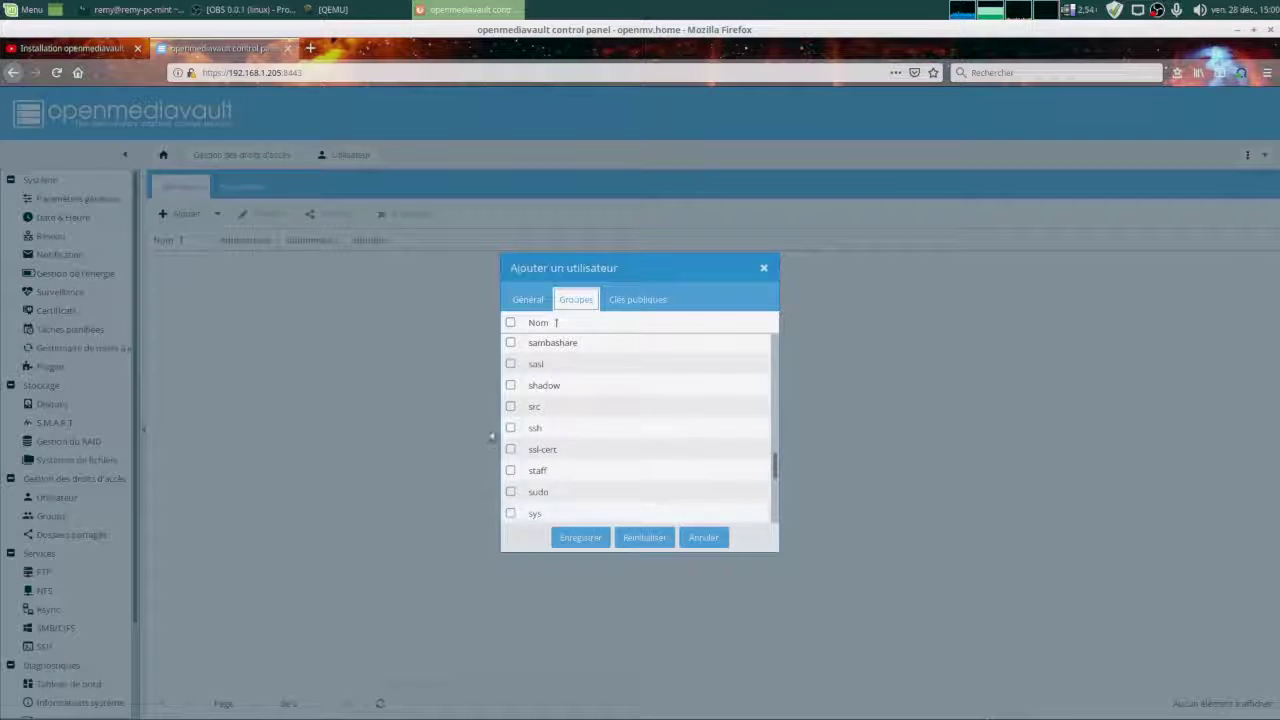
pyautogui.click(510, 429)
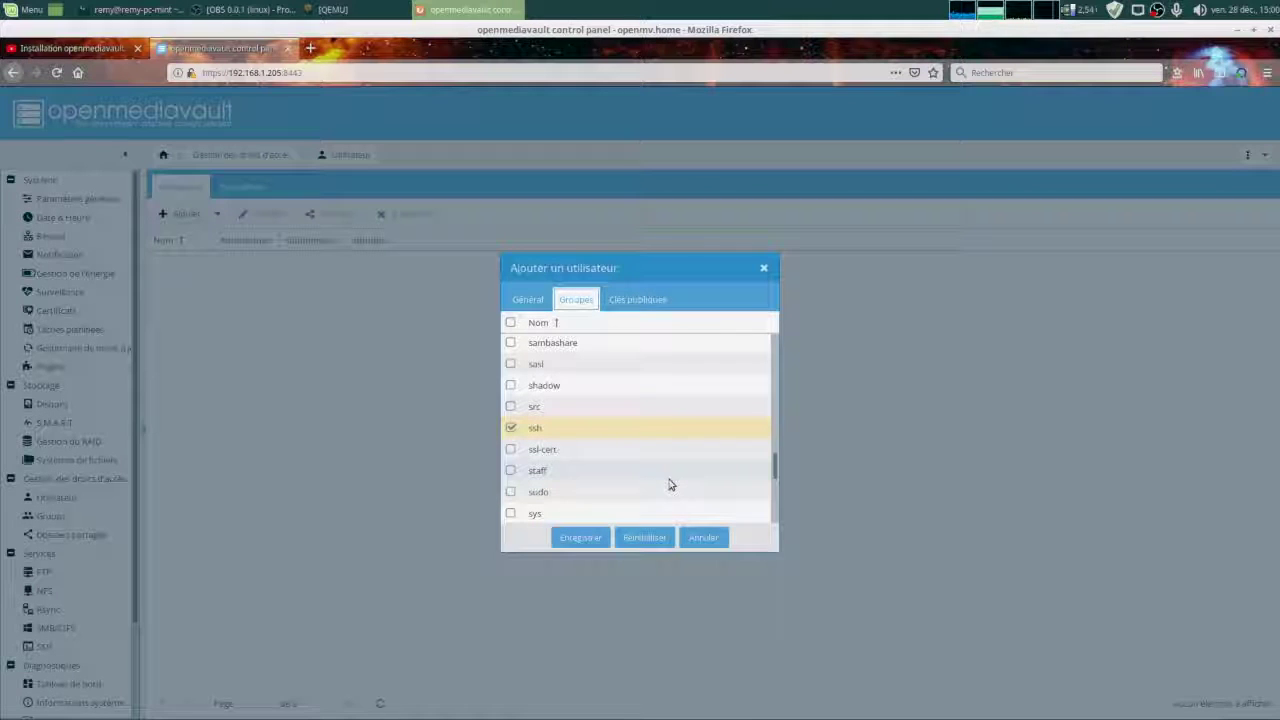
pyautogui.scroll(-2, 670, 485)
pyautogui.scroll(-3, 670, 485)
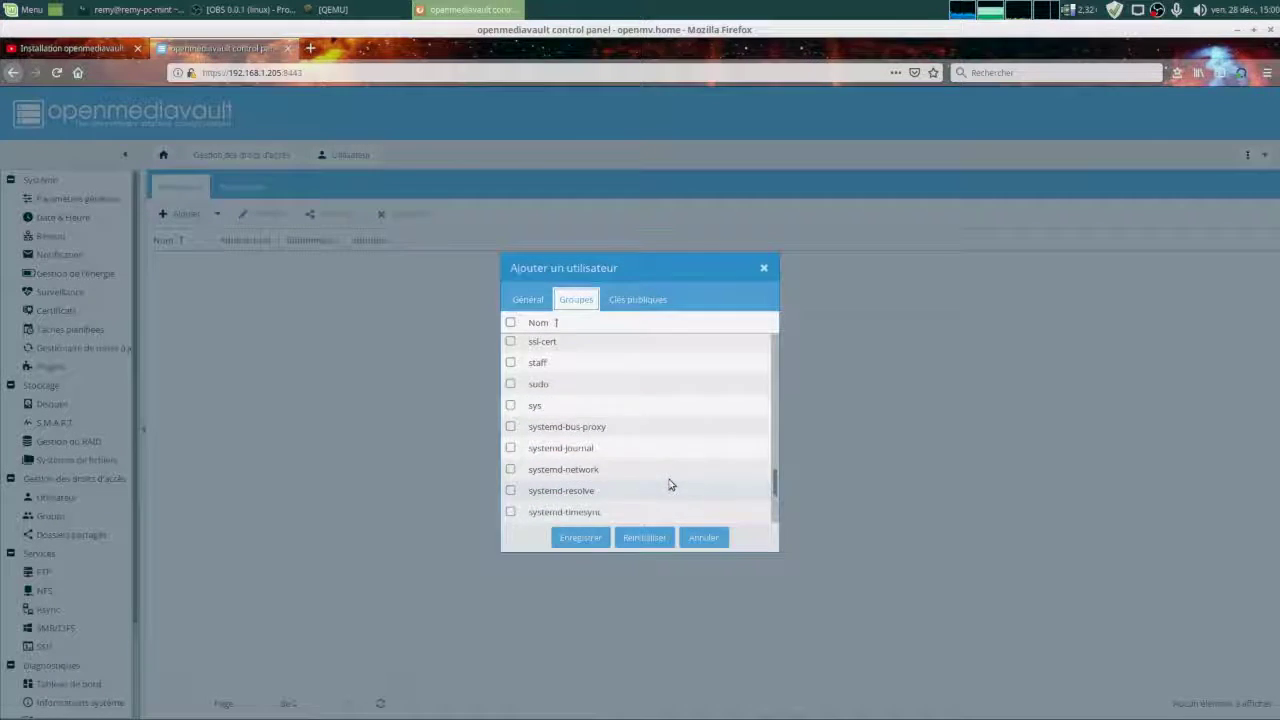
pyautogui.scroll(-3, 670, 485)
pyautogui.scroll(-2, 670, 485)
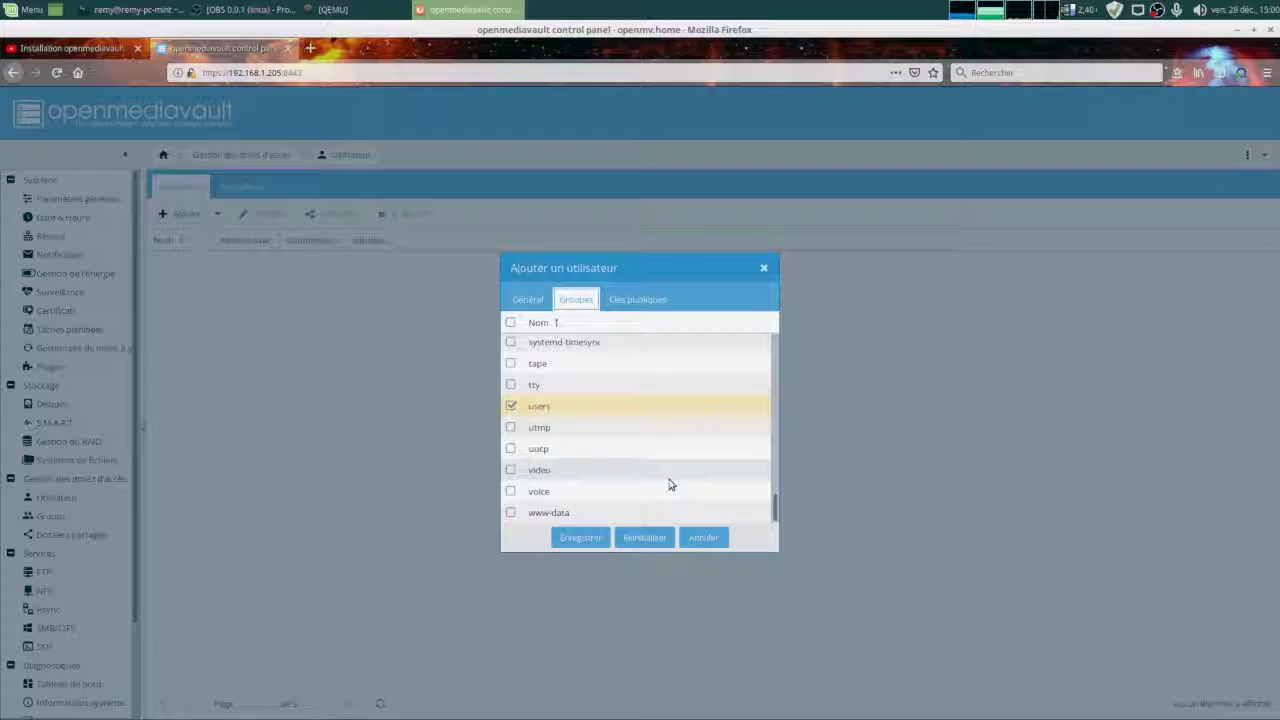
pyautogui.scroll(5, 670, 485)
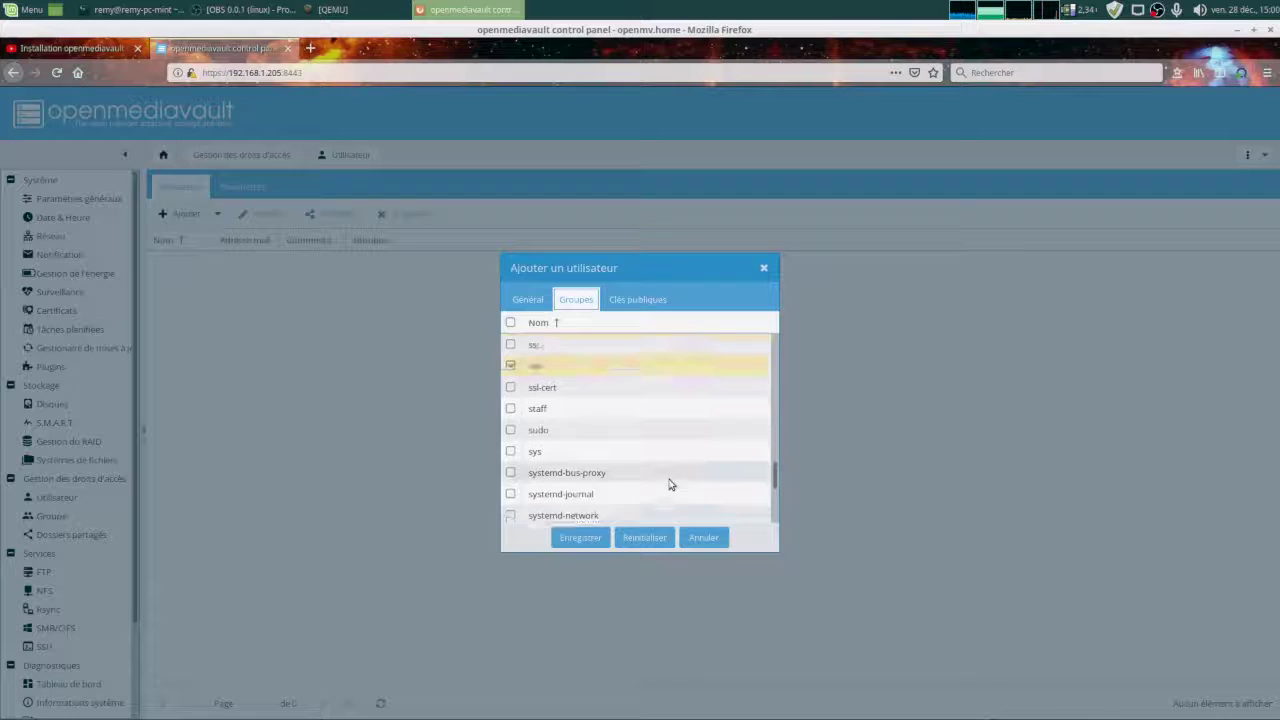
pyautogui.scroll(6, 670, 485)
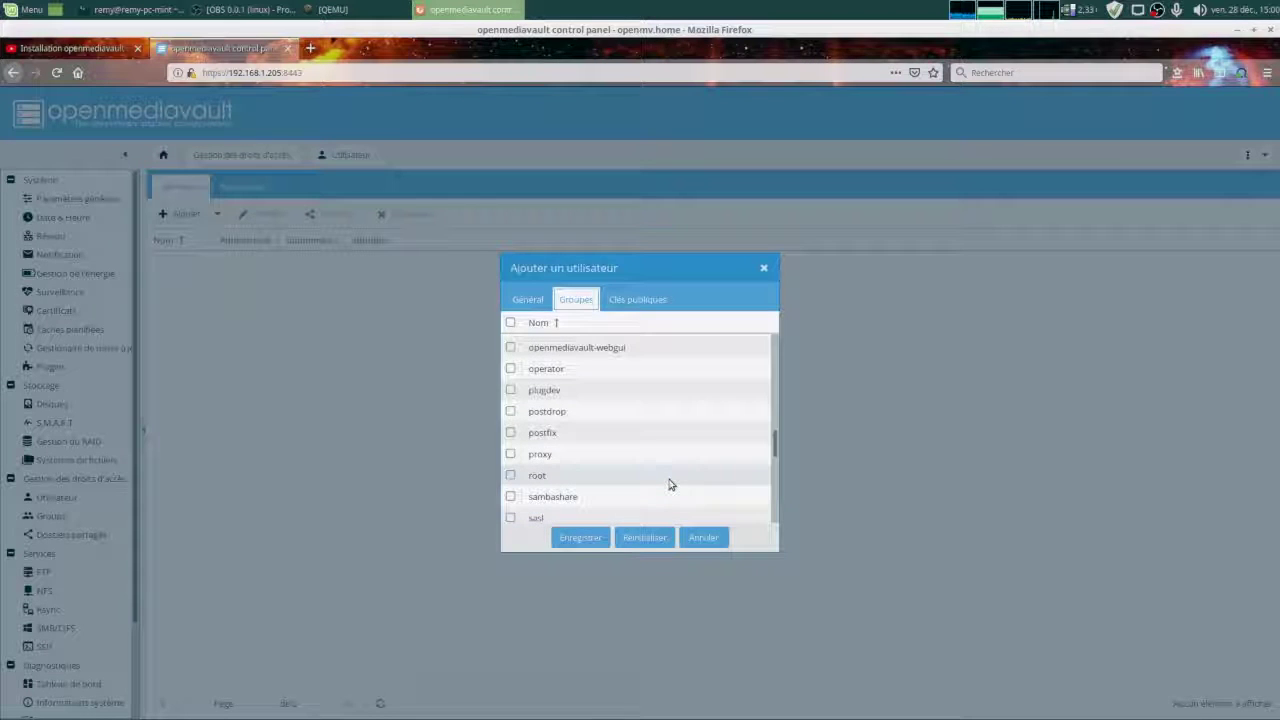
pyautogui.scroll(4, 670, 485)
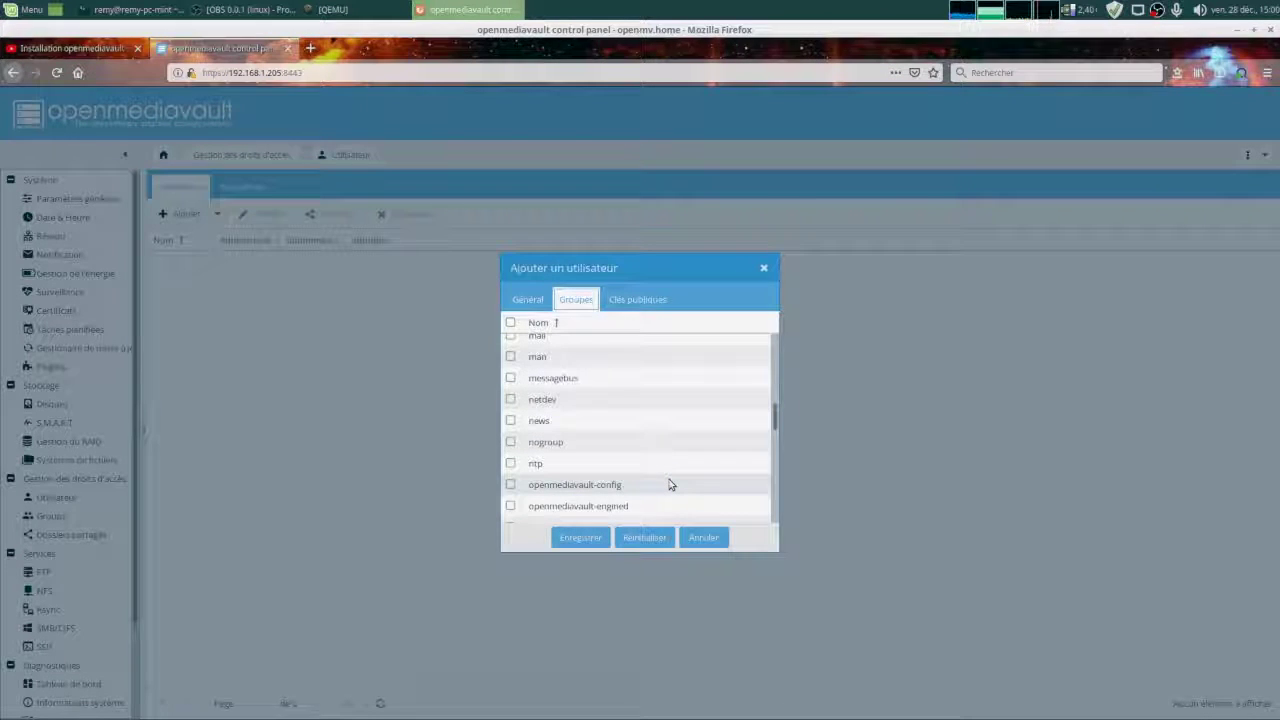
pyautogui.scroll(2, 670, 485)
pyautogui.scroll(3, 670, 485)
pyautogui.scroll(5, 670, 485)
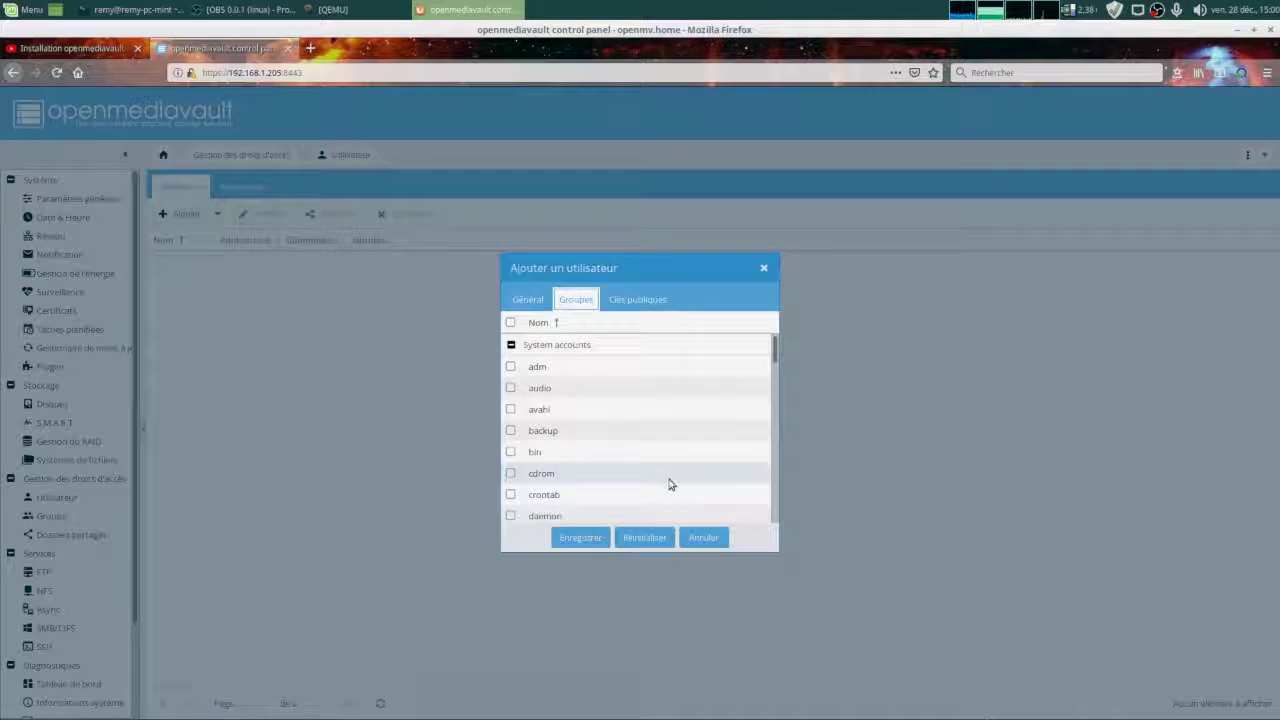
# Skip adding a public key, save the new user albert, and confirm applying the pending changes.
pyautogui.click(641, 300)
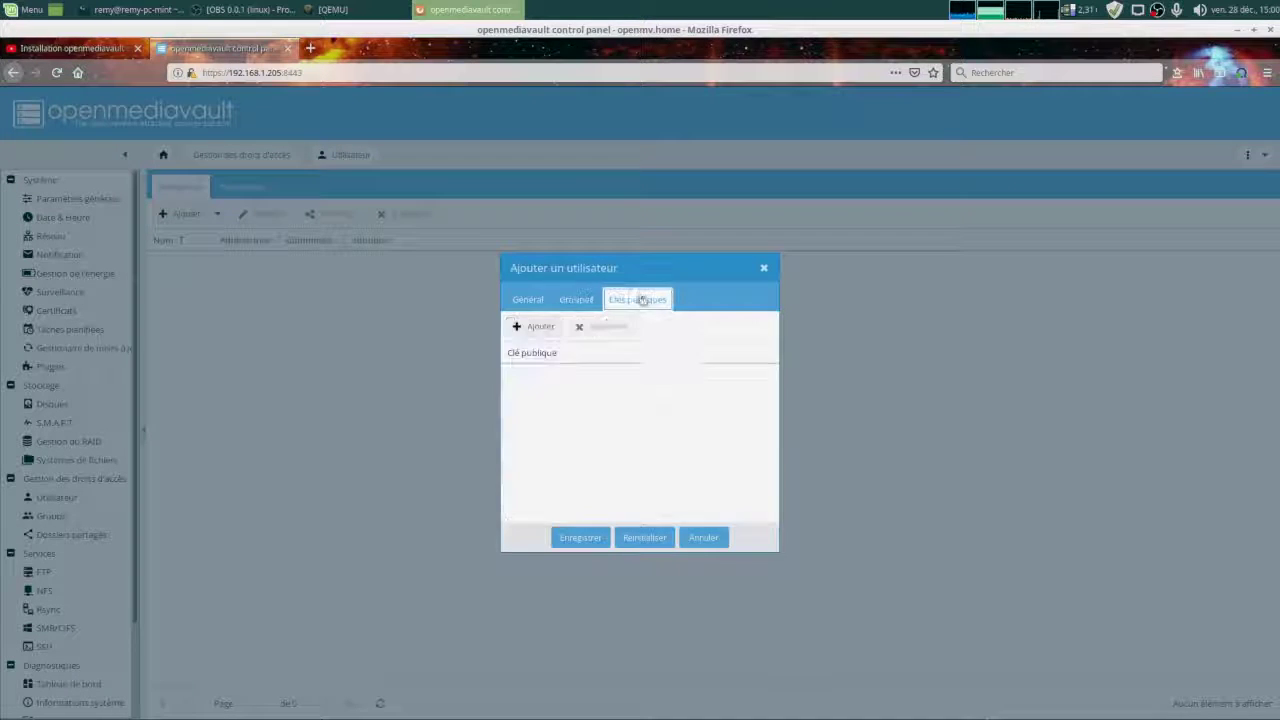
pyautogui.click(540, 327)
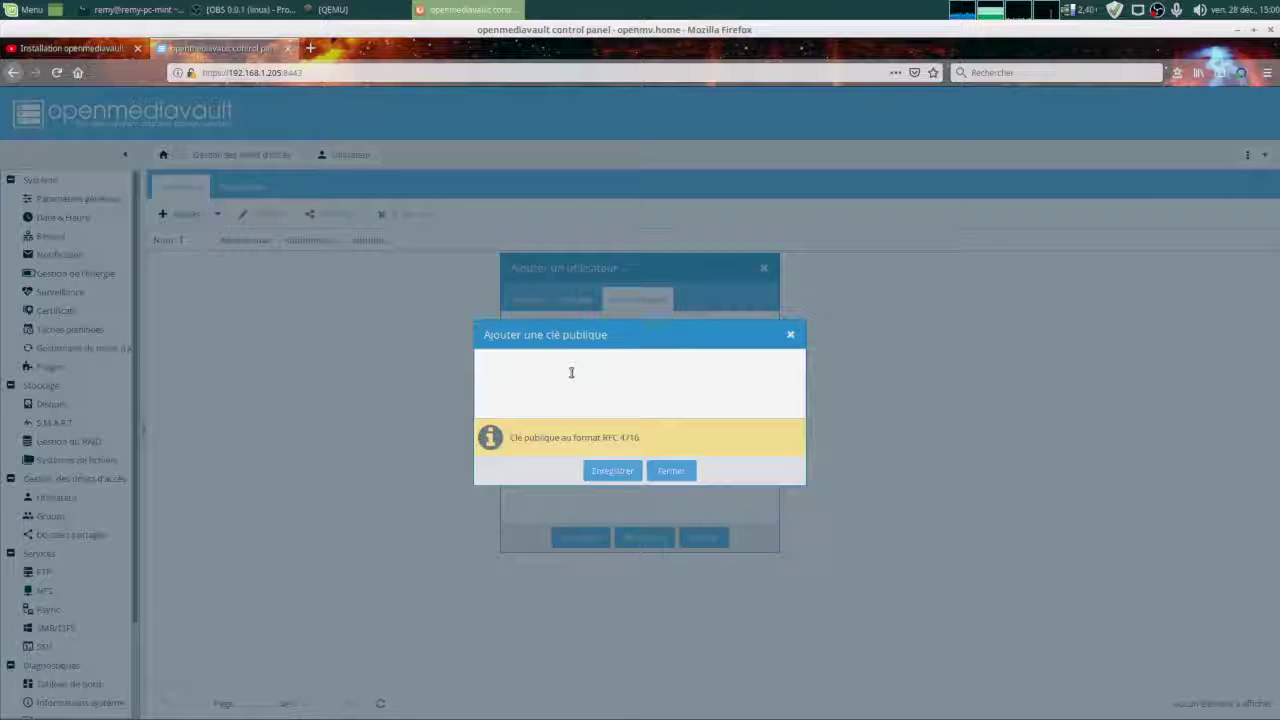
pyautogui.click(671, 470)
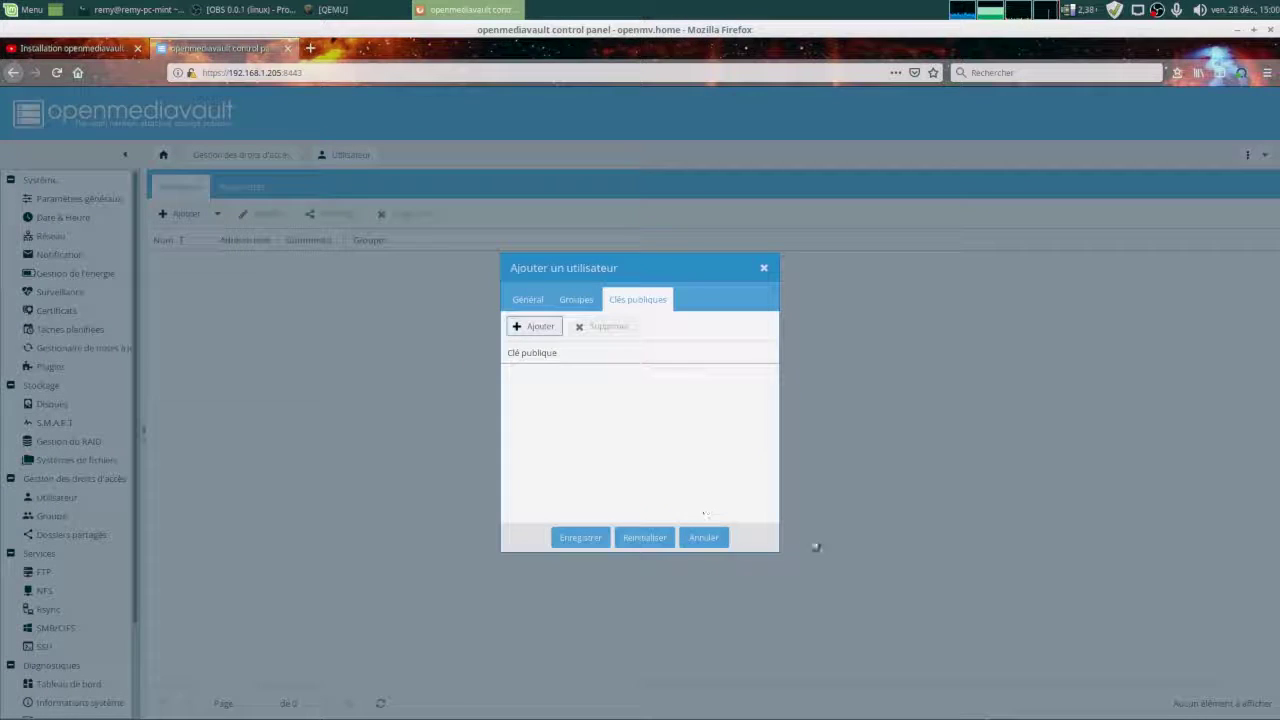
pyautogui.click(587, 538)
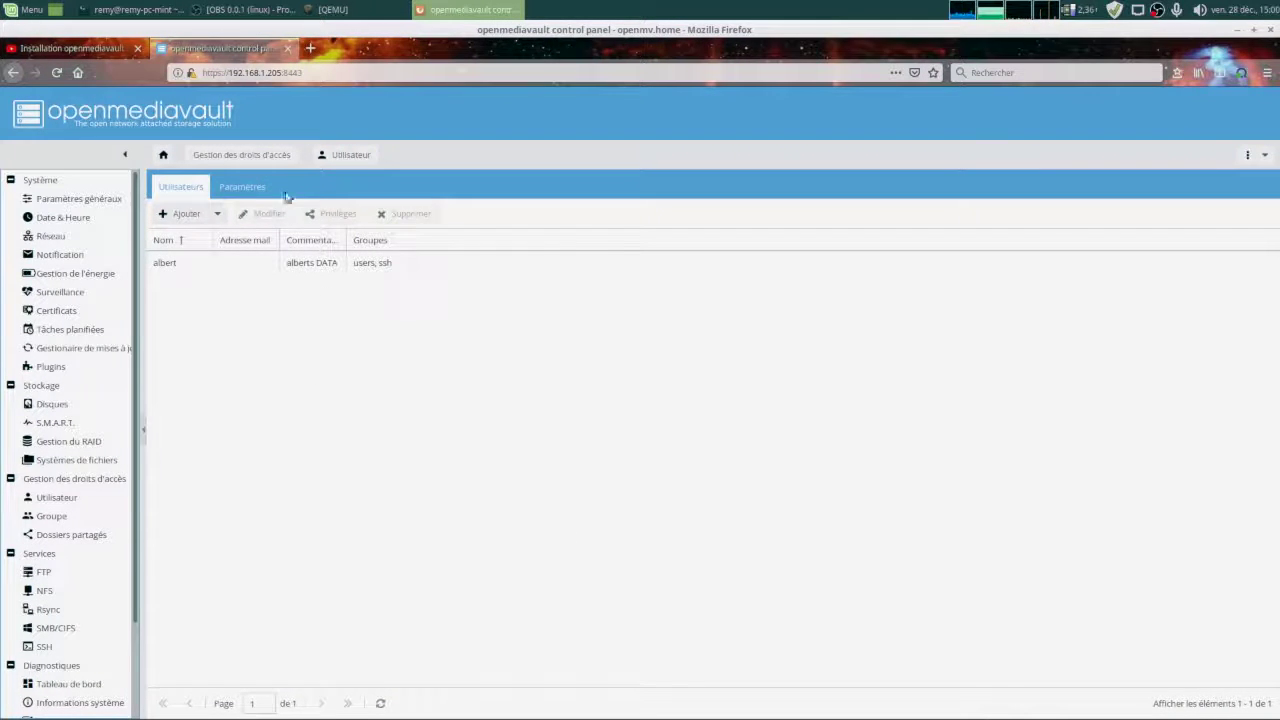
pyautogui.click(1178, 188)
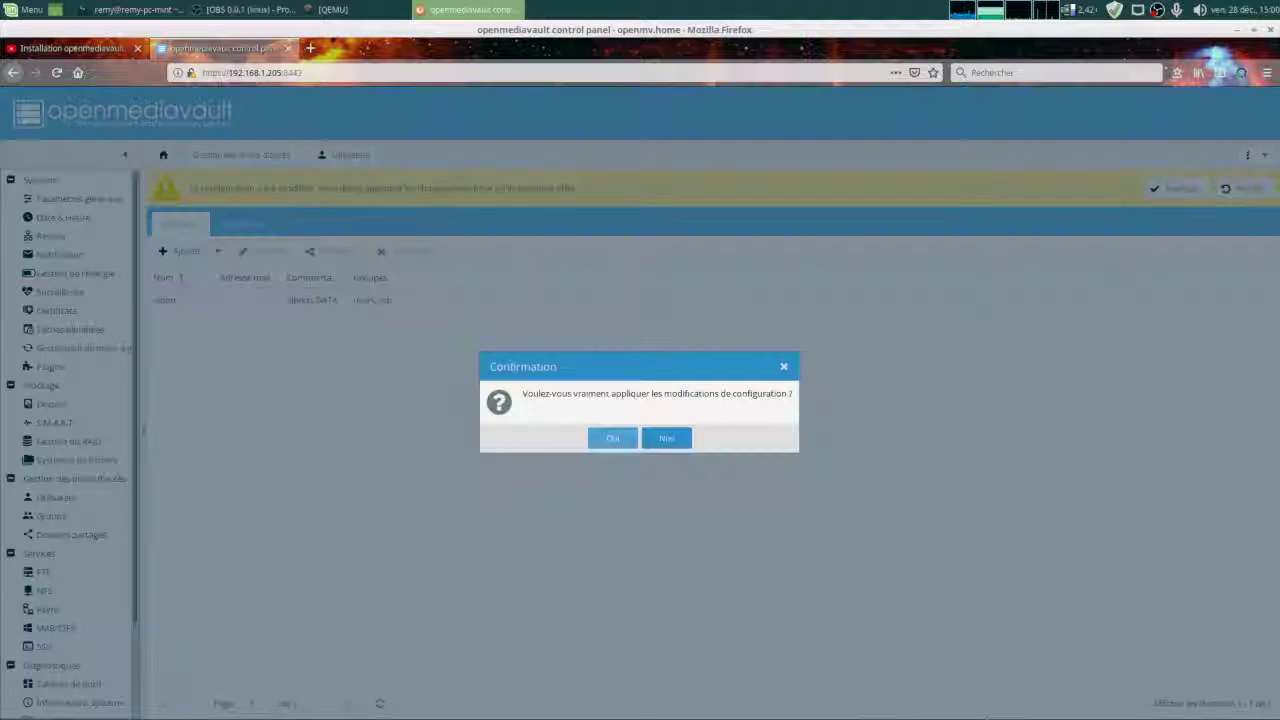
pyautogui.click(611, 441)
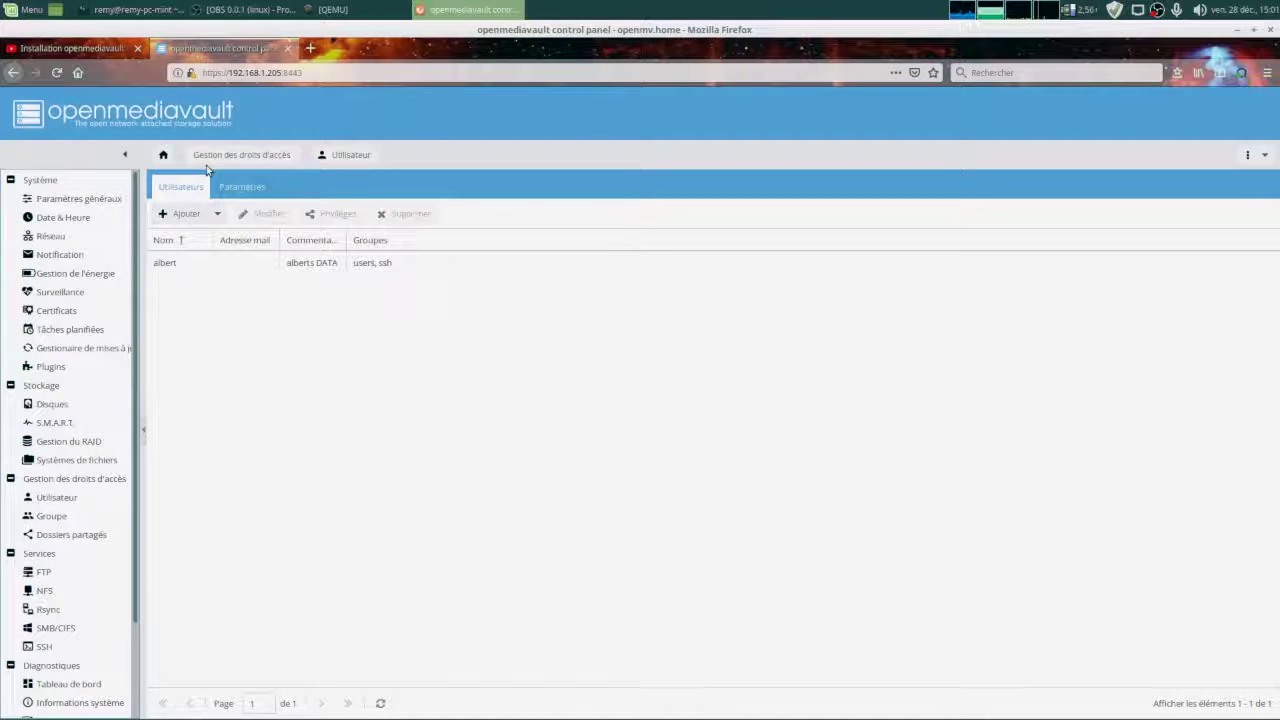
# Switch on user home directories in the Paramètres settings.
pyautogui.click(238, 191)
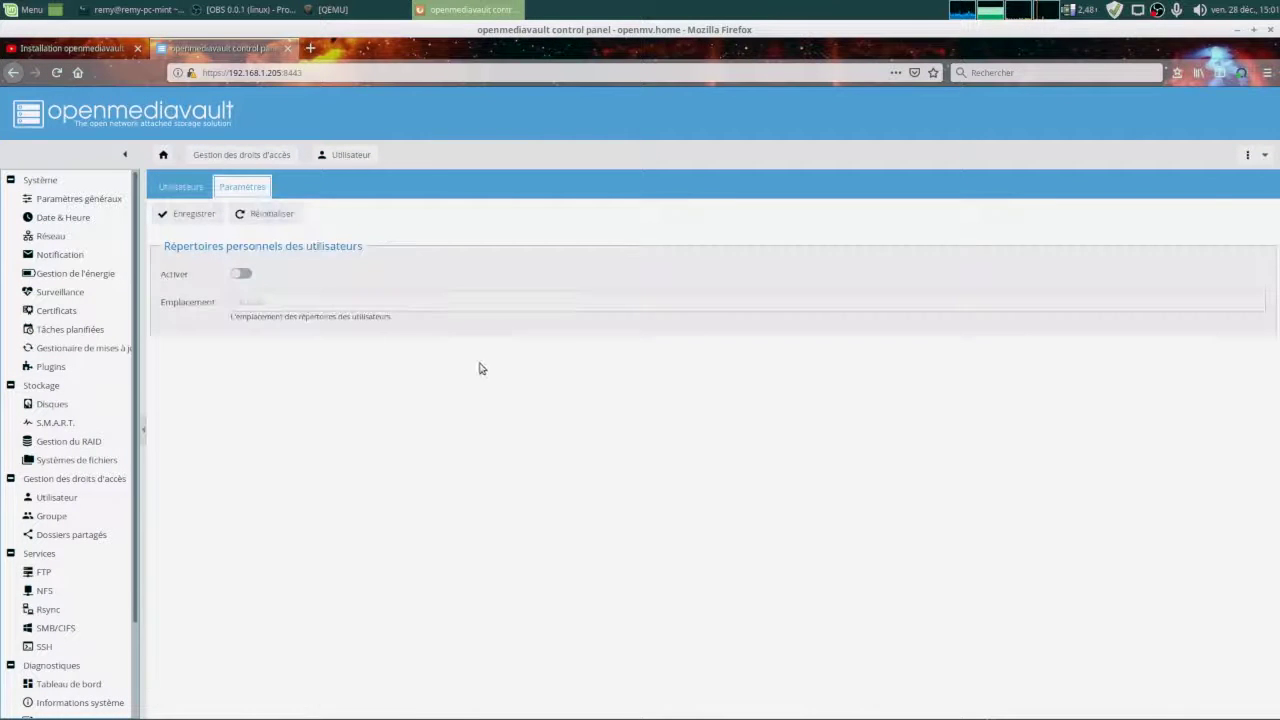
pyautogui.click(243, 274)
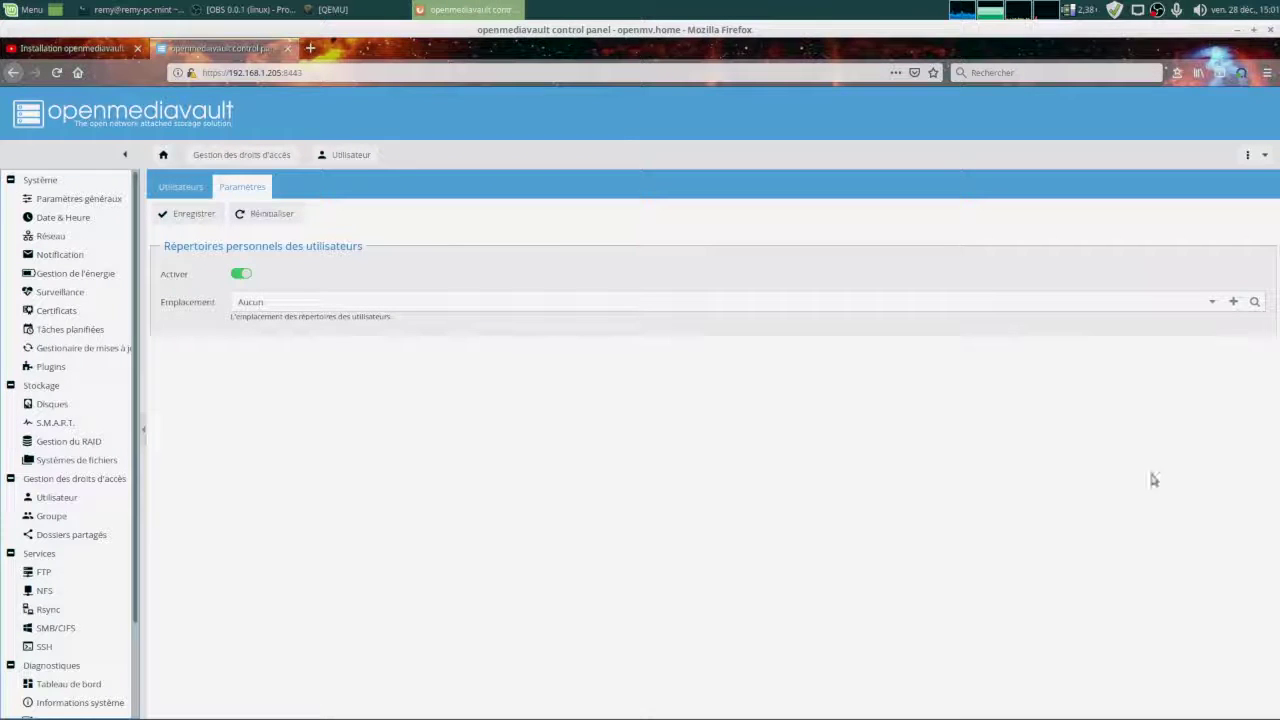
pyautogui.click(1210, 301)
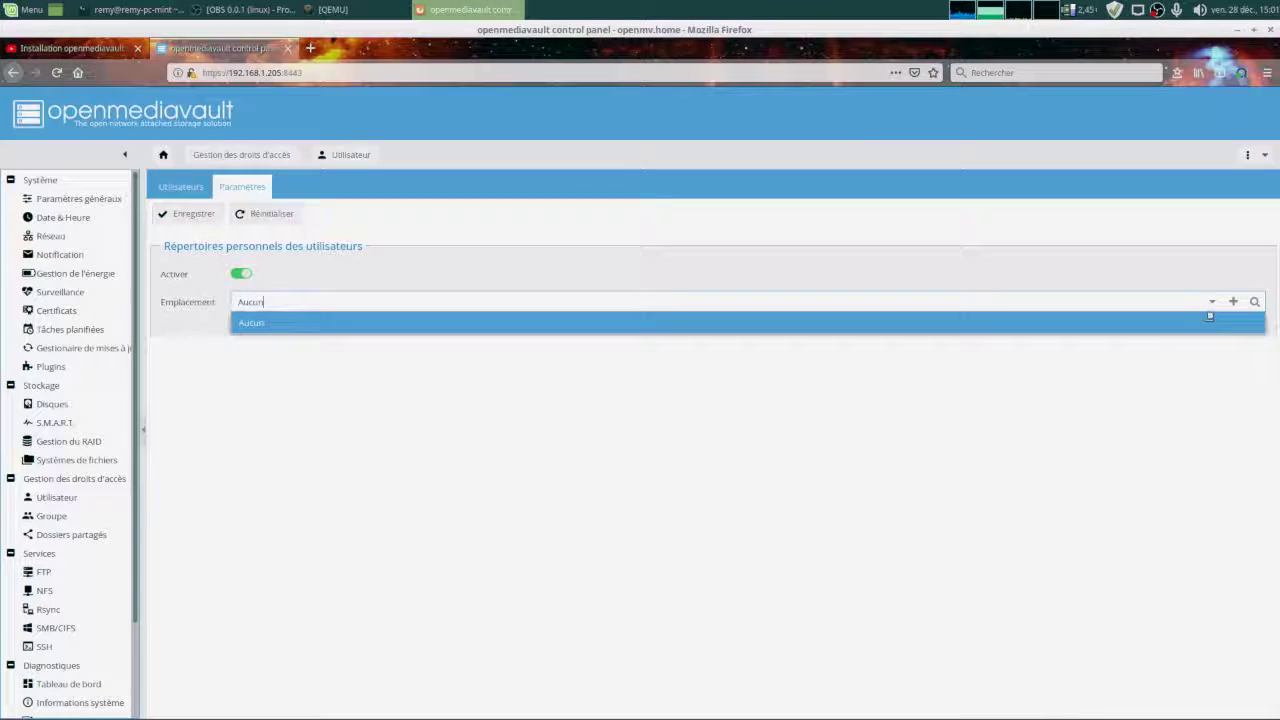
pyautogui.click(1211, 301)
# Create the home shared folder albert on DATA with path albert/ and save it.
pyautogui.click(1233, 301)
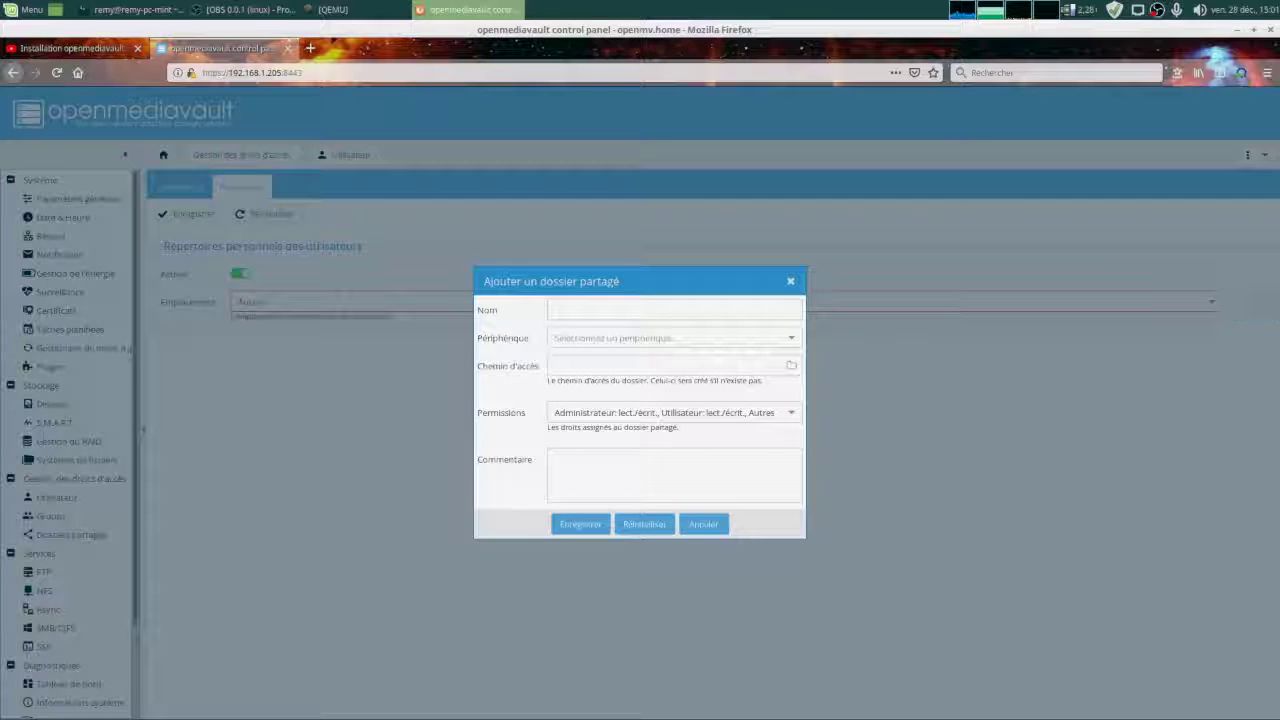
pyautogui.click(734, 318)
pyautogui.write('ali')
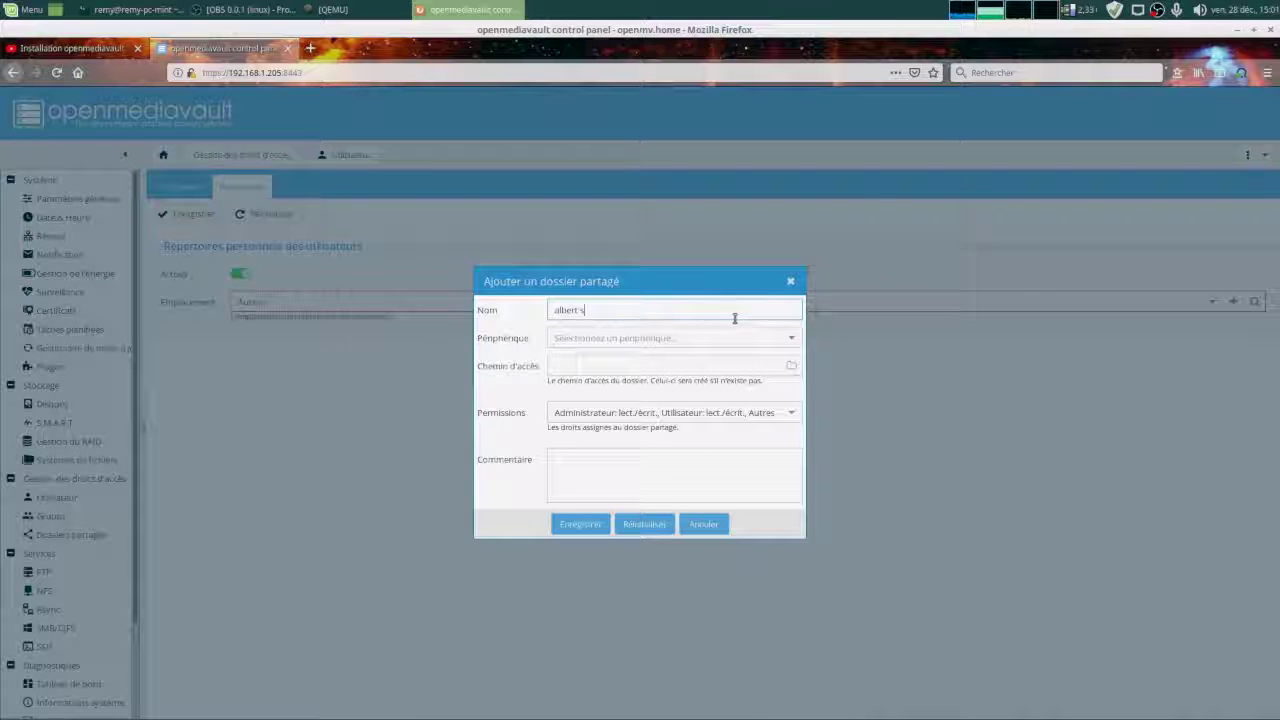
pyautogui.write('ert shome')
pyautogui.press('Tab')
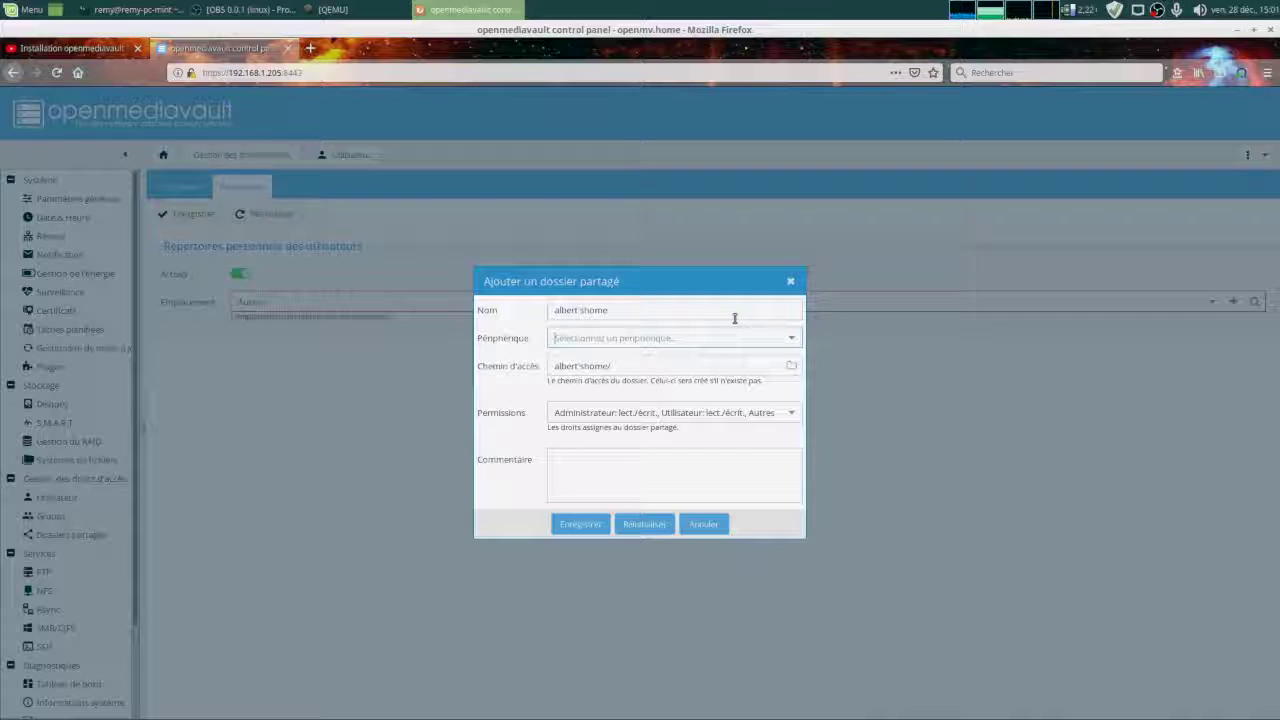
pyautogui.click(734, 318)
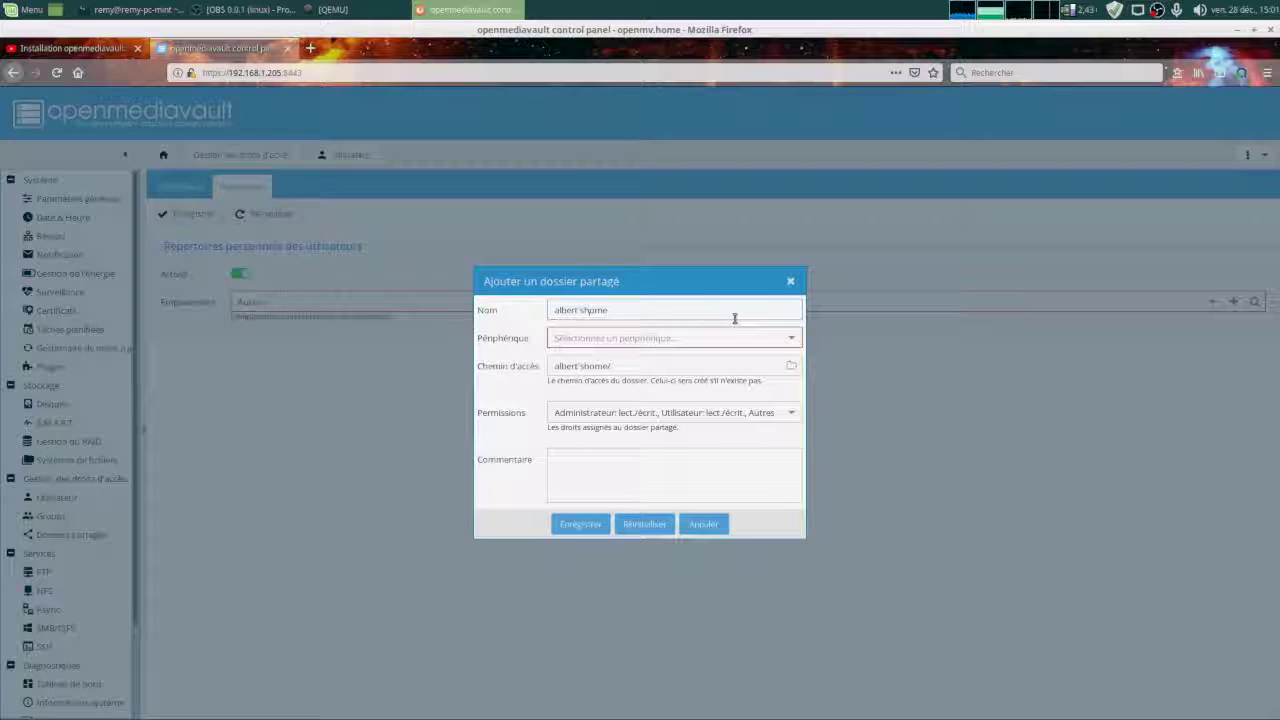
pyautogui.press('BackSpace')
pyautogui.press('BackSpace')
pyautogui.press('BackSpace')
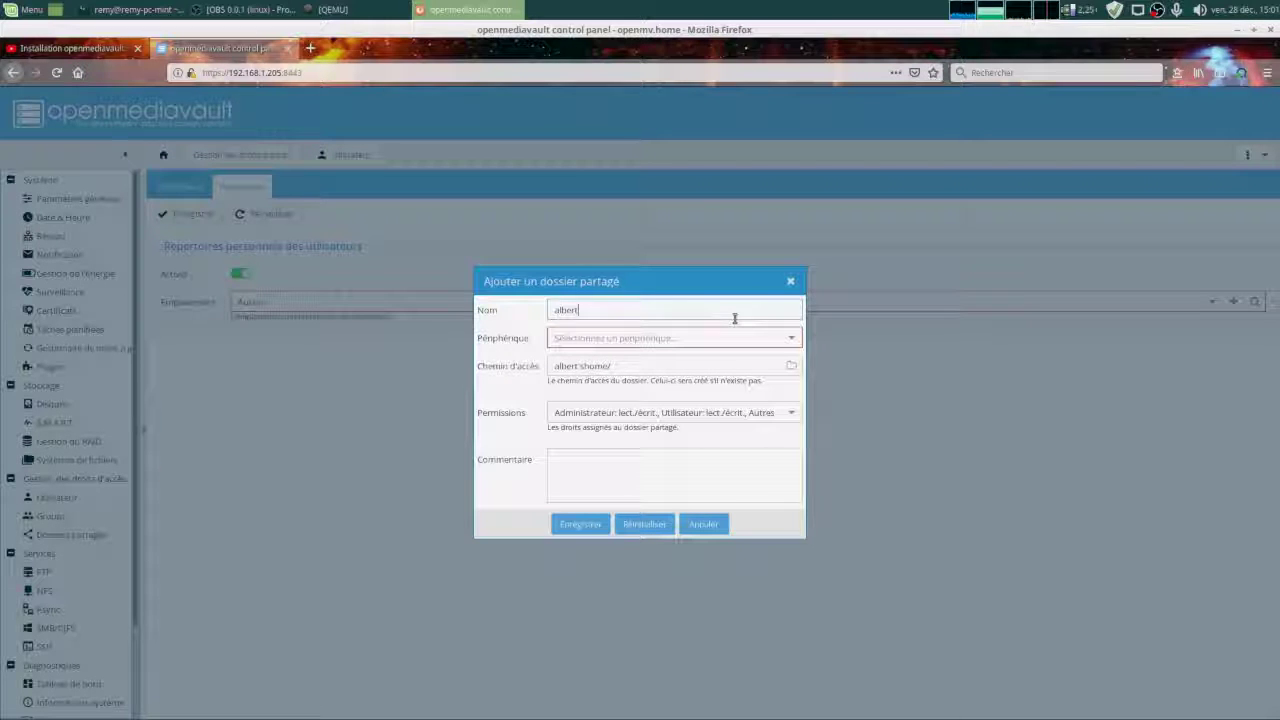
pyautogui.press('Tab')
pyautogui.press('Tab')
pyautogui.press('BackSpace')
pyautogui.press('BackSpace')
pyautogui.press('BackSpace')
pyautogui.press('BackSpace')
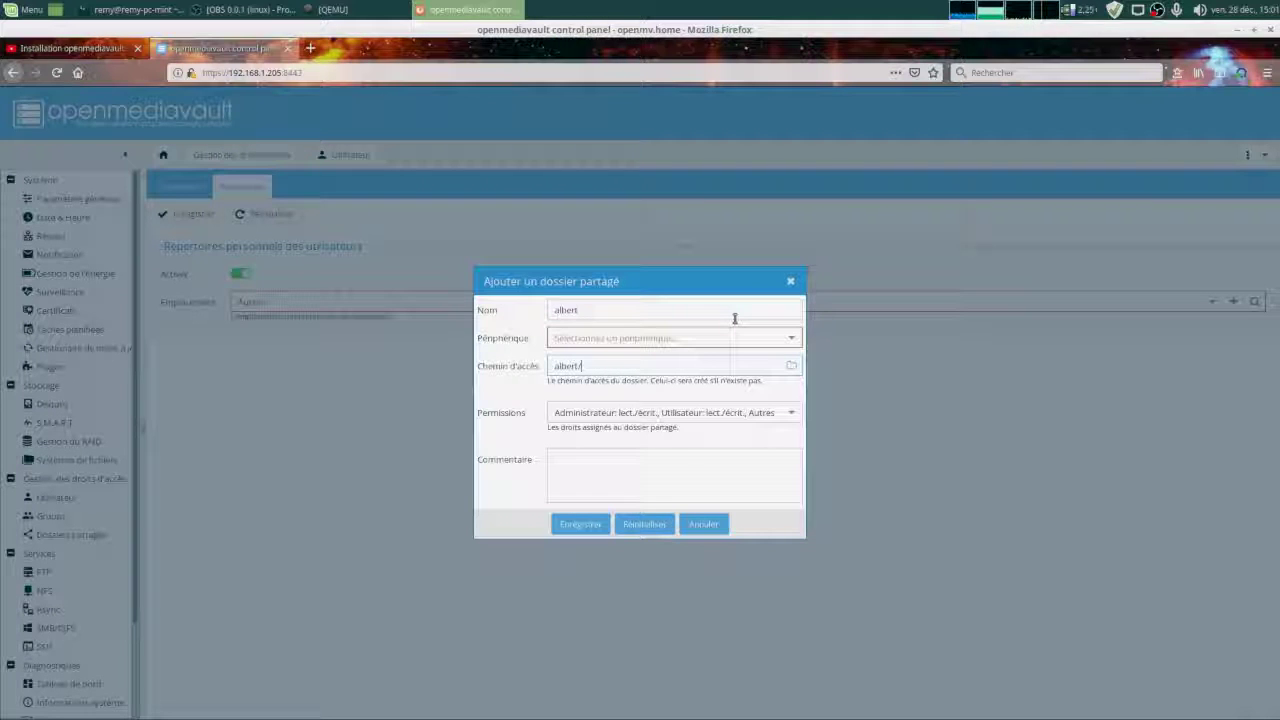
pyautogui.click(795, 340)
pyautogui.click(742, 361)
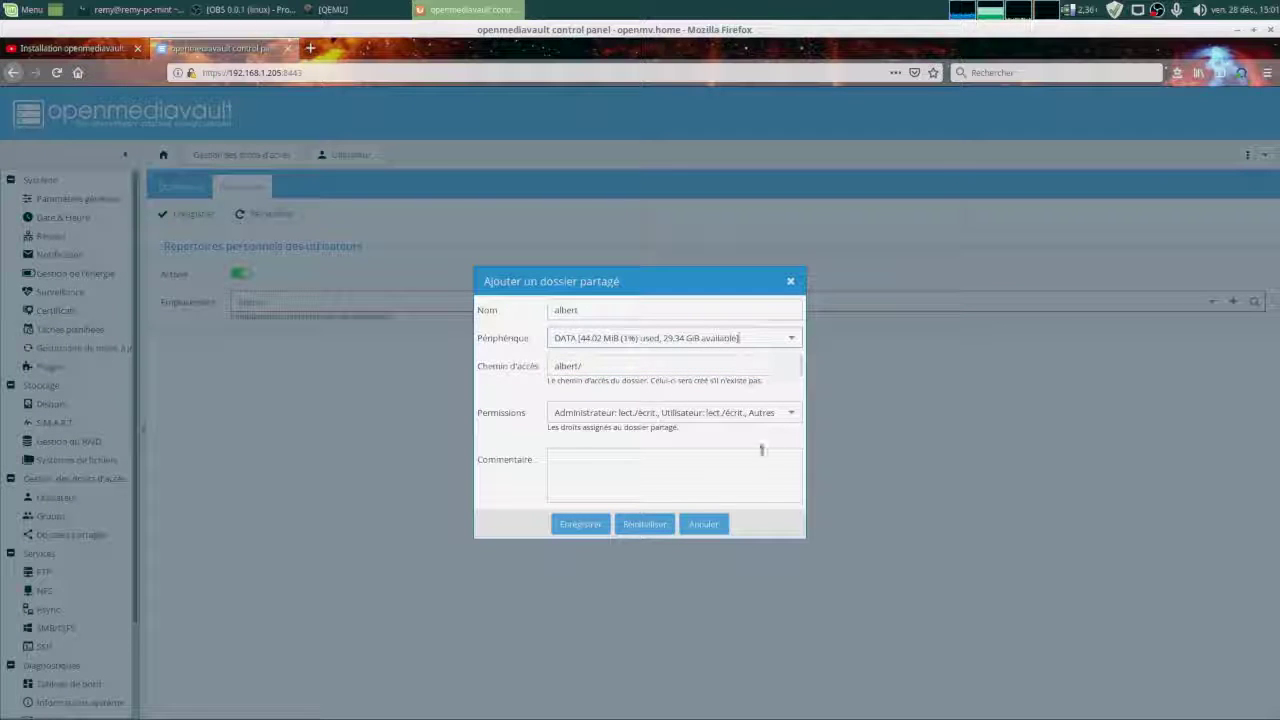
pyautogui.click(791, 367)
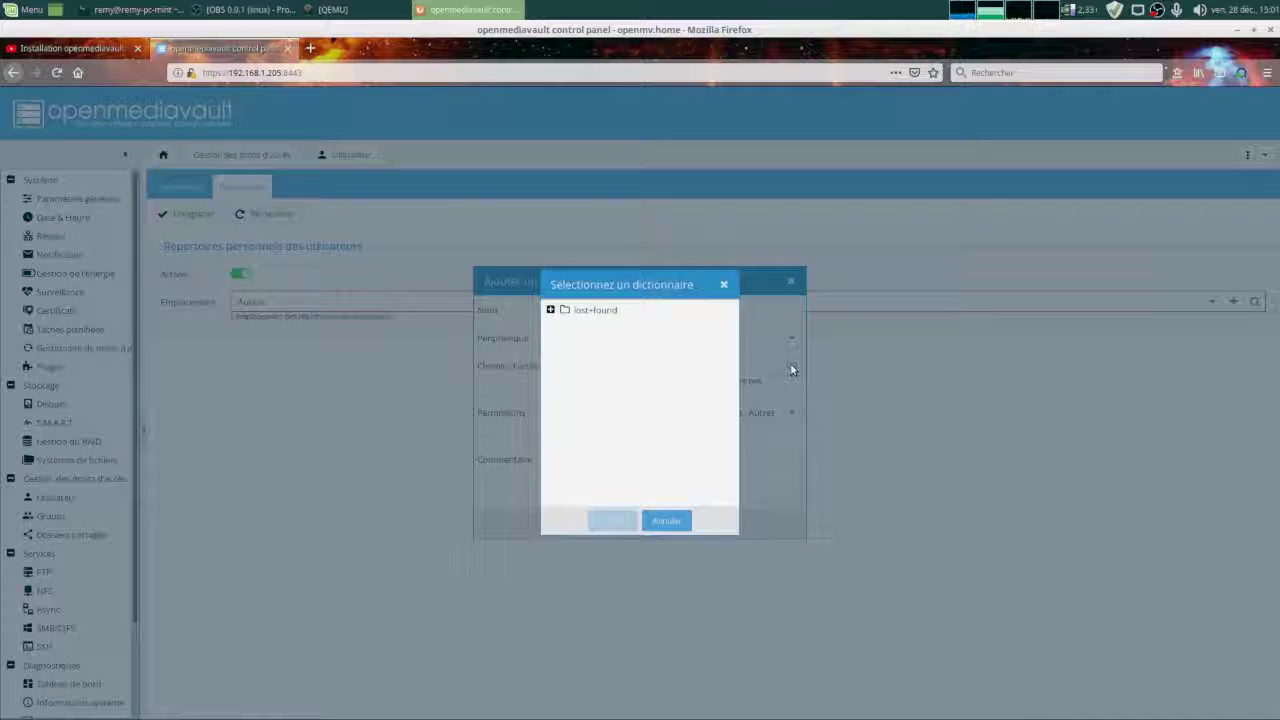
pyautogui.click(666, 521)
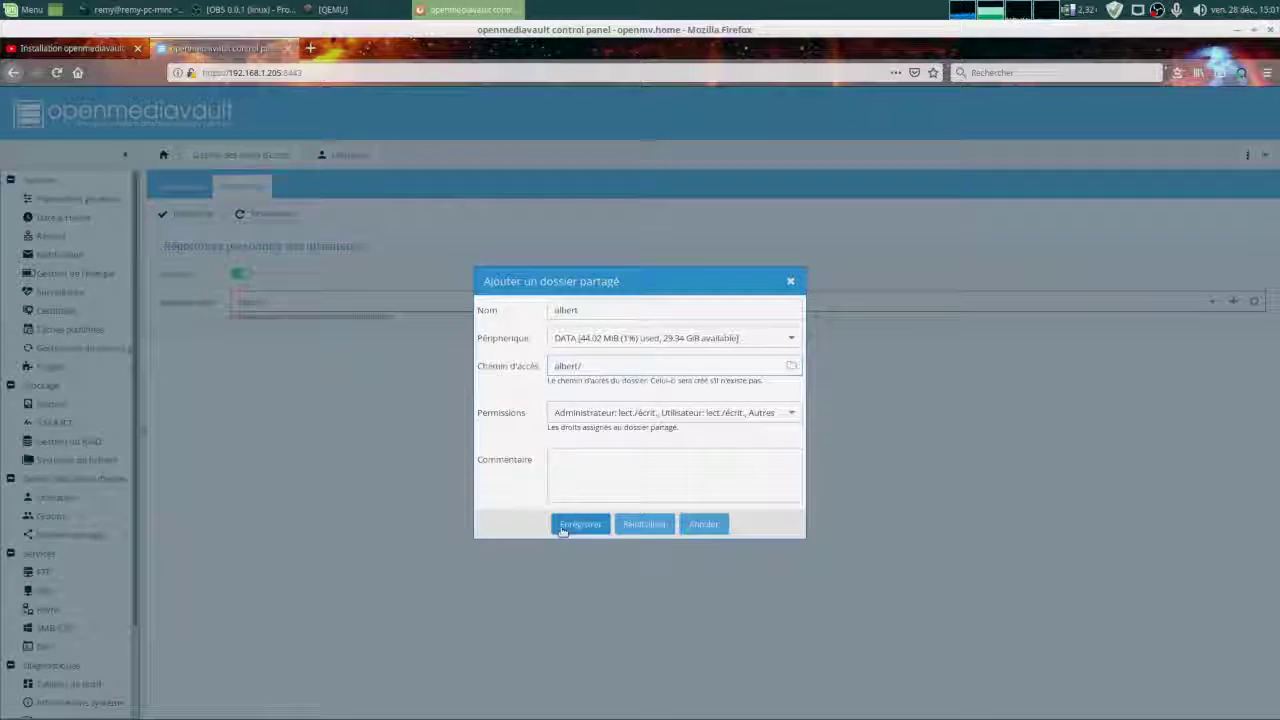
pyautogui.click(580, 524)
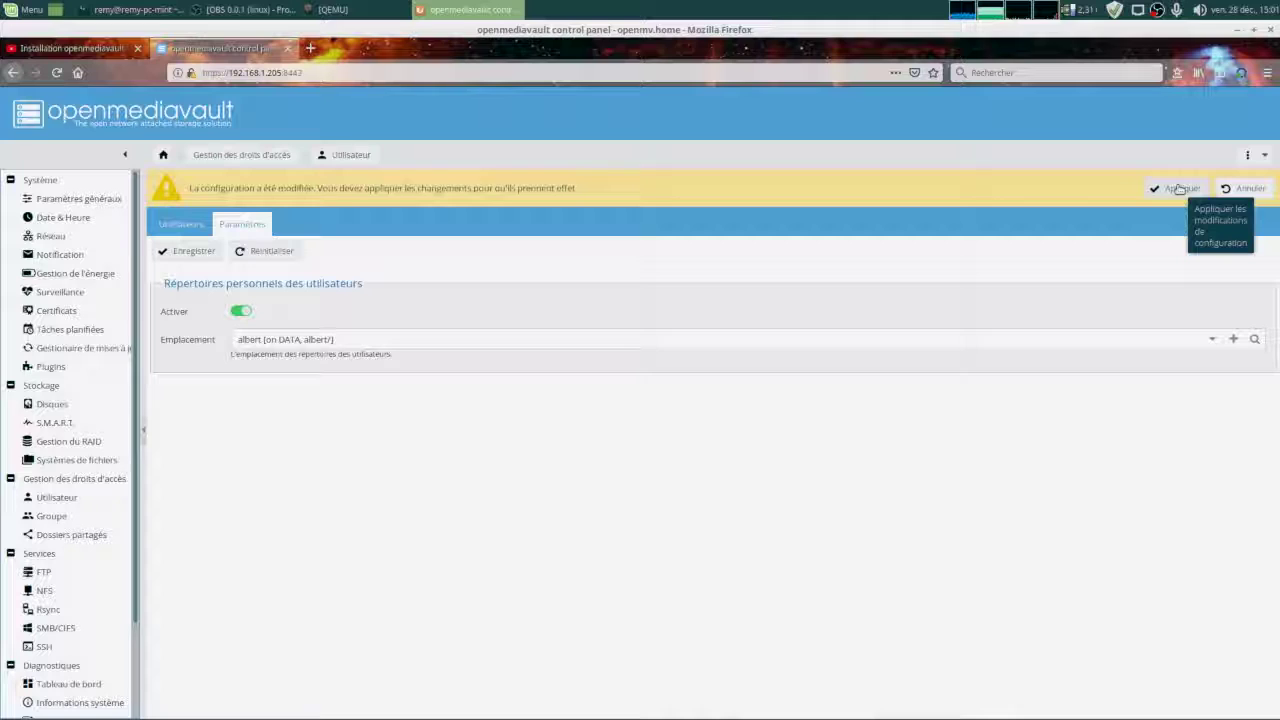
# Confirm applying the home-directory change, then view Dossiers partagés listing albert on DATA.
pyautogui.click(1180, 189)
pyautogui.click(610, 437)
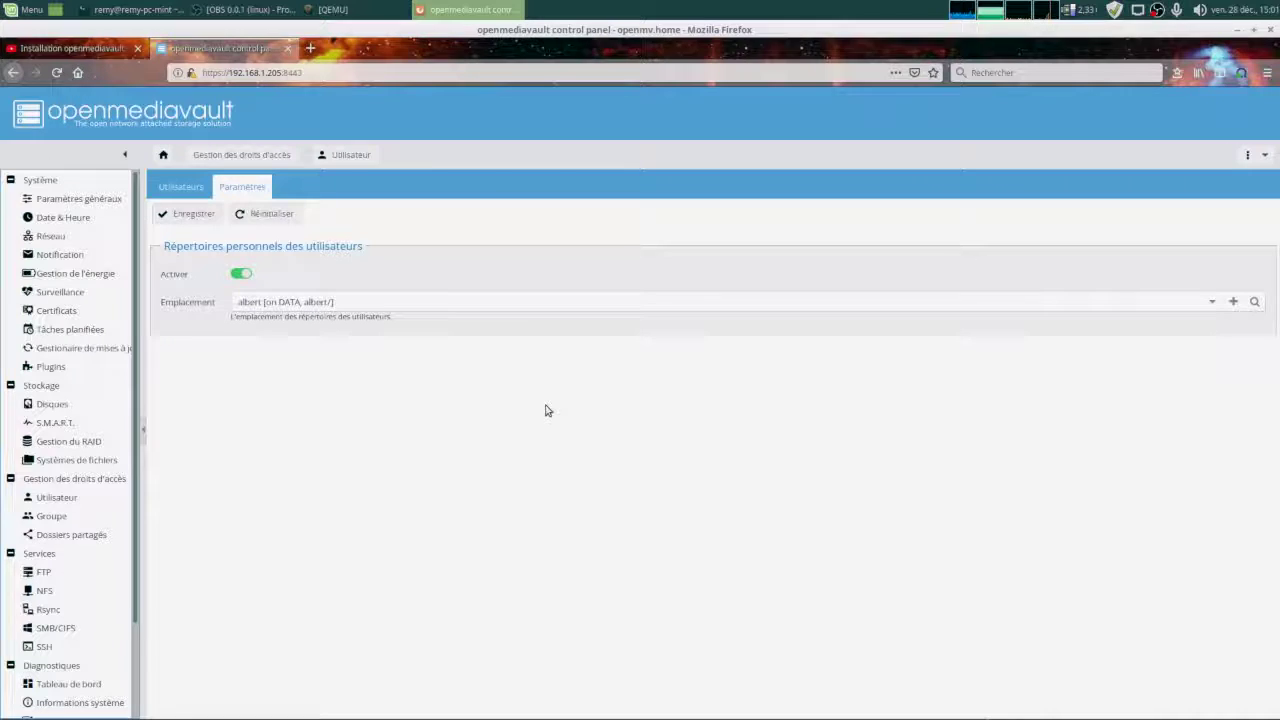
pyautogui.click(57, 538)
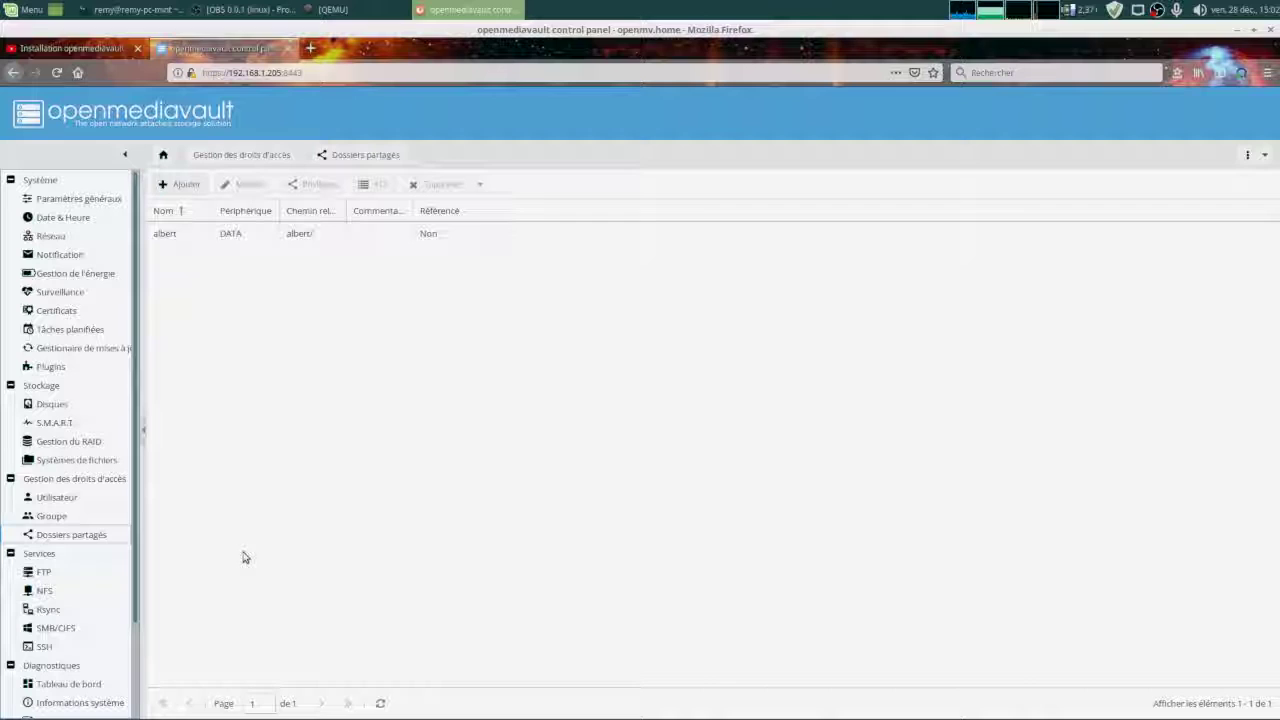
pyautogui.click(45, 629)
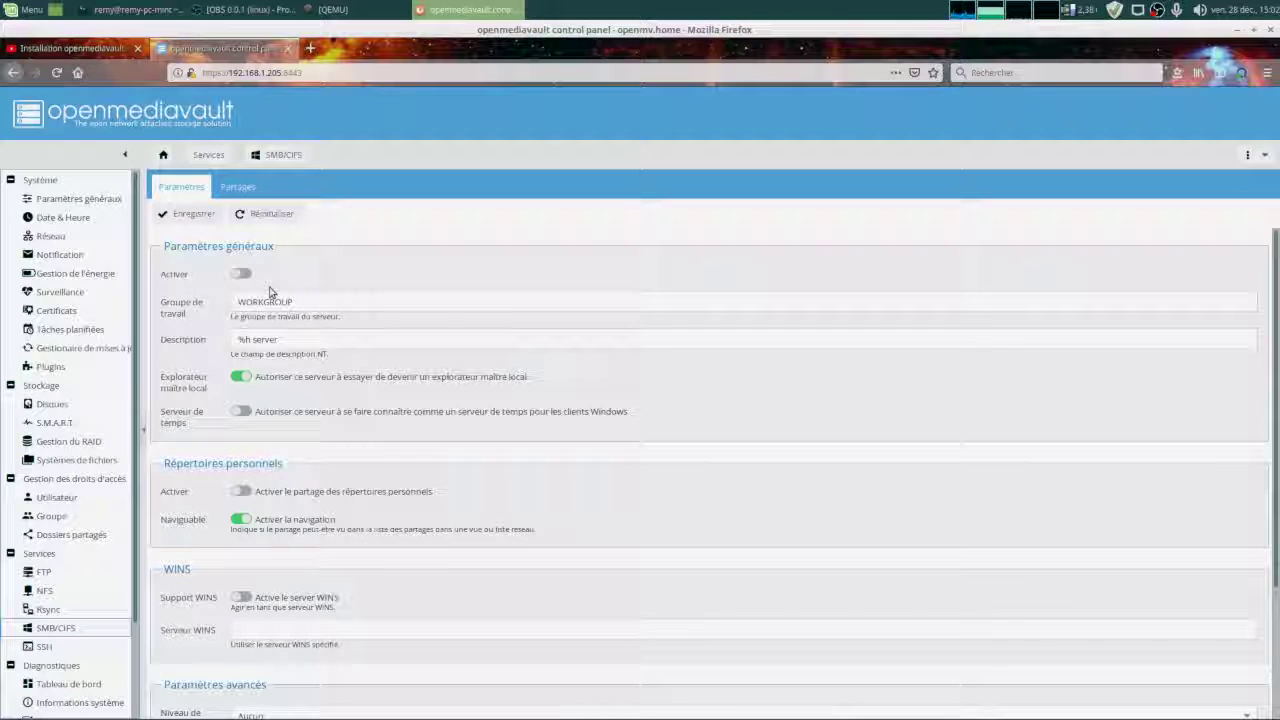
pyautogui.click(241, 274)
pyautogui.doubleClick(327, 307)
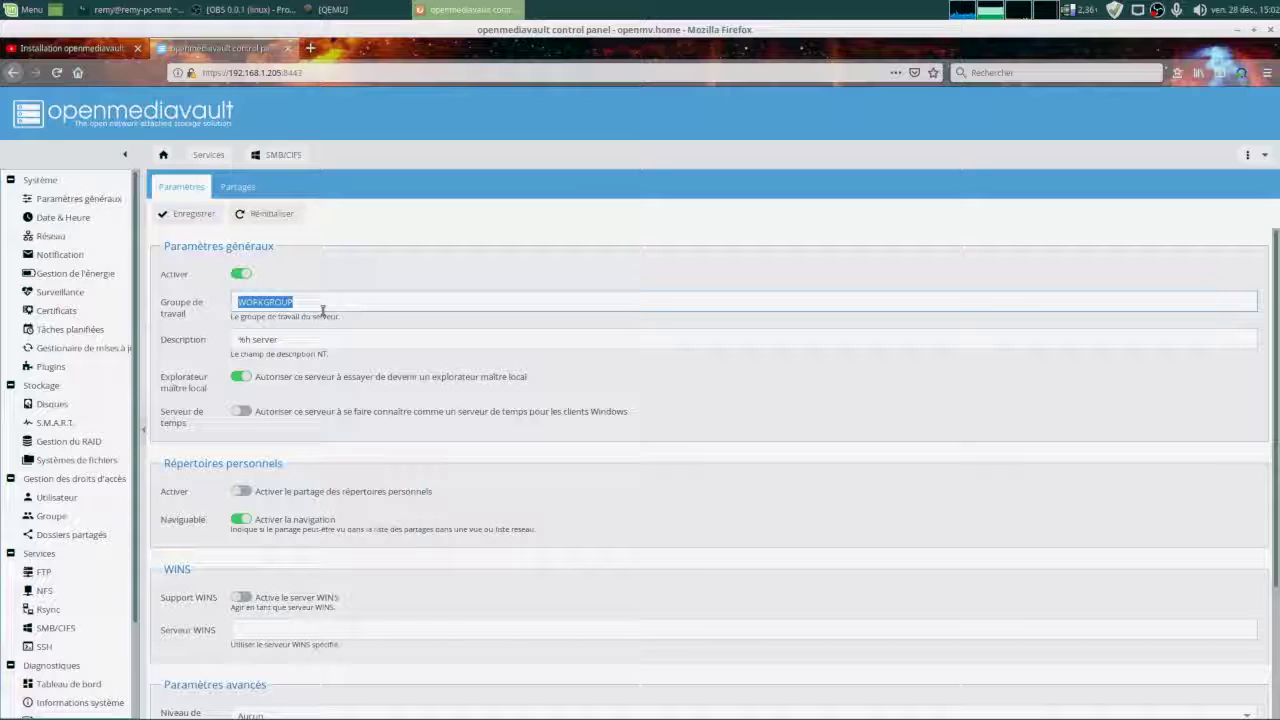
pyautogui.write('per')
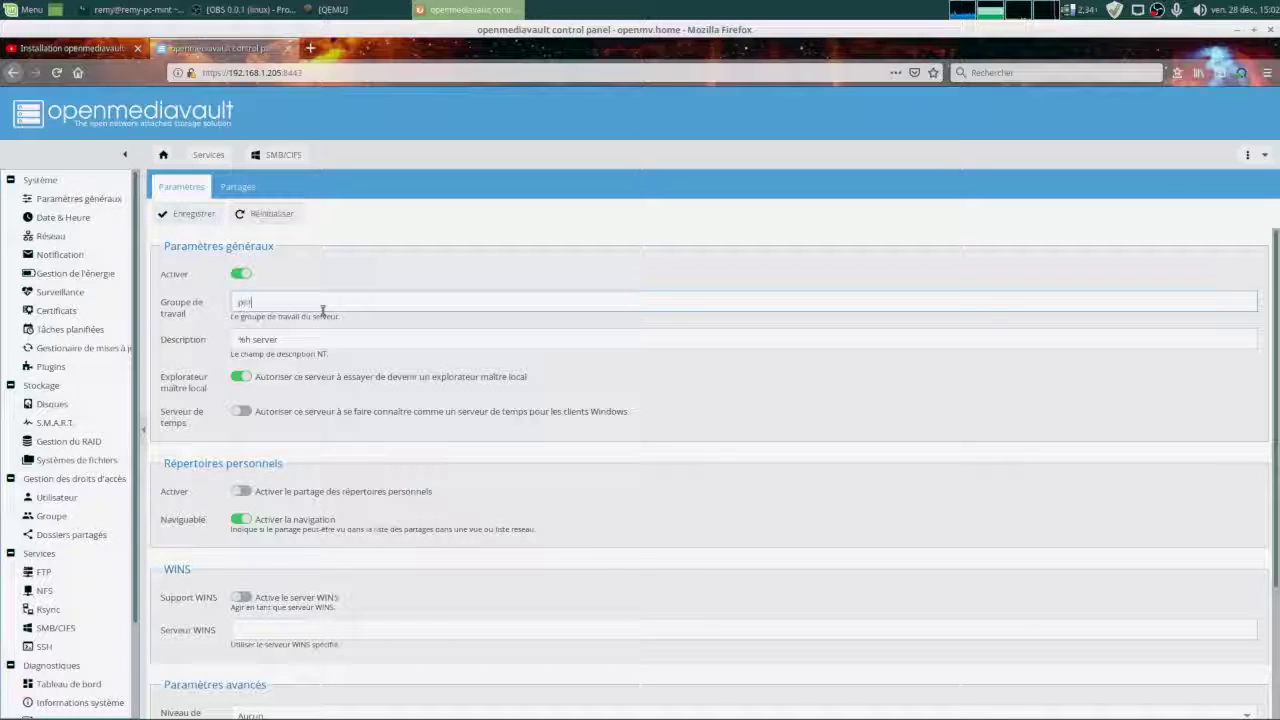
pyautogui.write('son')
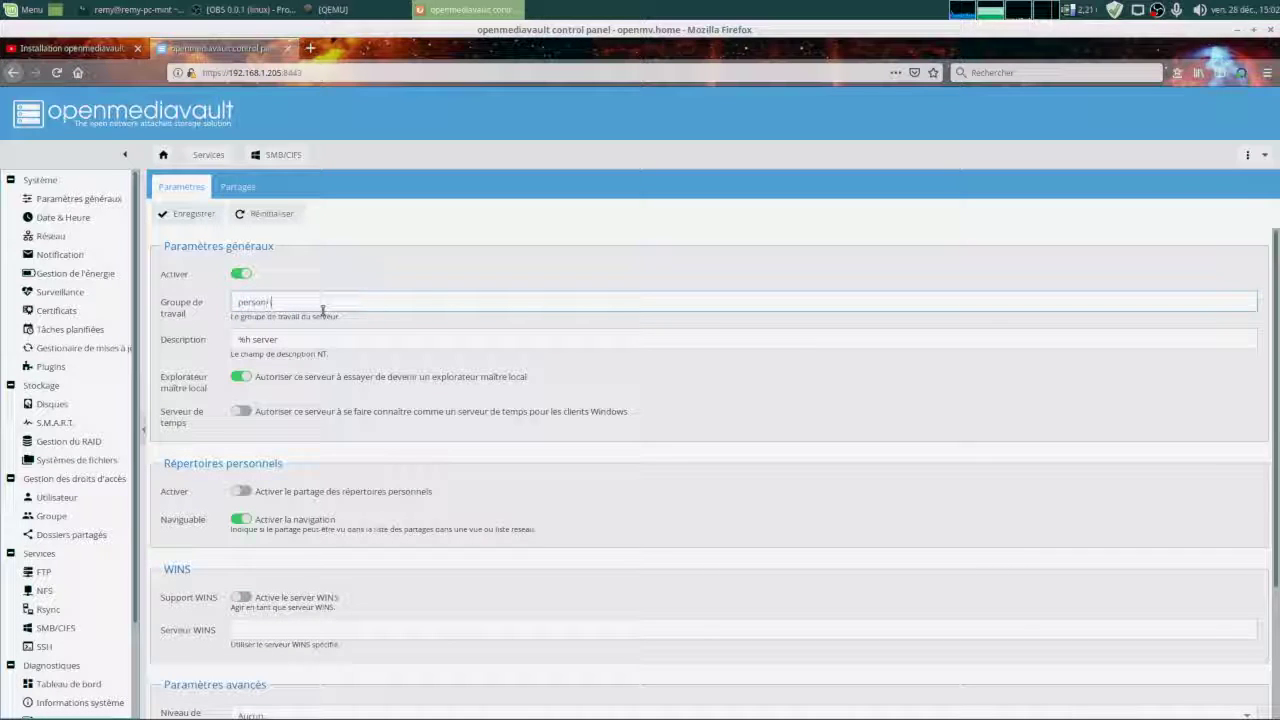
pyautogui.write('nelle')
pyautogui.press('Tab')
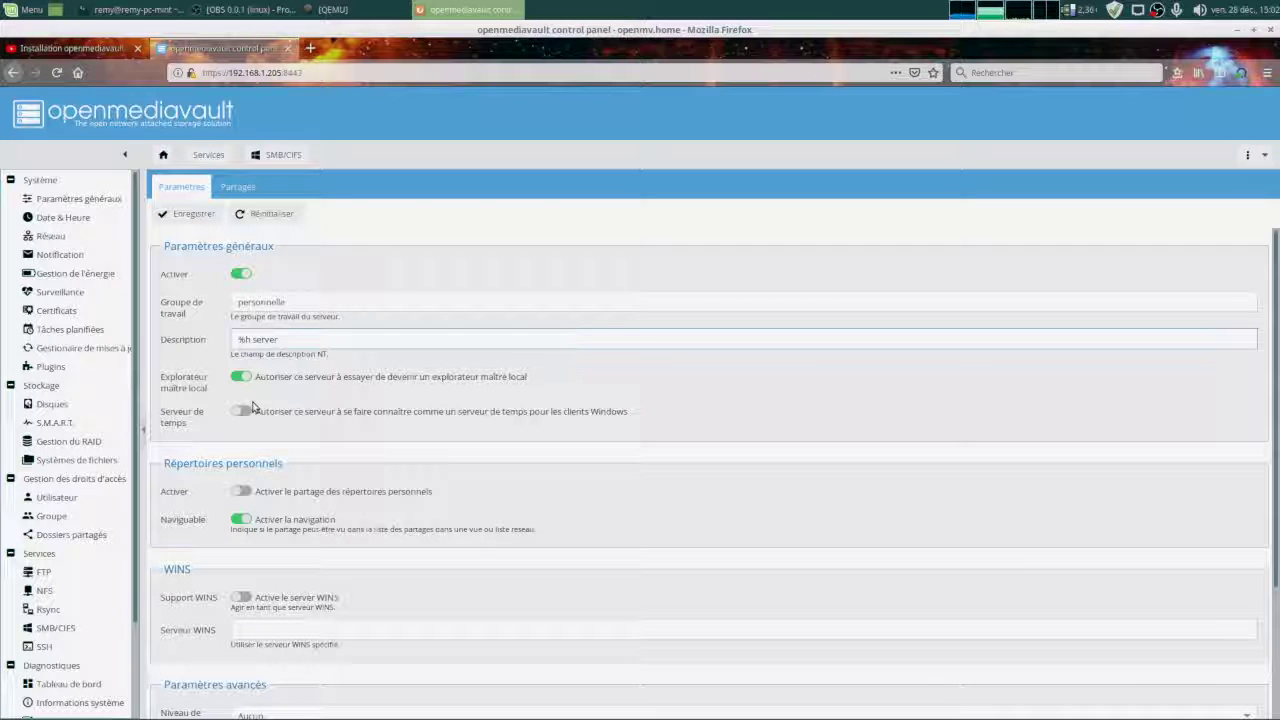
pyautogui.click(240, 493)
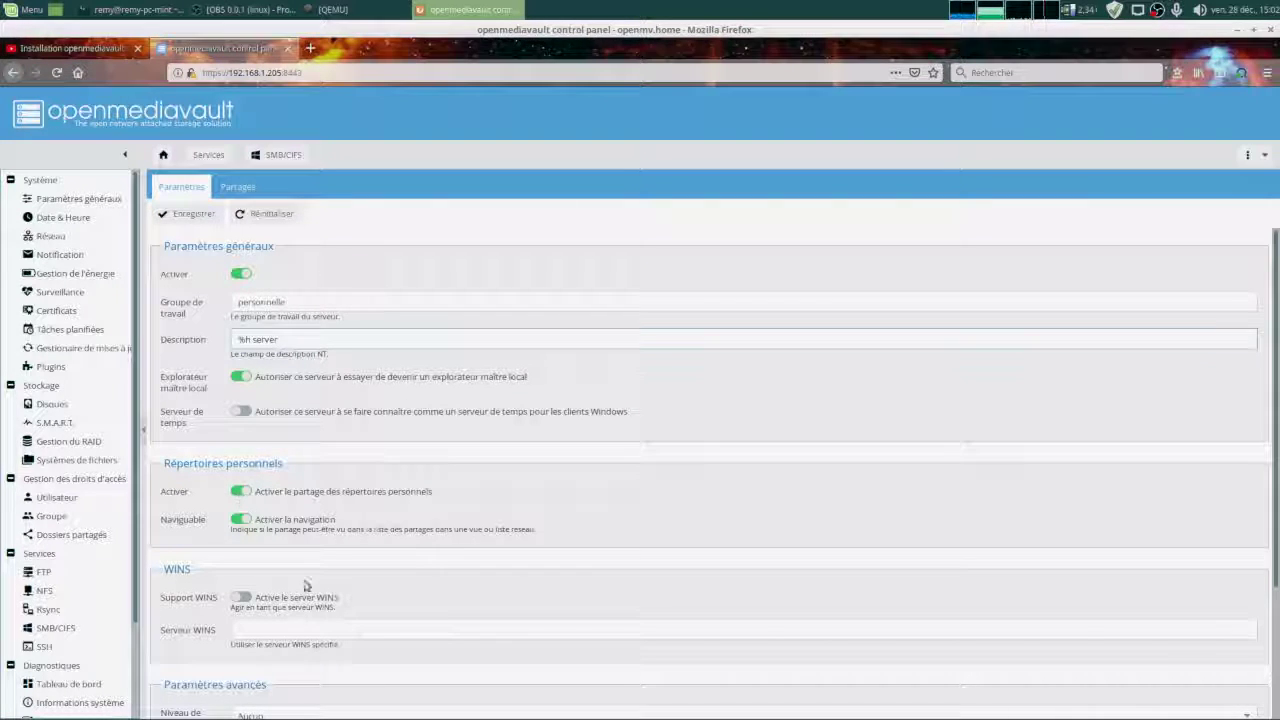
pyautogui.scroll(-1, 372, 600)
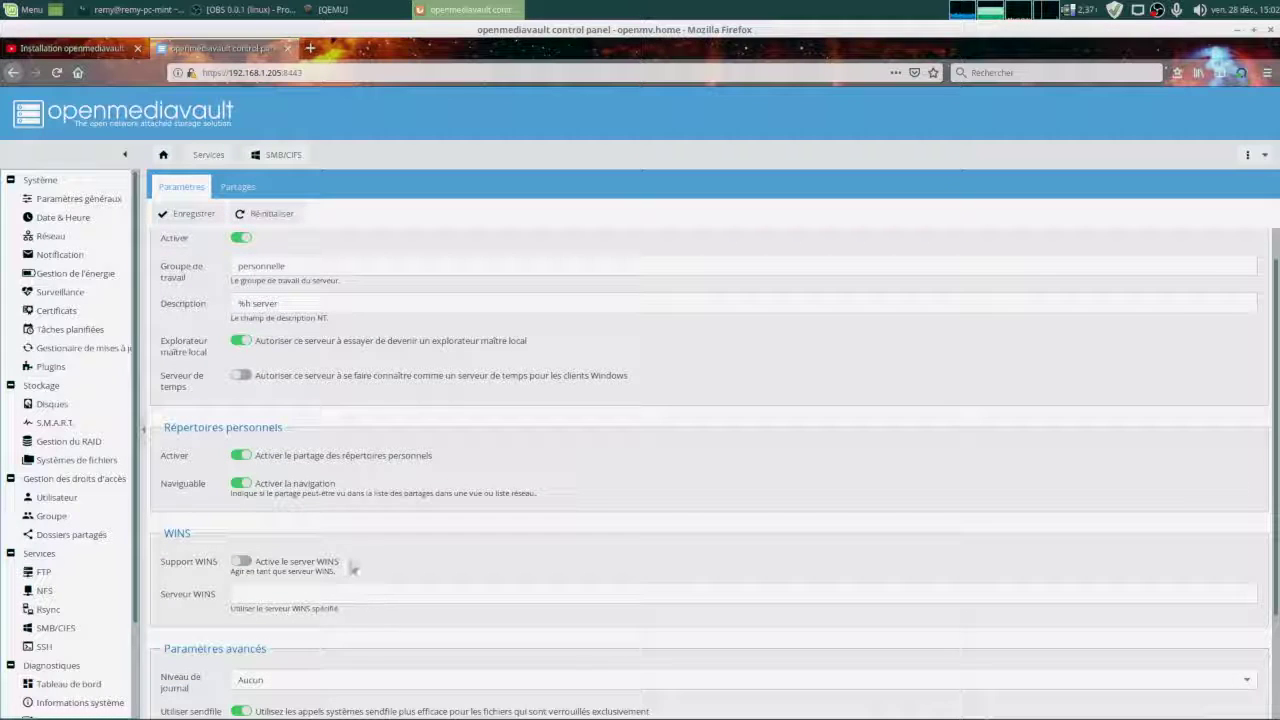
pyautogui.scroll(-2, 351, 565)
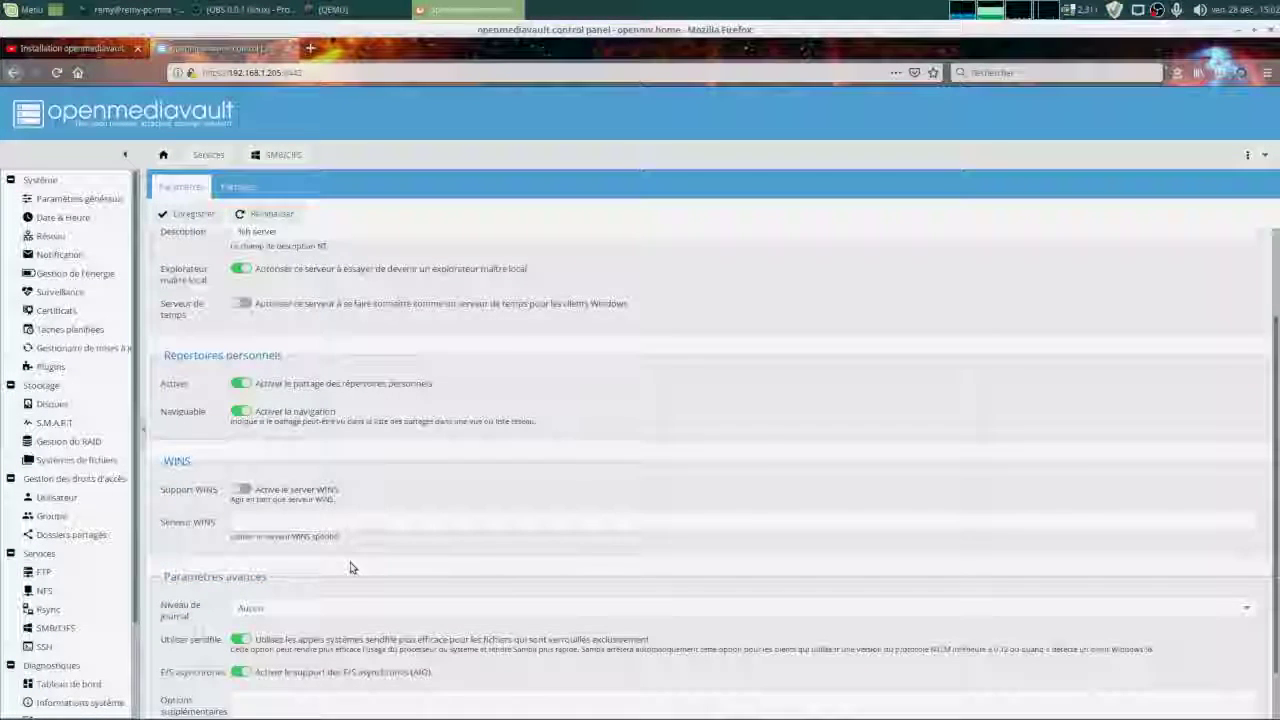
pyautogui.scroll(-2, 351, 566)
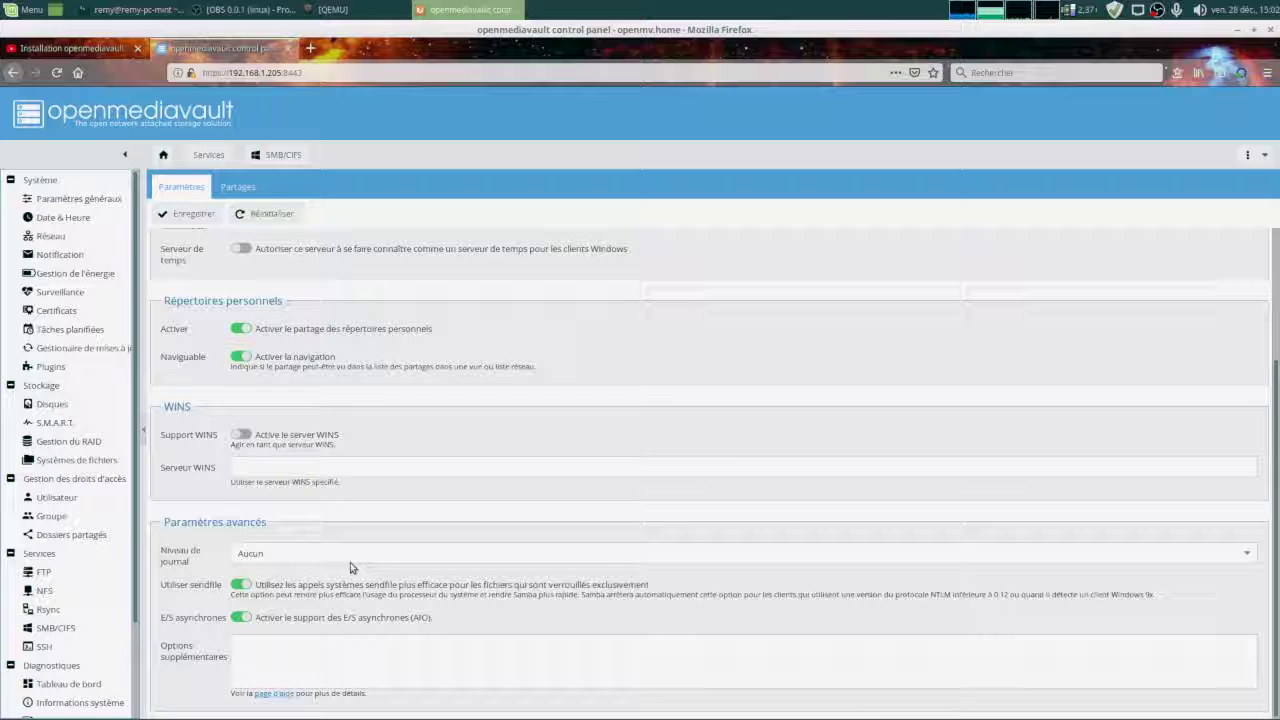
pyautogui.scroll(4, 351, 565)
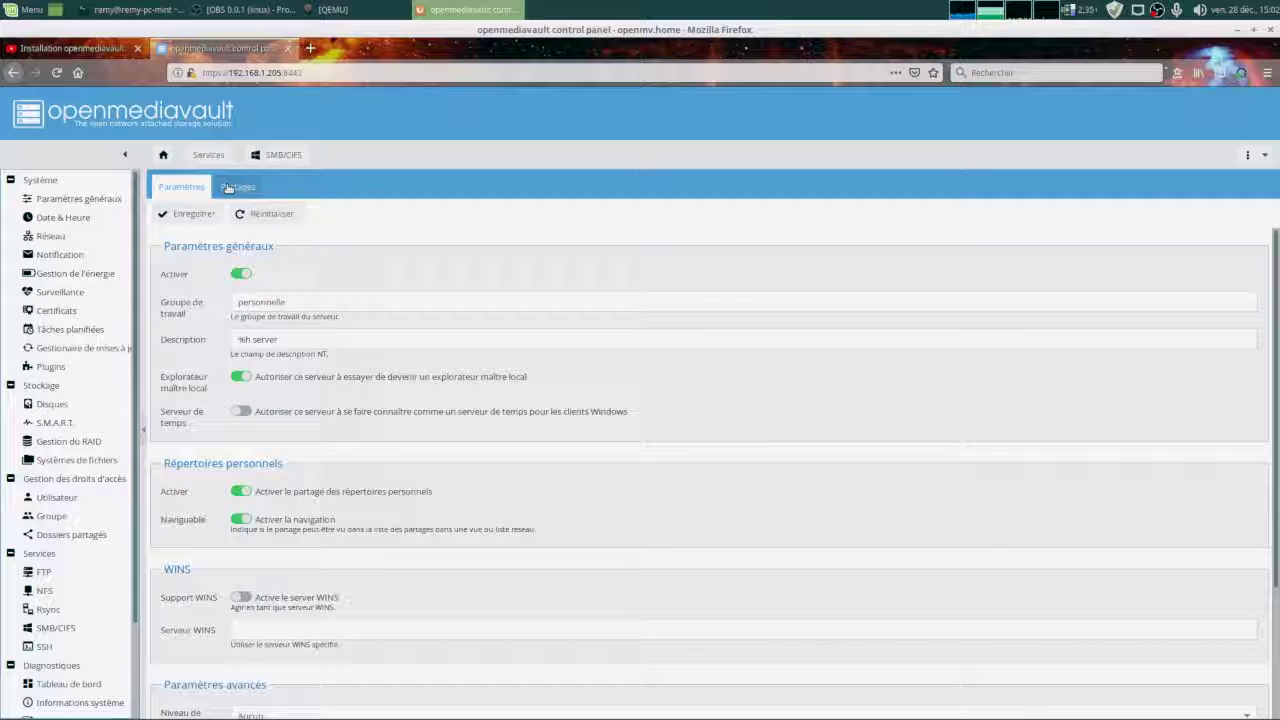
# Try saving SMB/CIFS twice, dismiss the home-directories-not-enabled error, and go to Utilisateur.
pyautogui.click(188, 214)
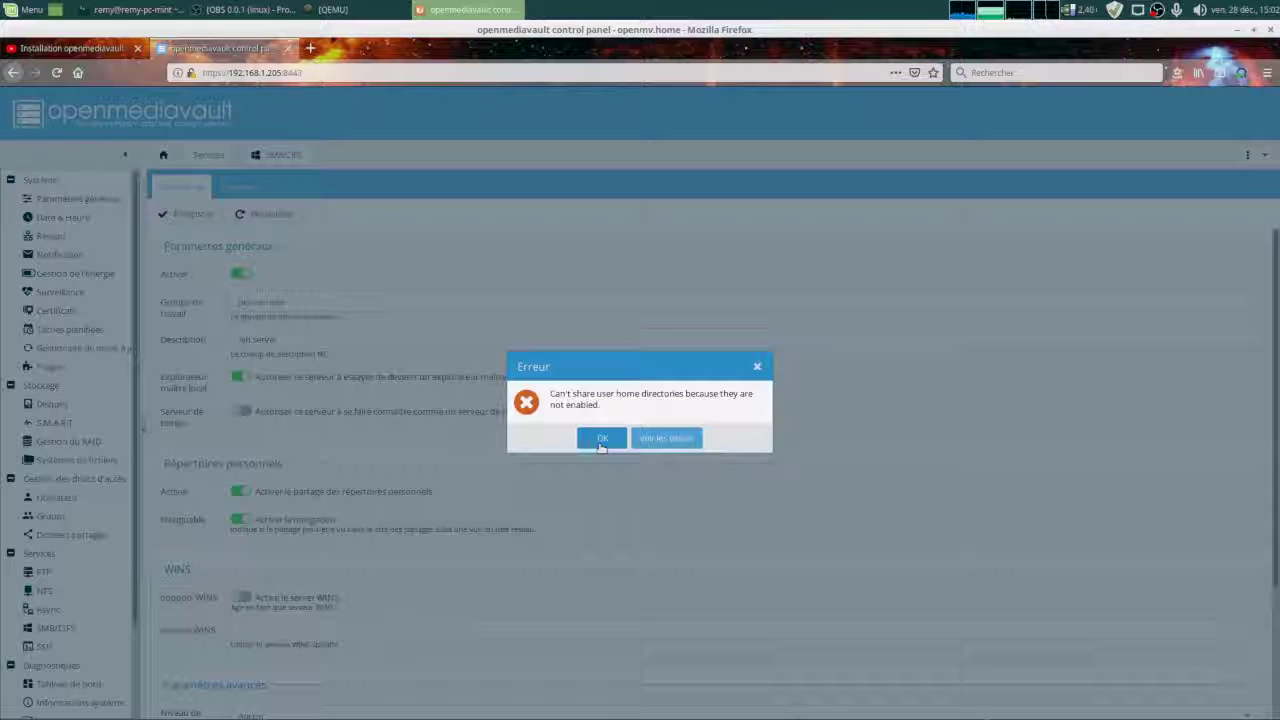
pyautogui.click(655, 439)
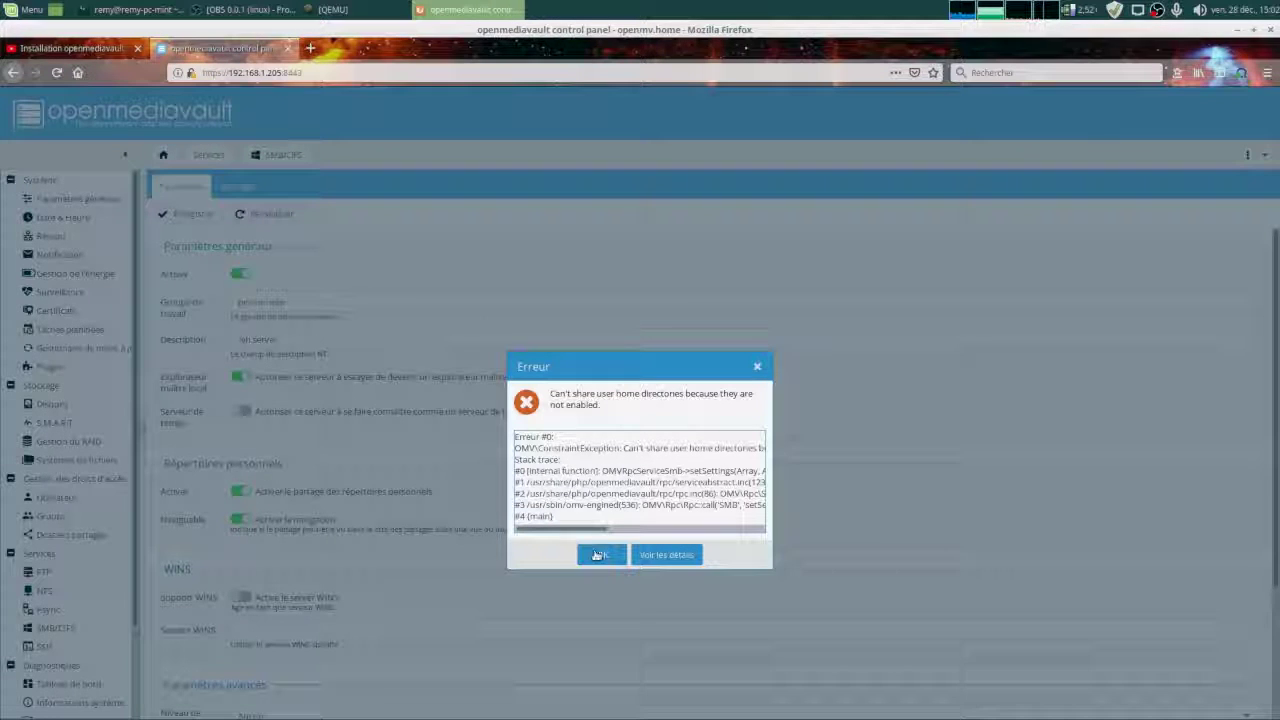
pyautogui.click(600, 555)
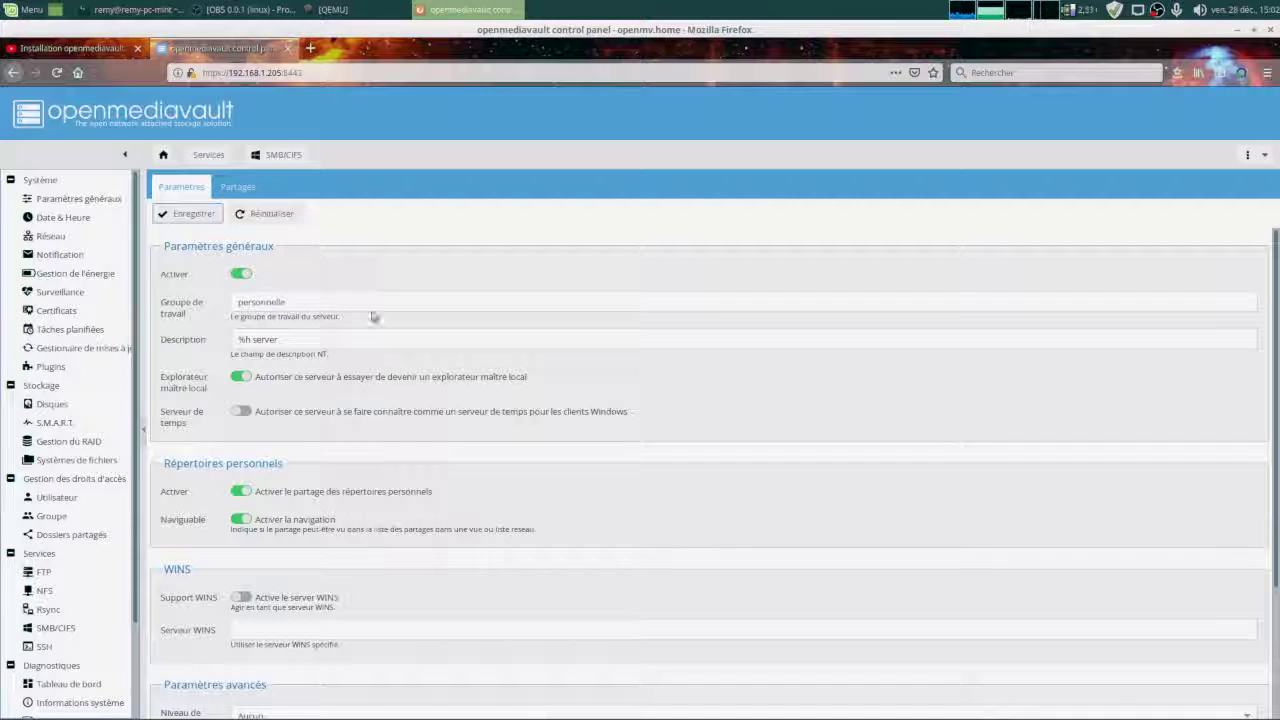
pyautogui.click(195, 215)
pyautogui.click(615, 442)
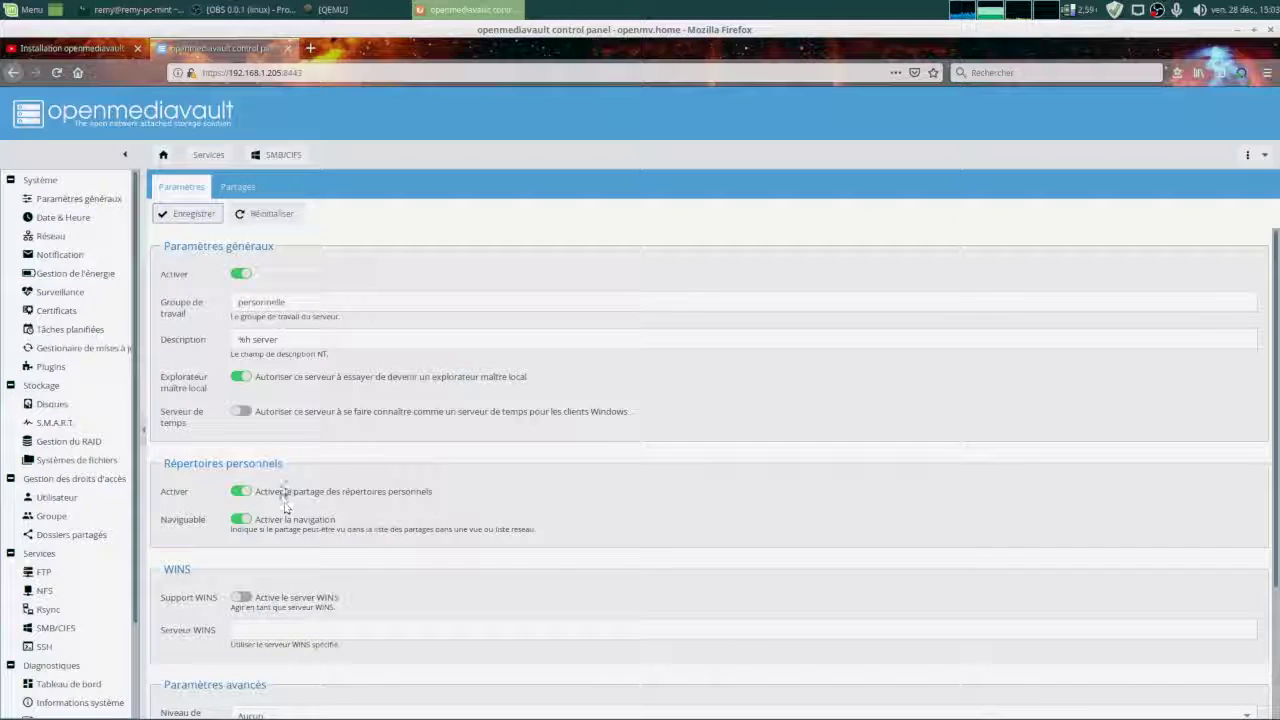
pyautogui.click(120, 497)
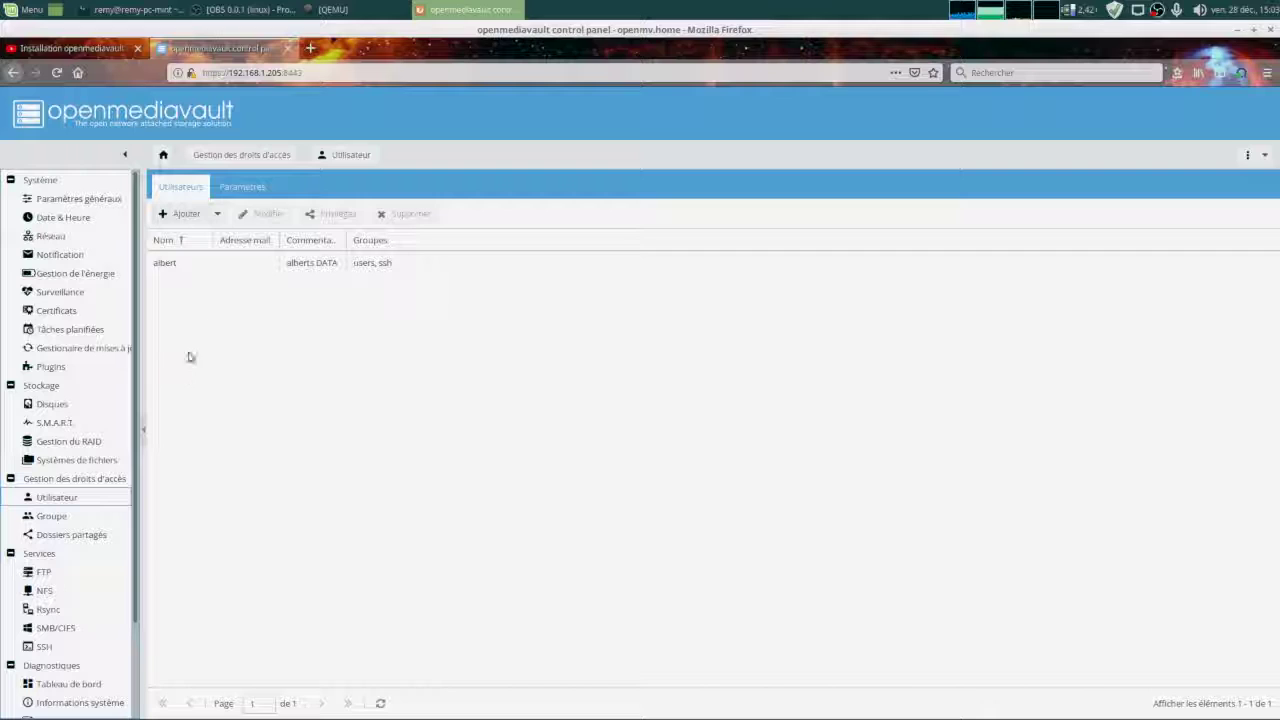
# Enable user home directories at 'albert [on DATA, albert/]' and save the setting.
pyautogui.click(241, 187)
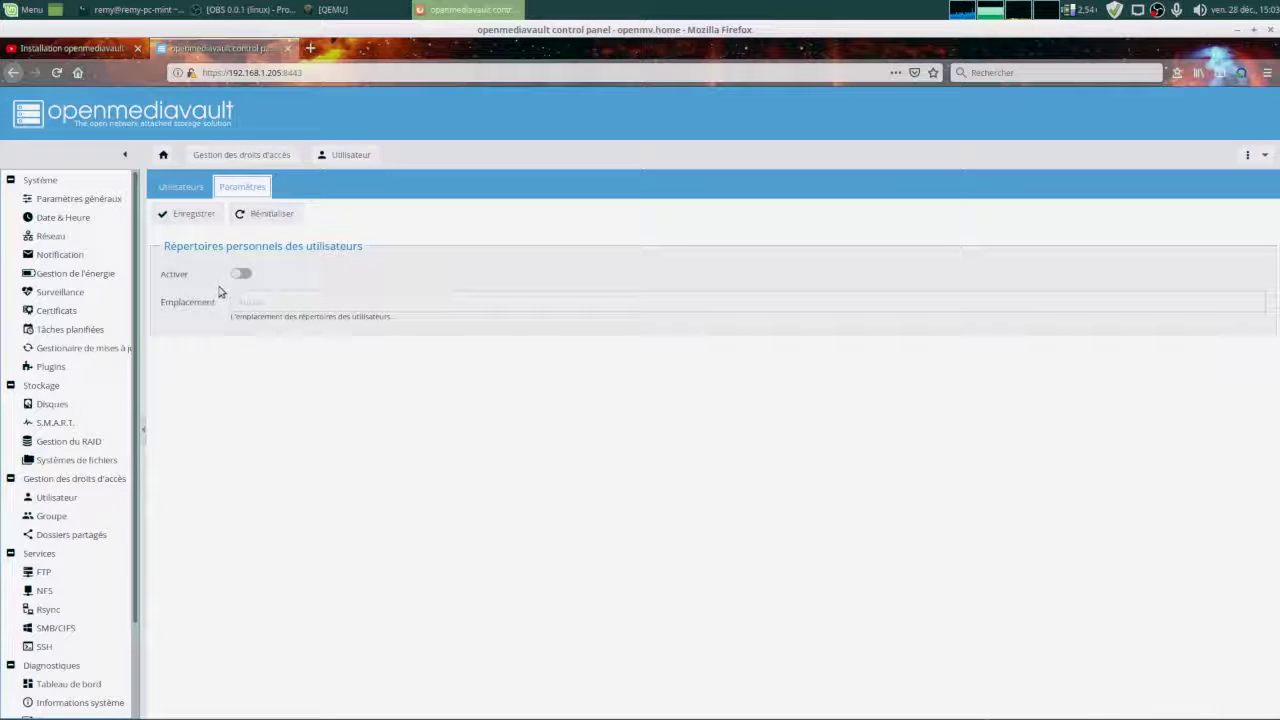
pyautogui.click(241, 274)
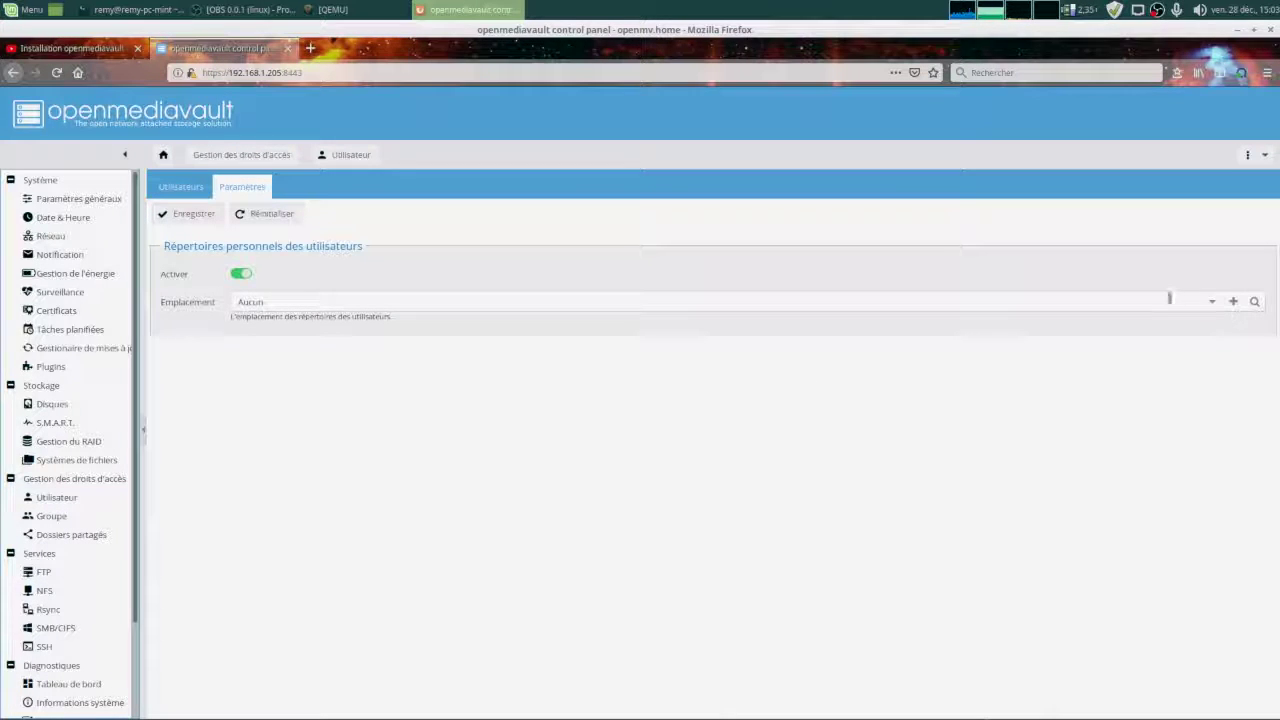
pyautogui.click(1212, 302)
pyautogui.click(1049, 345)
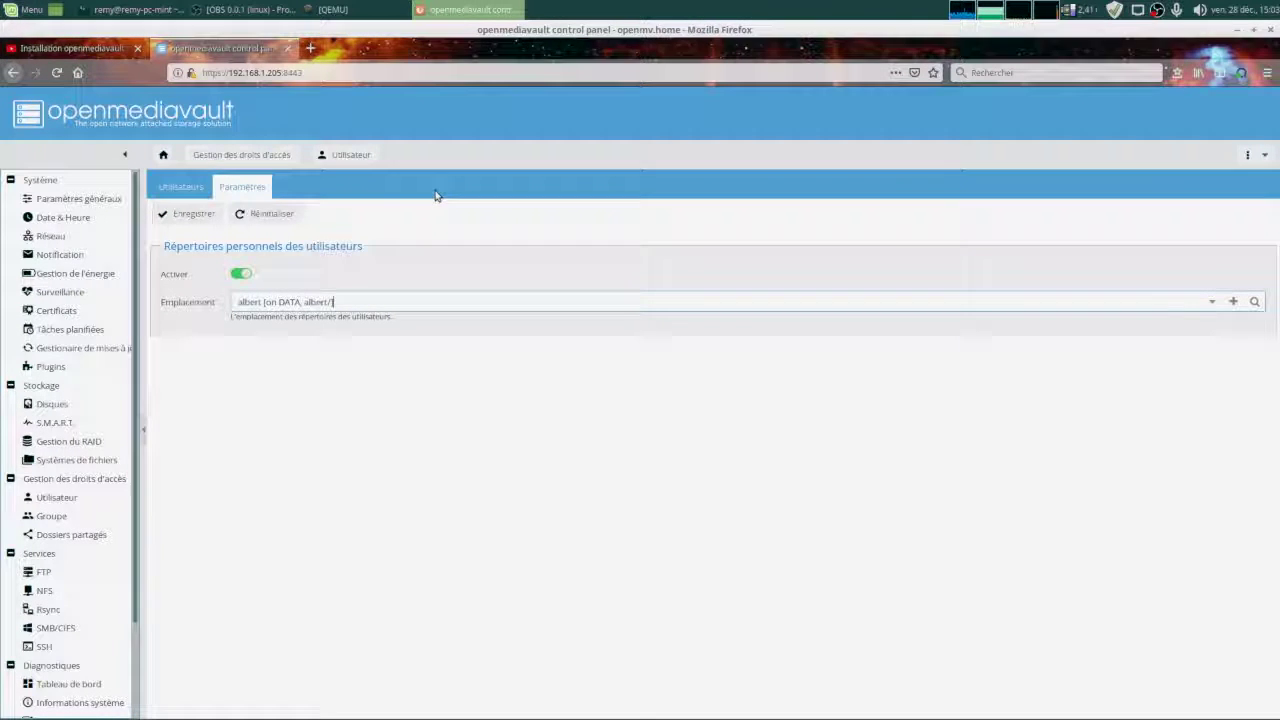
pyautogui.click(192, 214)
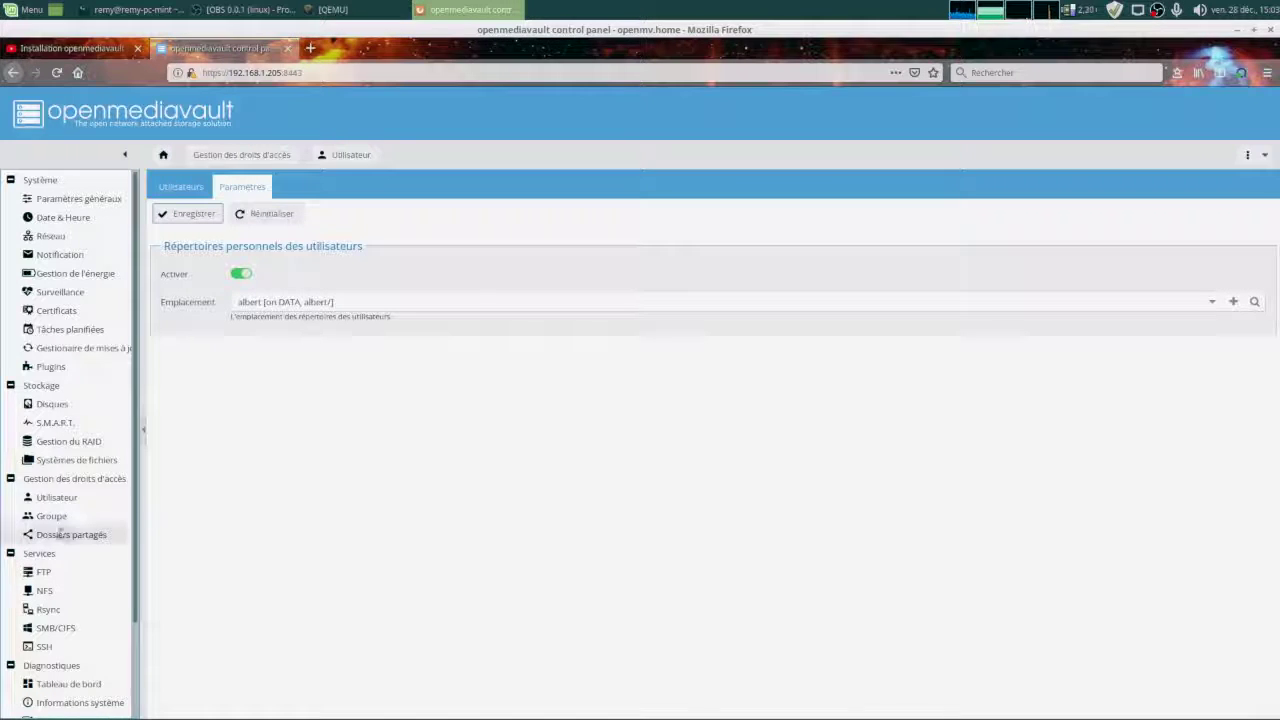
pyautogui.click(57, 626)
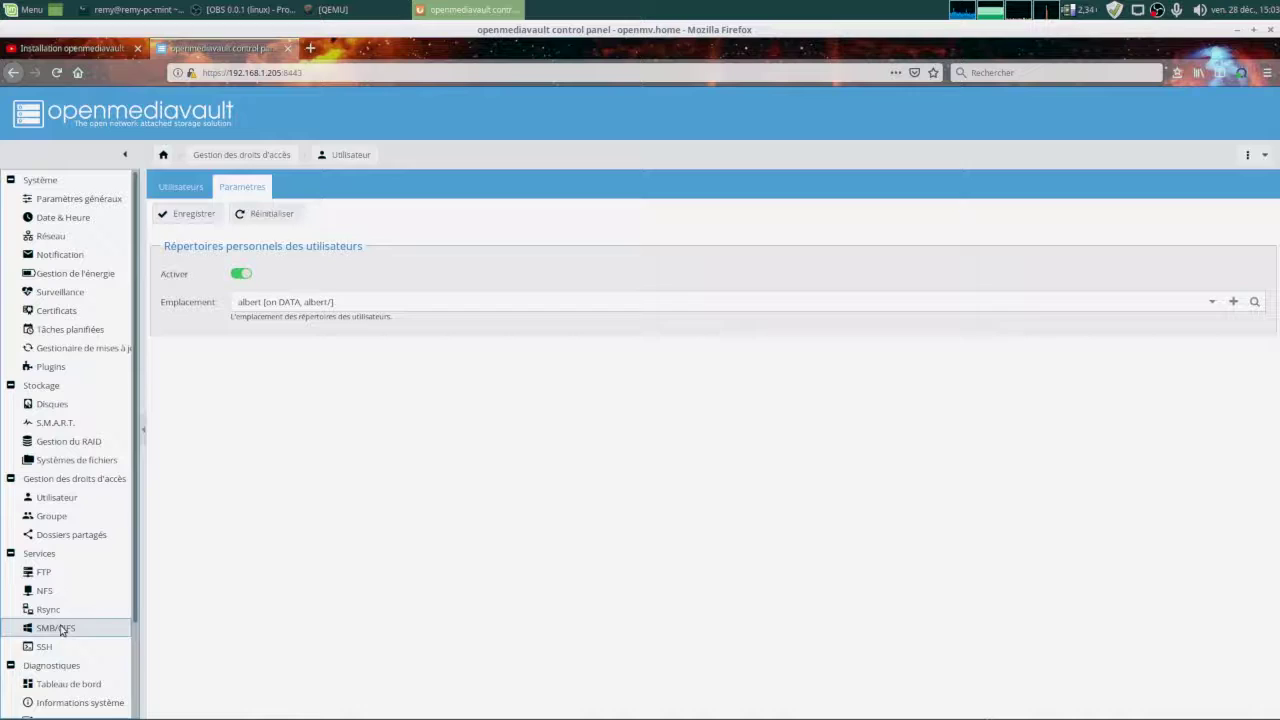
# Enable SMB/CIFS with workgroup personnelle and turn on home directory sharing.
pyautogui.click(242, 274)
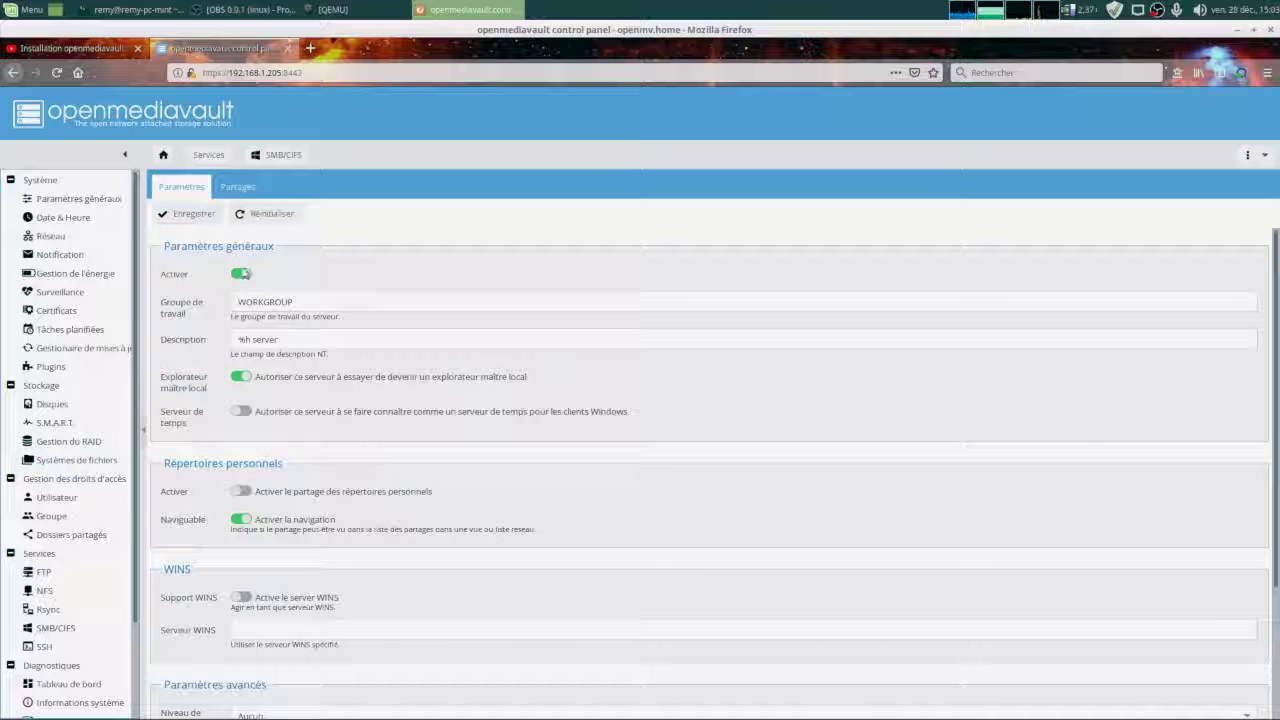
pyautogui.doubleClick(302, 304)
pyautogui.write('pelsonnelle')
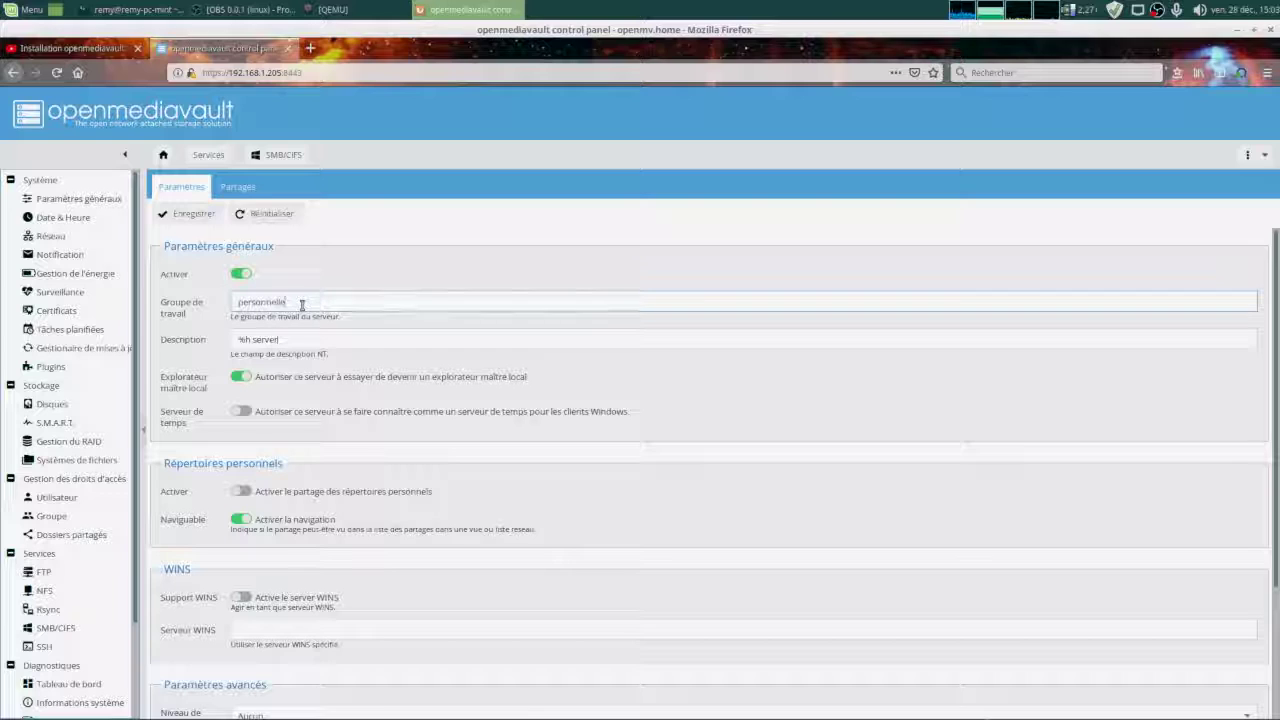
pyautogui.press('Tab')
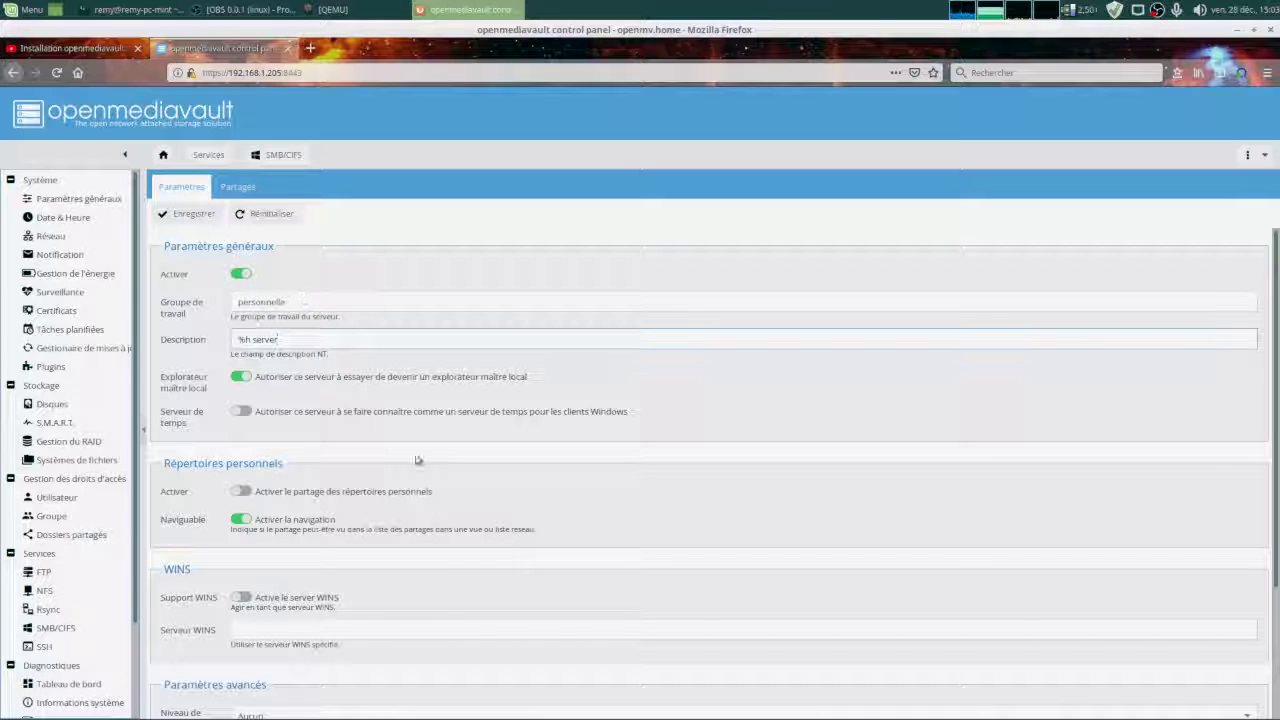
pyautogui.scroll(-1, 380, 449)
pyautogui.click(242, 456)
pyautogui.scroll(-3, 366, 518)
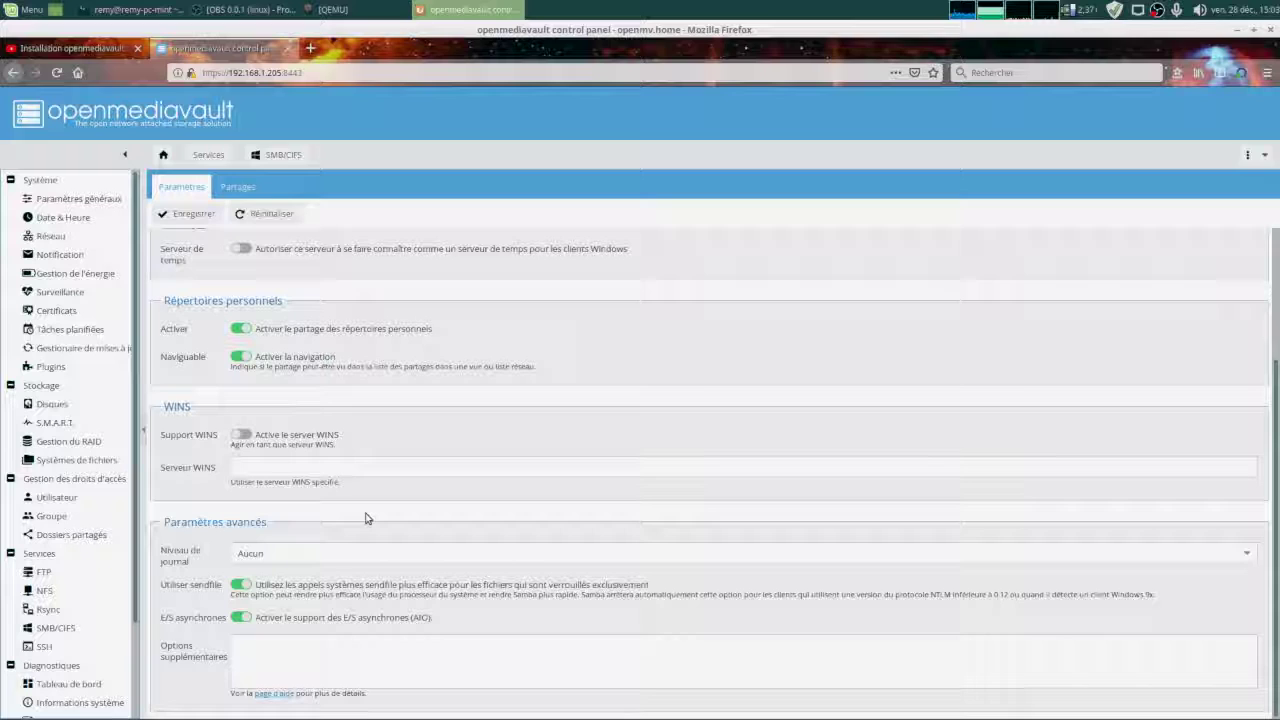
pyautogui.scroll(4, 366, 518)
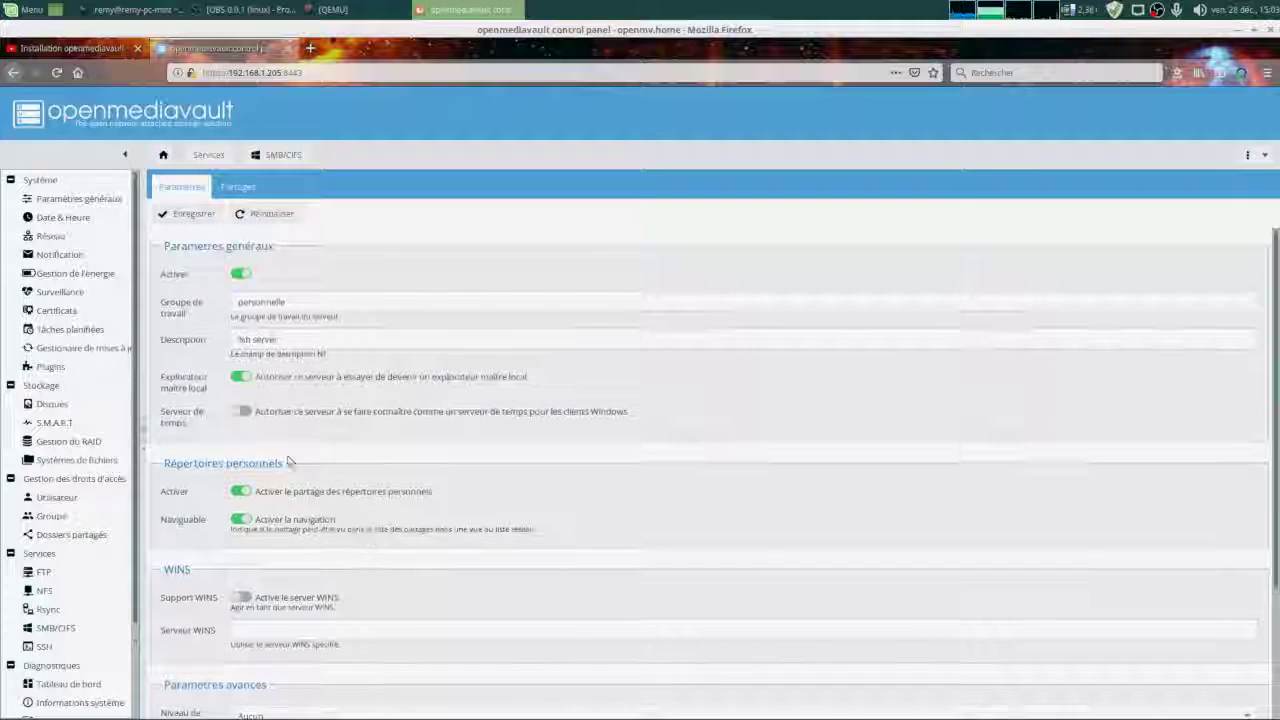
# Save the SMB/CIFS settings and confirm applying the configuration.
pyautogui.click(193, 216)
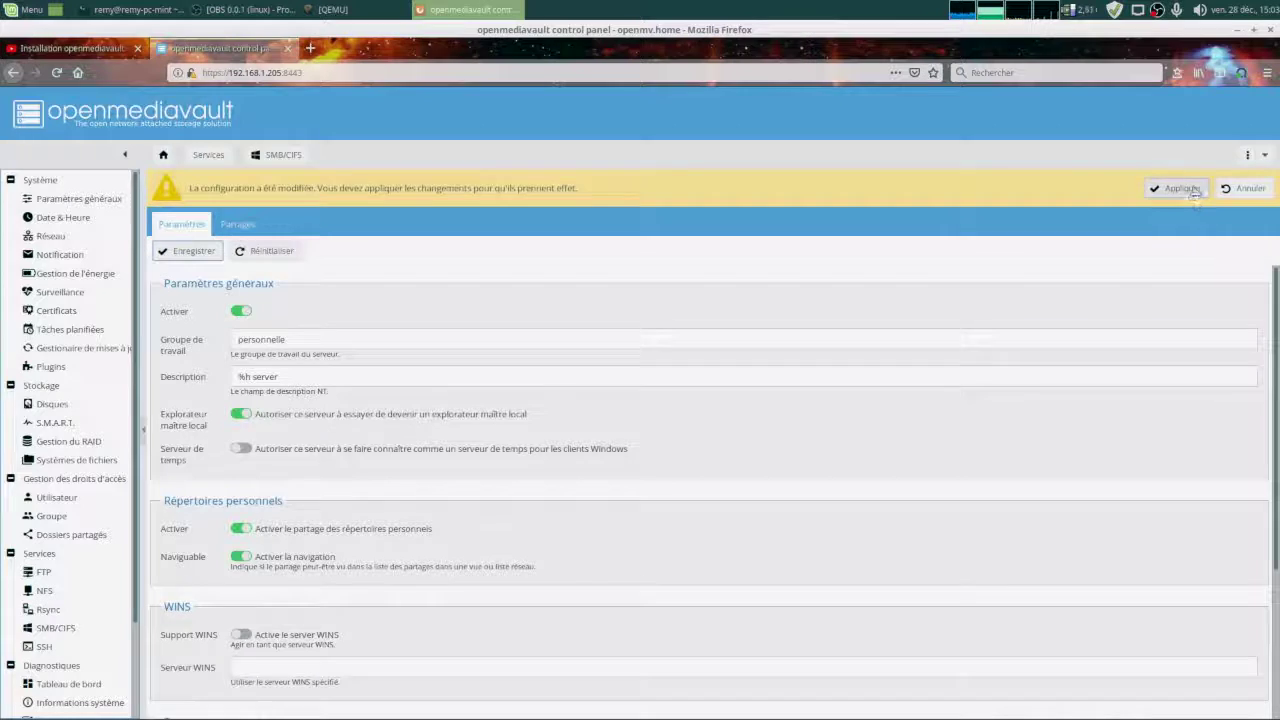
pyautogui.click(1175, 188)
pyautogui.click(610, 438)
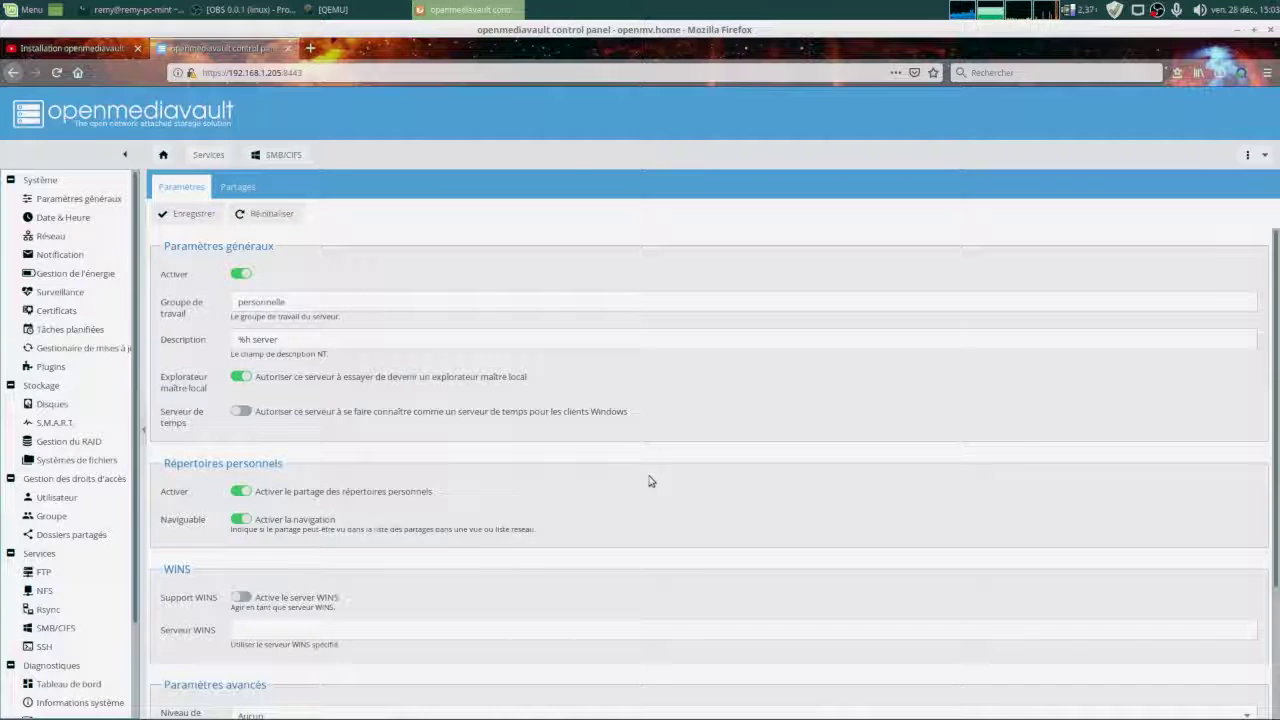
pyautogui.scroll(-3, 650, 481)
pyautogui.scroll(3, 651, 480)
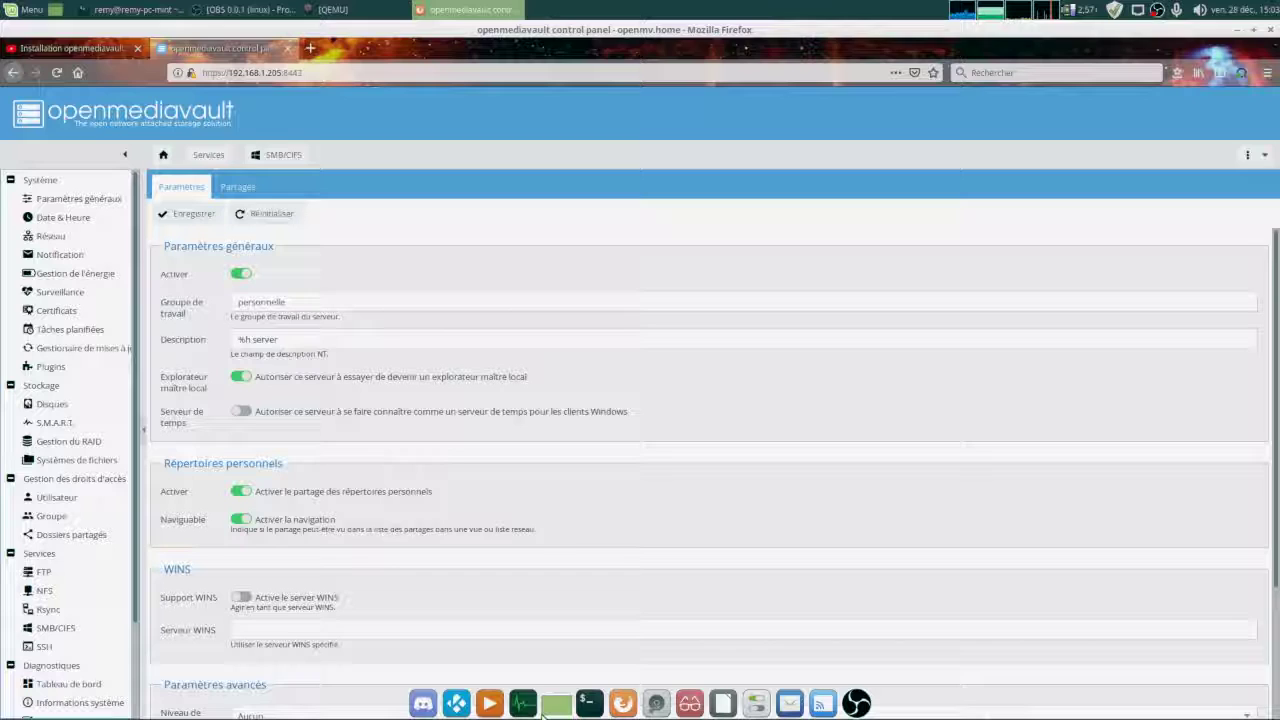
# Open Nemo's Connect to Server dialog and choose the Windows share connection type.
pyautogui.click(548, 704)
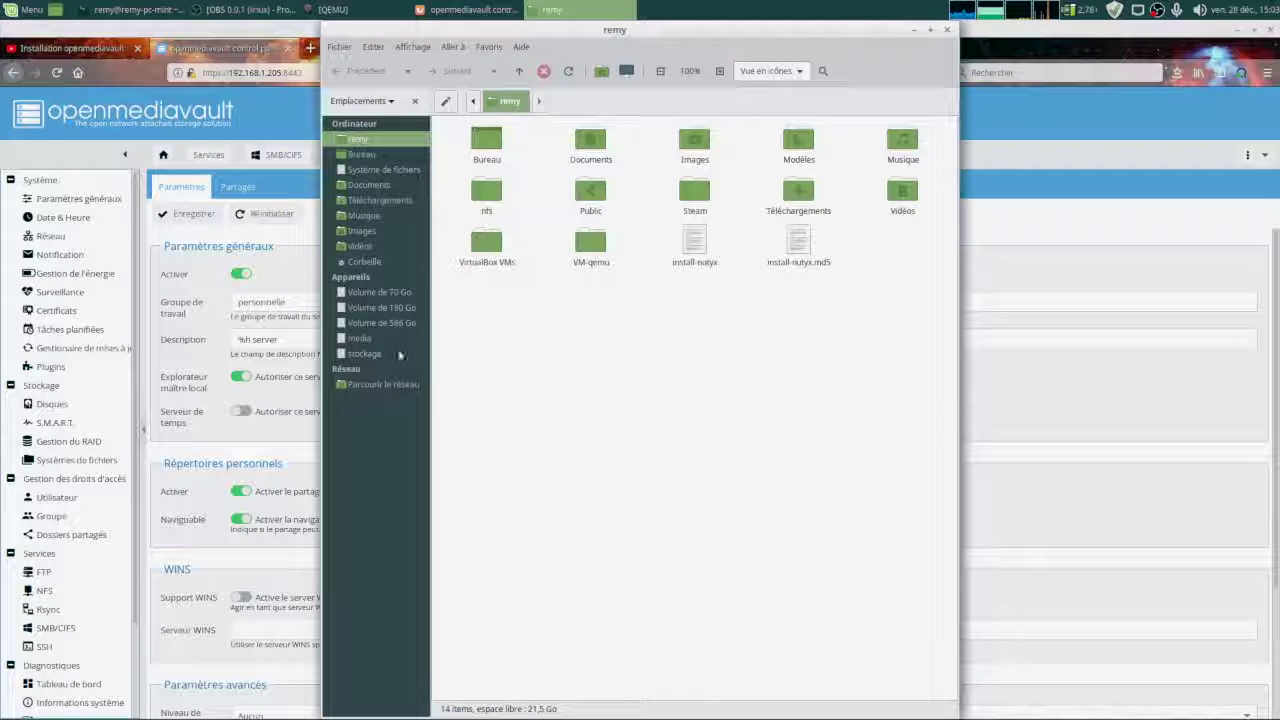
pyautogui.click(339, 46)
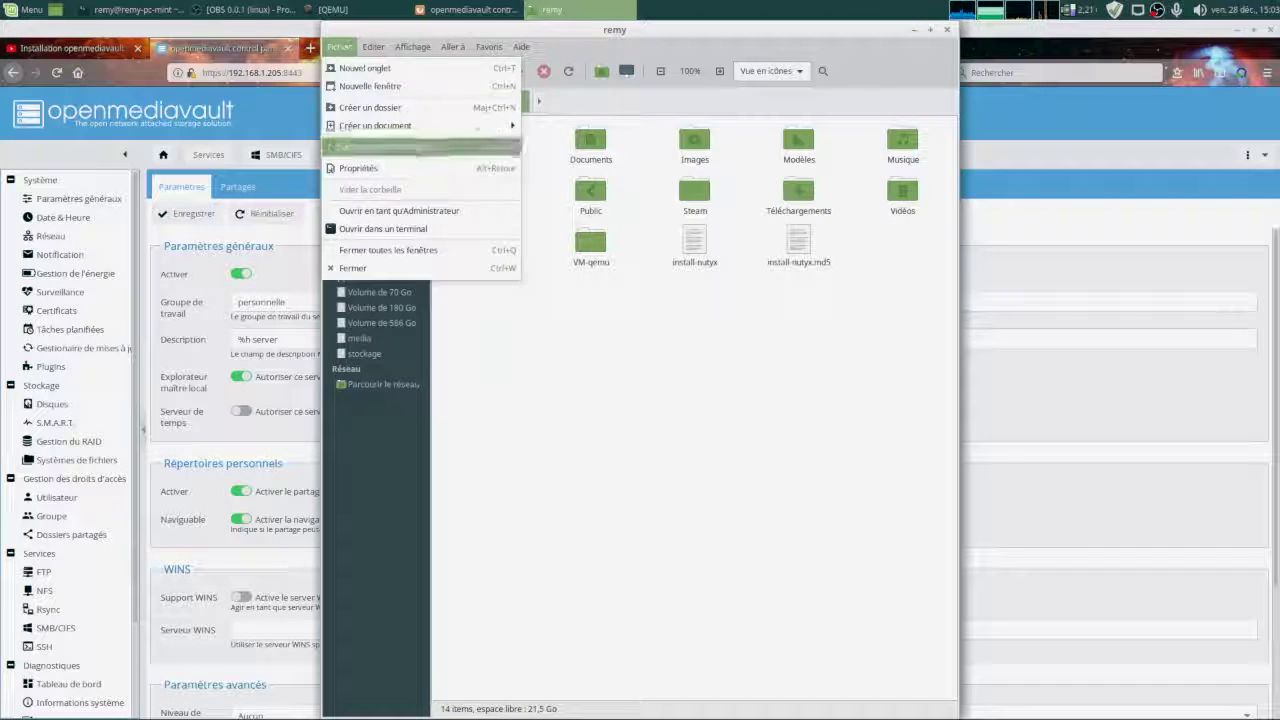
pyautogui.click(389, 146)
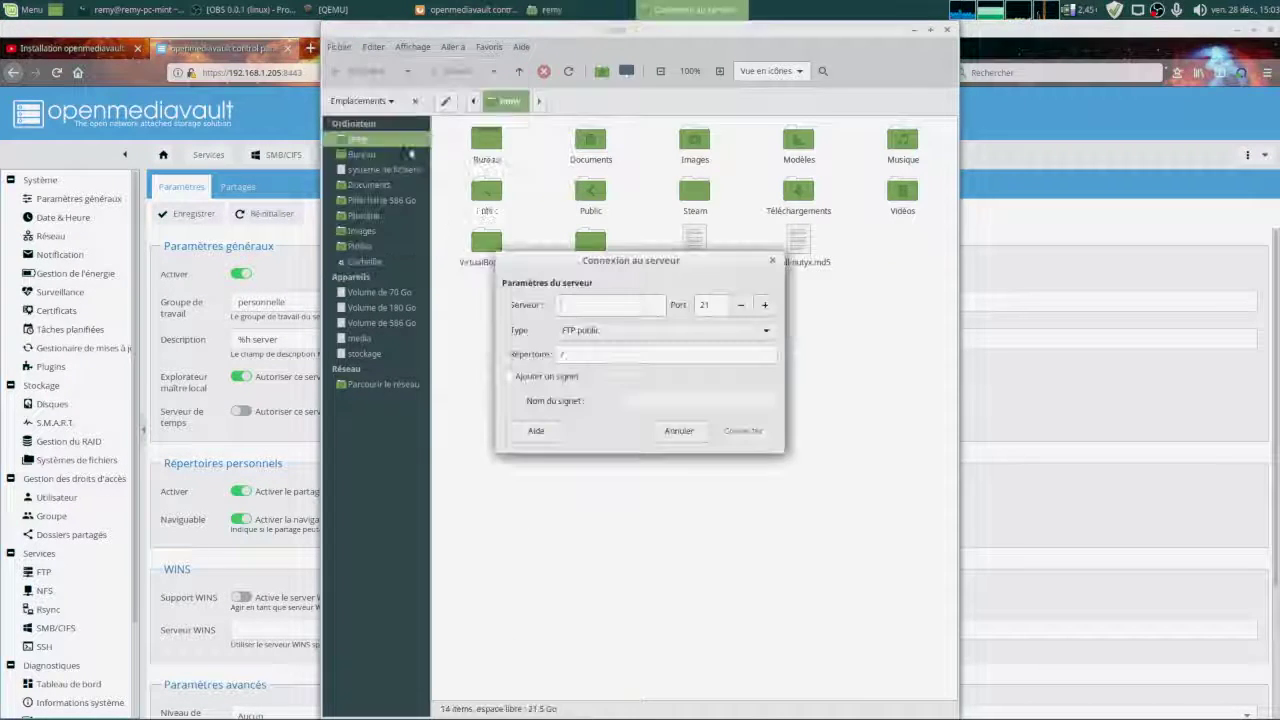
pyautogui.click(655, 332)
pyautogui.click(749, 368)
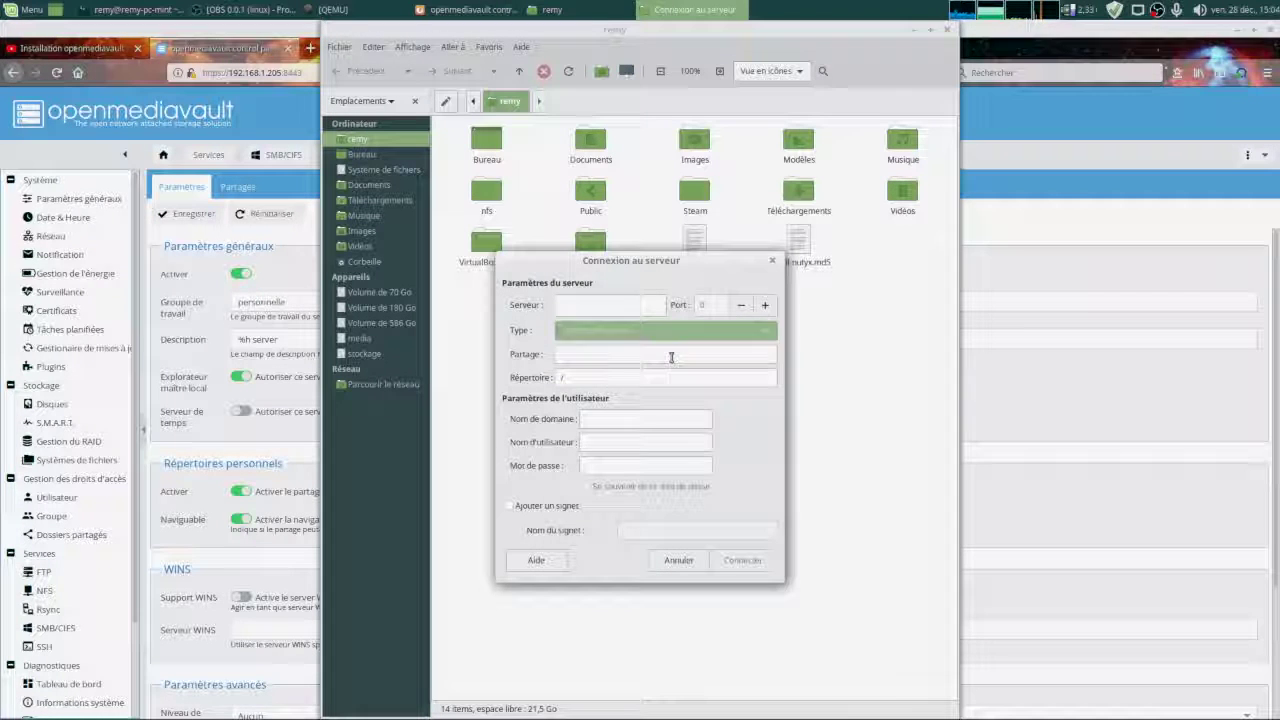
# Enter server 192.168.1.205, share albert, domain personnelle, then the user name and password.
pyautogui.click(607, 304)
pyautogui.write('192.168')
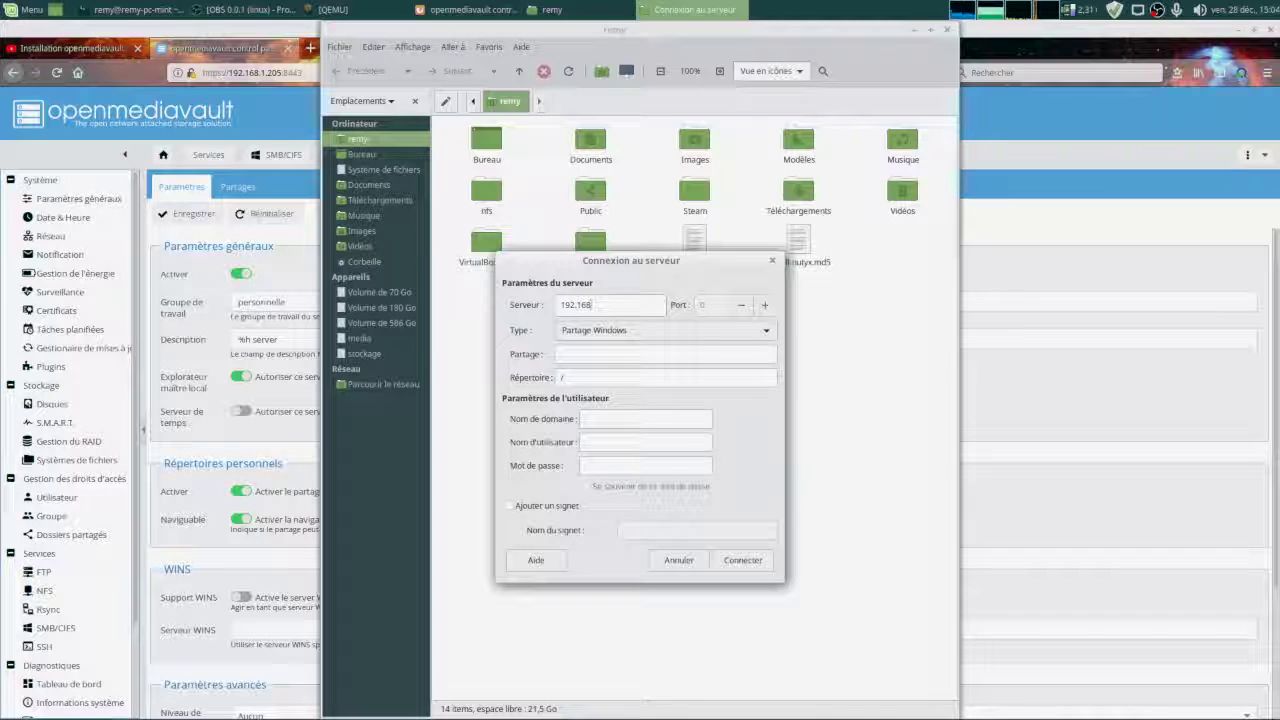
pyautogui.write('.1')
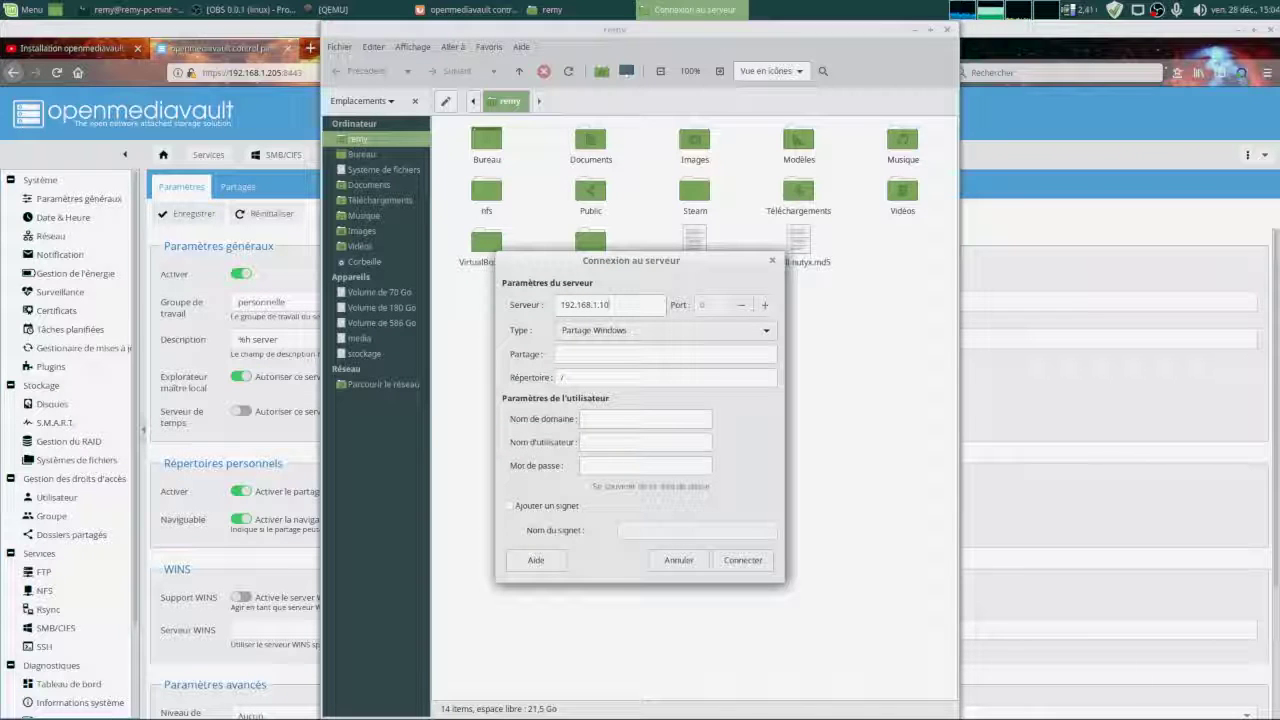
pyautogui.write('.205')
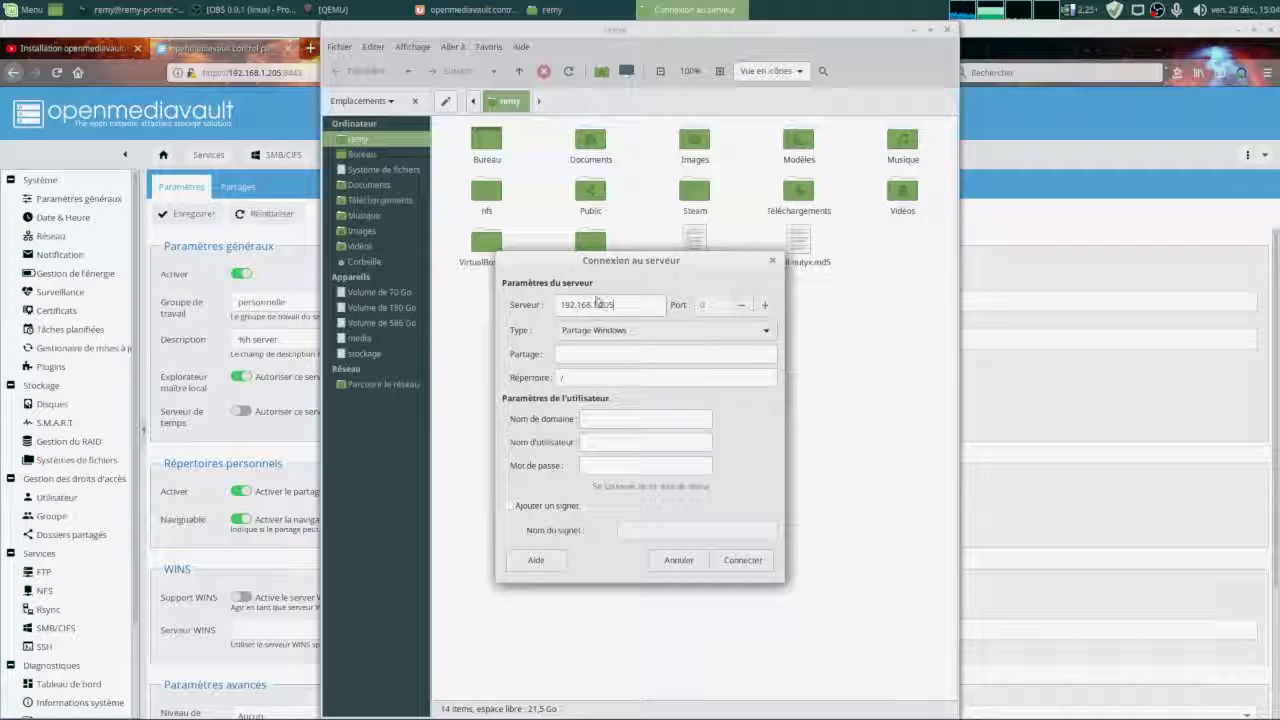
pyautogui.click(598, 357)
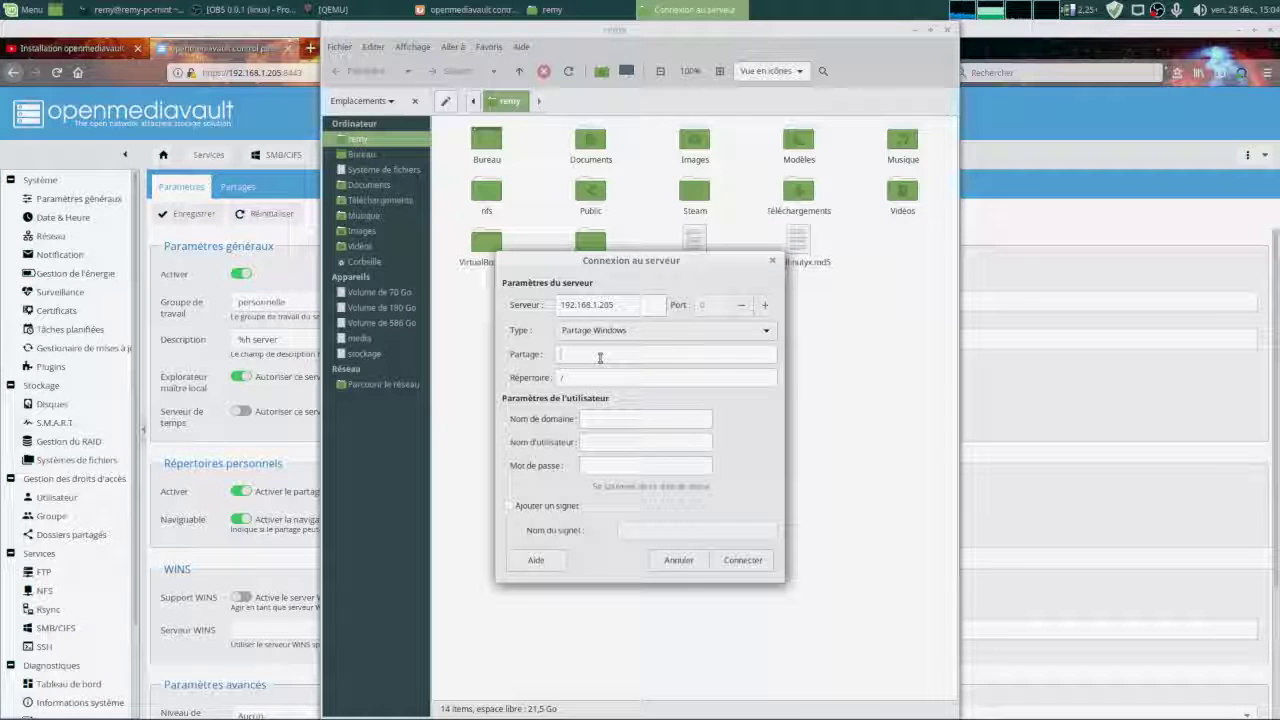
pyautogui.write('albert')
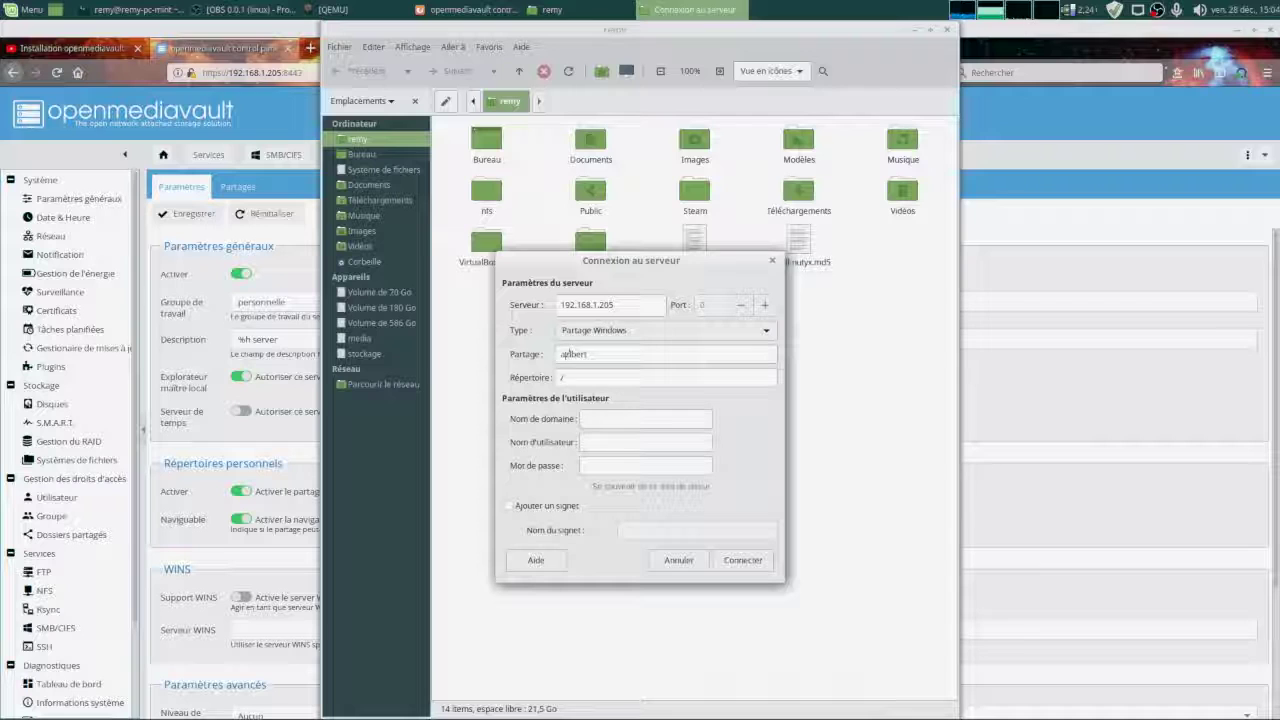
pyautogui.press('Tab')
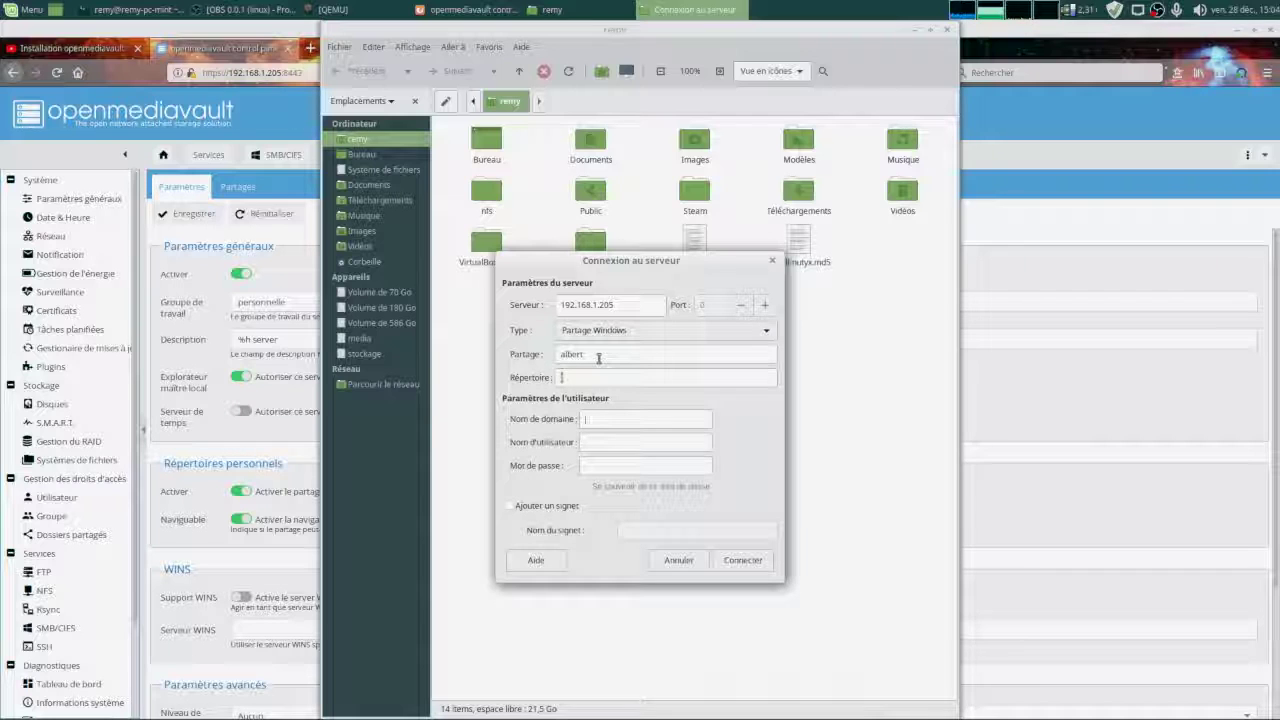
pyautogui.write('pel')
pyautogui.write('sonnelle')
pyautogui.press('Tab')
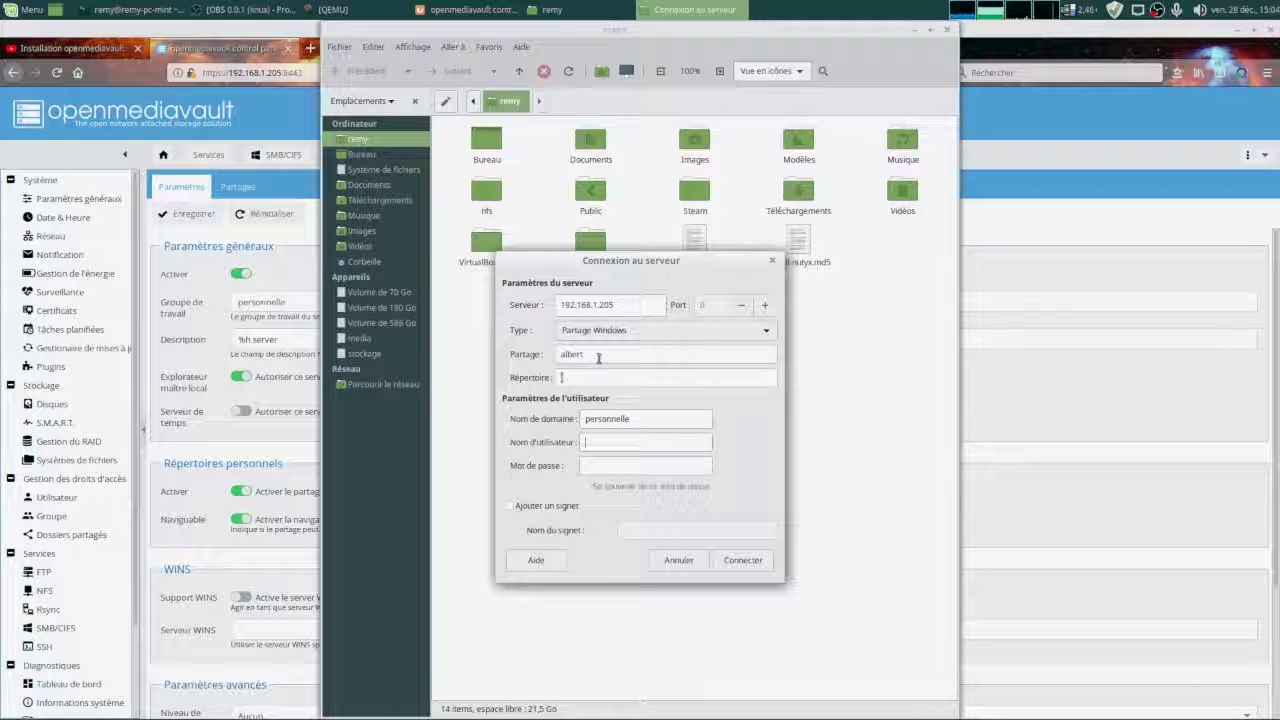
pyautogui.write('albert')
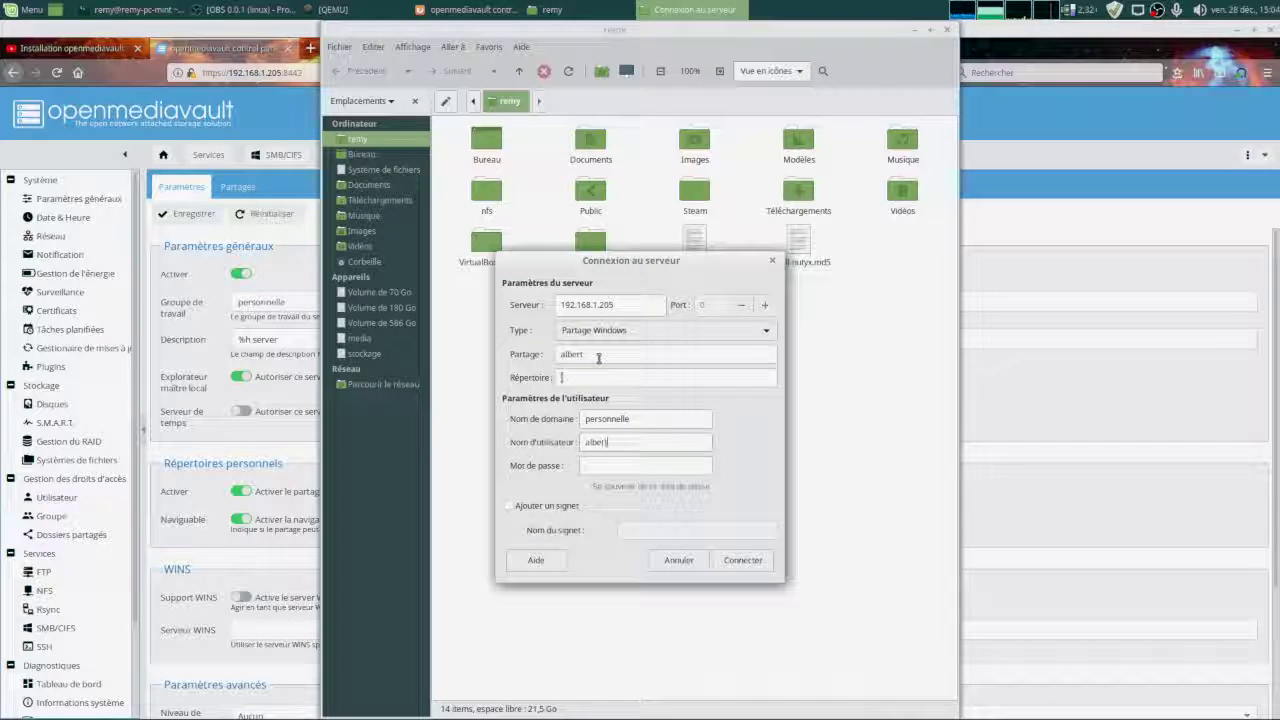
pyautogui.press('Tab')
pyautogui.write('•••')
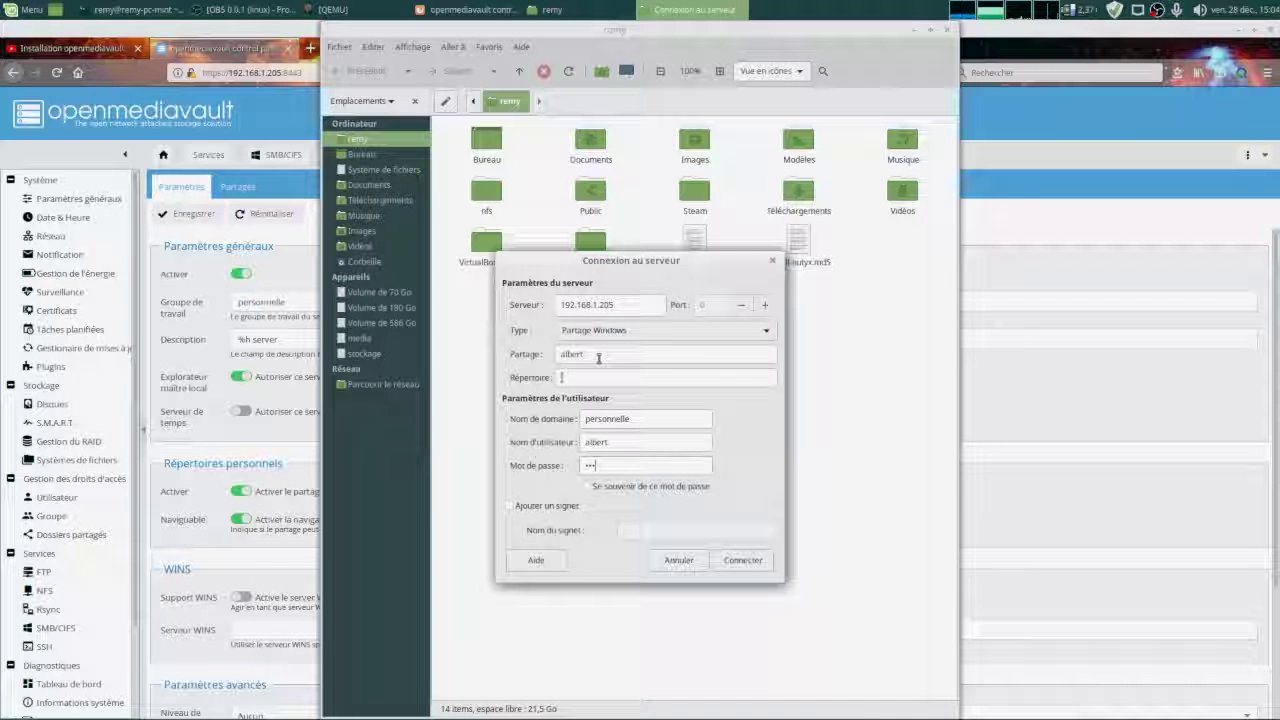
# Connect to the albert share, create an empty file test.txt in it, and open it.
pyautogui.click(758, 562)
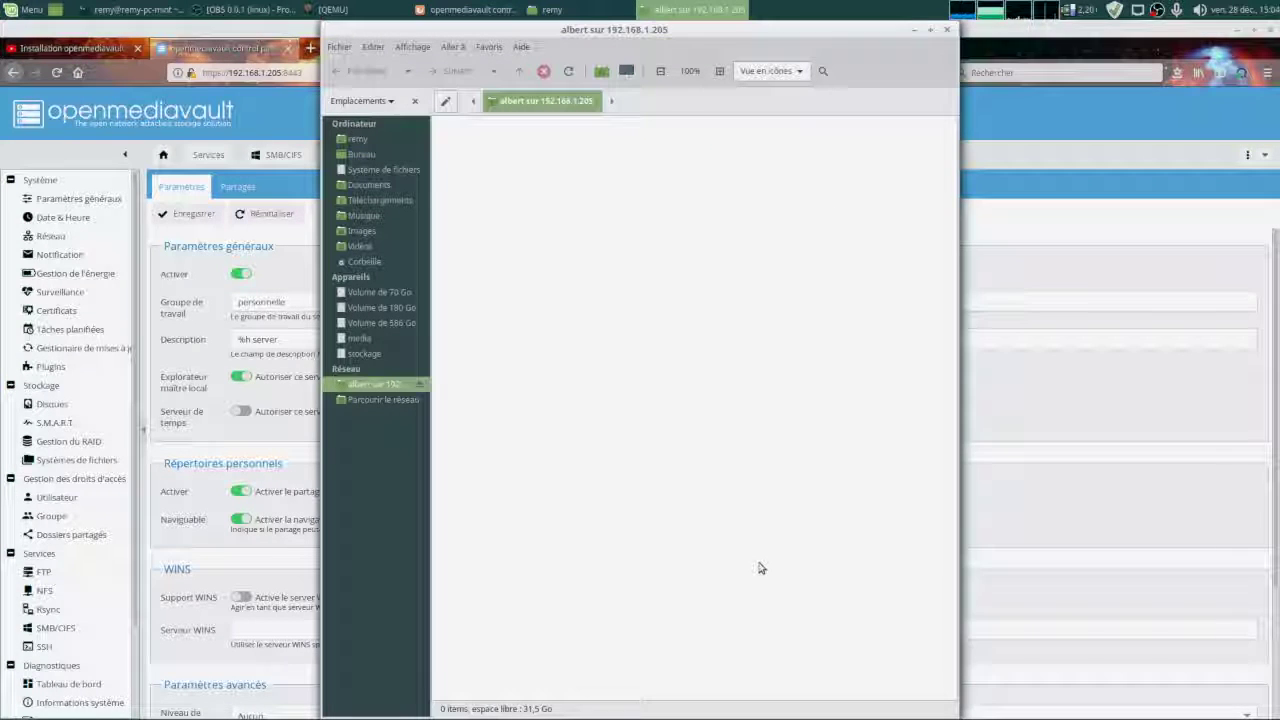
pyautogui.rightClick(549, 202)
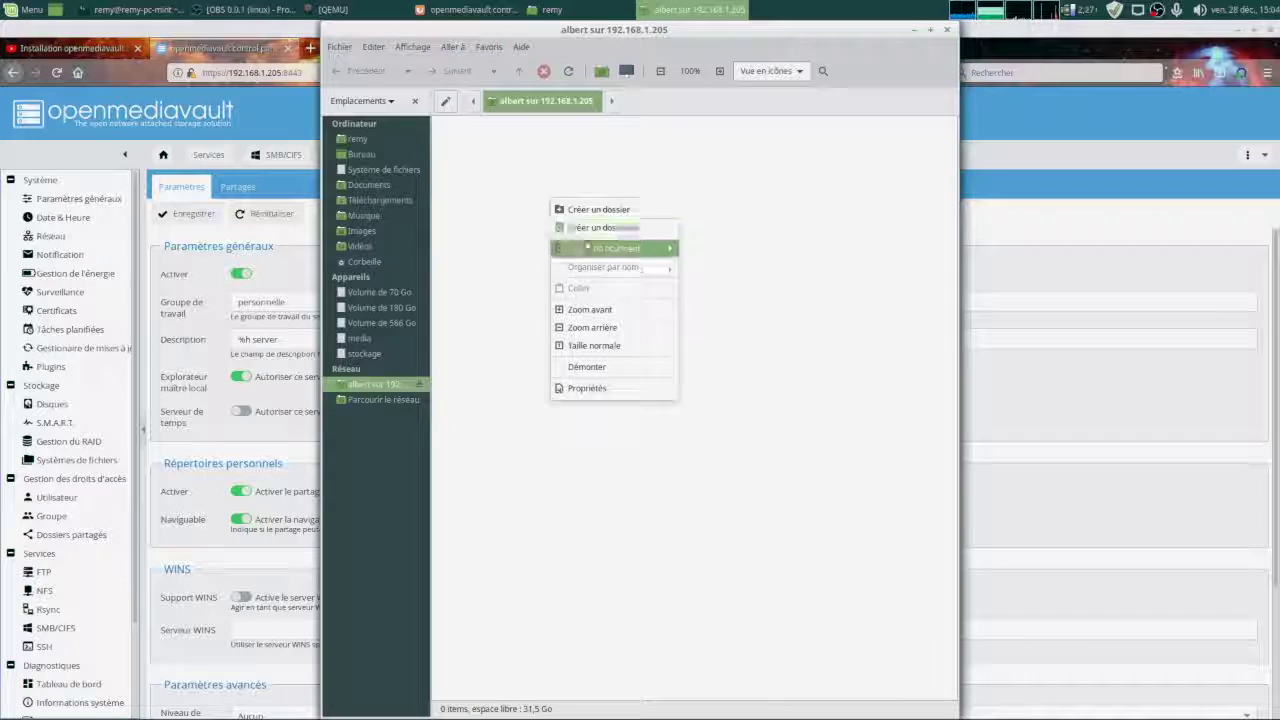
pyautogui.moveTo(591, 233)
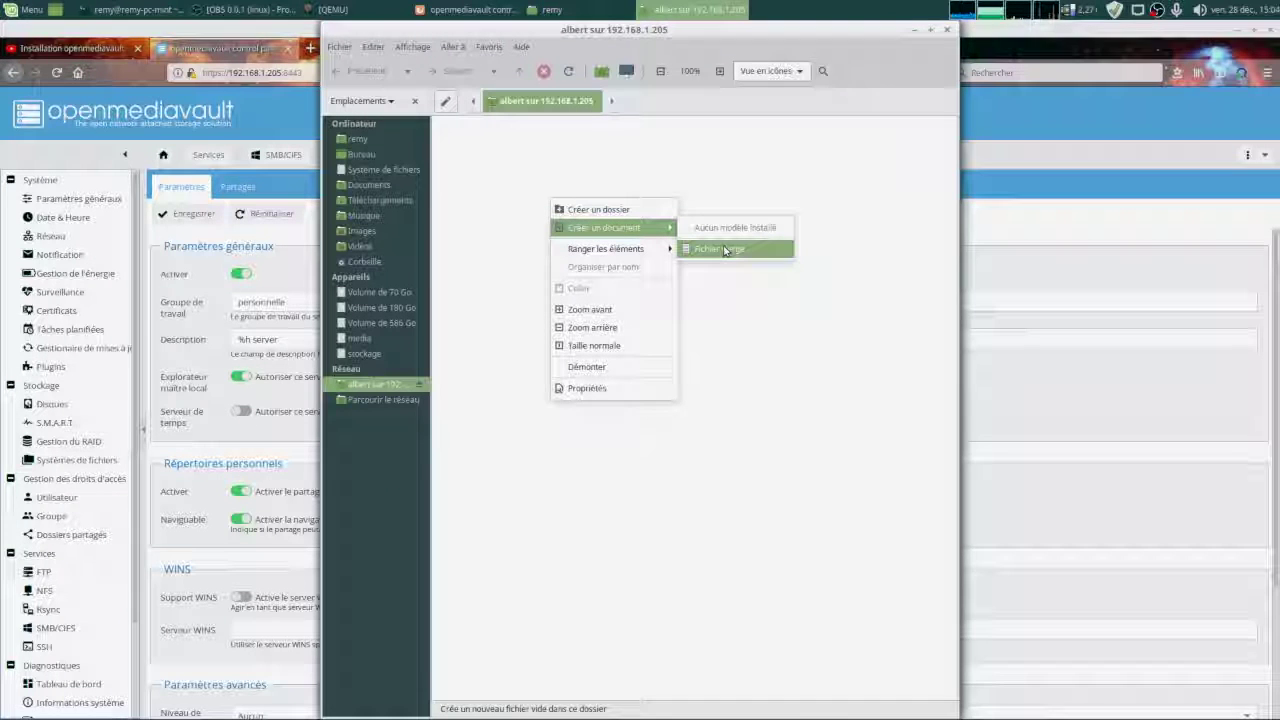
pyautogui.click(724, 249)
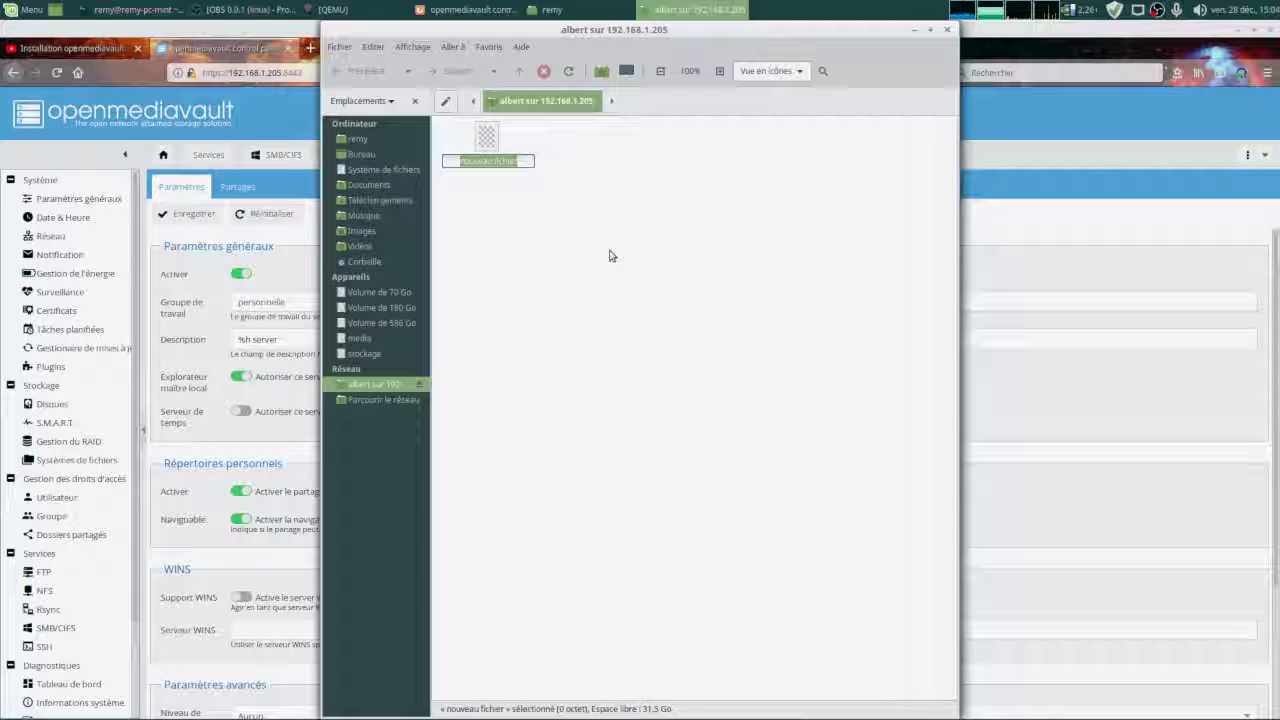
pyautogui.write('test.txt')
pyautogui.press('Return')
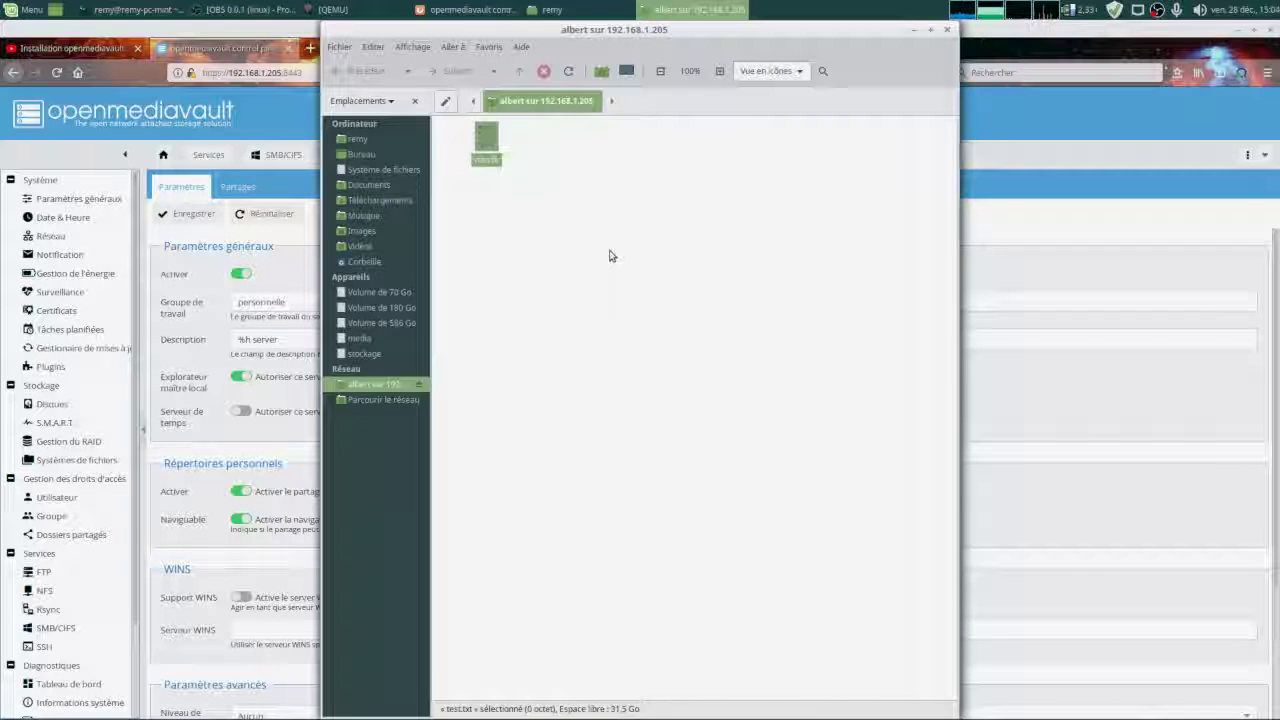
pyautogui.doubleClick(486, 140)
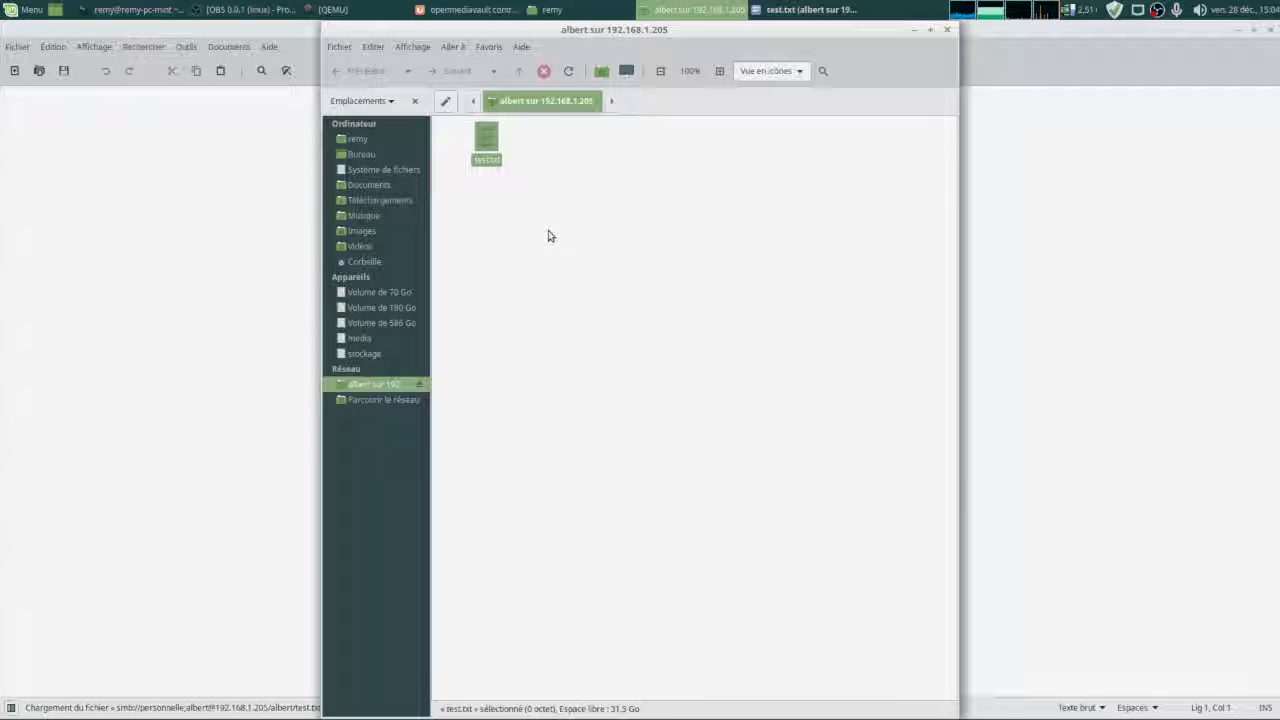
# Write 'Il était une fois' in test.txt, save it, and reopen it from the albert share to verify.
pyautogui.click(914, 30)
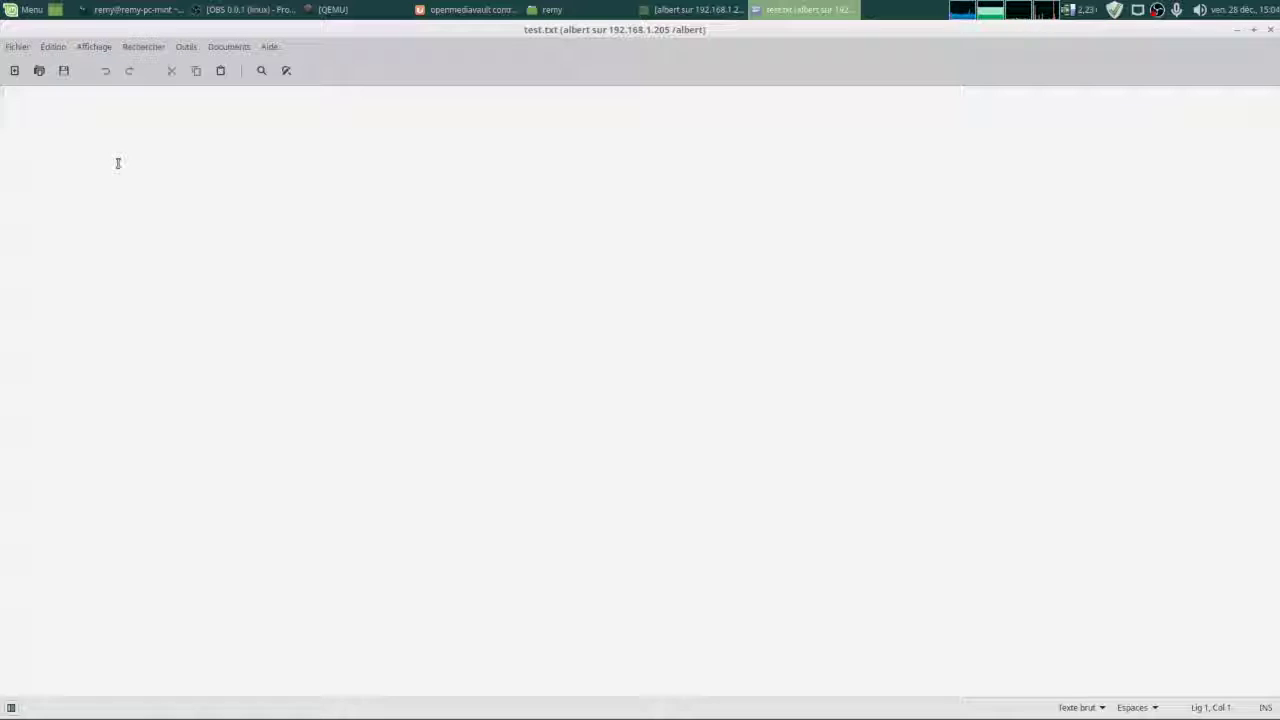
pyautogui.write('Il étai')
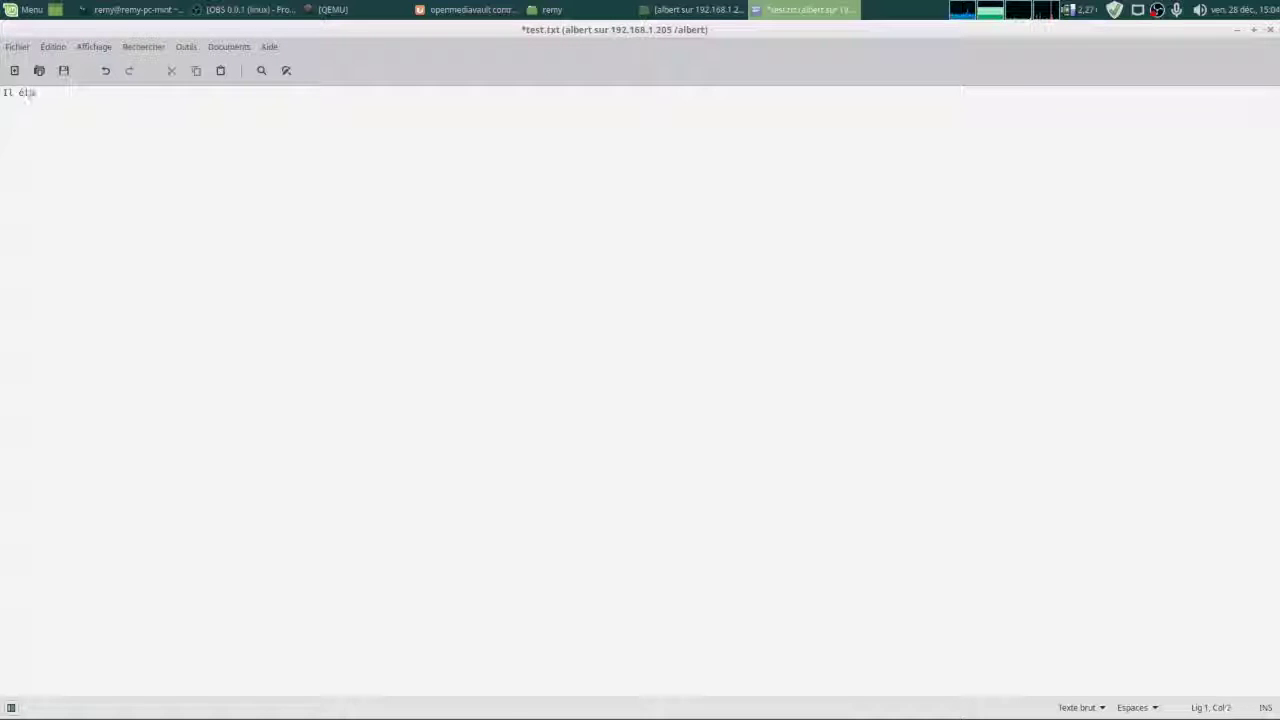
pyautogui.write('t une f')
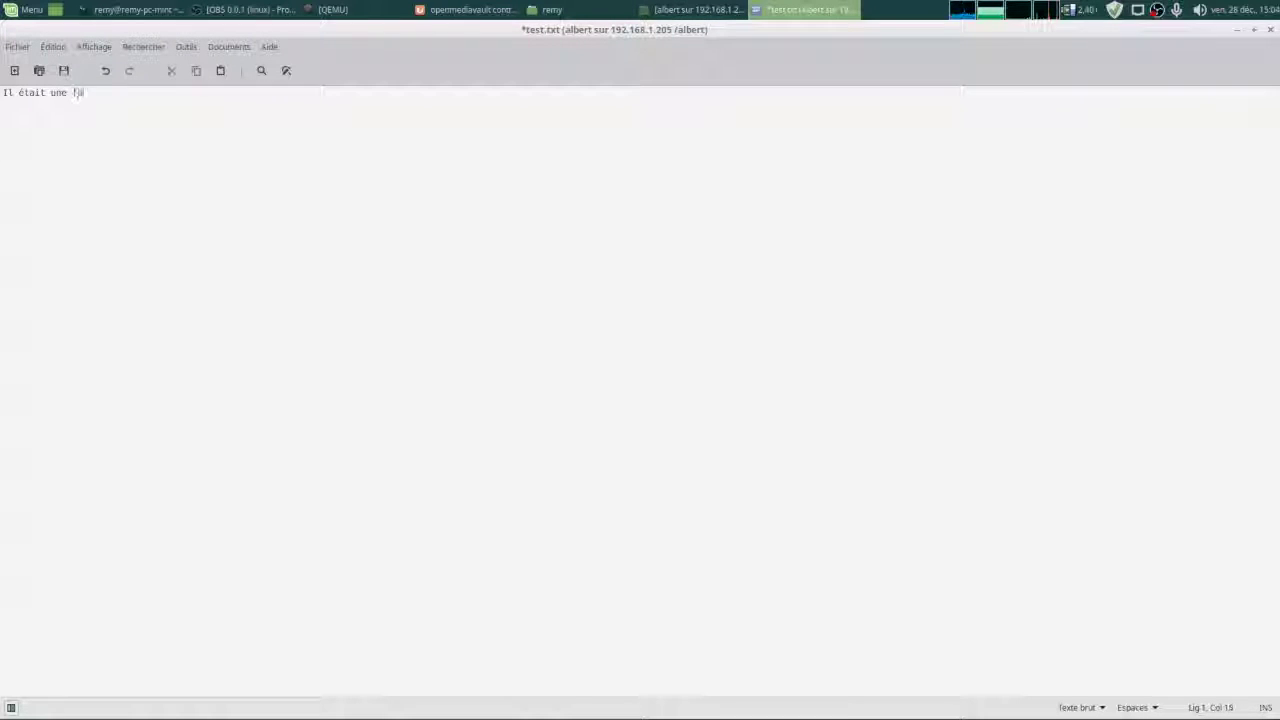
pyautogui.click(63, 70)
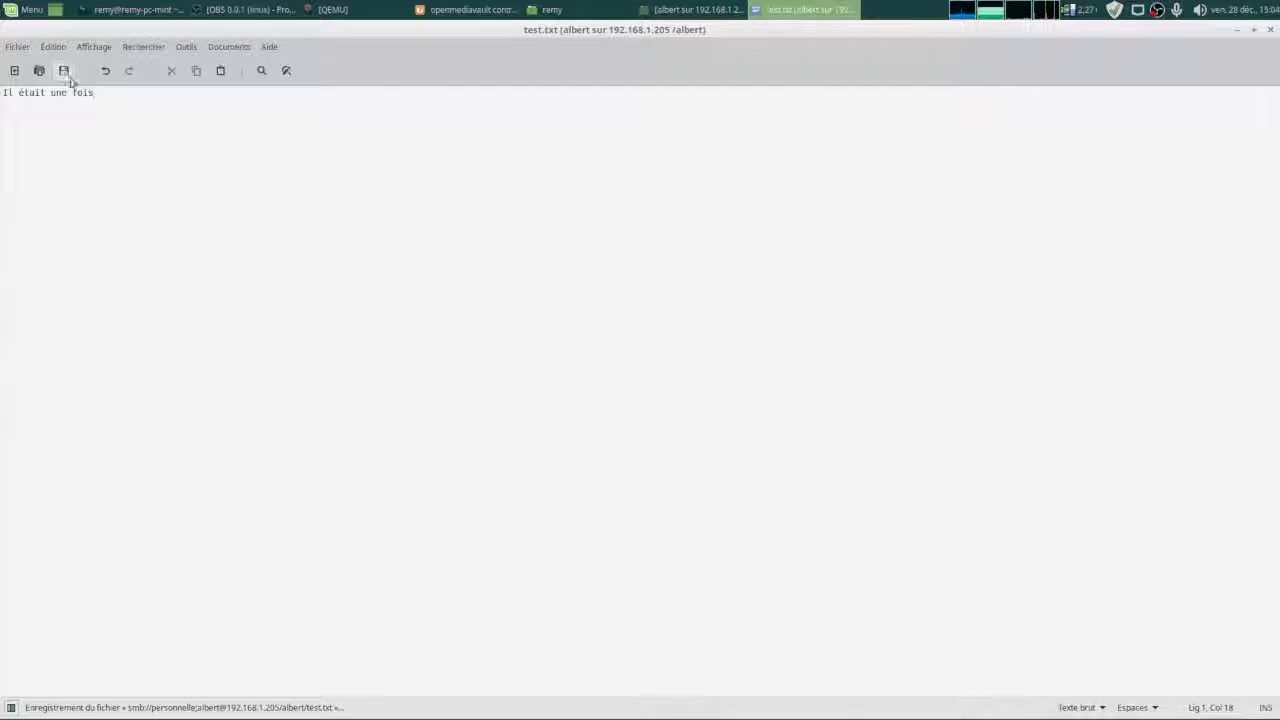
pyautogui.click(1270, 29)
pyautogui.click(375, 384)
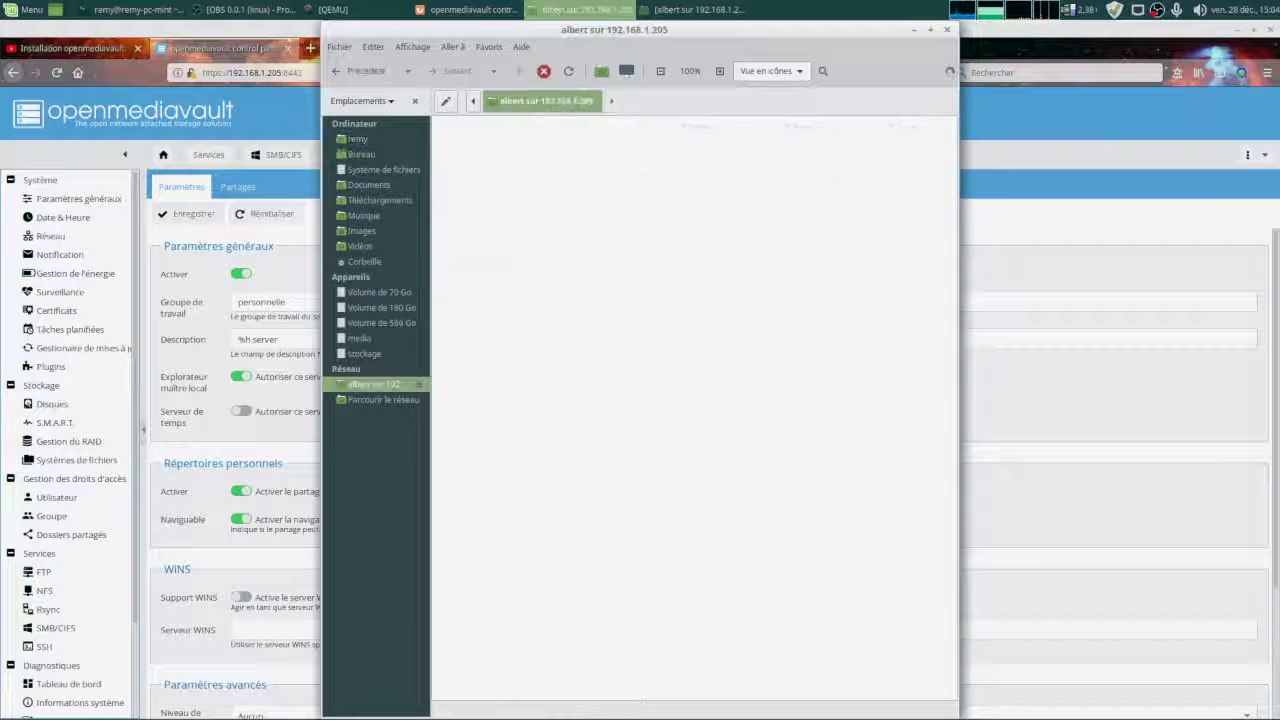
pyautogui.doubleClick(497, 175)
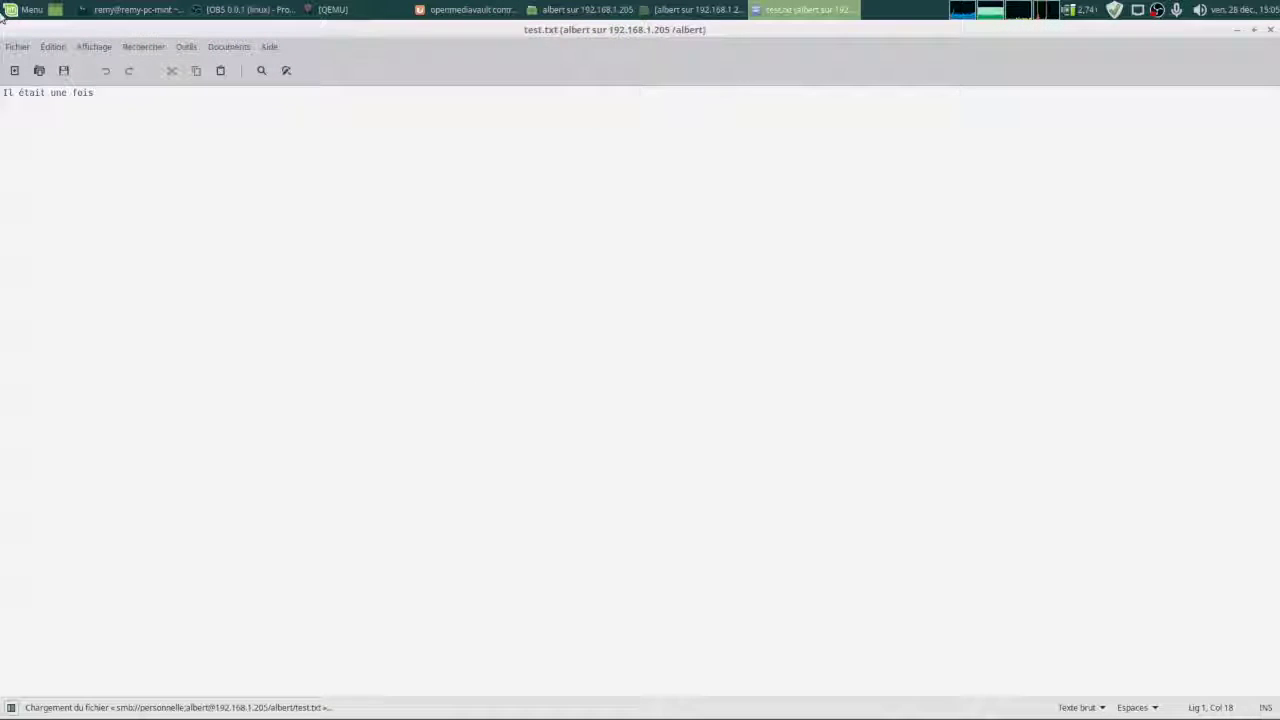
pyautogui.click(1270, 29)
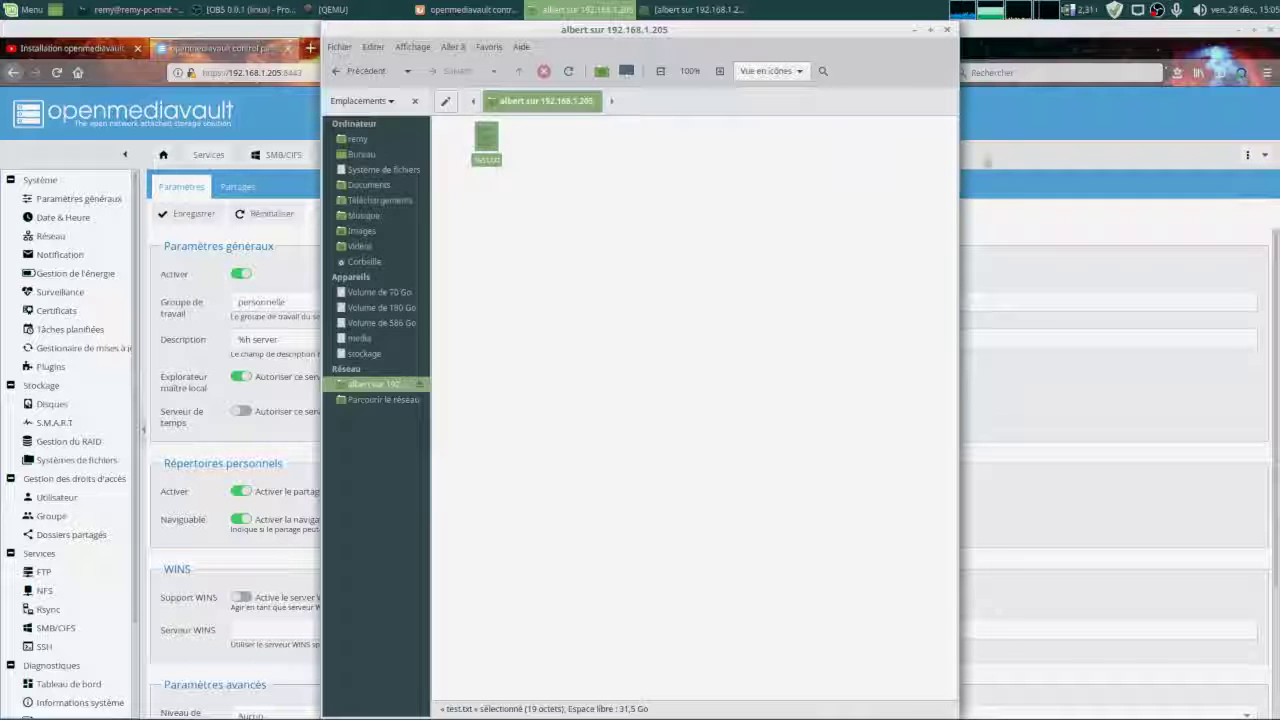
# Close the Nemo window, review the empty Partages list and SMB/CIFS settings, then switch to OBS Studio.
pyautogui.click(946, 29)
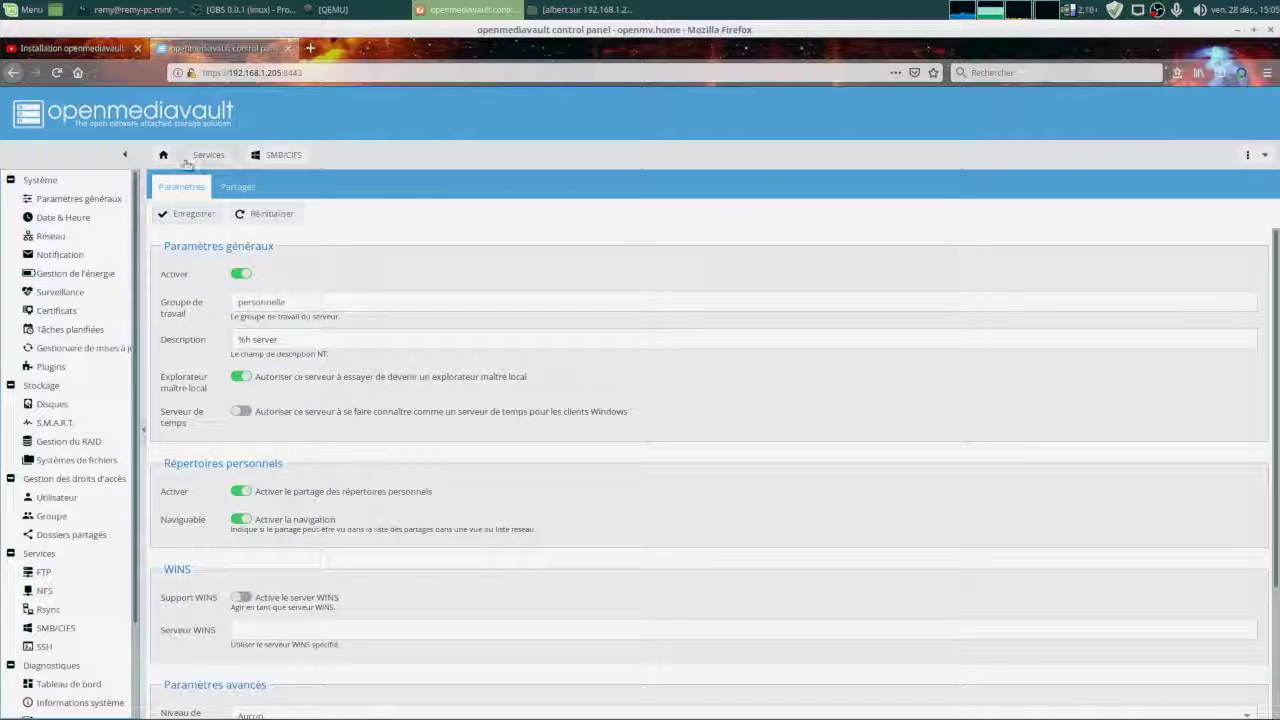
pyautogui.click(236, 188)
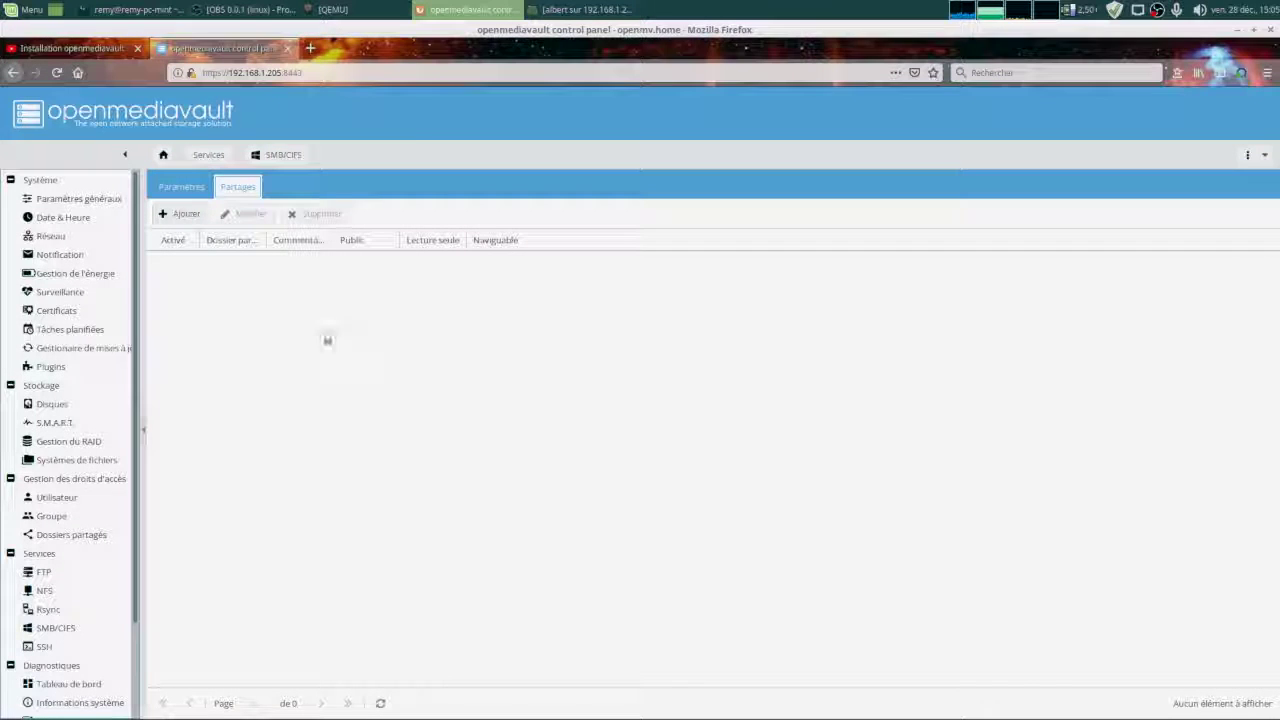
pyautogui.click(180, 190)
pyautogui.scroll(-3, 320, 395)
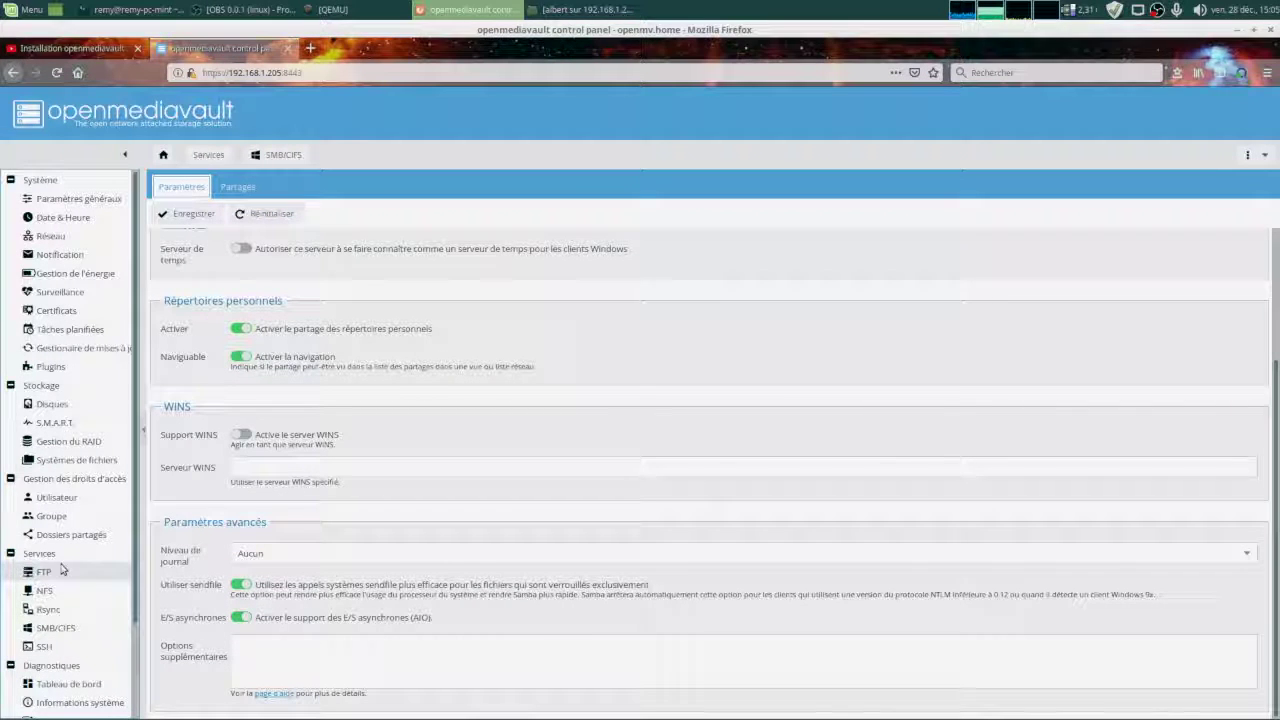
pyautogui.scroll(-3, 110, 638)
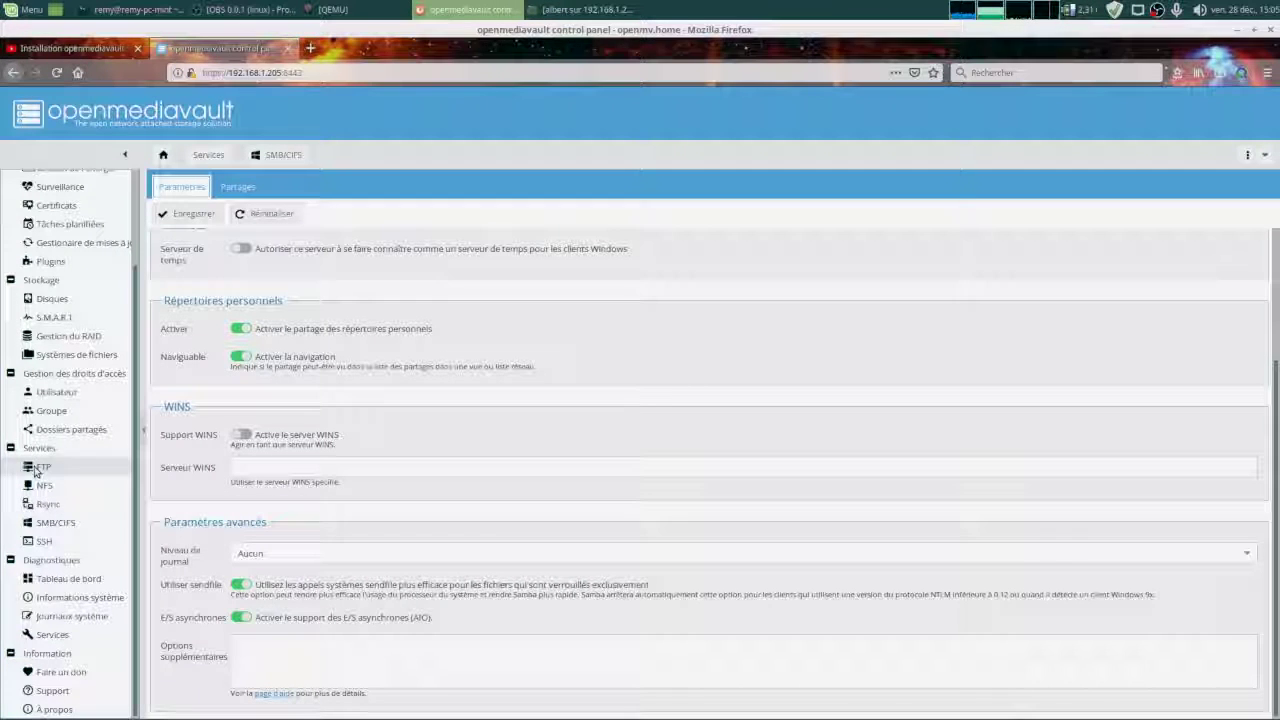
pyautogui.scroll(2, 55, 445)
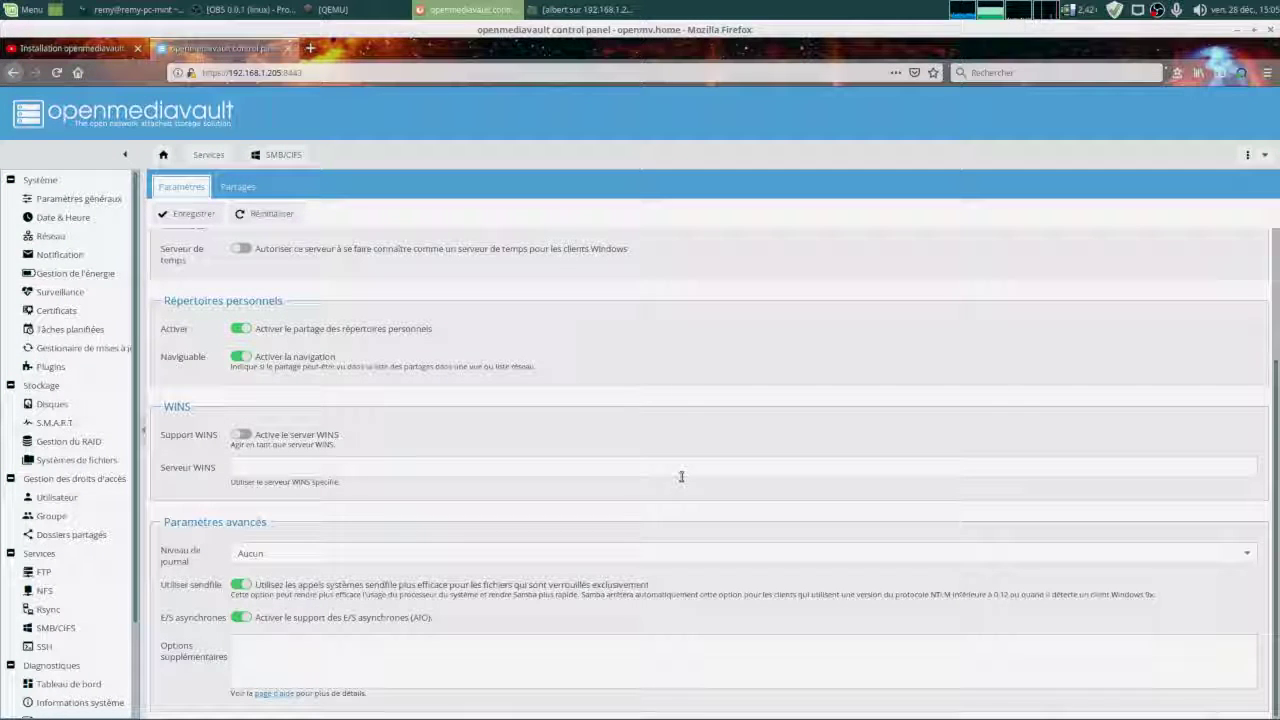
pyautogui.scroll(3, 681, 477)
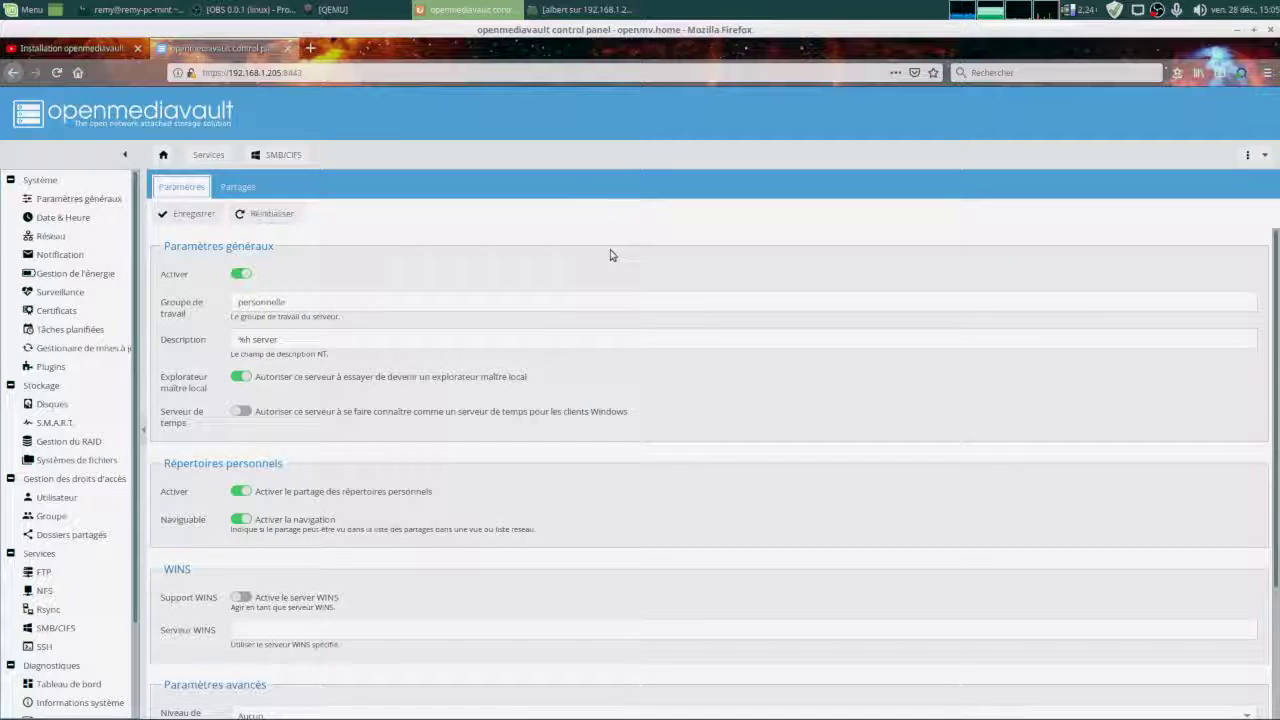
pyautogui.click(250, 9)
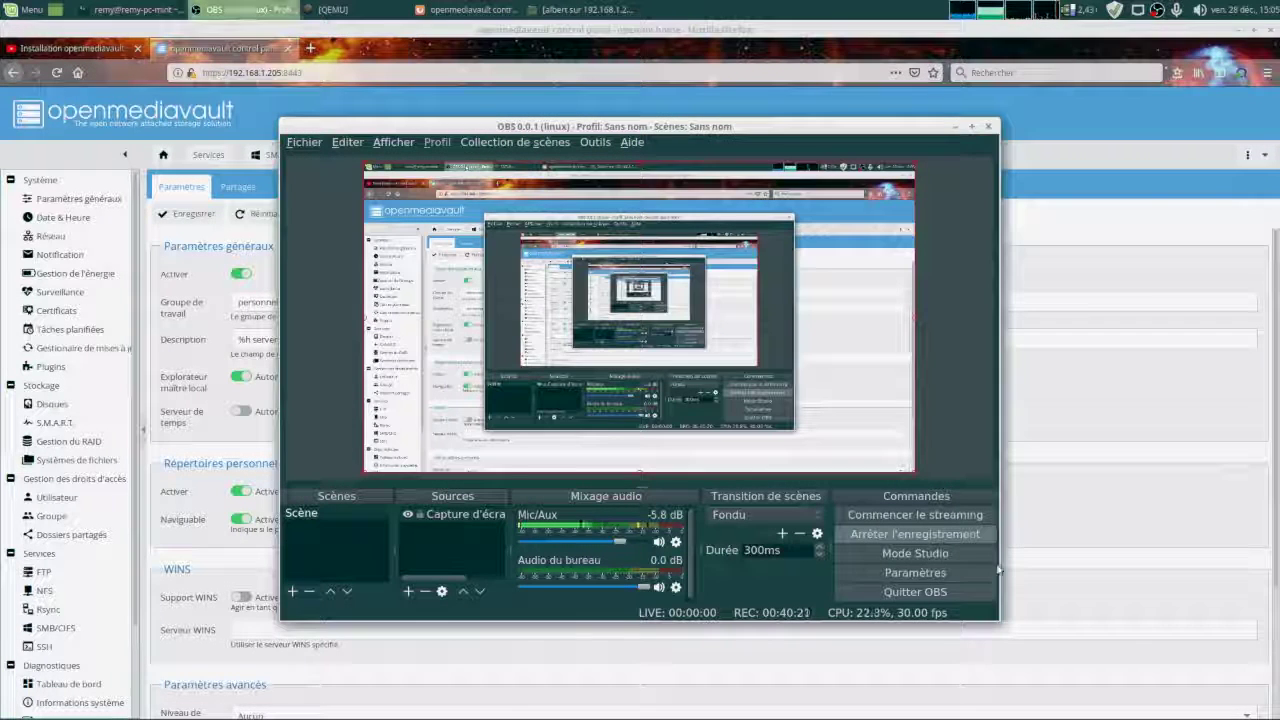